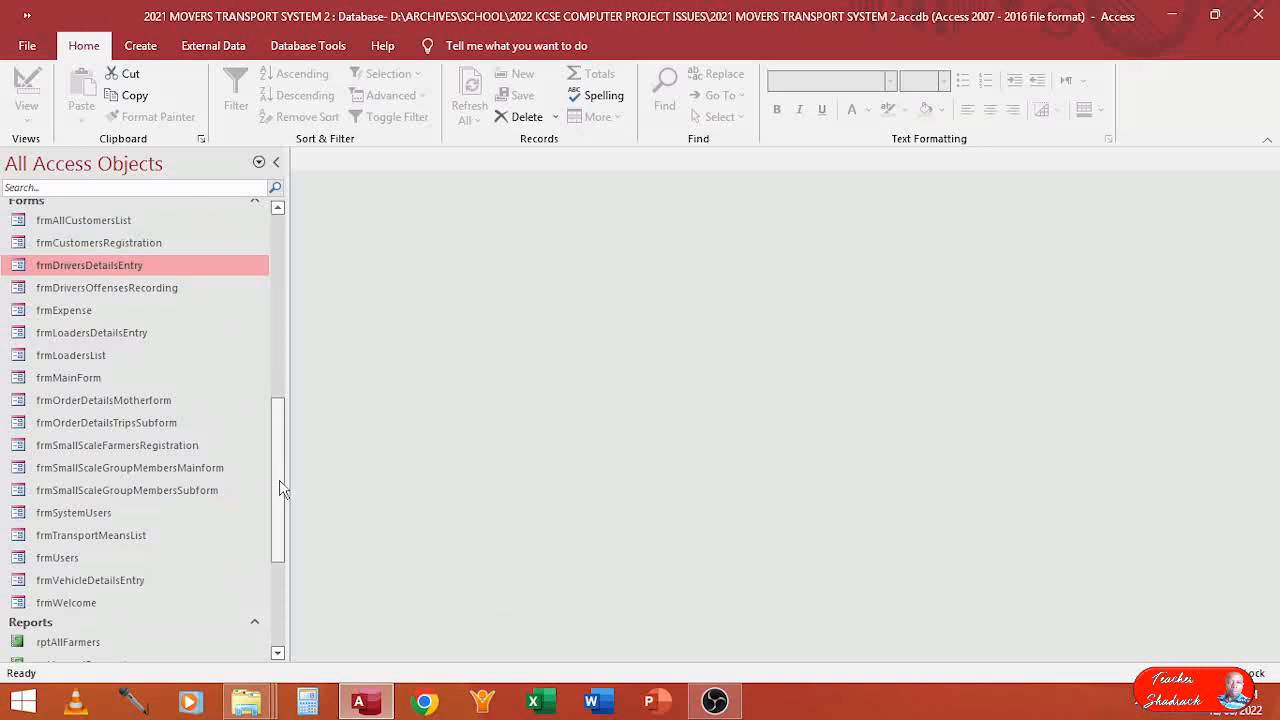
# Review the database's tables, queries, forms and reports, and inspect the table relationships diagram, closing it when done
pyautogui.moveTo(280, 486); pyautogui.dragTo(276, 287)
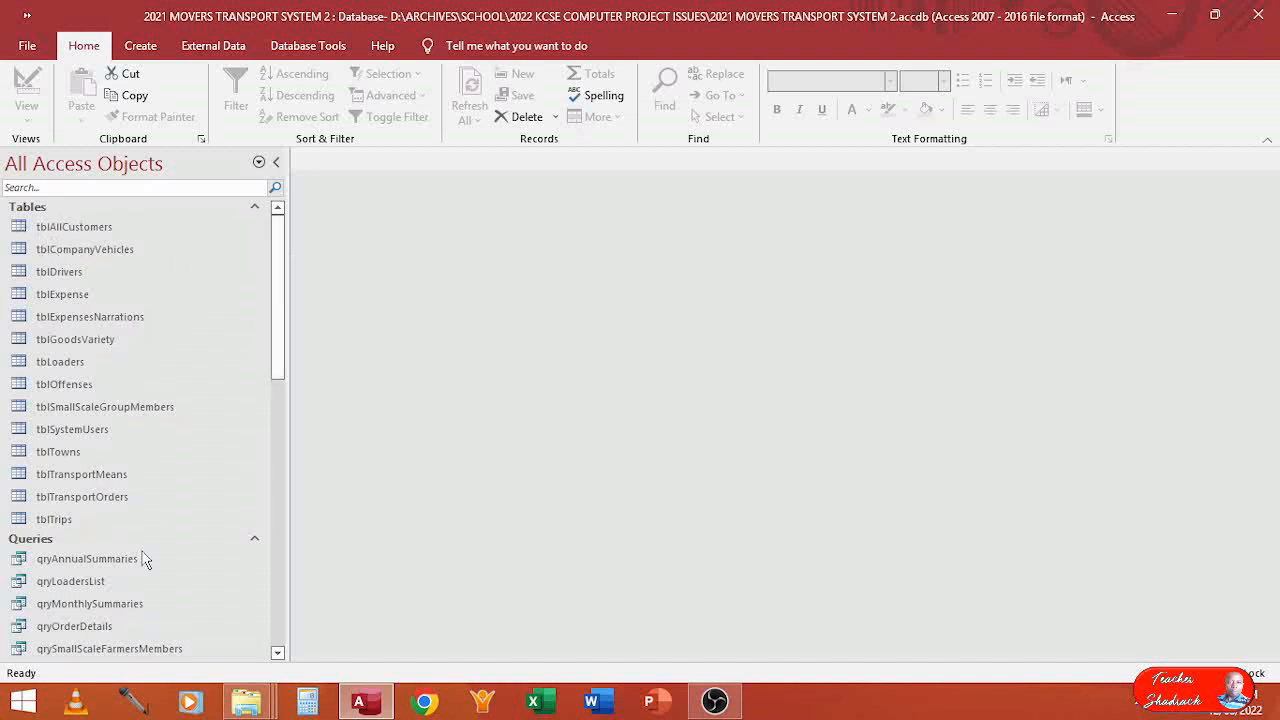
pyautogui.moveTo(285, 278); pyautogui.dragTo(296, 532)
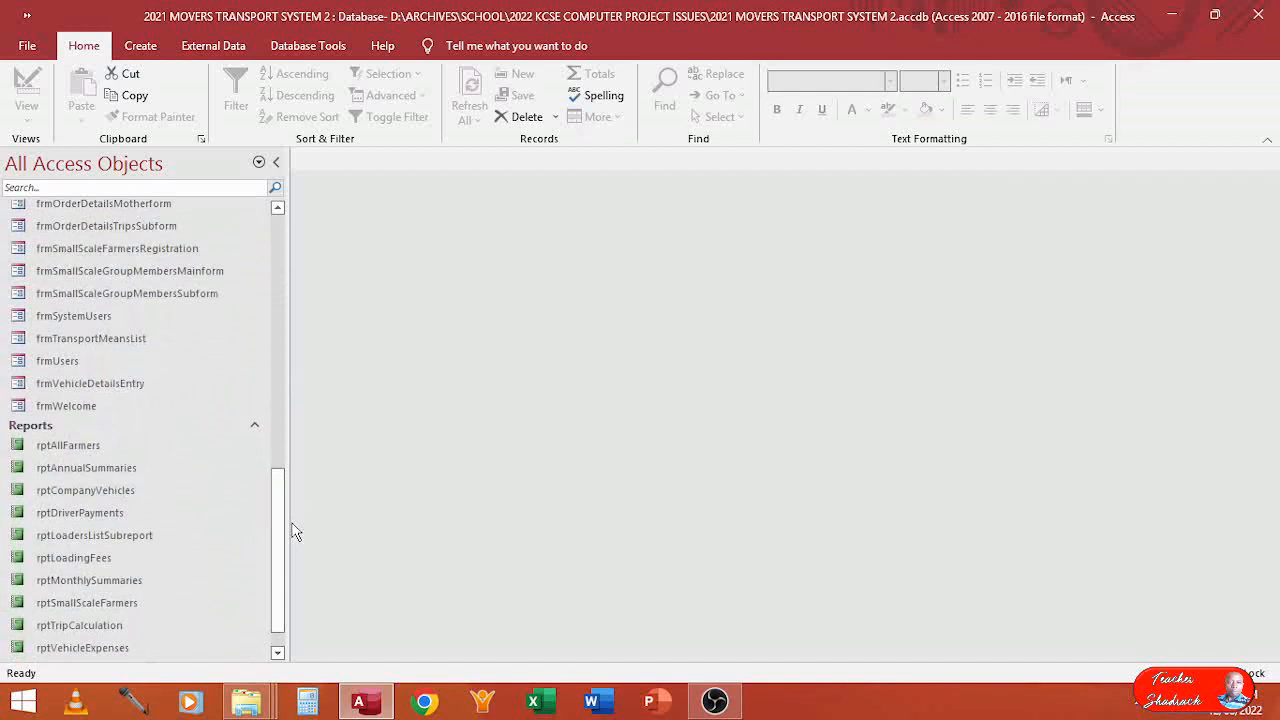
pyautogui.click(308, 48)
pyautogui.click(234, 92)
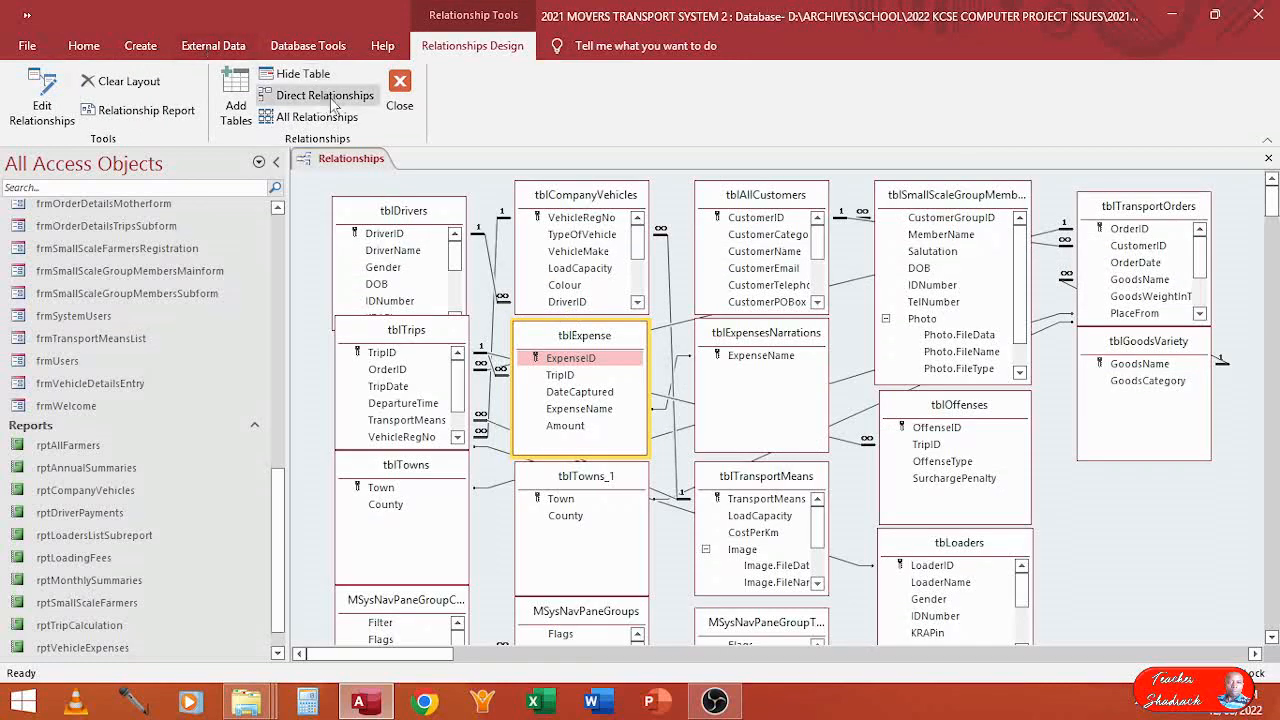
pyautogui.click(402, 98)
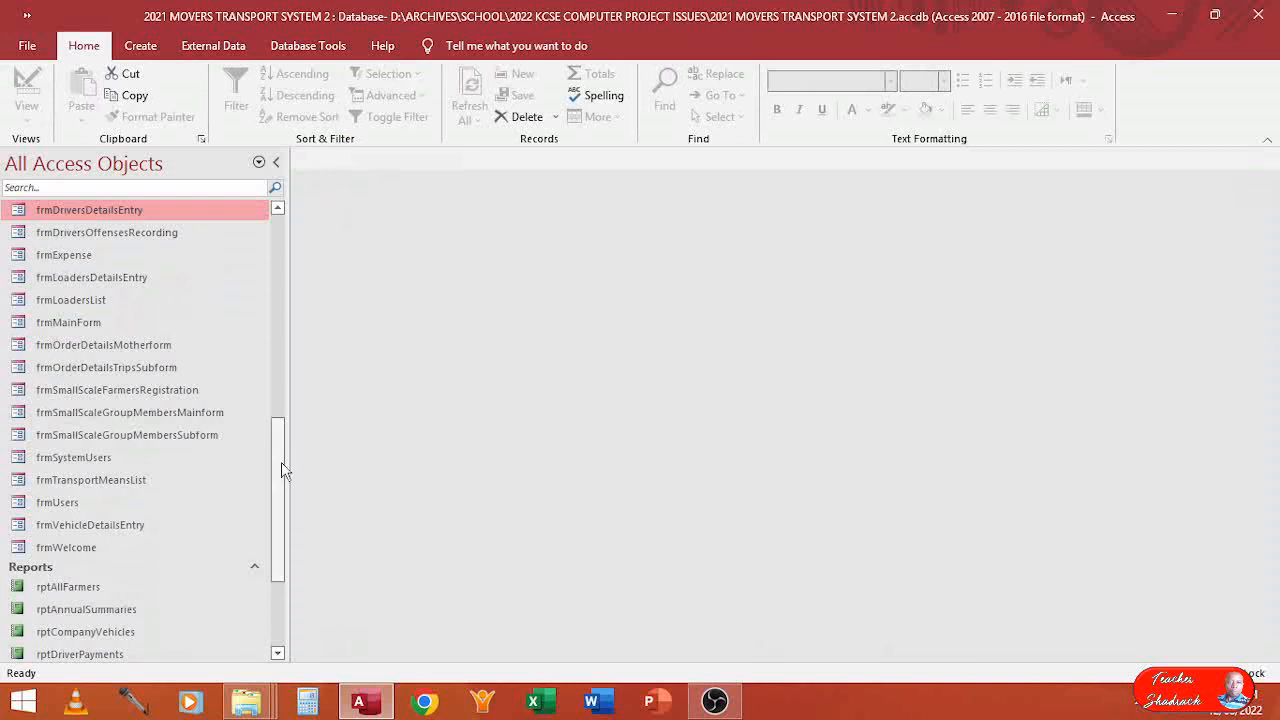
# View the frmDriversDetailsEntry form and the frmDriversOffensesRecording form, closing each one after viewing
pyautogui.moveTo(277, 463); pyautogui.dragTo(278, 413)
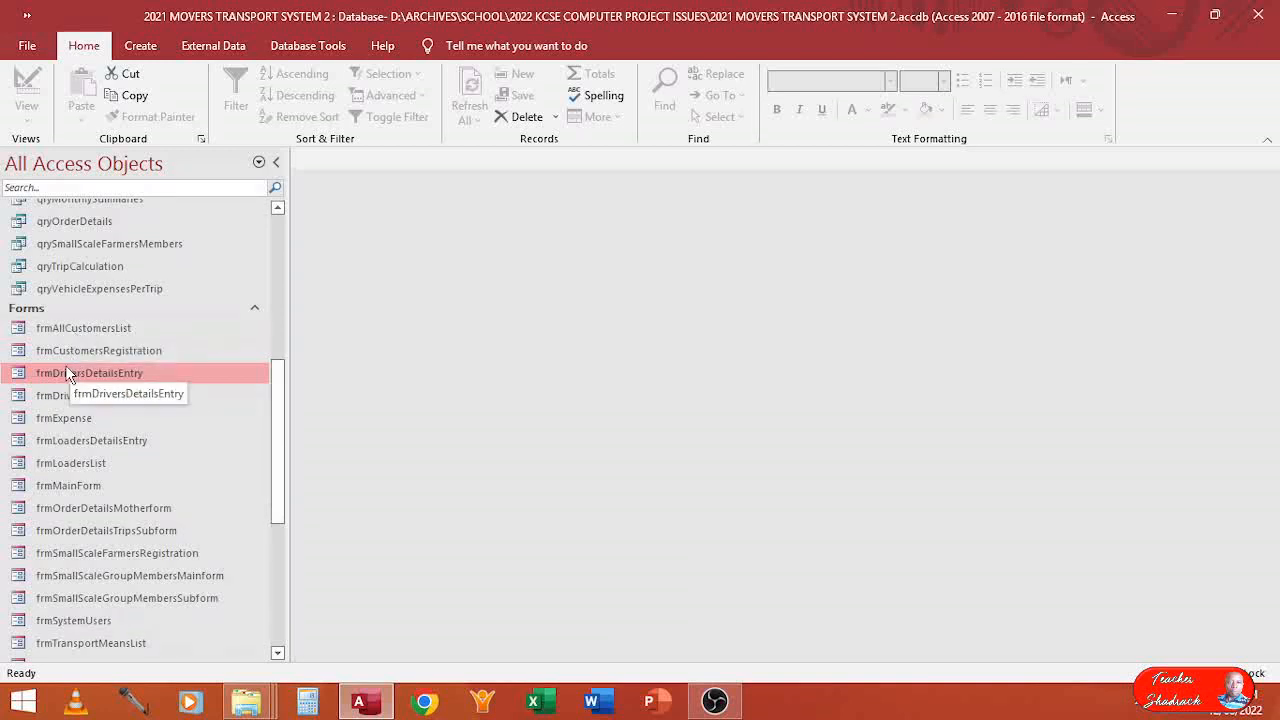
pyautogui.doubleClick(72, 370)
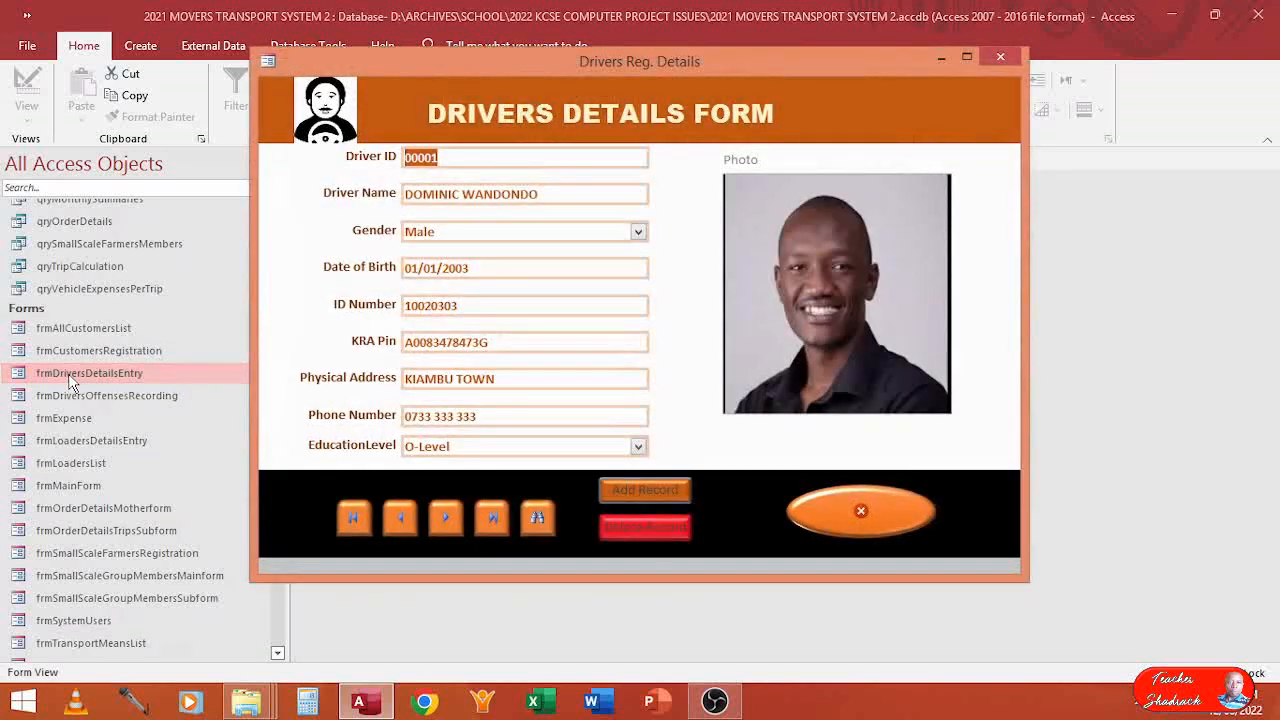
pyautogui.click(1001, 58)
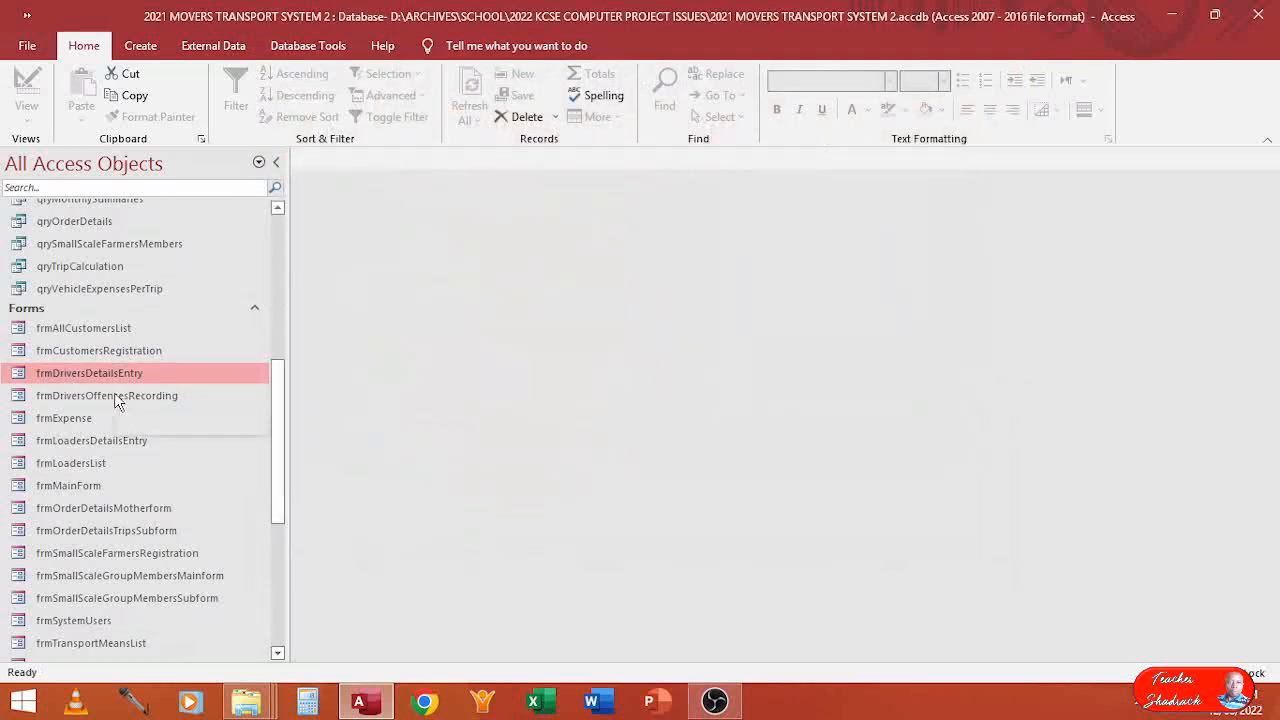
pyautogui.click(108, 398)
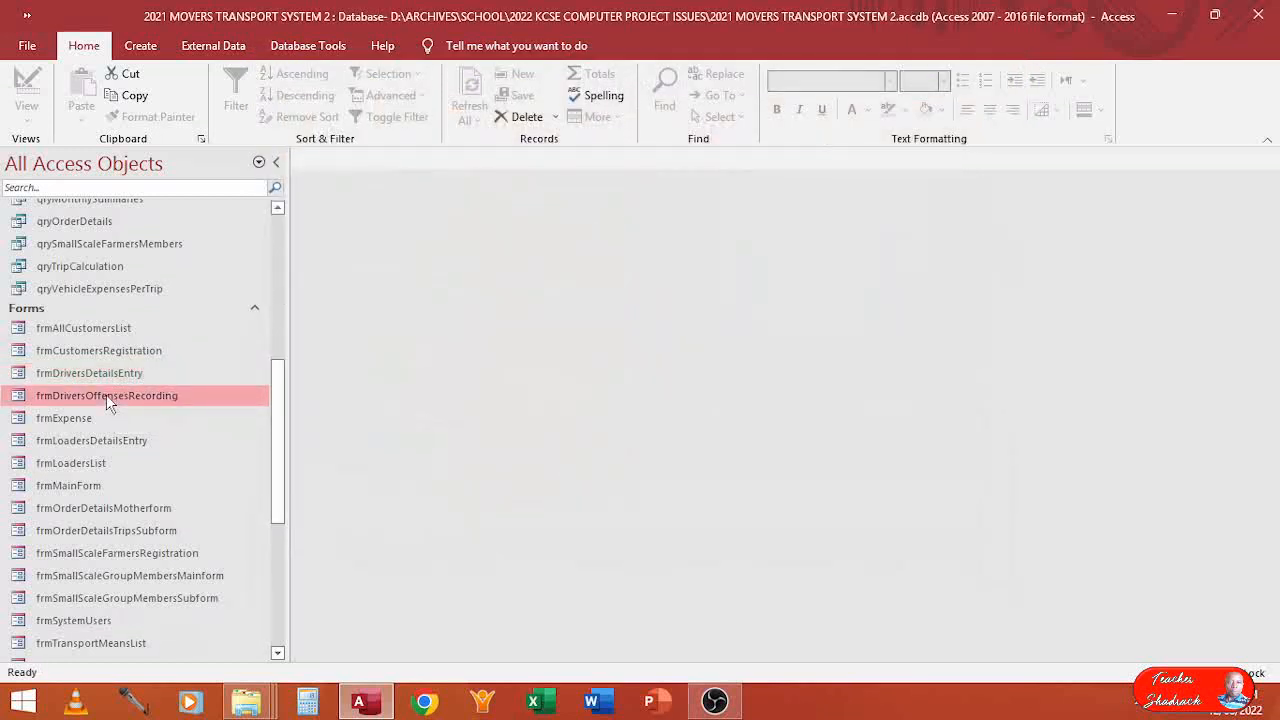
pyautogui.doubleClick(107, 396)
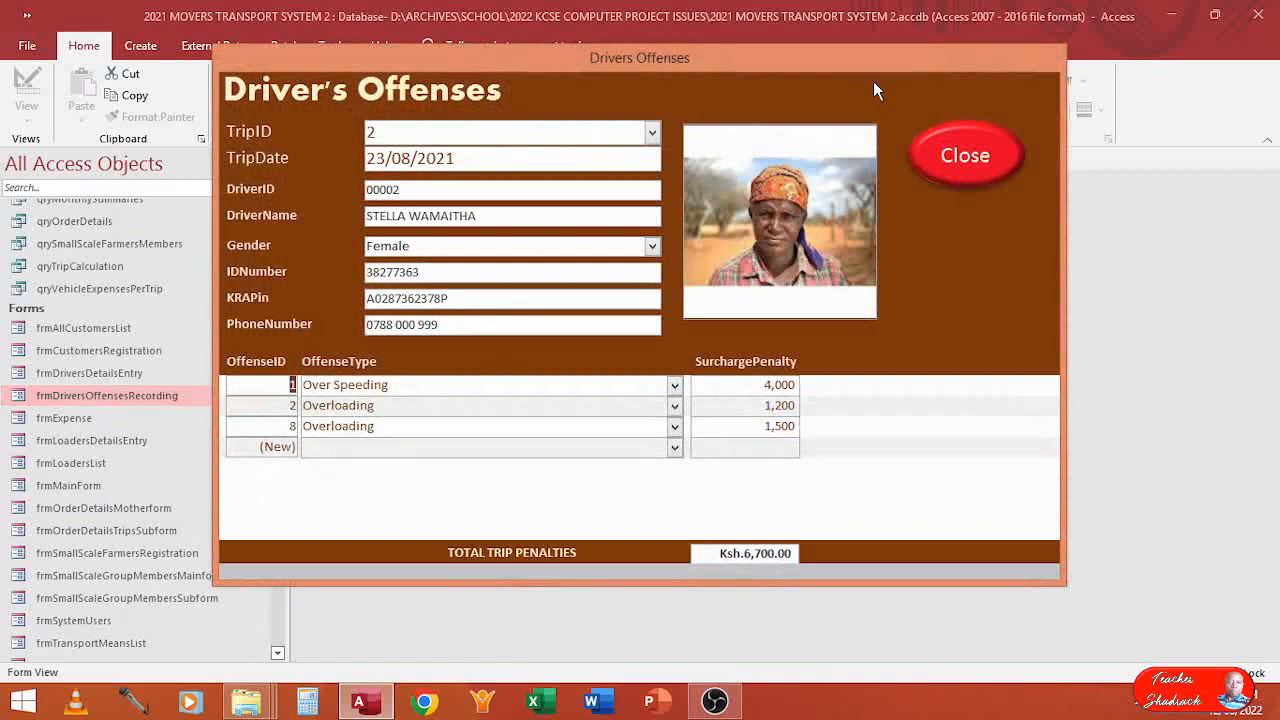
pyautogui.click(944, 166)
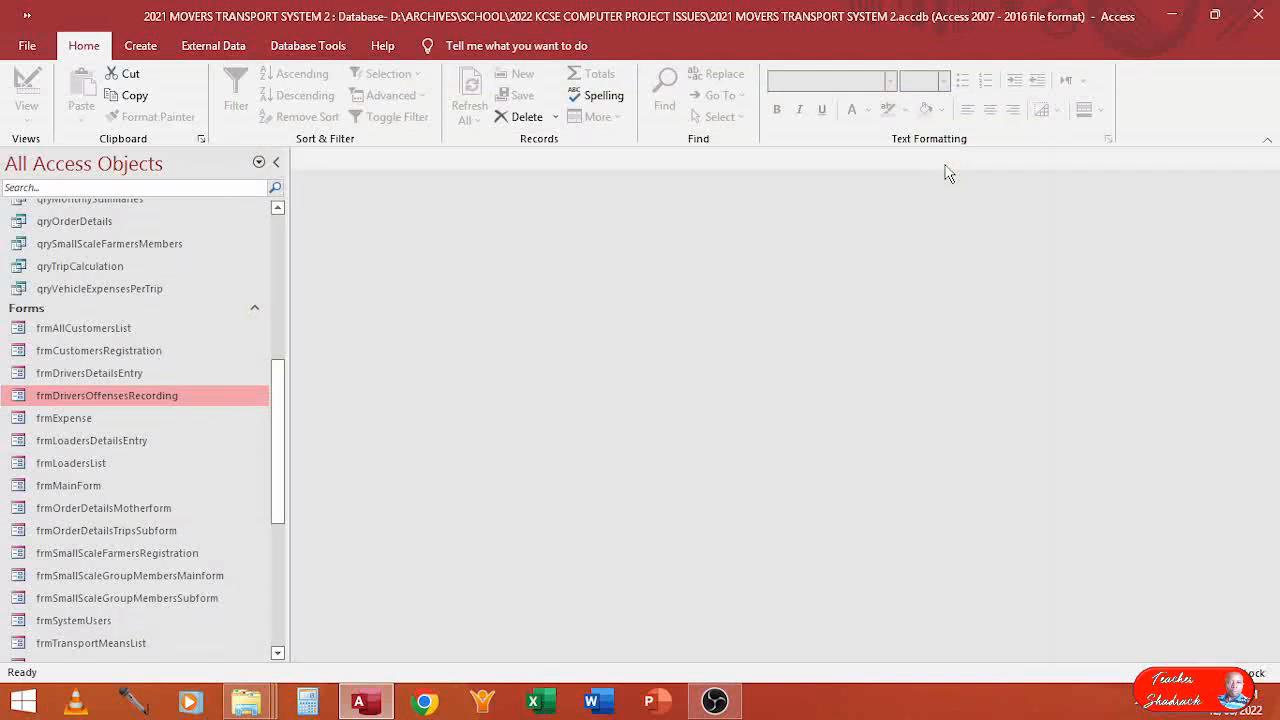
# Create a navigation form with the Vertical Tabs, Left layout and hide the field list
pyautogui.click(141, 48)
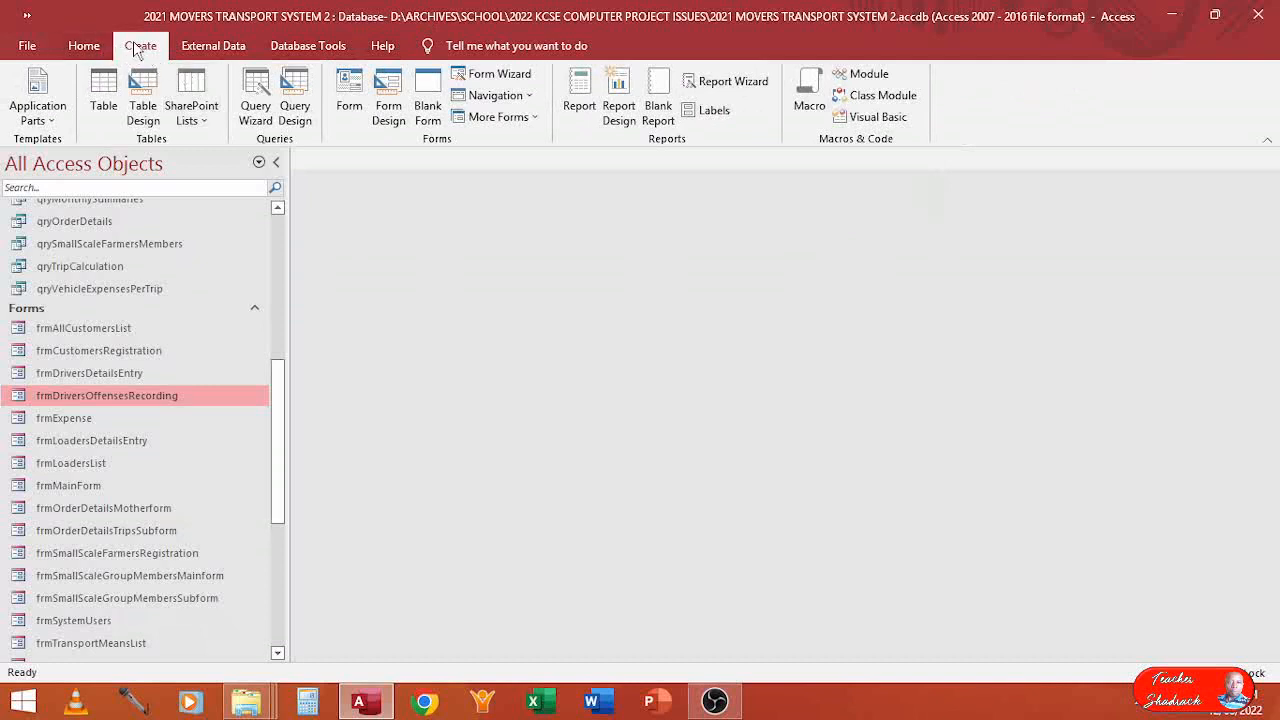
pyautogui.click(496, 97)
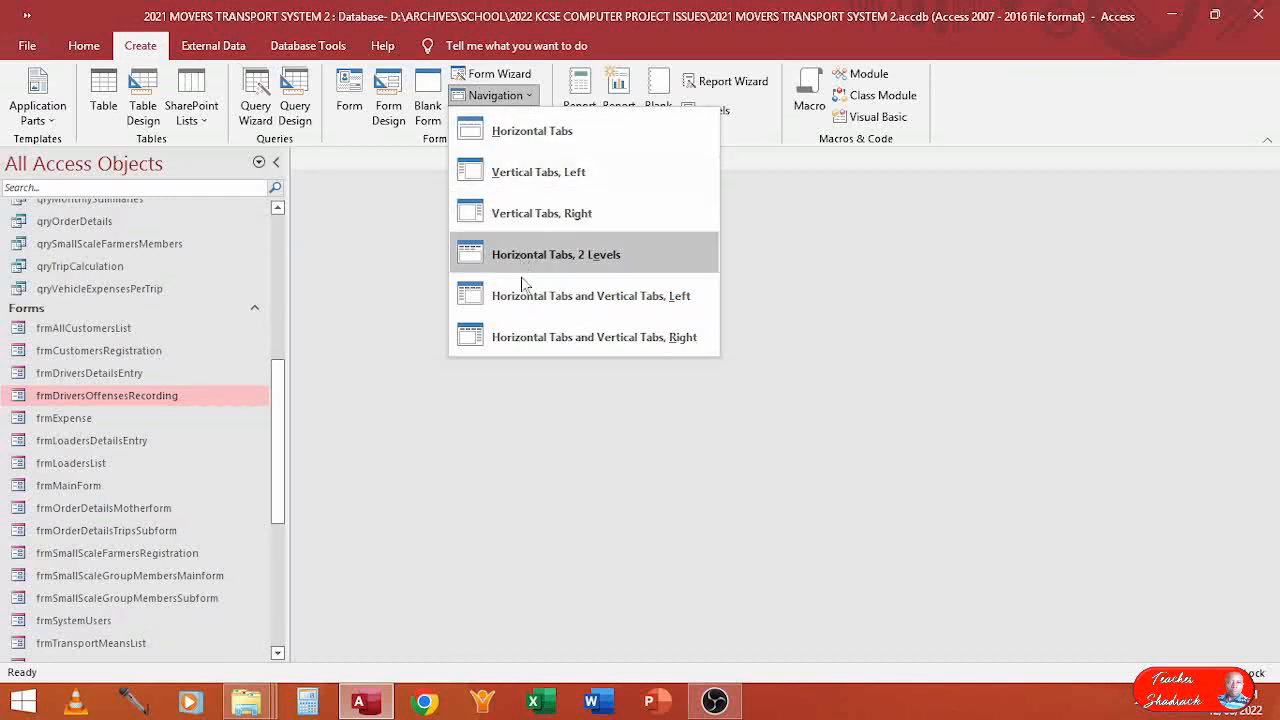
pyautogui.click(521, 177)
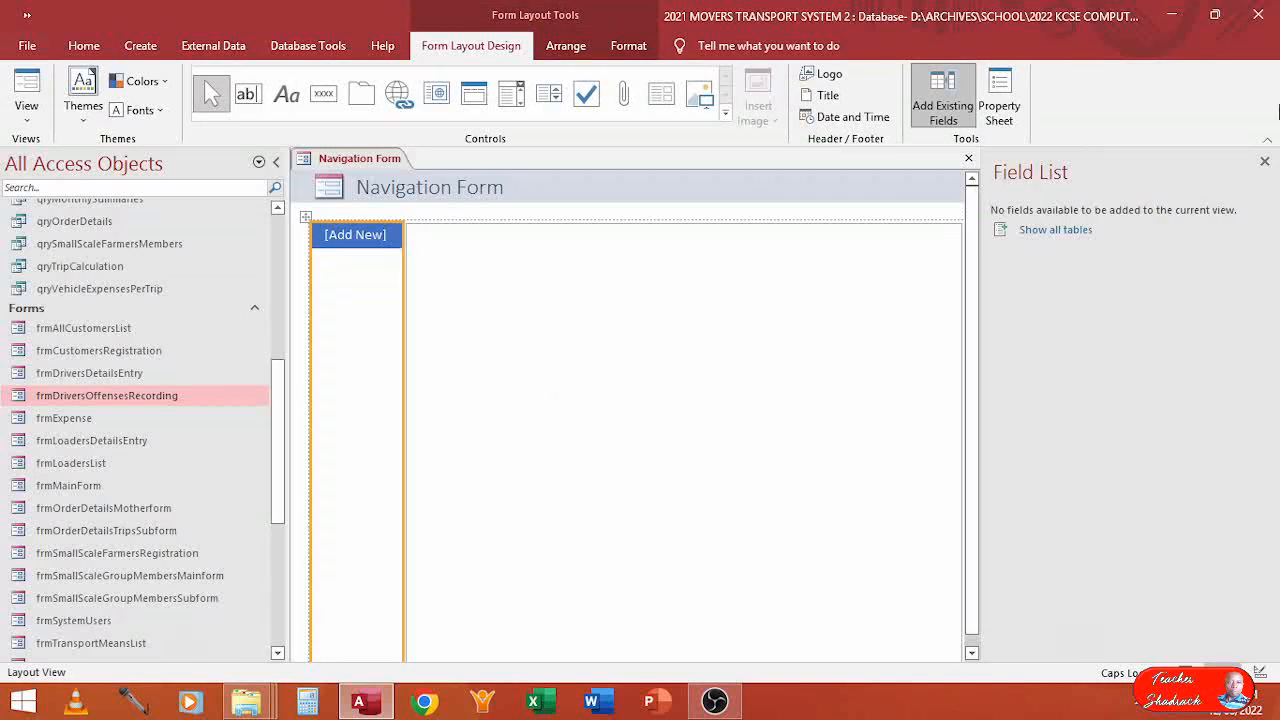
pyautogui.click(1265, 162)
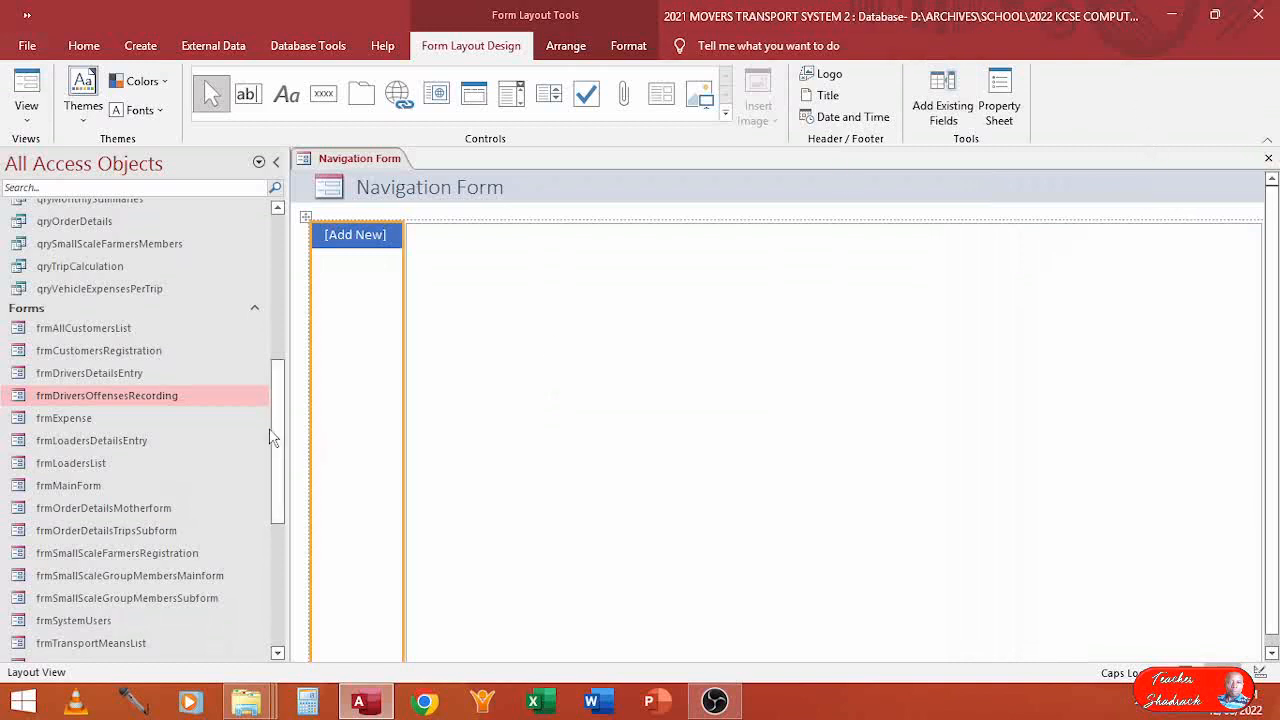
pyautogui.moveTo(272, 430)
pyautogui.mouseDown()
pyautogui.moveTo(286, 503)
pyautogui.moveTo(286, 430)
pyautogui.mouseUp()
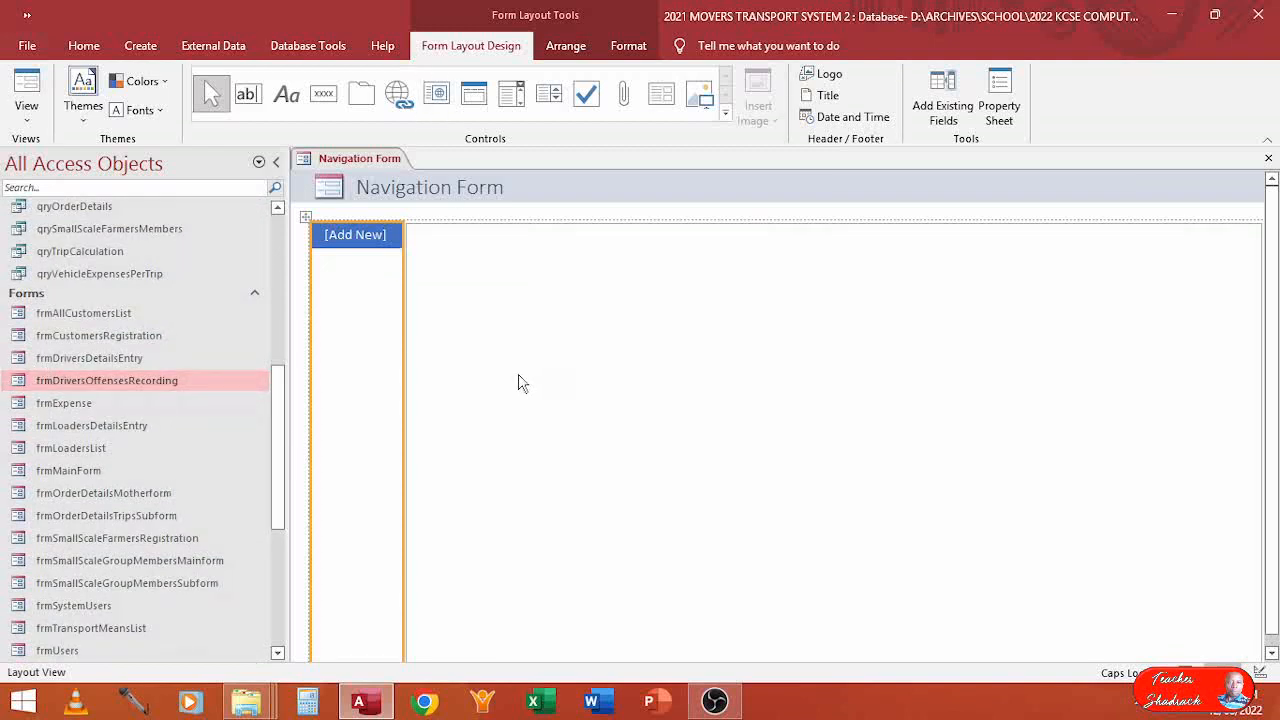
pyautogui.click(27, 125)
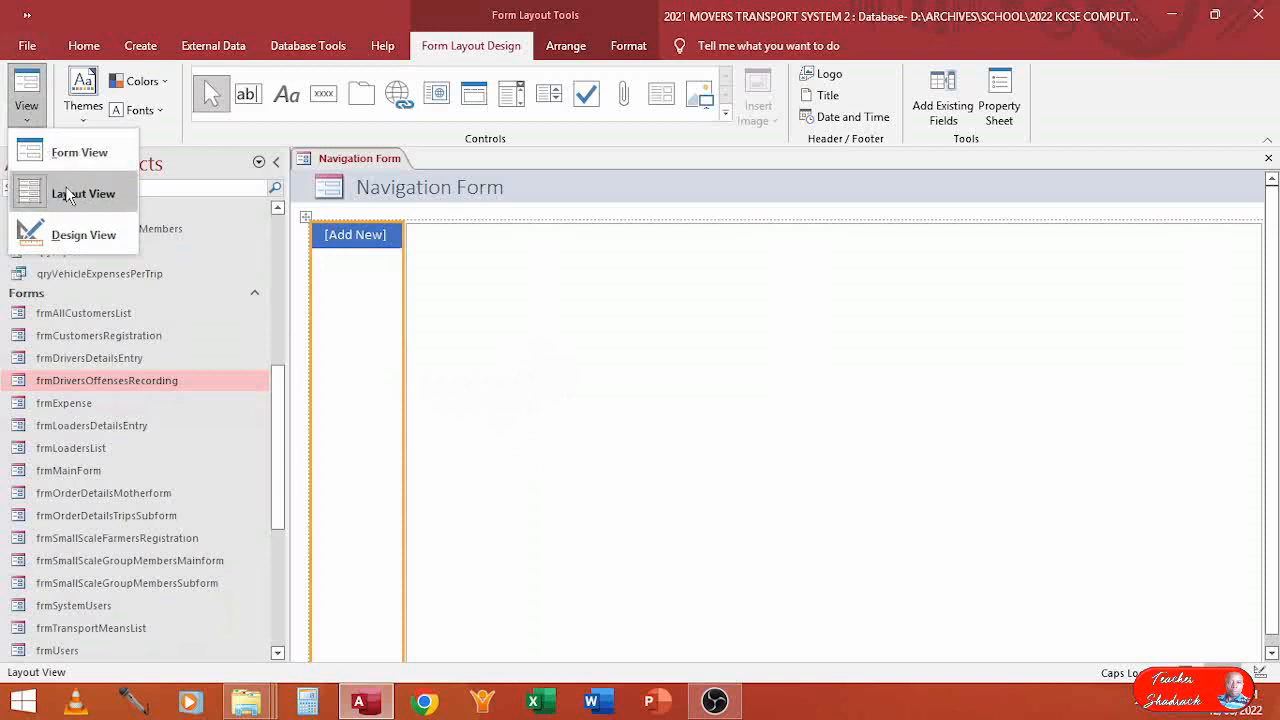
pyautogui.click(345, 330)
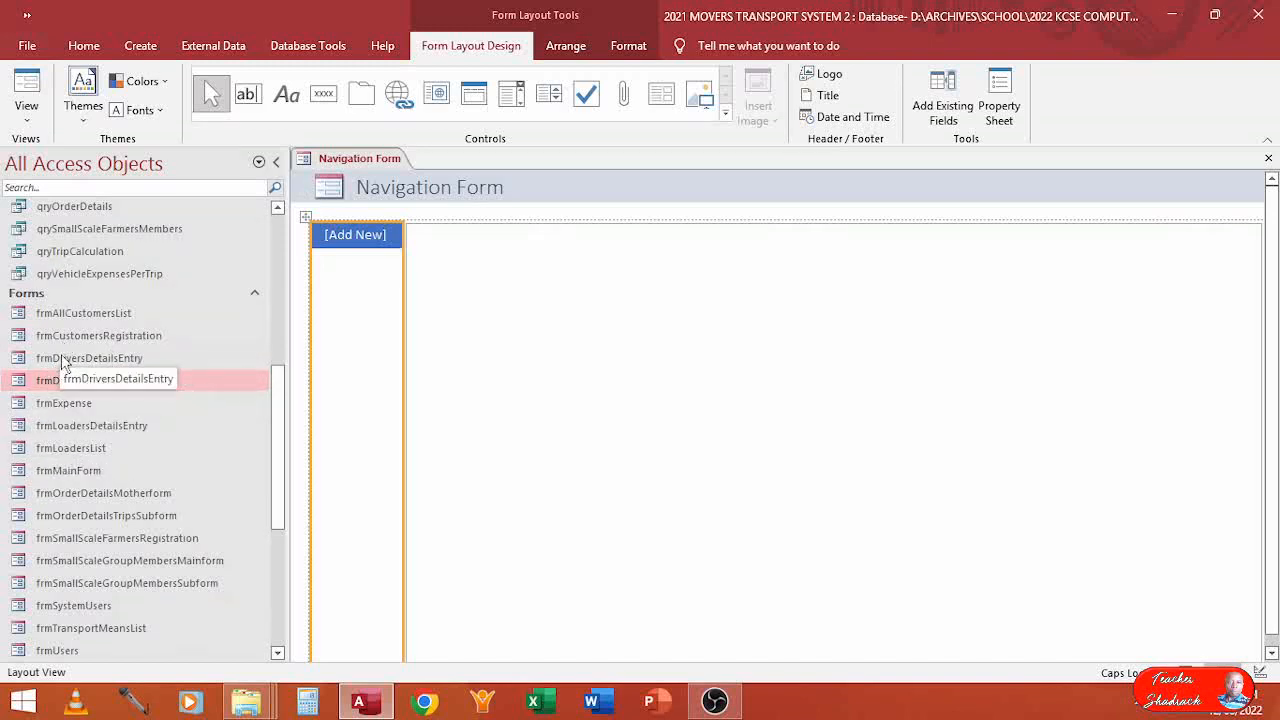
# Add frmCustomersRegistration and frmDriversDetailsEntry as tabs of the navigation form, saving the design changes to frmCustomersRegistration
pyautogui.moveTo(68, 335)
pyautogui.mouseDown()
pyautogui.moveTo(175, 312)
pyautogui.moveTo(125, 343)
pyautogui.moveTo(109, 334)
pyautogui.moveTo(300, 309)
pyautogui.moveTo(330, 288)
pyautogui.moveTo(333, 242)
pyautogui.mouseUp()
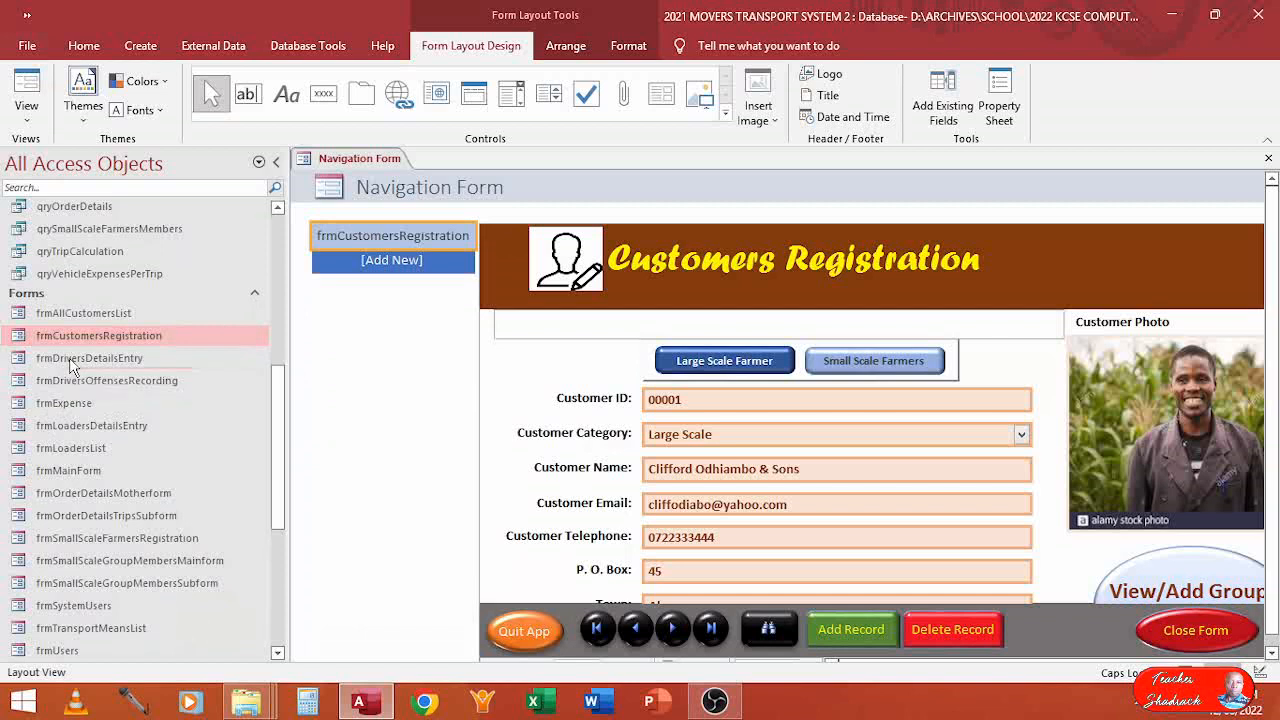
pyautogui.moveTo(76, 362); pyautogui.dragTo(390, 251)
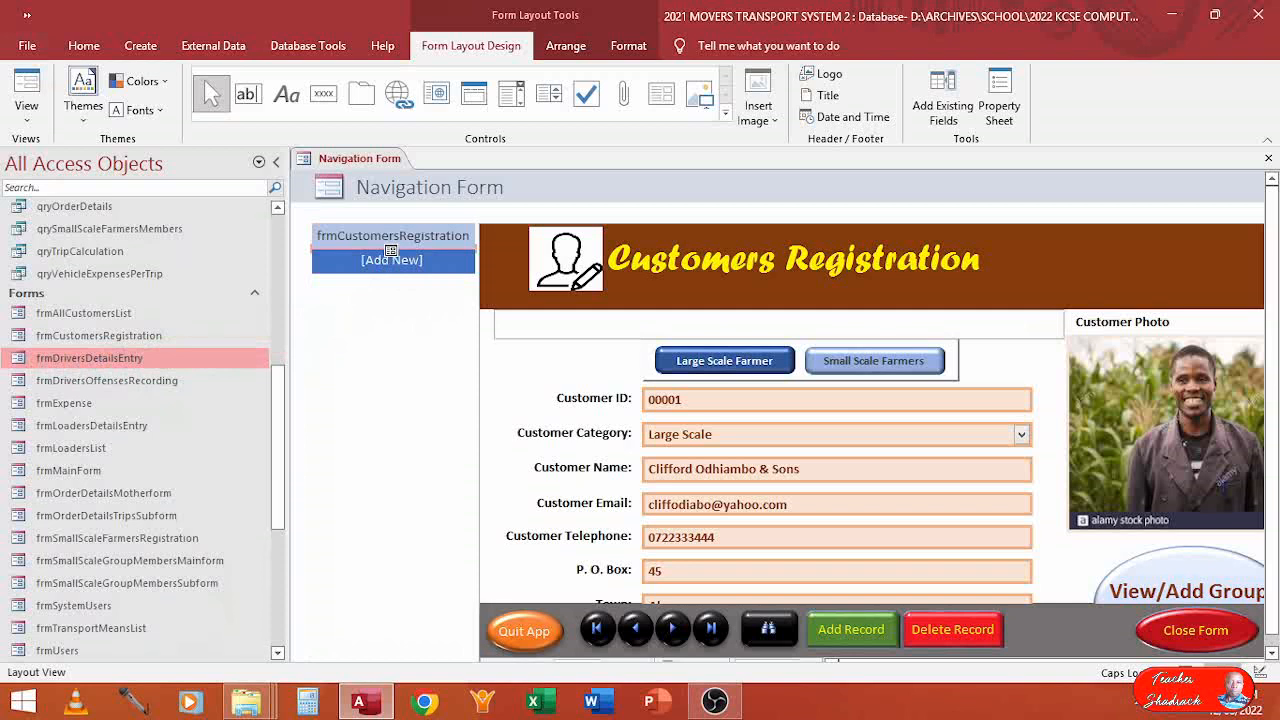
pyautogui.moveTo(390, 251); pyautogui.dragTo(391, 253)
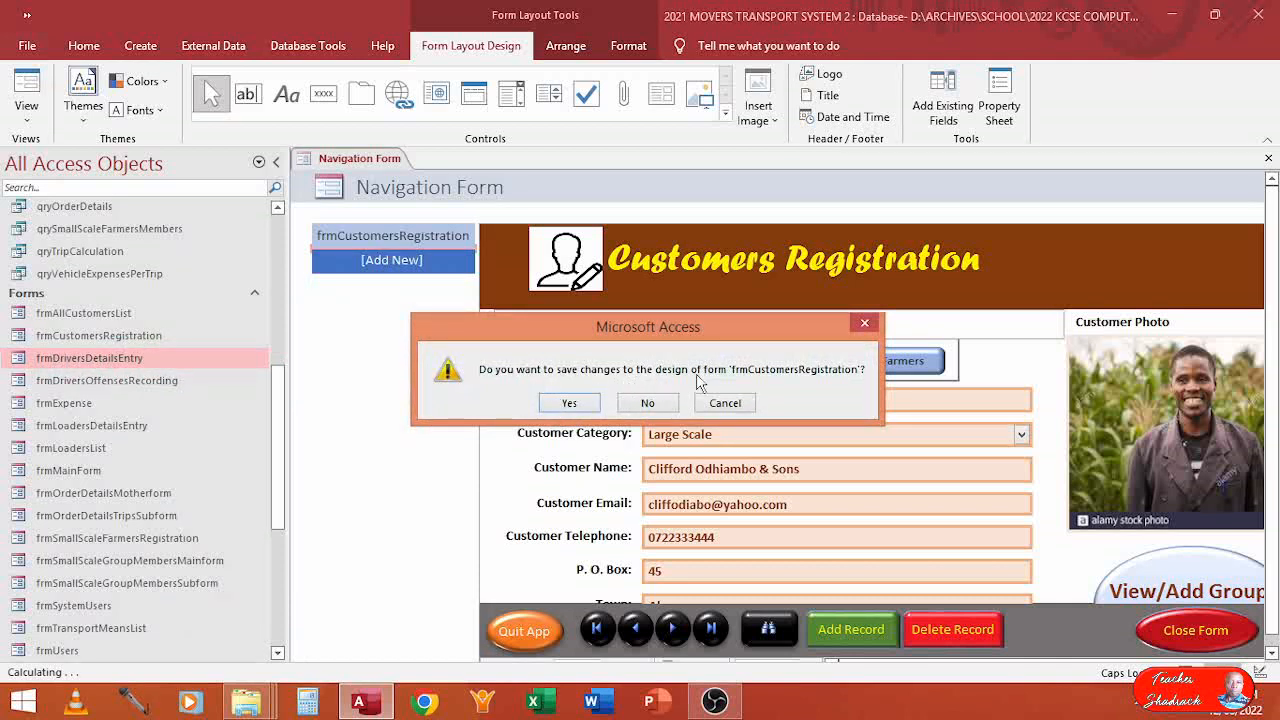
pyautogui.click(576, 405)
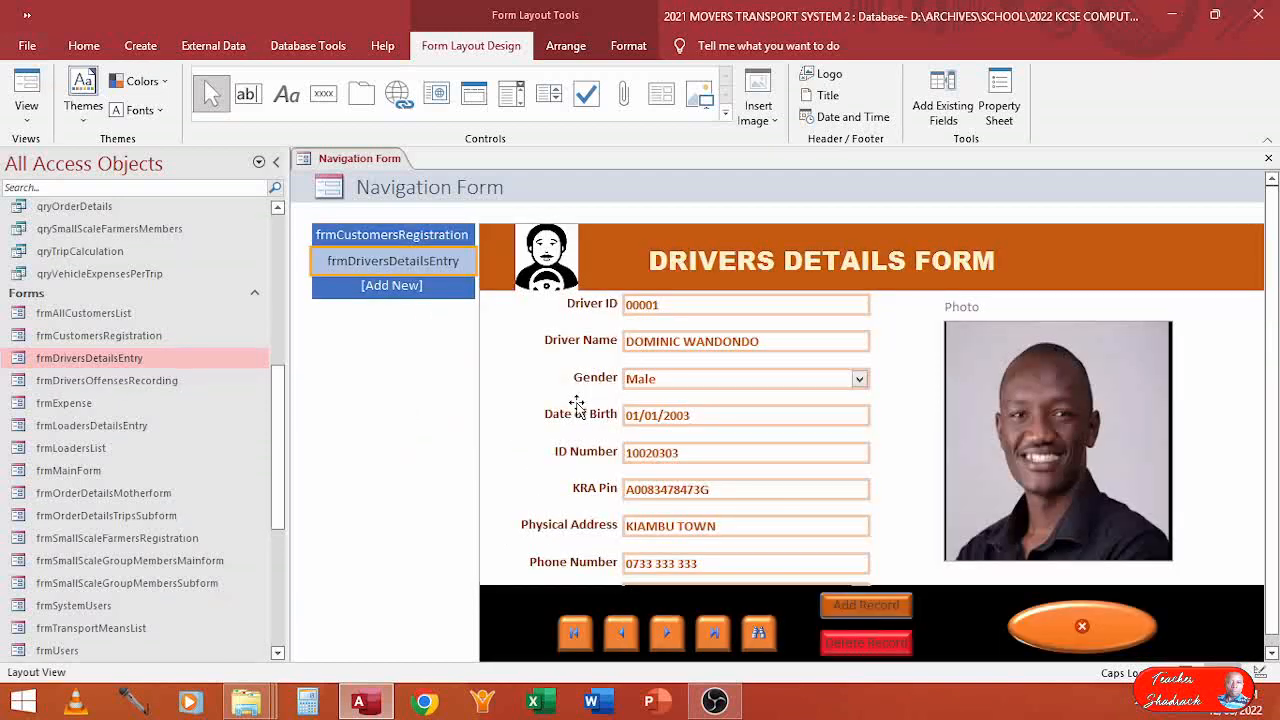
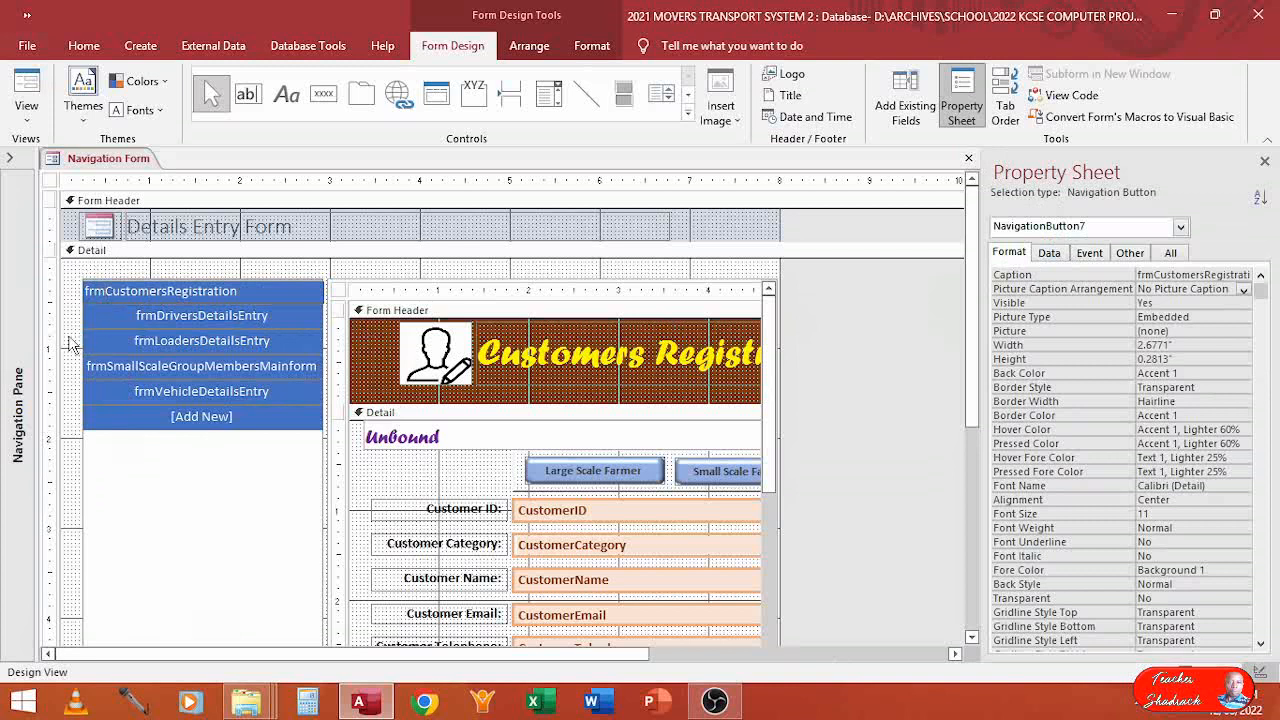
# Remove the frm prefix from the first navigation button and caption it Customers Registration
pyautogui.press('Delete')
pyautogui.press('Delete')
pyautogui.press('Delete')
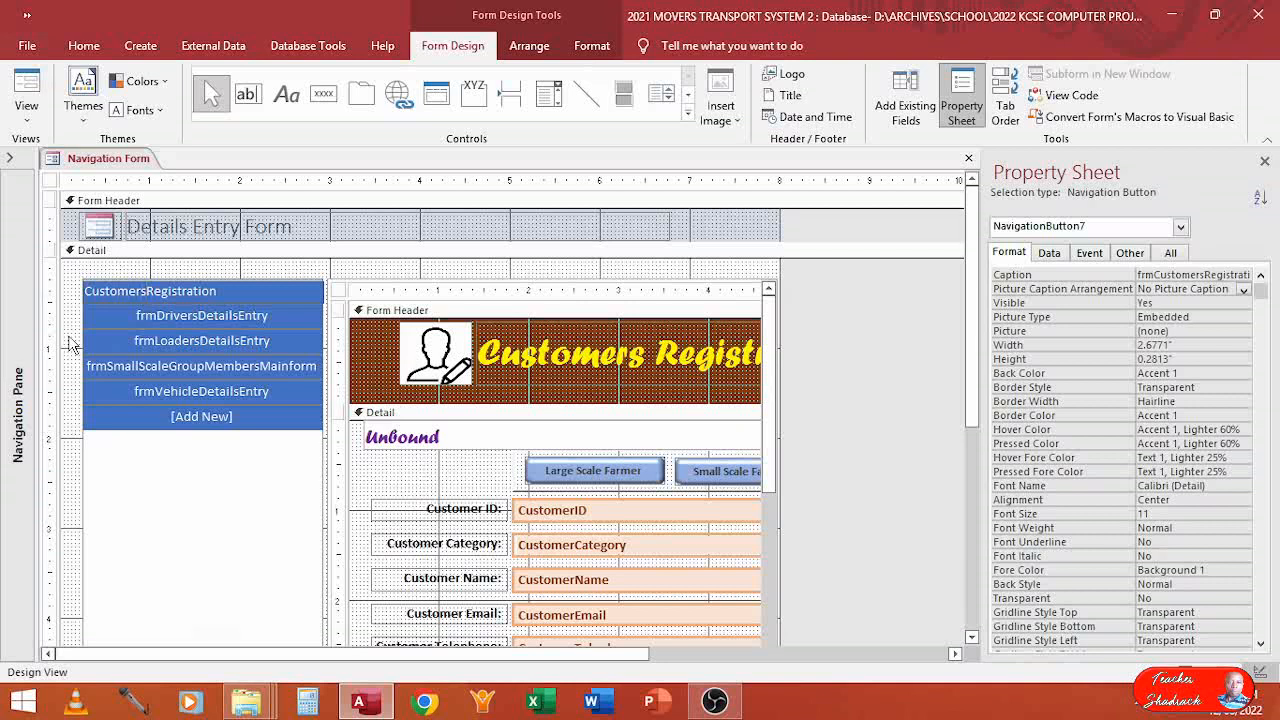
# Change the caption of the frmDriversDetailsEntry navigation button to Drivers Details Entry
pyautogui.click(160, 316)
pyautogui.click(158, 316)
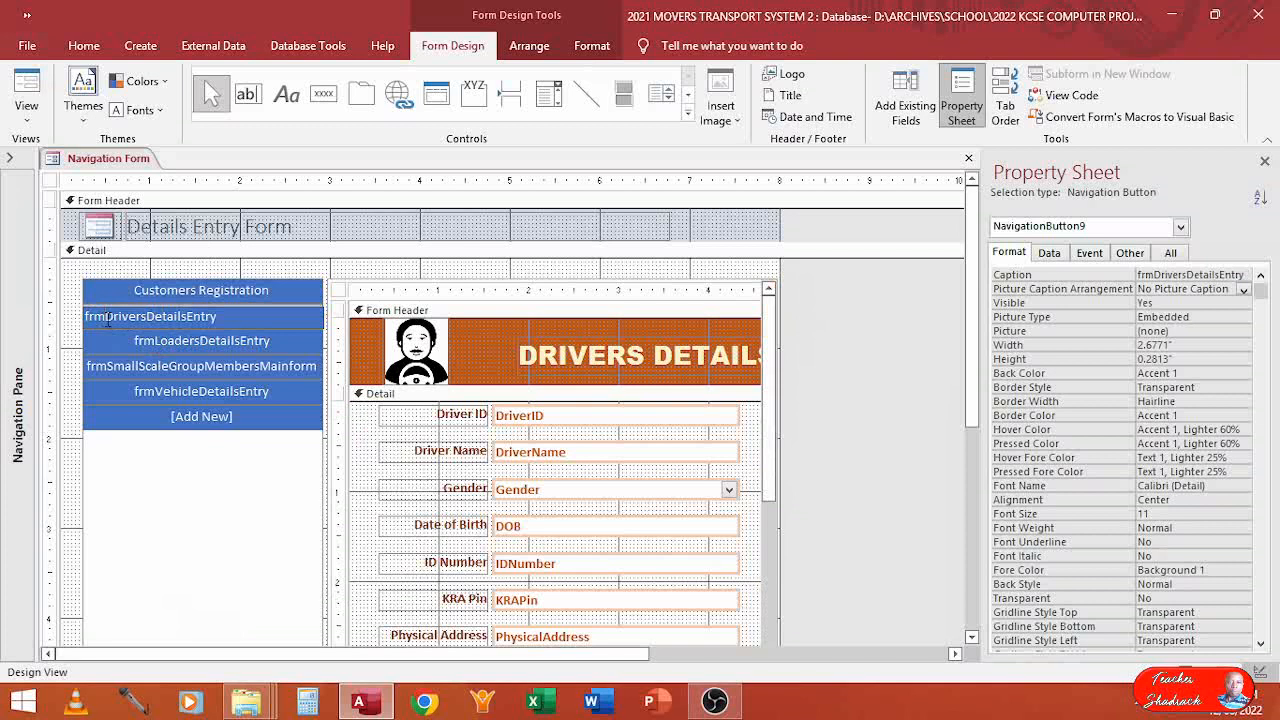
pyautogui.press('BackSpace')
pyautogui.press('BackSpace')
pyautogui.press('BackSpace')
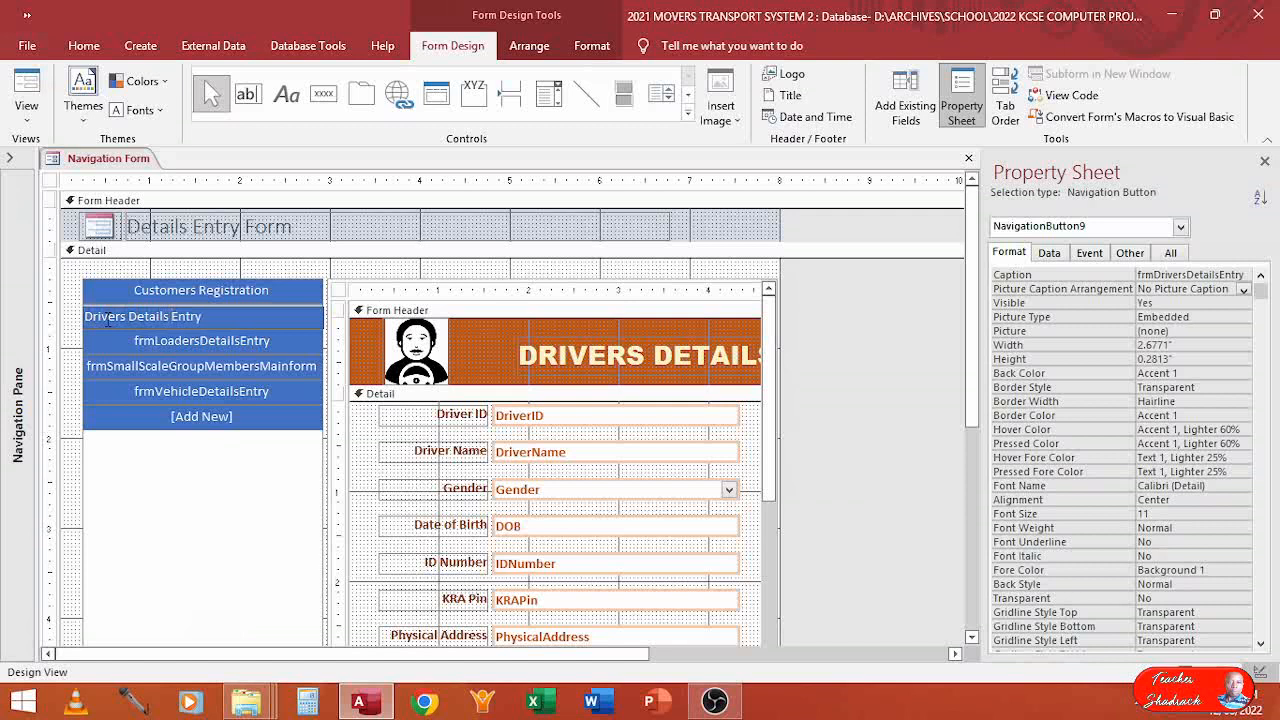
# Change the caption of the frmLoadersDetailsEntry navigation button to Loaders Details Entry
pyautogui.click(157, 344)
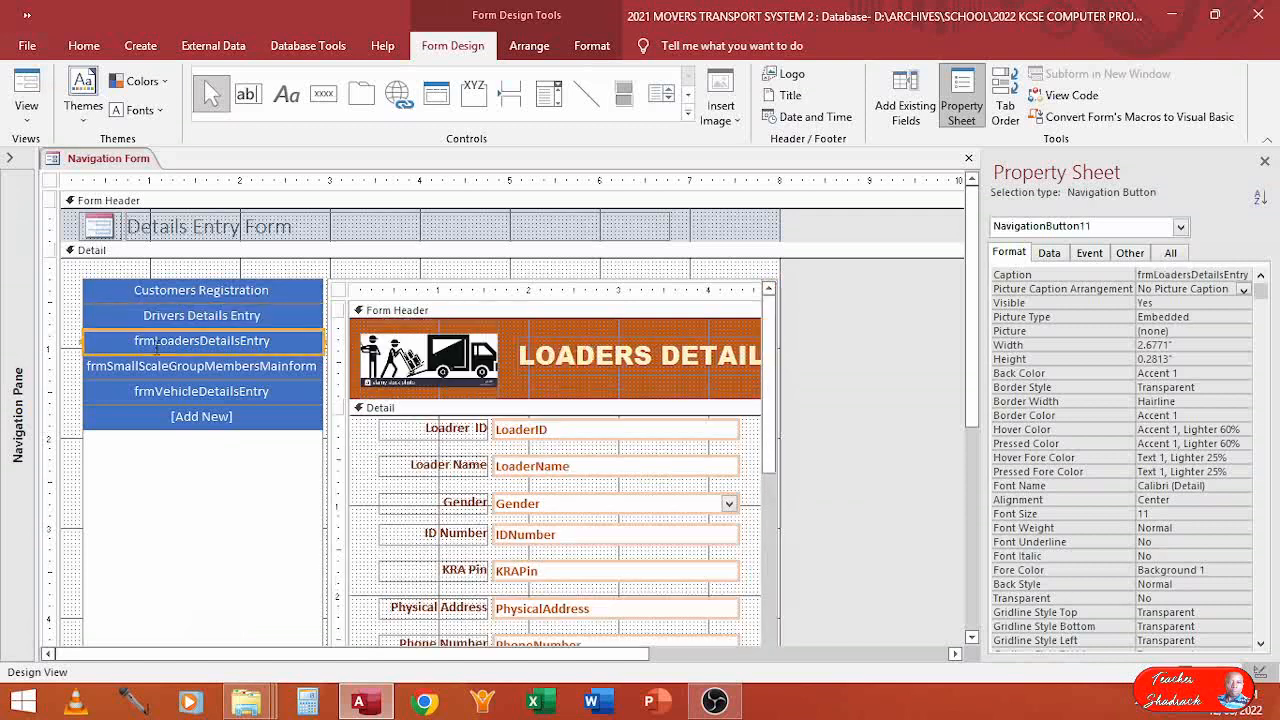
pyautogui.click(157, 344)
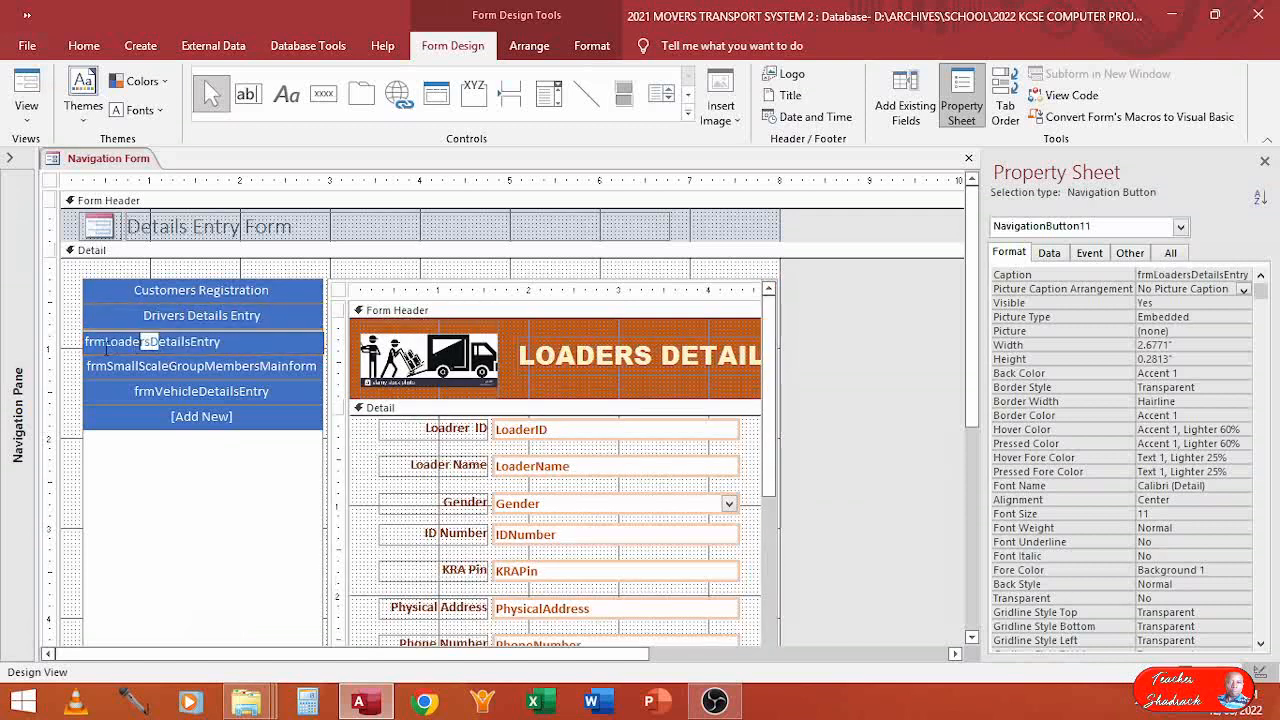
pyautogui.click(108, 343)
pyautogui.press('BackSpace')
pyautogui.press('BackSpace')
pyautogui.press('BackSpace')
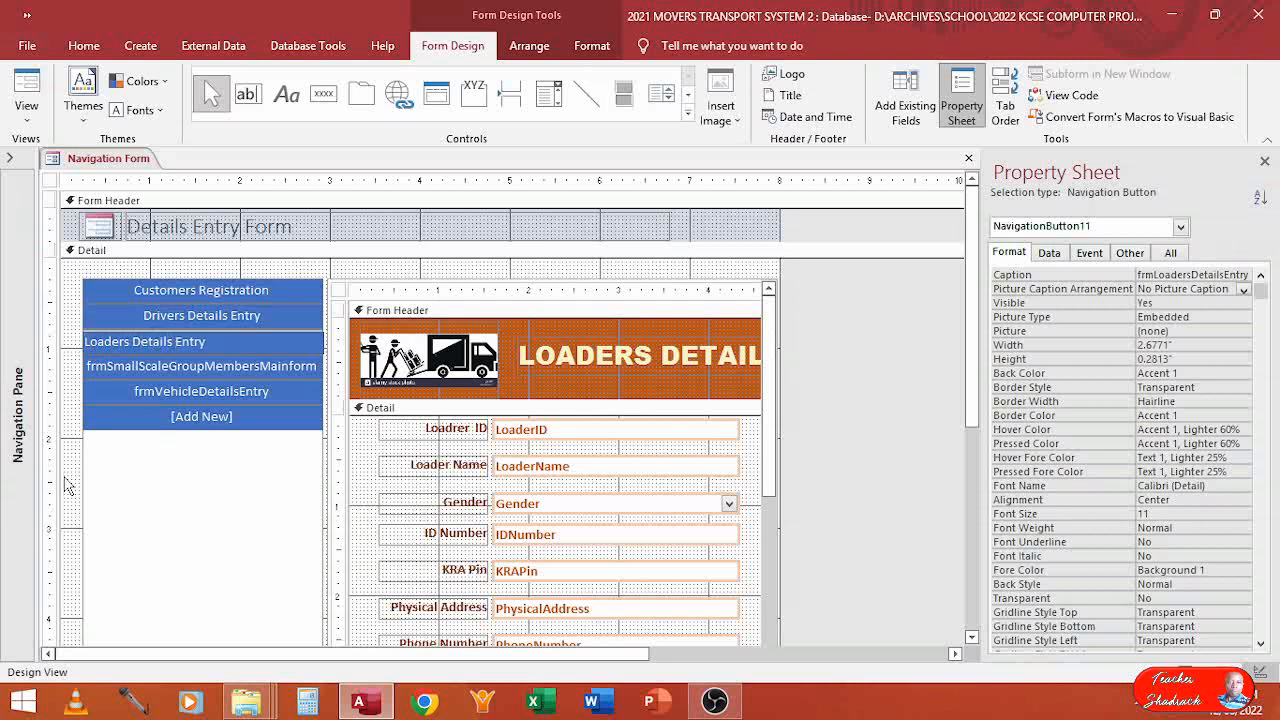
pyautogui.moveTo(68, 485); pyautogui.dragTo(333, 267)
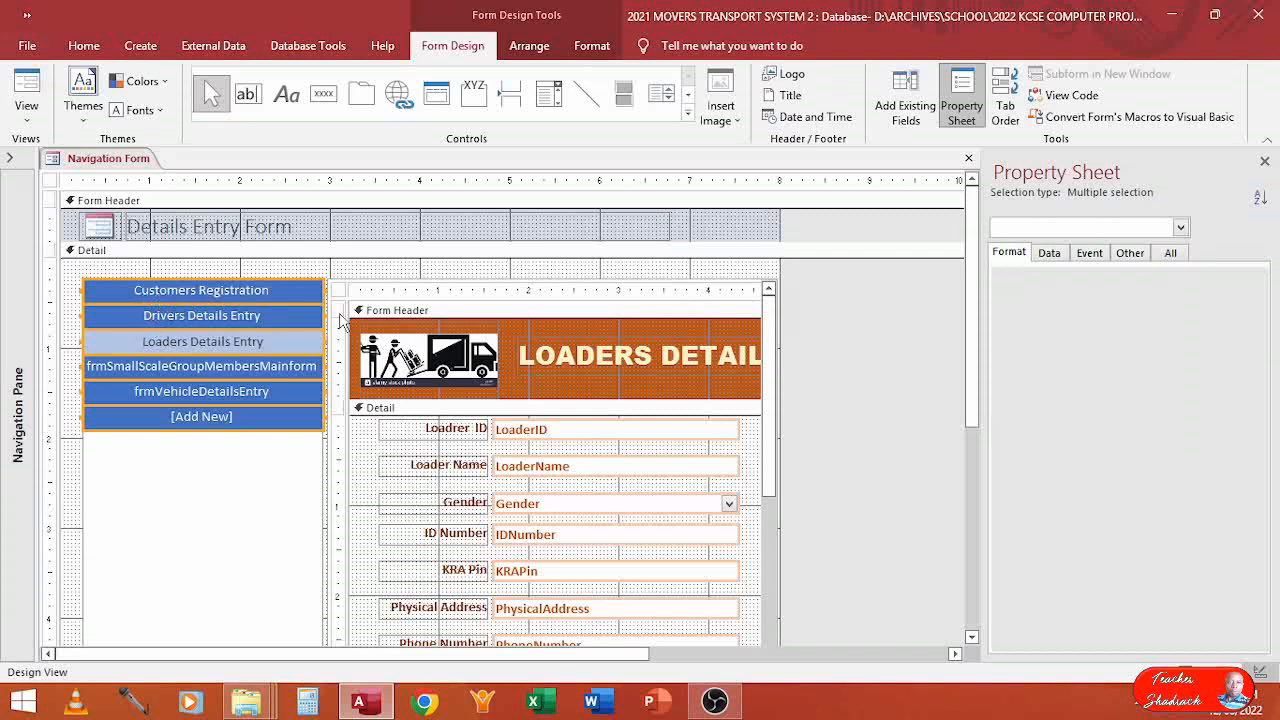
pyautogui.click(432, 350)
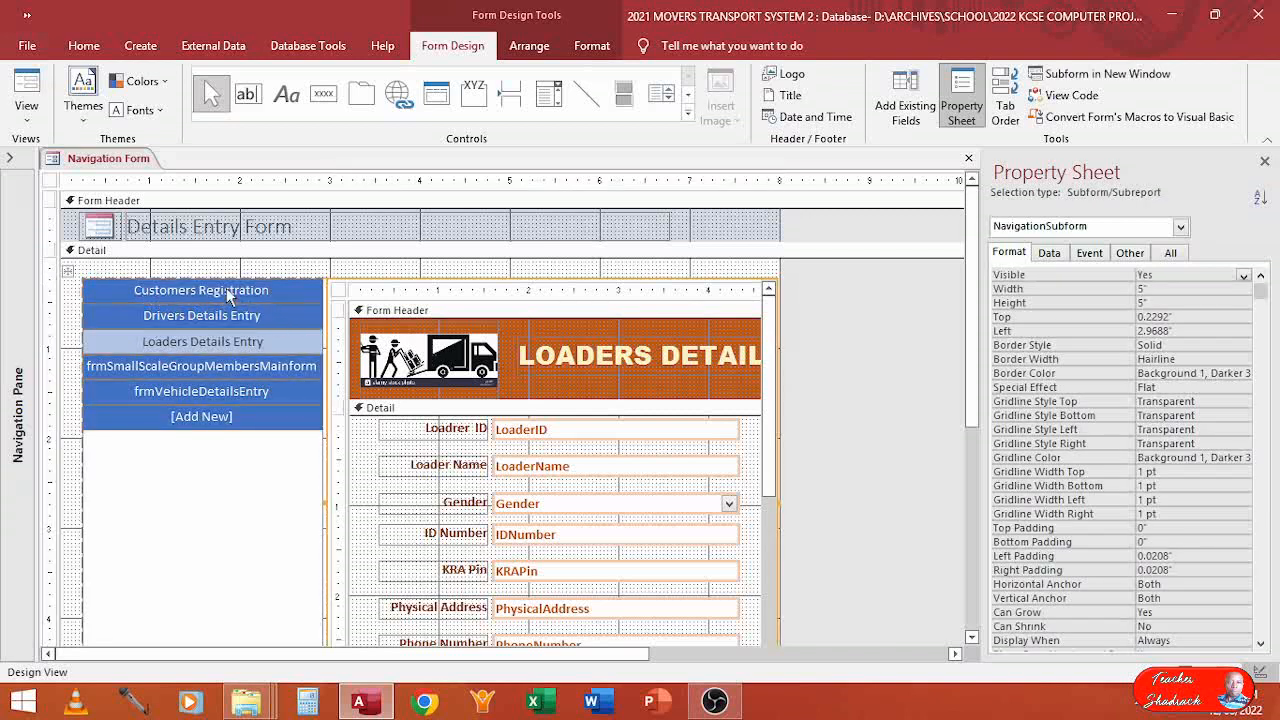
pyautogui.click(227, 290)
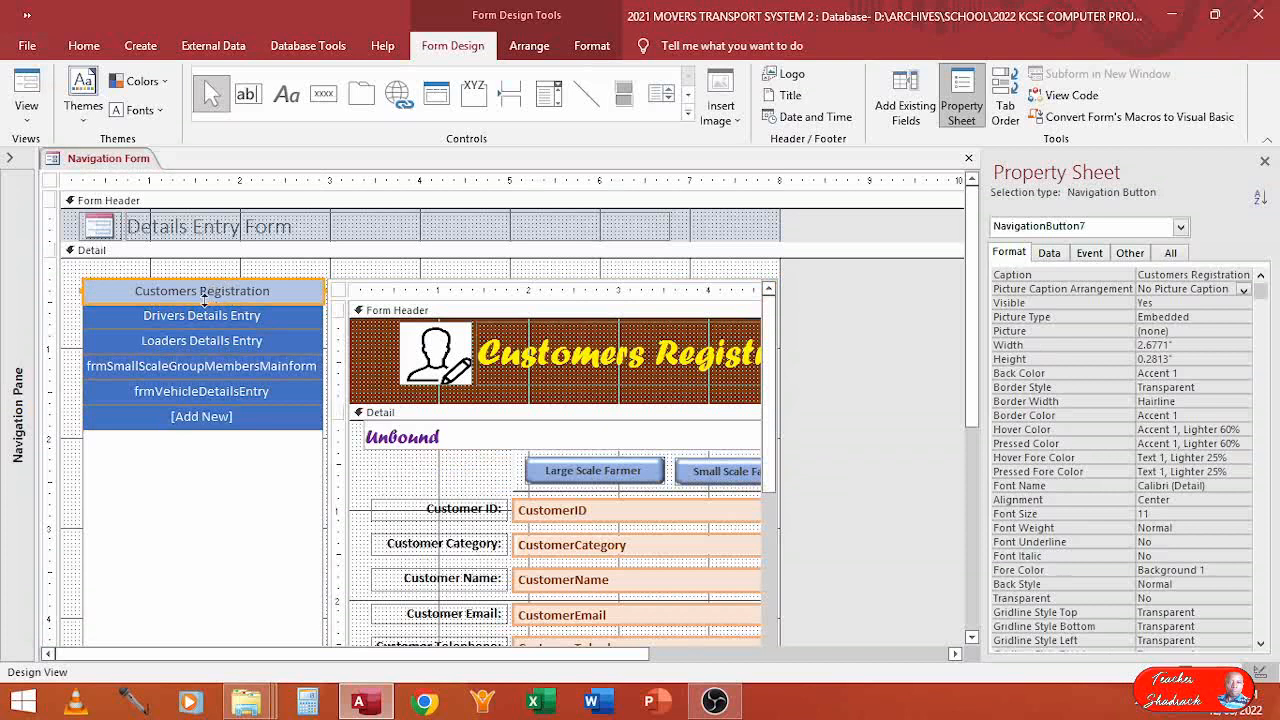
pyautogui.click(192, 314)
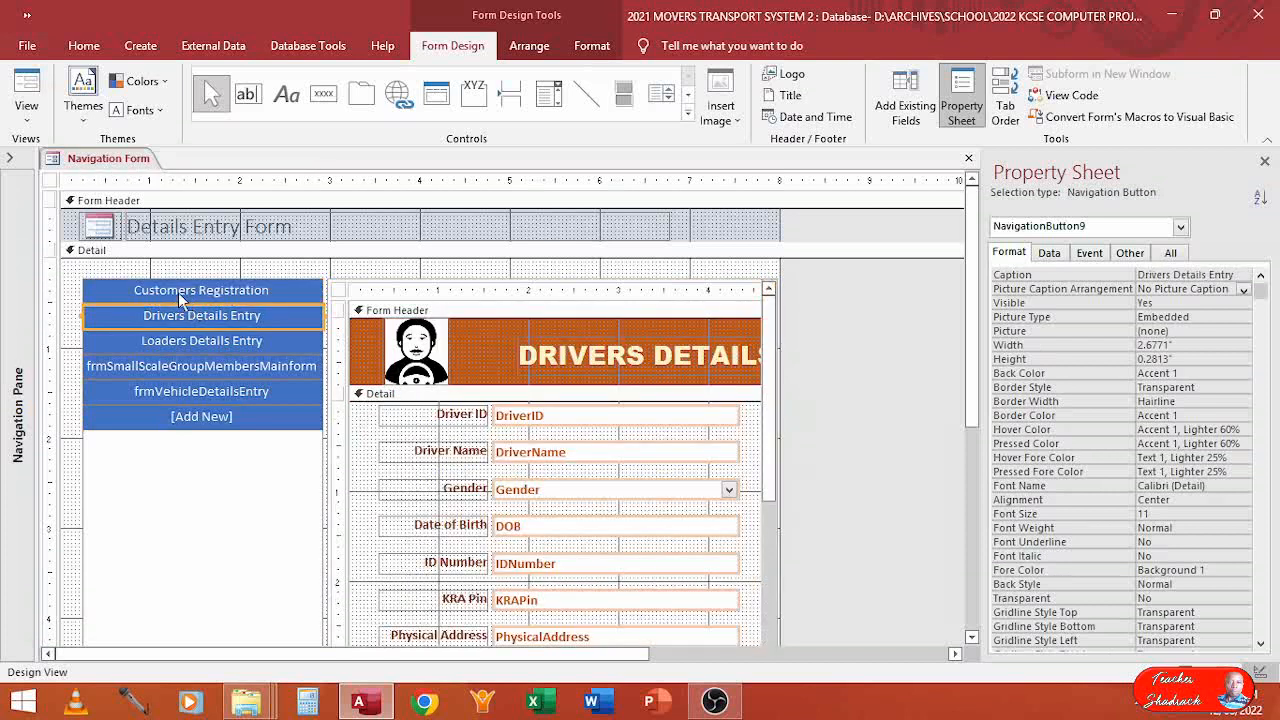
# Select the Customers Registration navigation button, widen the property sheet and open the button's Caption property for editing
pyautogui.click(179, 292)
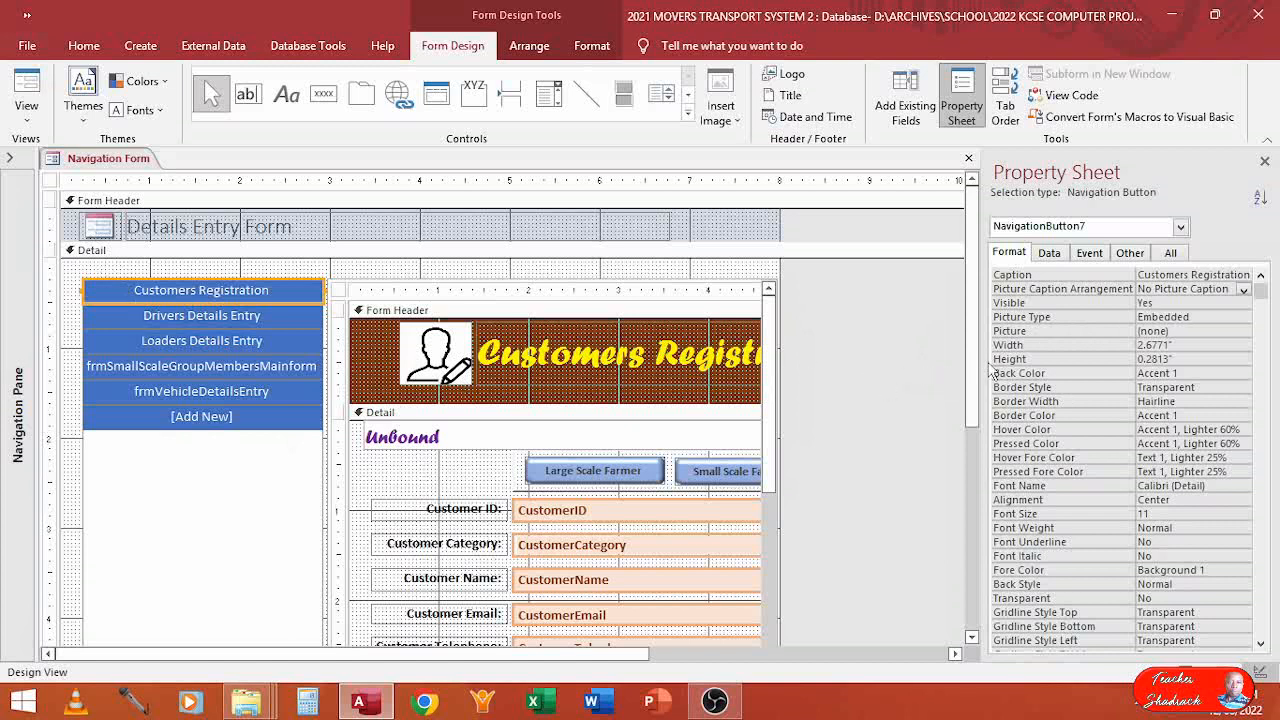
pyautogui.moveTo(985, 357); pyautogui.dragTo(873, 379)
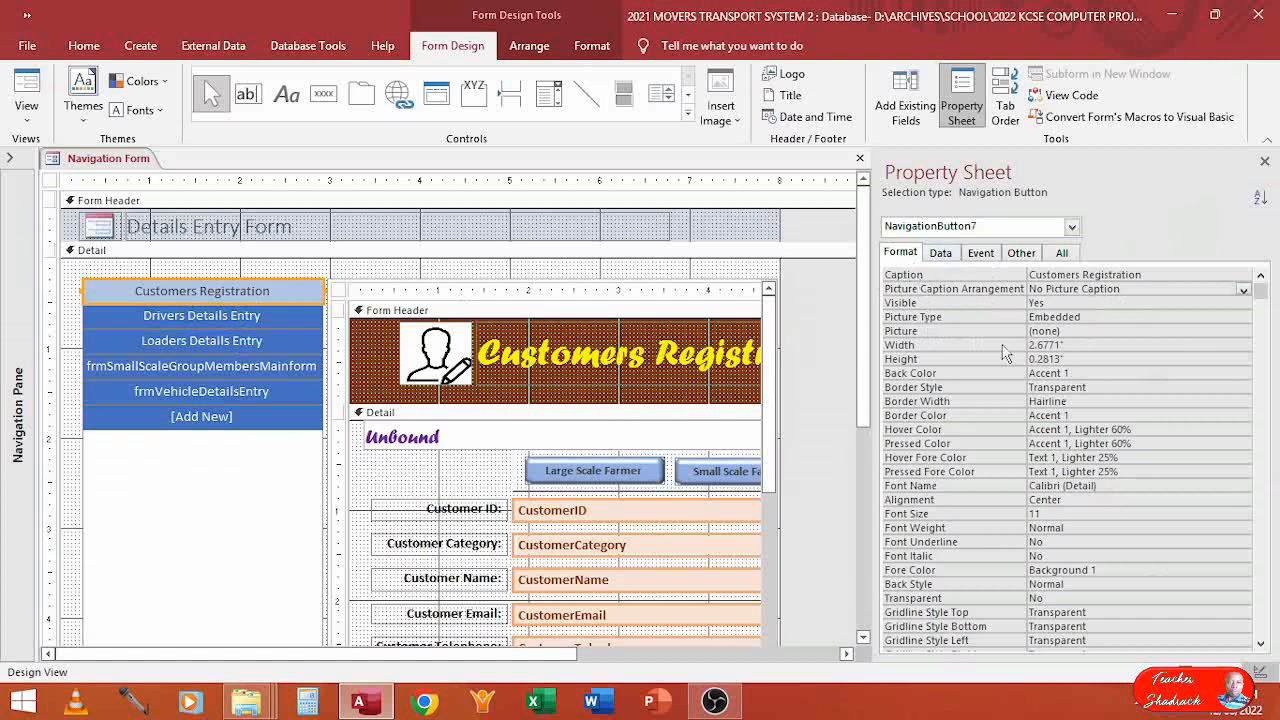
pyautogui.click(1050, 278)
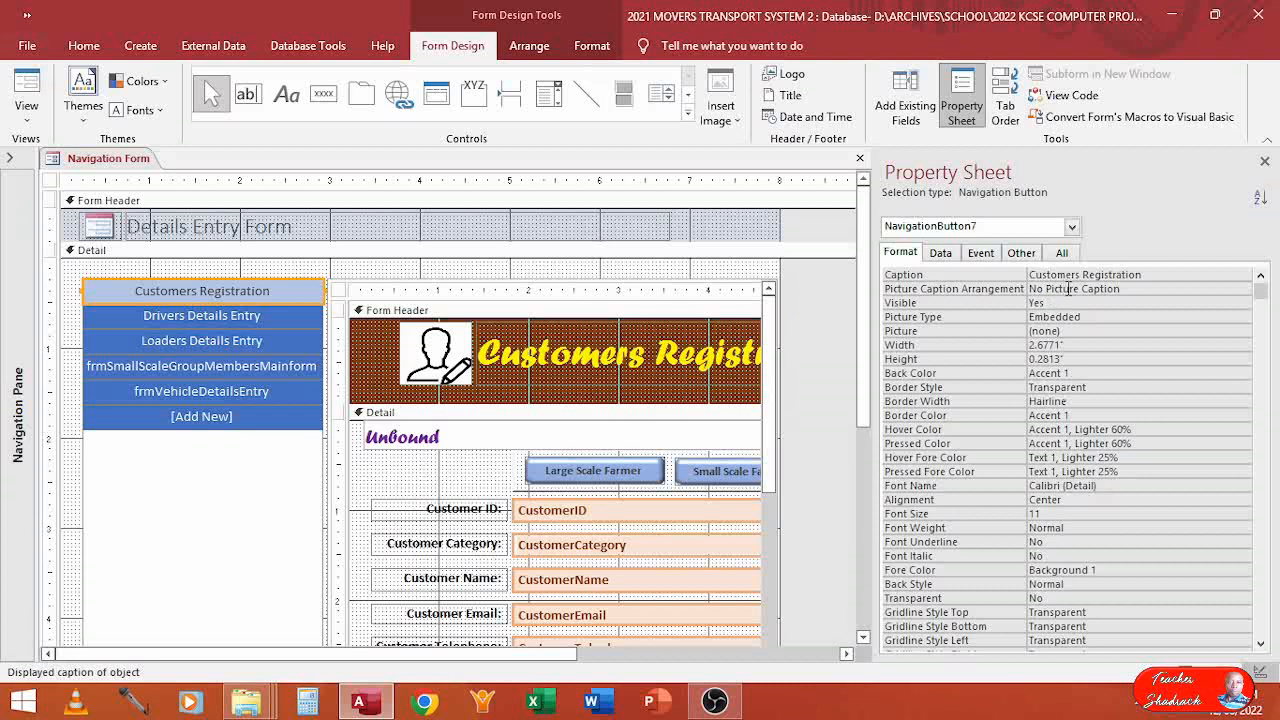
# Set the Customers Registration navigation button's picture caption arrangement to Bottom
pyautogui.click(1132, 289)
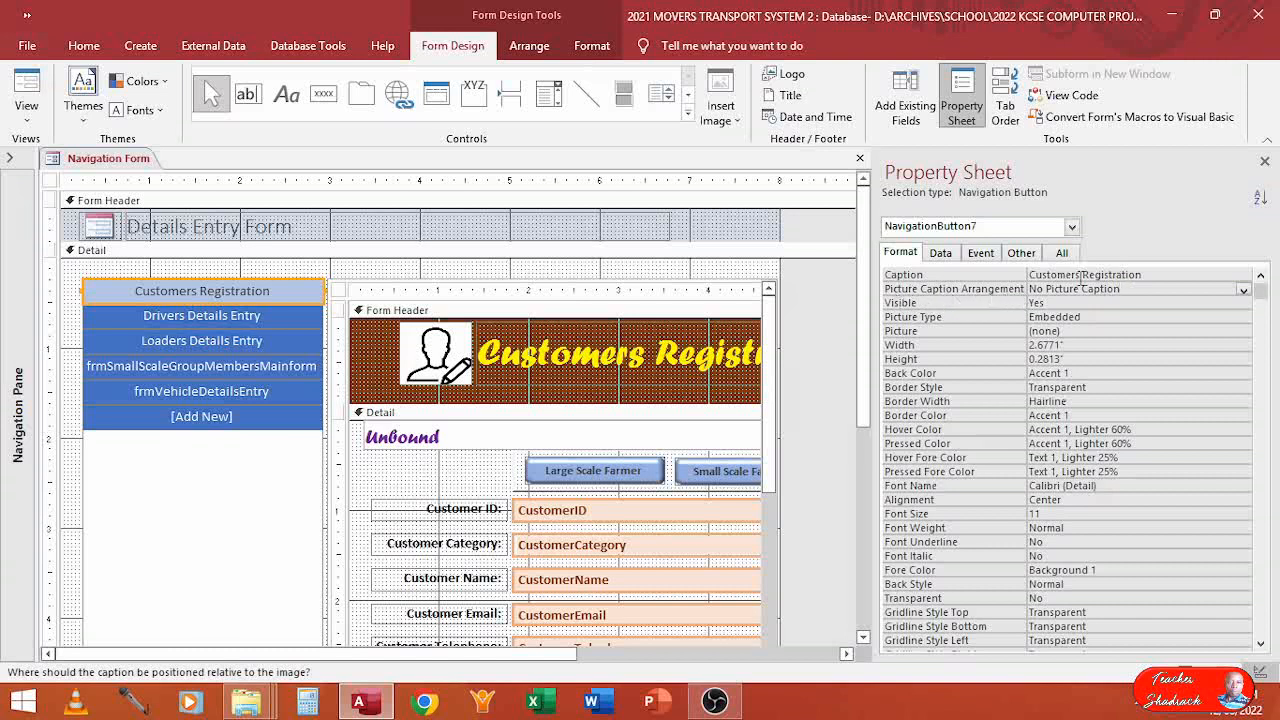
pyautogui.click(1243, 291)
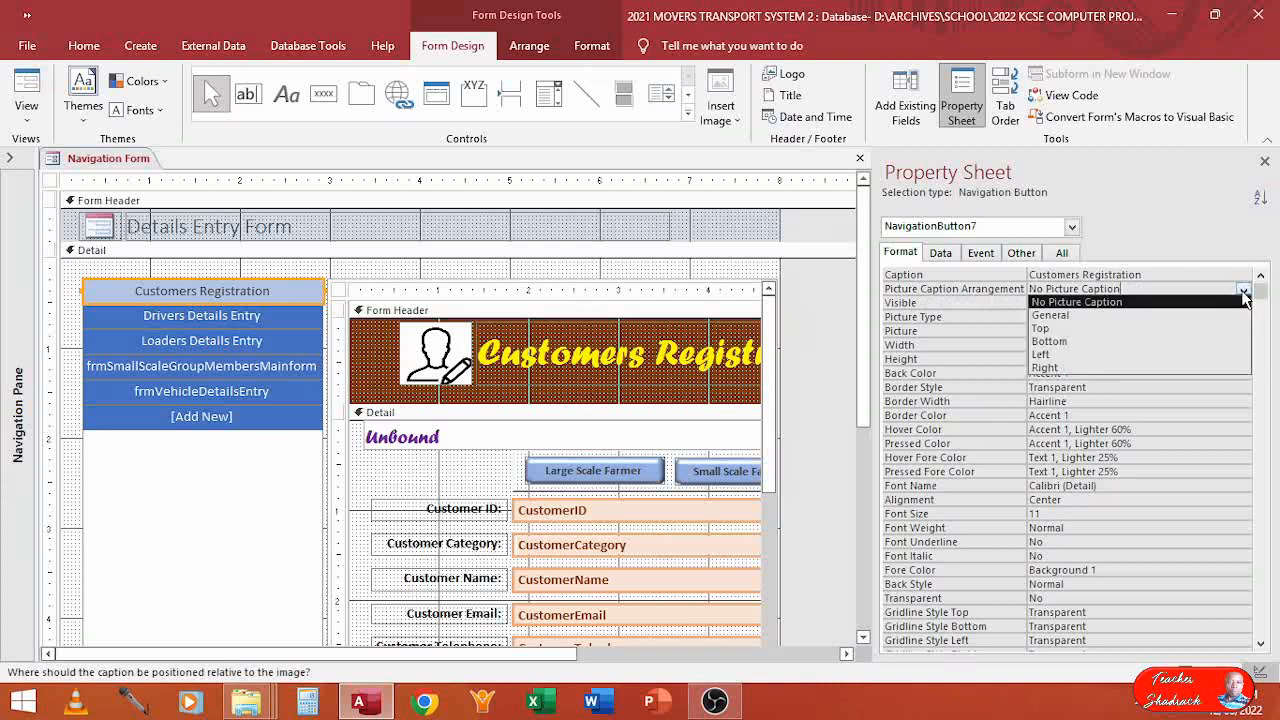
pyautogui.click(1091, 345)
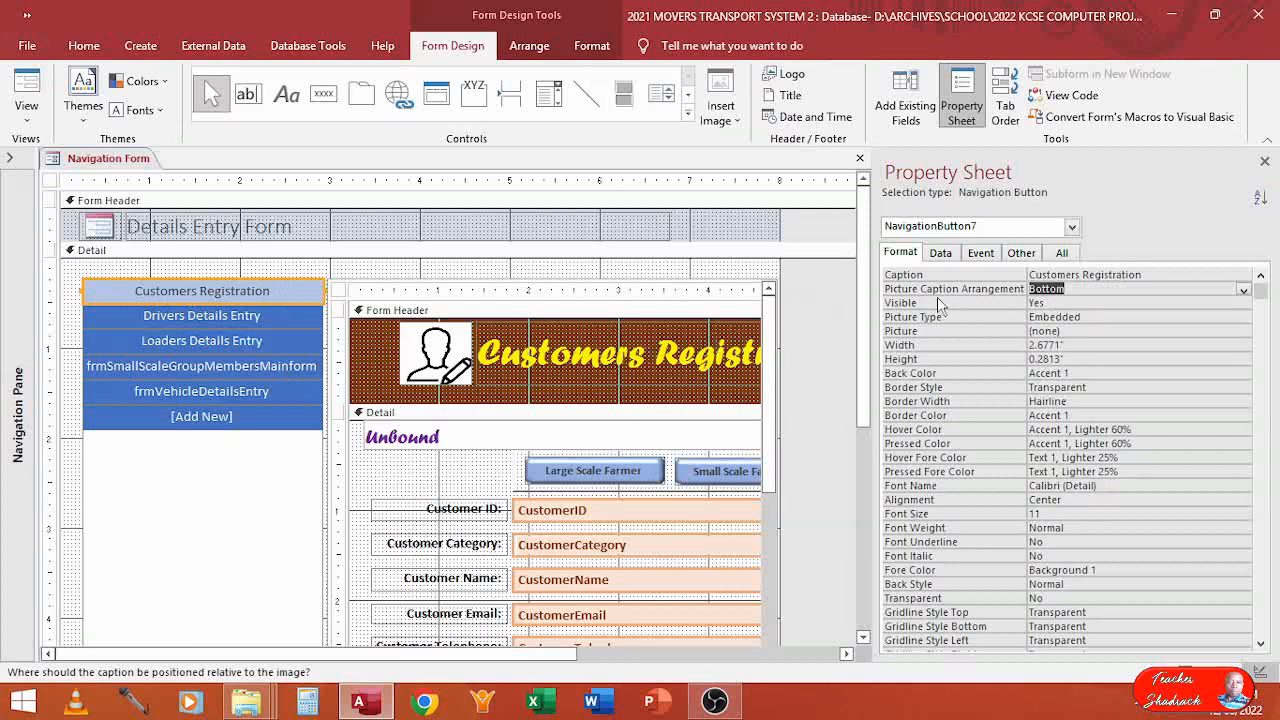
# Open the picture builder for the Customers Registration button and preview the built-in Apply Filter and Arrow Left pictures
pyautogui.click(1085, 333)
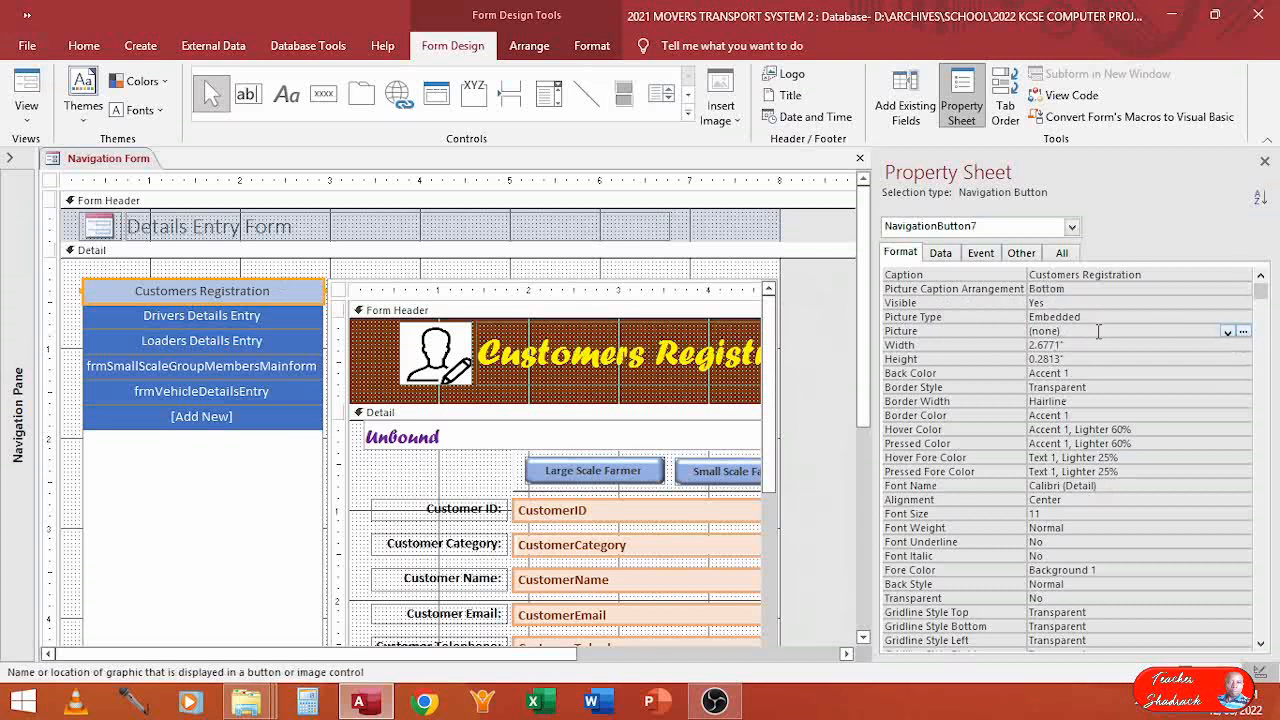
pyautogui.click(1243, 332)
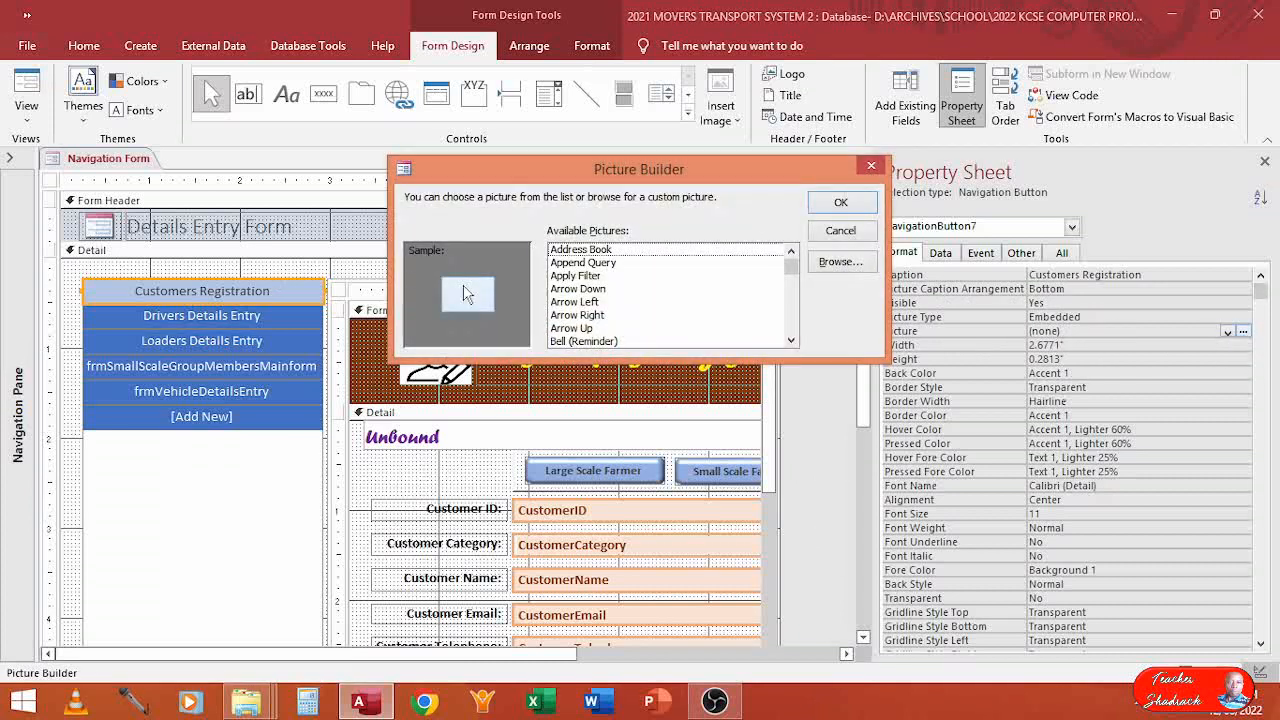
pyautogui.click(573, 276)
pyautogui.click(574, 303)
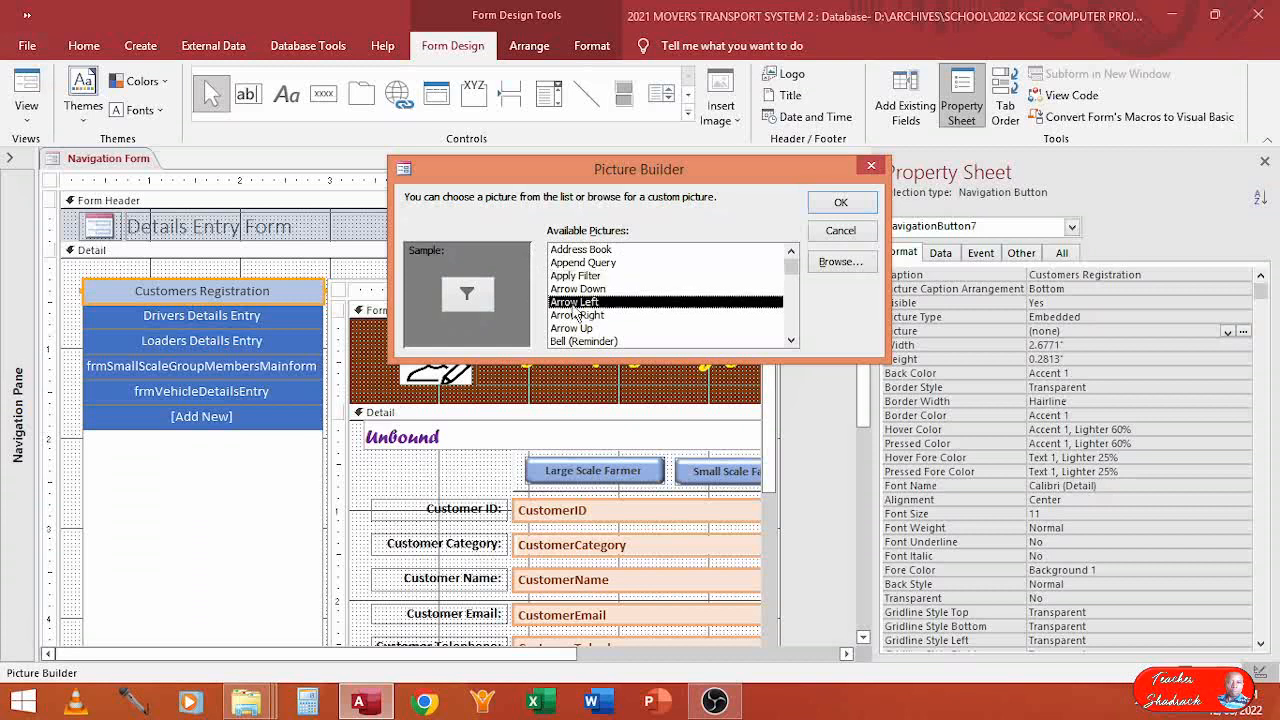
pyautogui.click(790, 342)
pyautogui.click(790, 342)
pyautogui.click(790, 342)
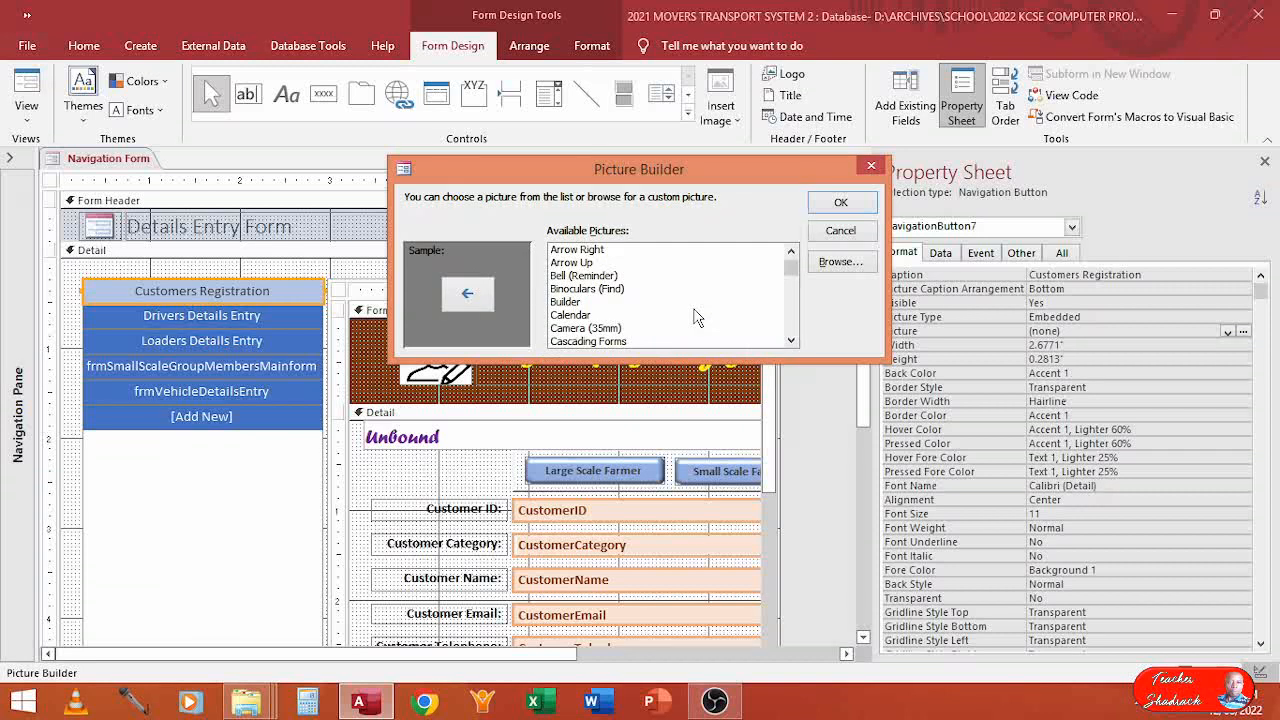
# Browse for a custom picture in D:\ARCHIVES\SCHOOL\RESOURCES LIBRARY and filter the files to Icons
pyautogui.click(840, 262)
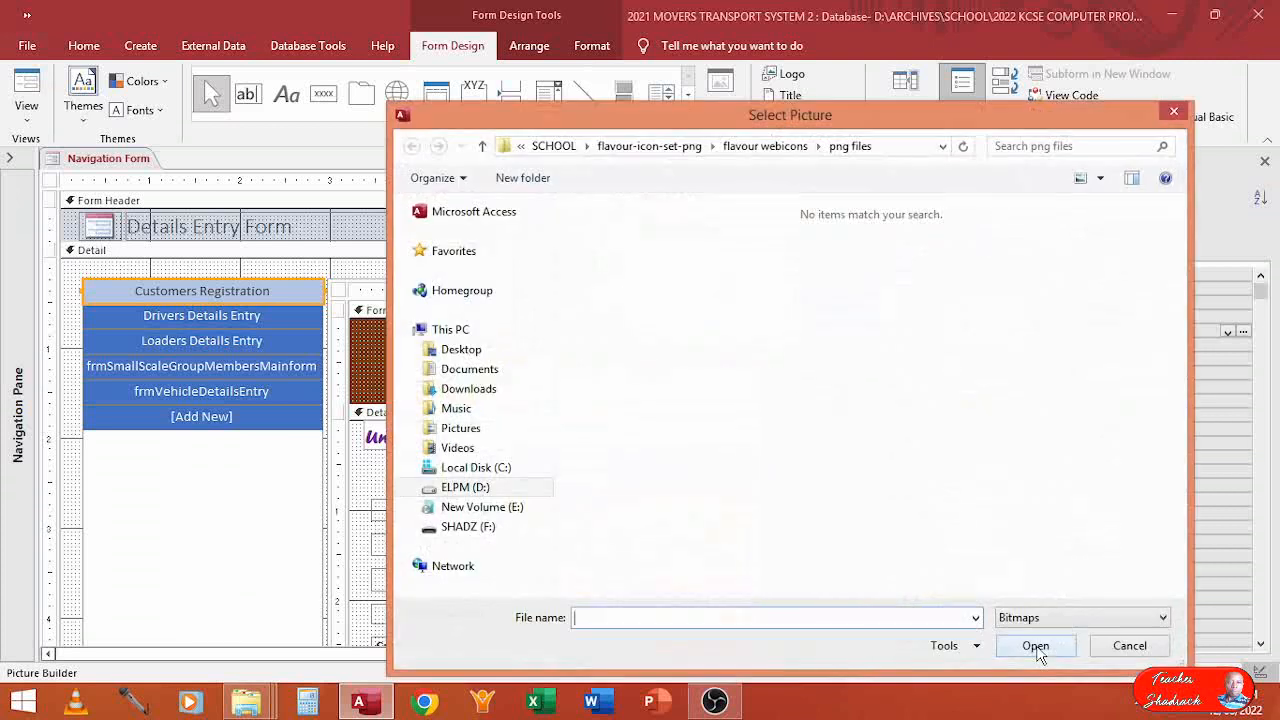
pyautogui.click(884, 148)
pyautogui.write('D:\\ARCHIVES\\SCHOOL\\RESOURCES LIBRARY')
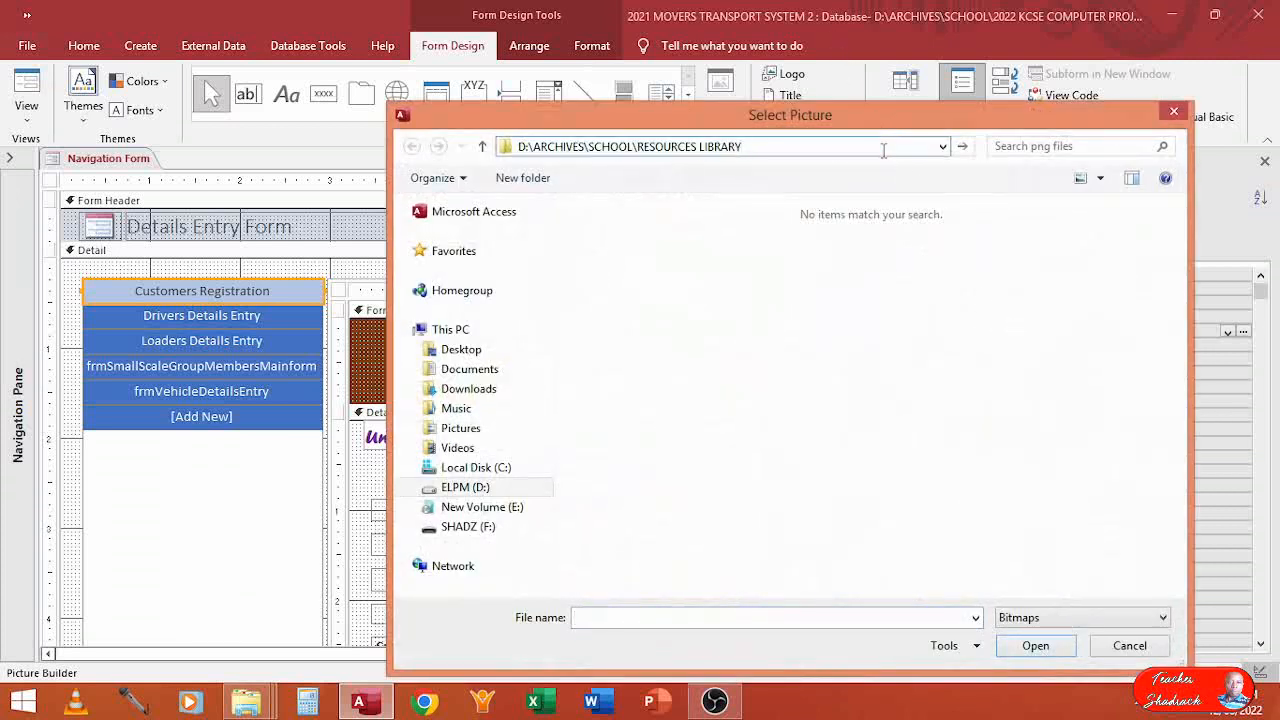
pyautogui.press('Return')
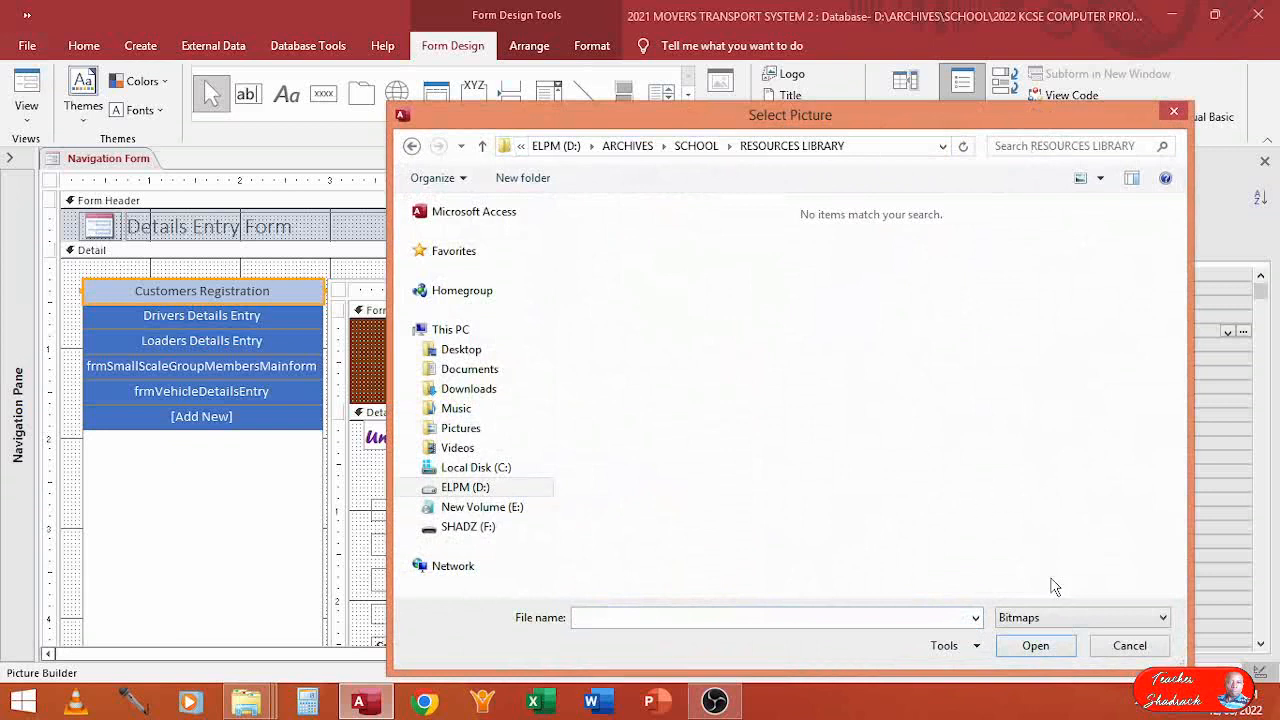
pyautogui.click(1085, 620)
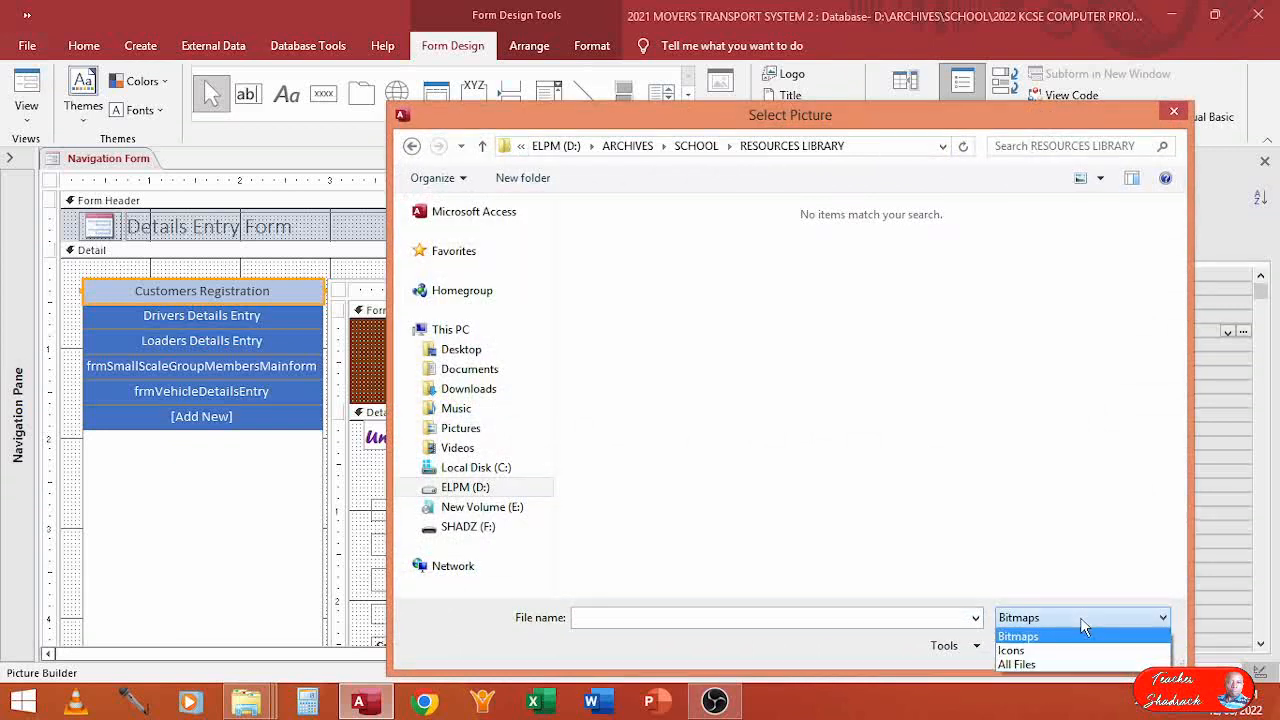
pyautogui.click(1040, 650)
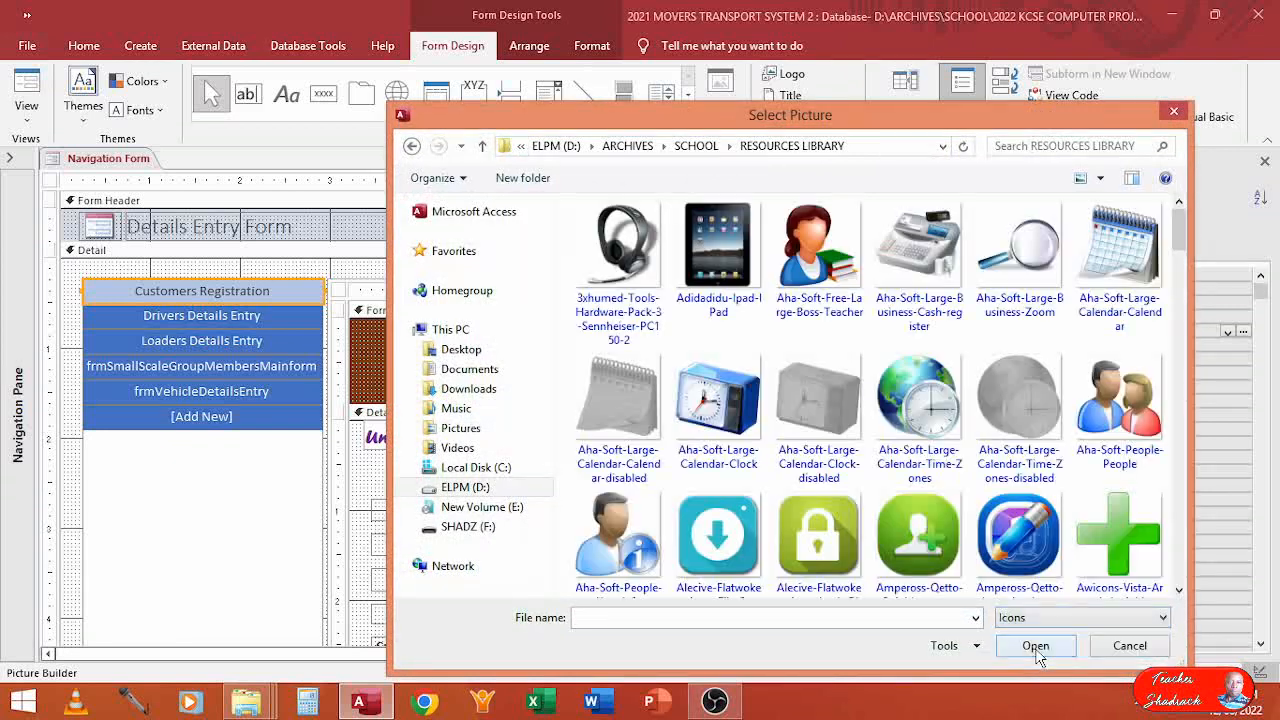
# Choose the Icojam-Blue-Bits-User-add icon as the picture of the Customers Registration button
pyautogui.click(1179, 591)
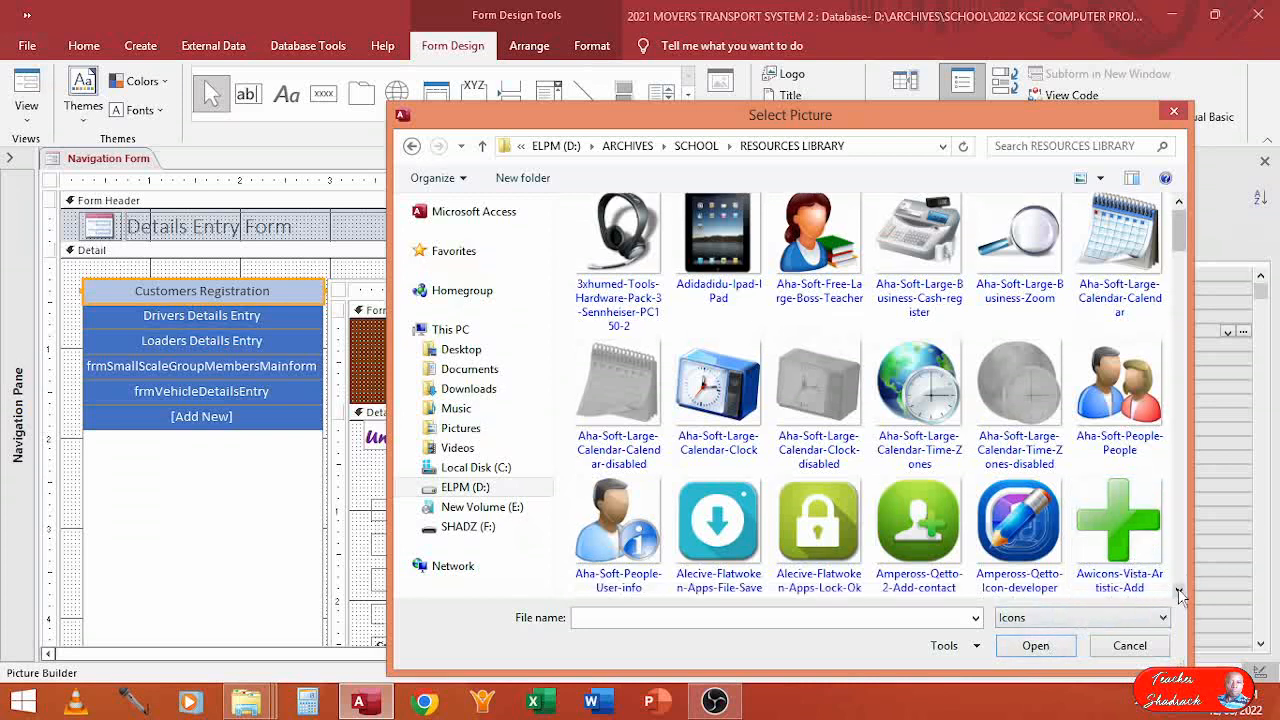
pyautogui.click(1179, 591)
pyautogui.click(1179, 591)
pyautogui.click(1179, 591)
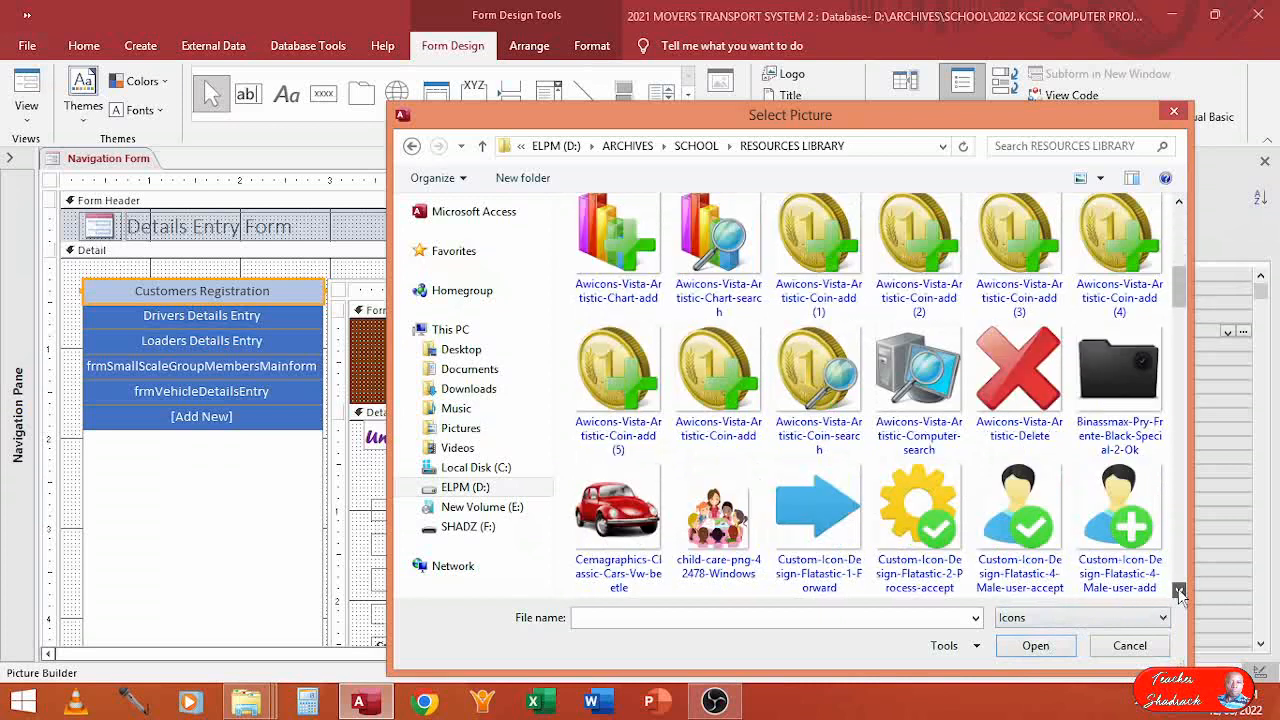
pyautogui.click(1179, 591)
pyautogui.click(1180, 592)
pyautogui.click(1180, 592)
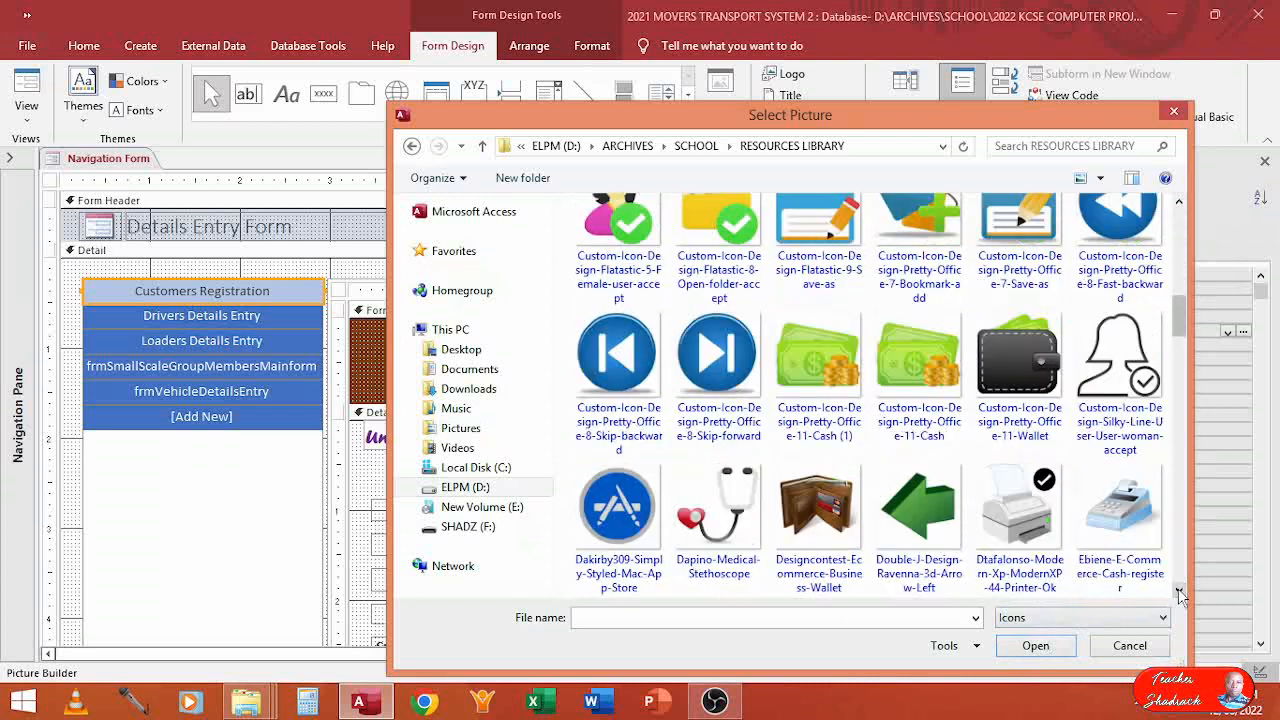
pyautogui.click(1180, 592)
pyautogui.click(1180, 592)
pyautogui.click(1180, 594)
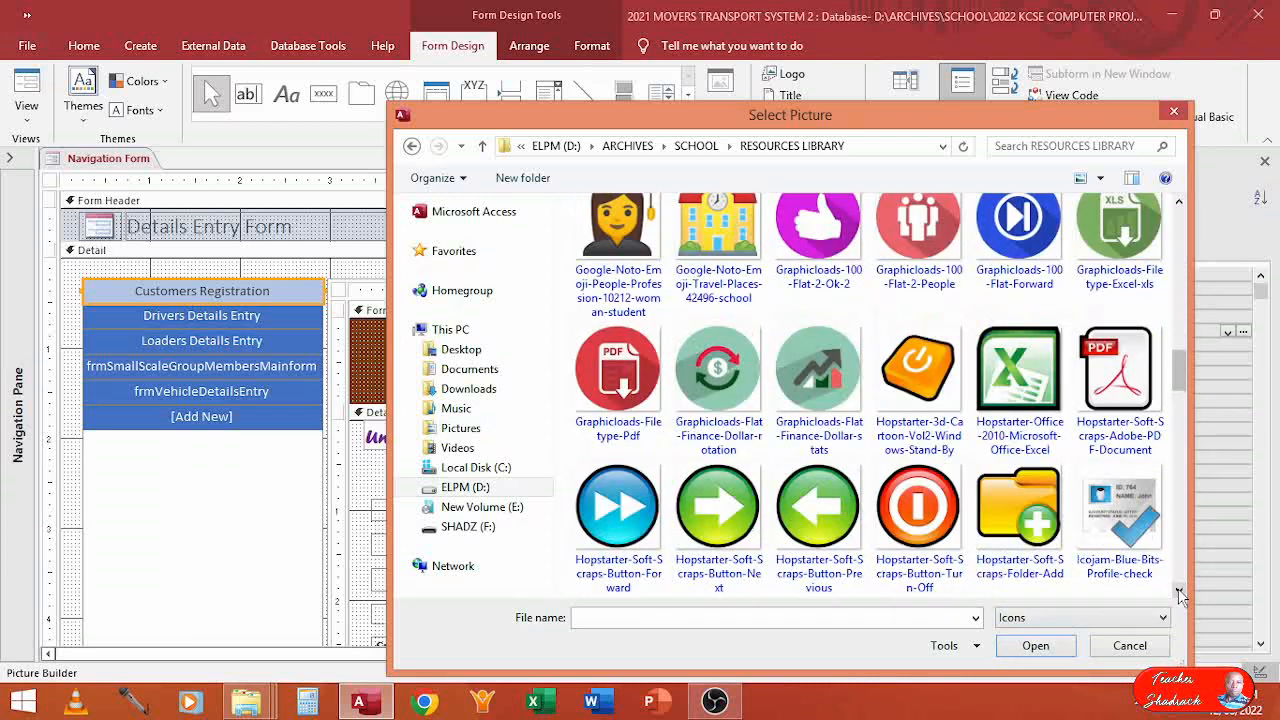
pyautogui.click(1180, 594)
pyautogui.click(1180, 594)
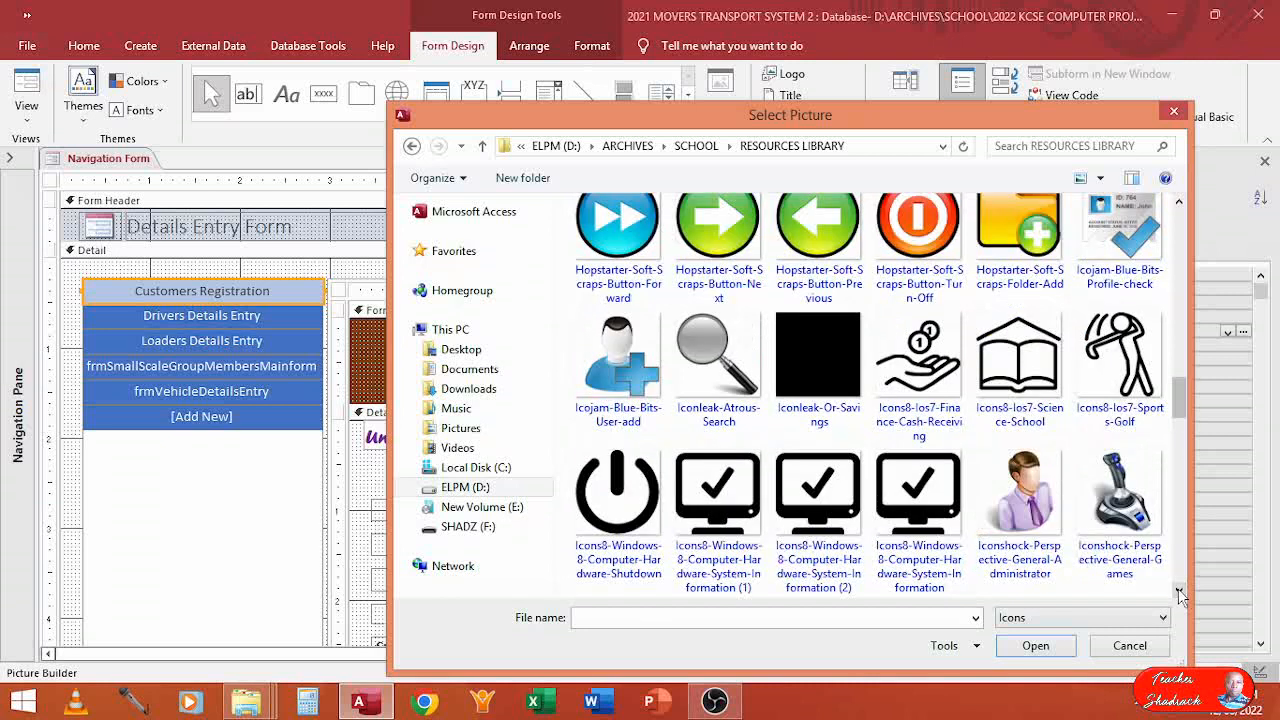
pyautogui.click(1180, 594)
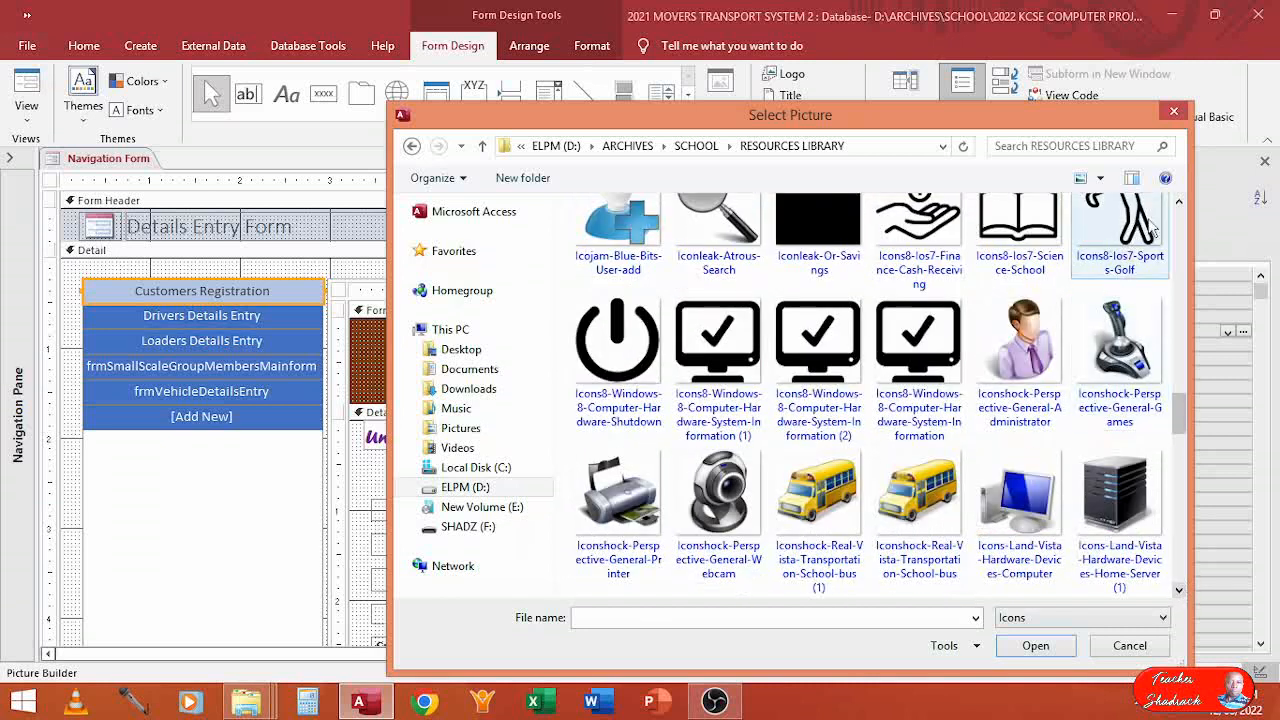
pyautogui.click(1179, 203)
pyautogui.click(1179, 203)
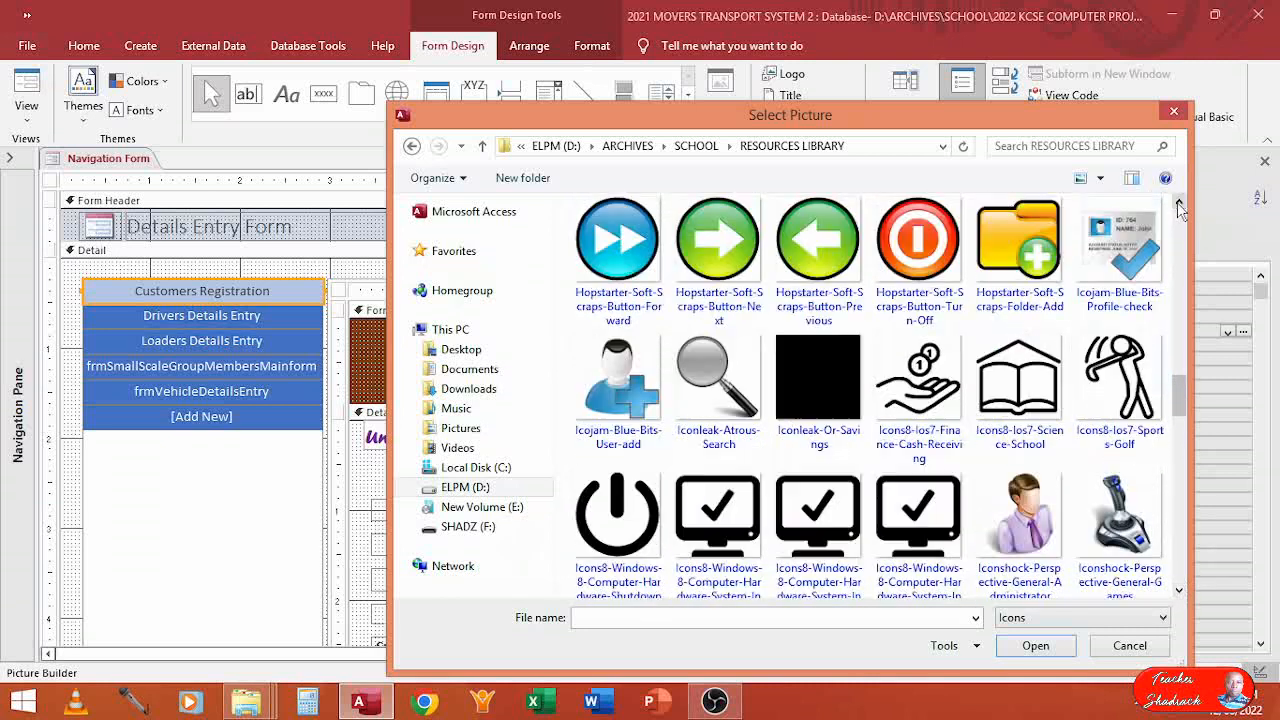
pyautogui.click(612, 398)
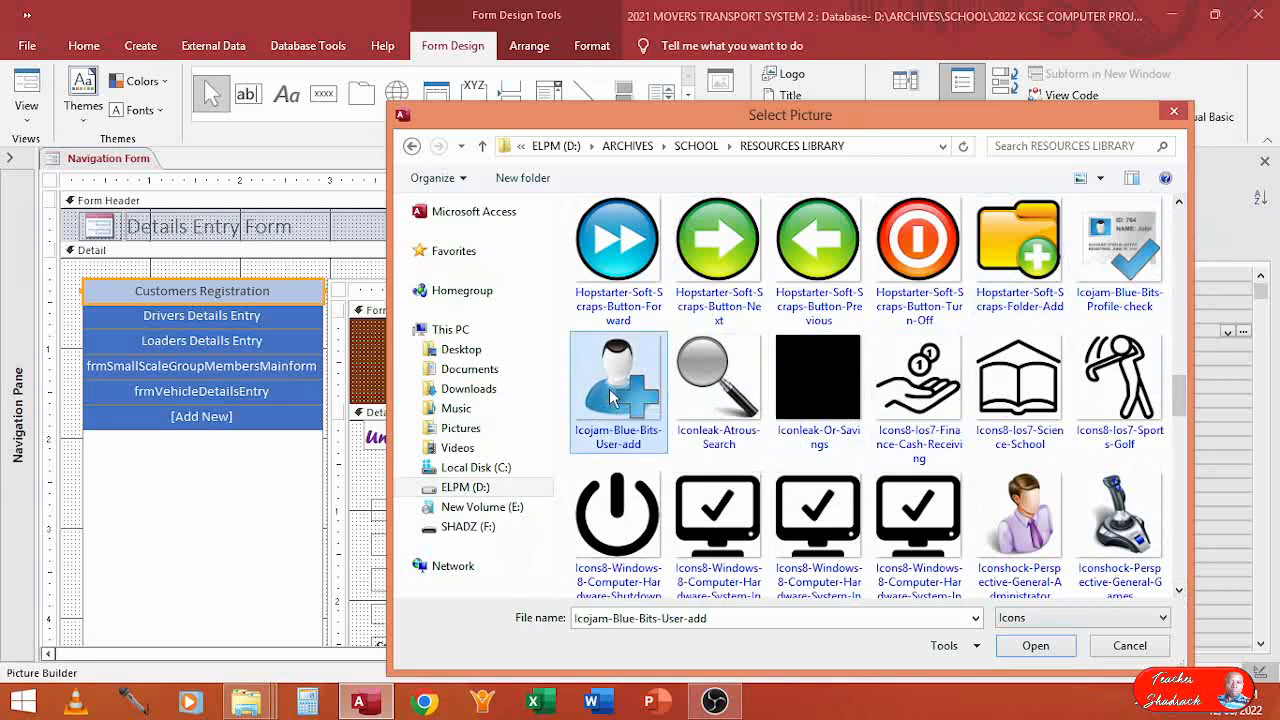
pyautogui.click(1034, 646)
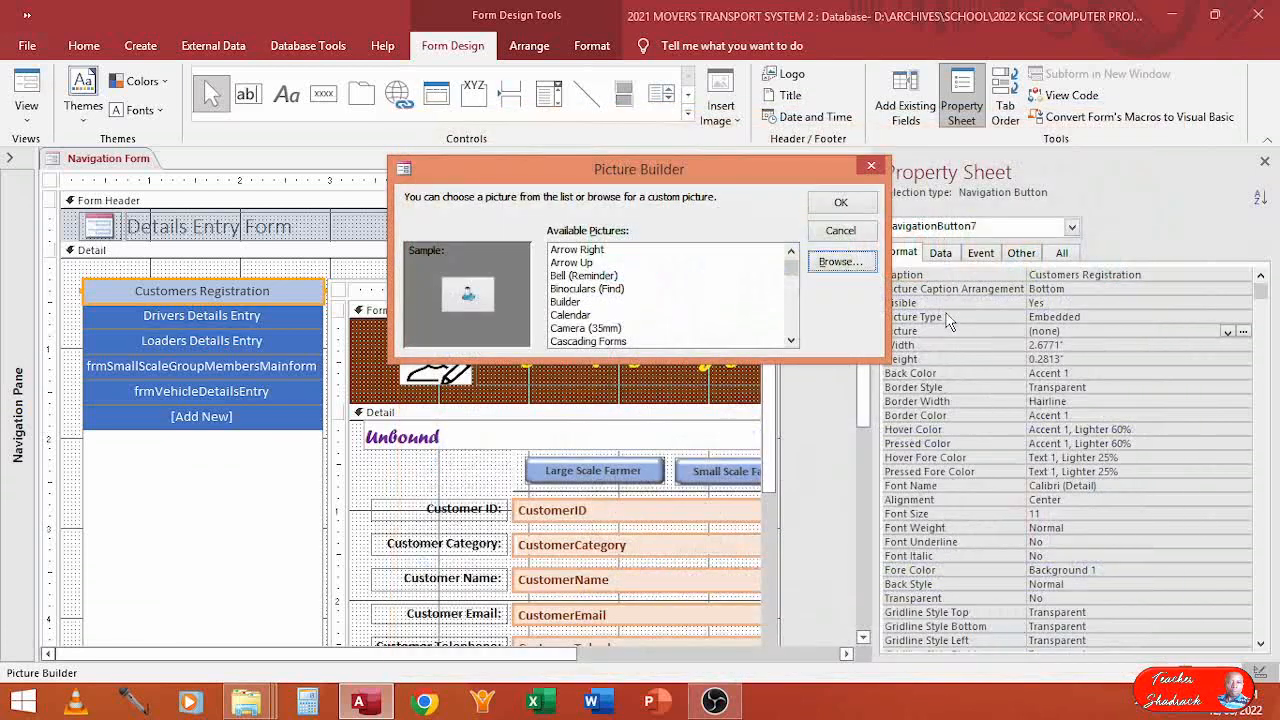
pyautogui.click(836, 206)
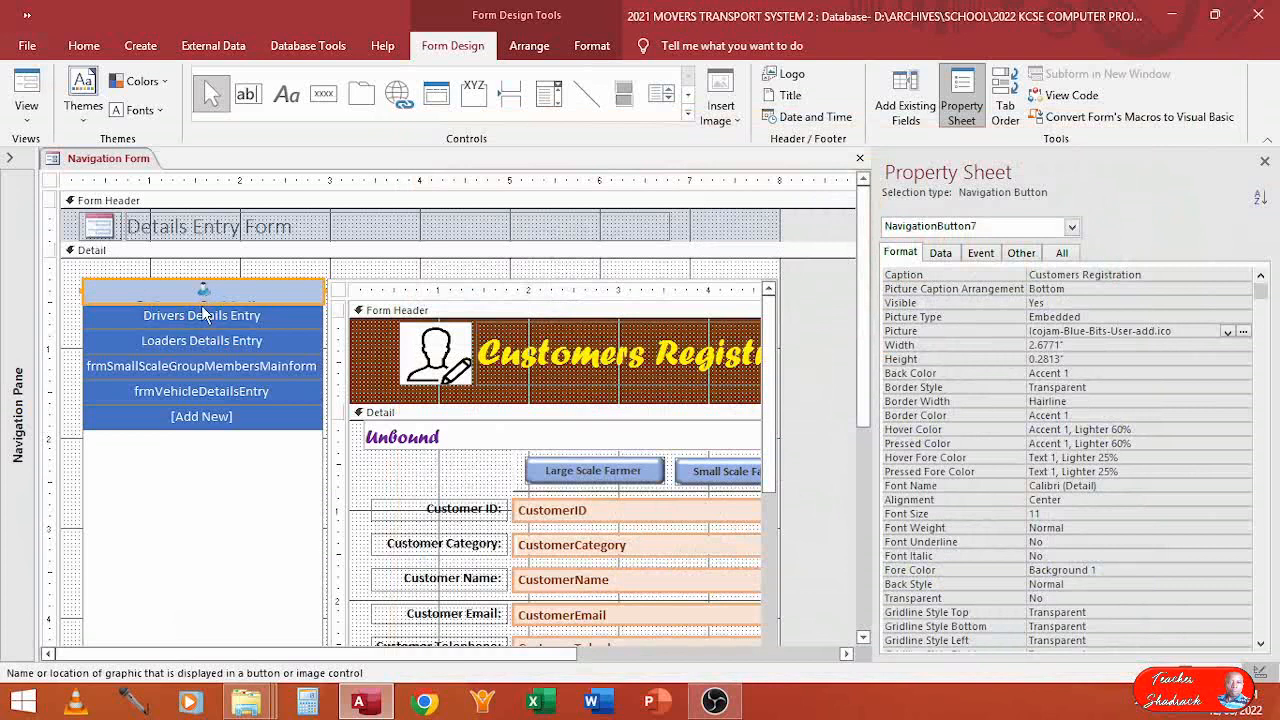
# Increase the Customers Registration button's height to about 0.73 inches so the icon and caption both fit
pyautogui.moveTo(202, 302); pyautogui.dragTo(202, 341)
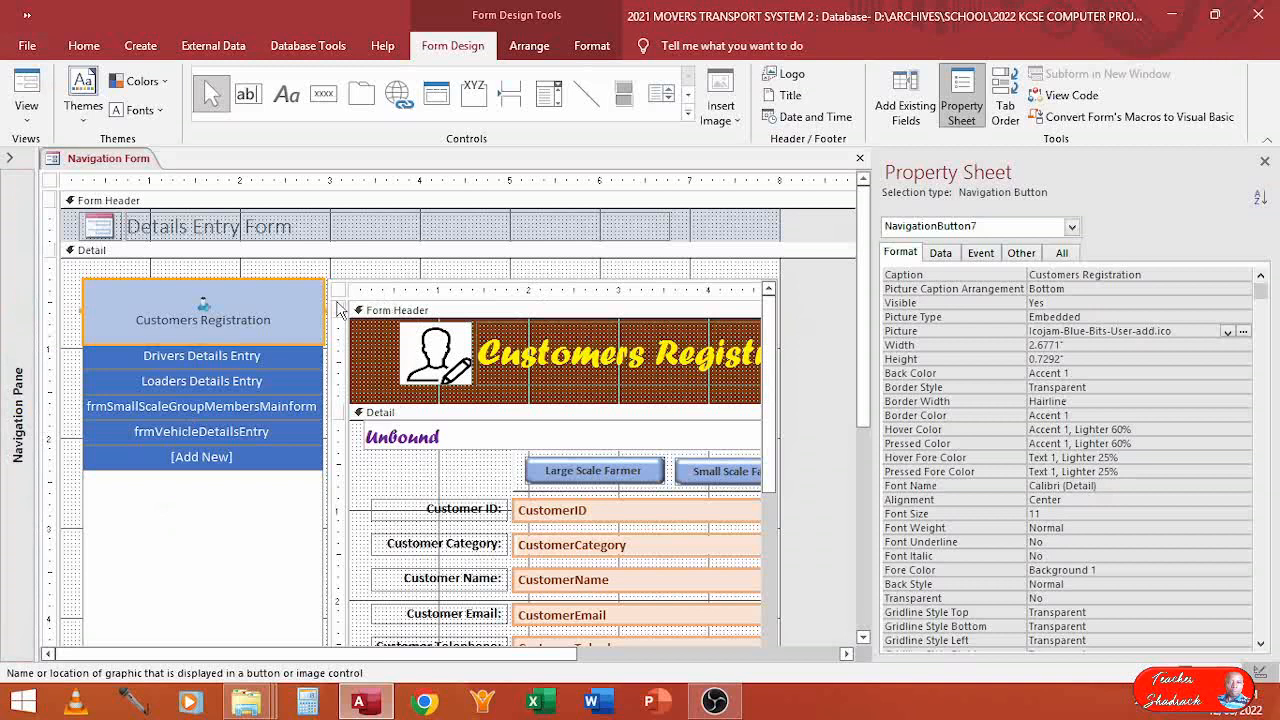
pyautogui.click(210, 356)
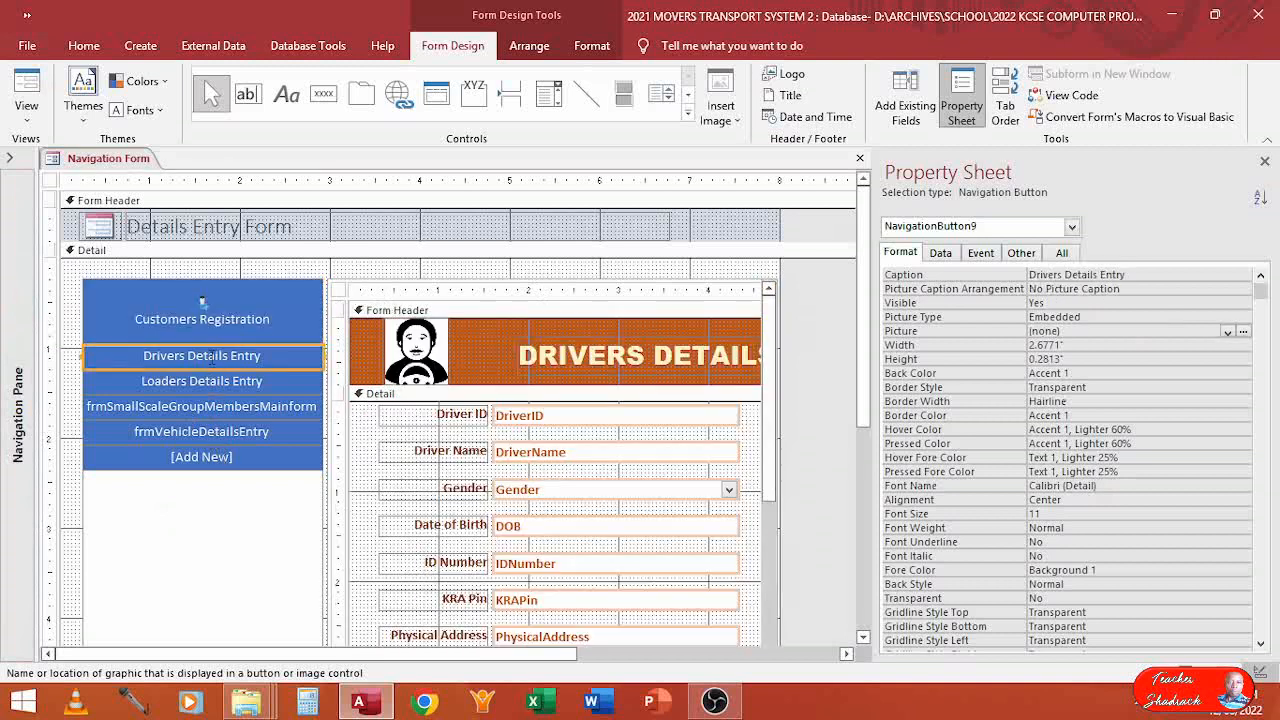
# Select all five navigation buttons together, from Customers Registration through frmVehicleDetailsEntry, leaving out [Add New]
pyautogui.click(212, 313)
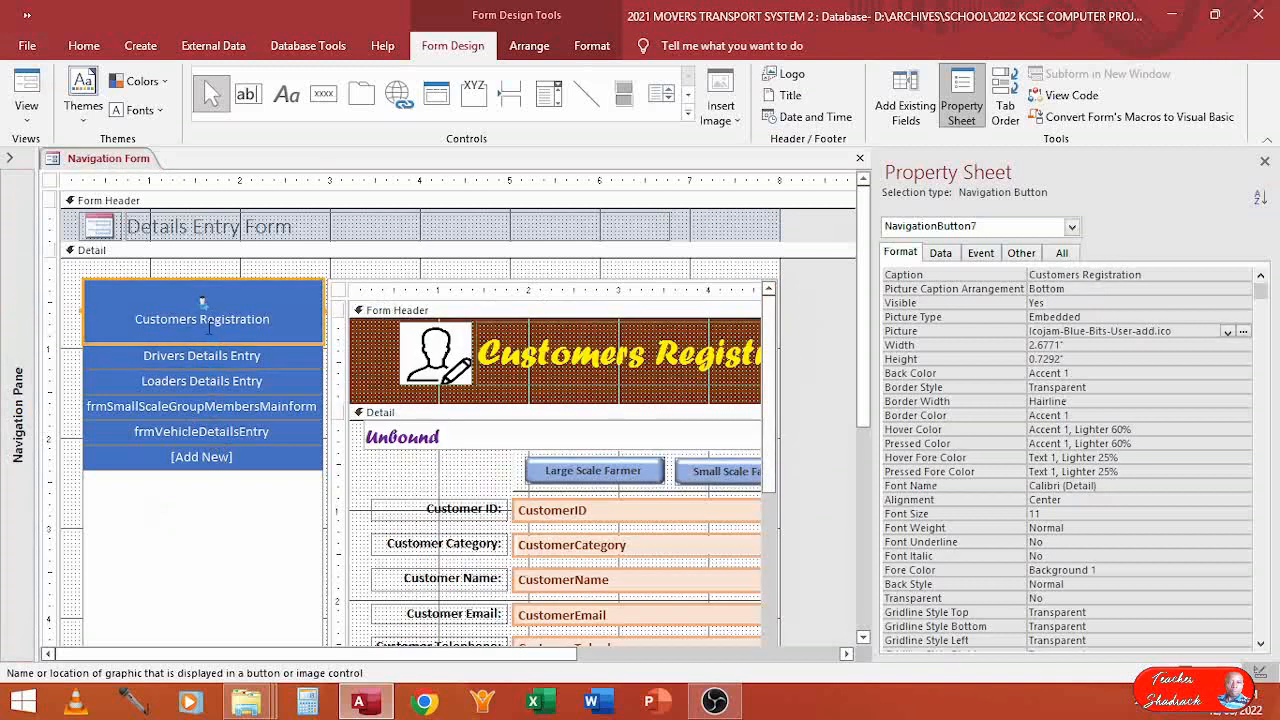
pyautogui.keyDown('shift'); pyautogui.click(172, 364); pyautogui.keyUp('shift')
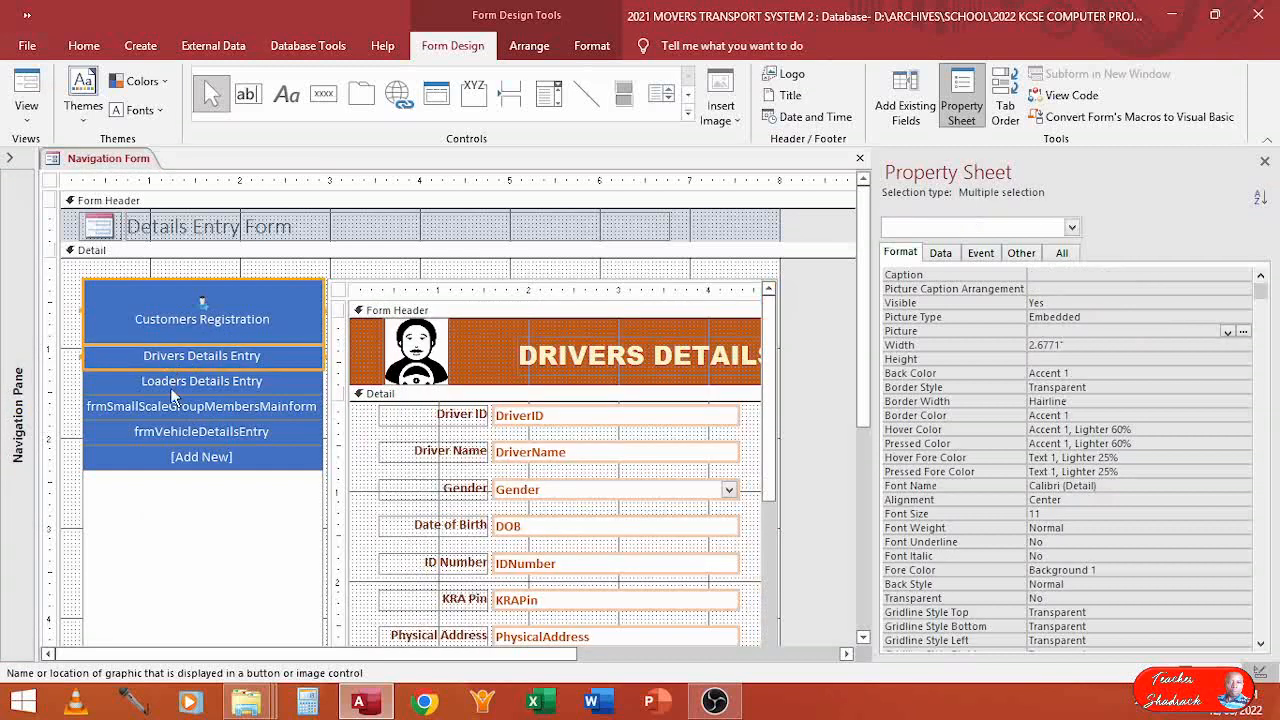
pyautogui.keyDown('shift'); pyautogui.click(172, 387); pyautogui.keyUp('shift')
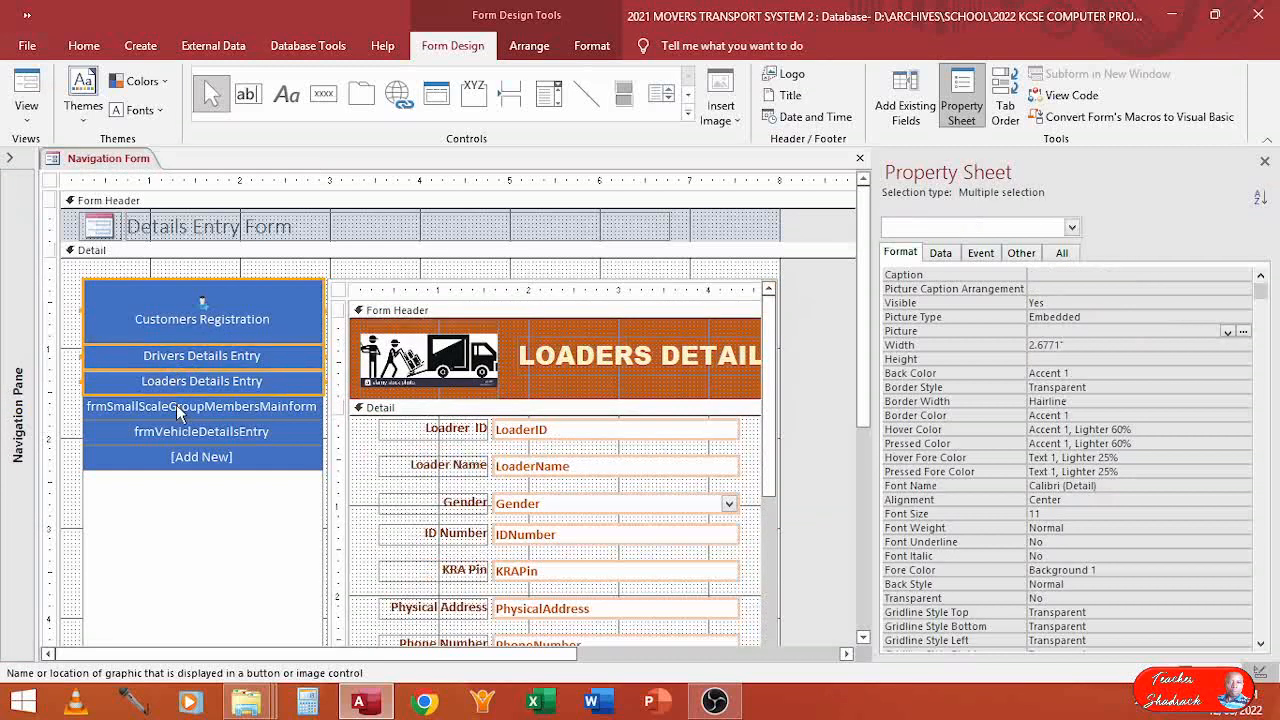
pyautogui.keyDown('shift'); pyautogui.click(176, 409); pyautogui.keyUp('shift')
pyautogui.keyDown('shift'); pyautogui.click(176, 434); pyautogui.keyUp('shift')
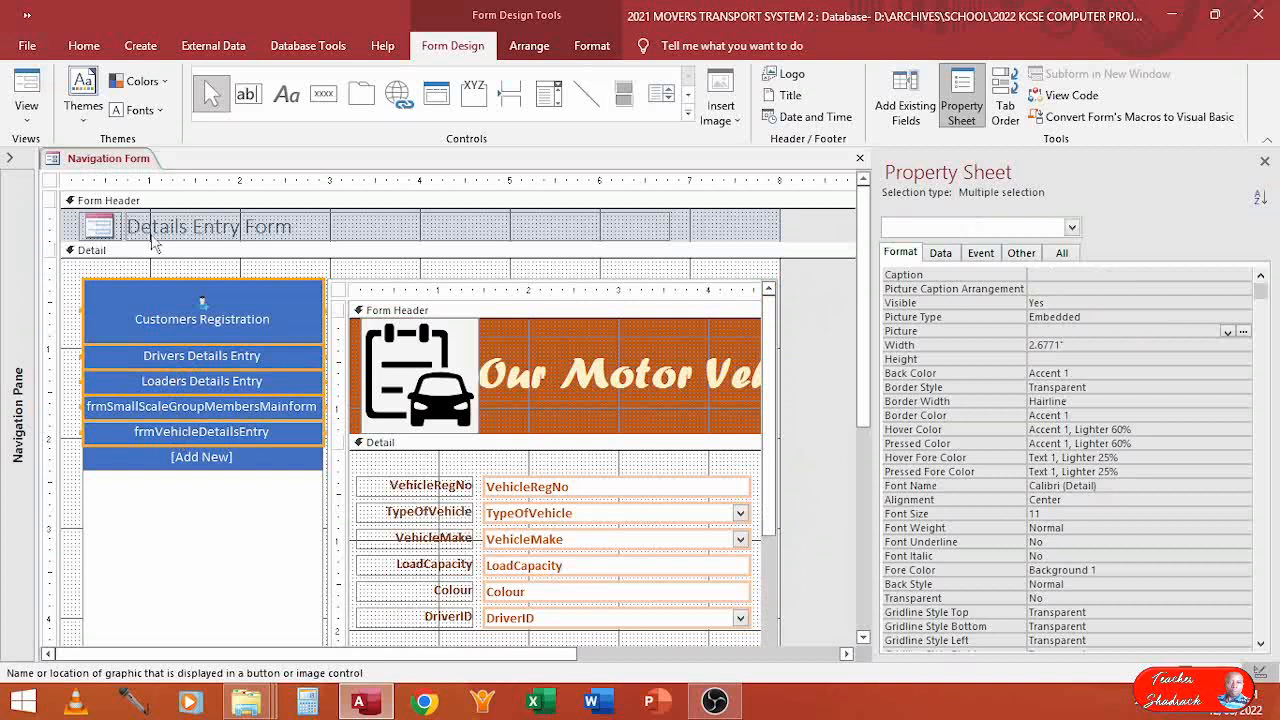
# Look at the quick styles for the selected navigation buttons and try the oval shape on them
pyautogui.click(600, 53)
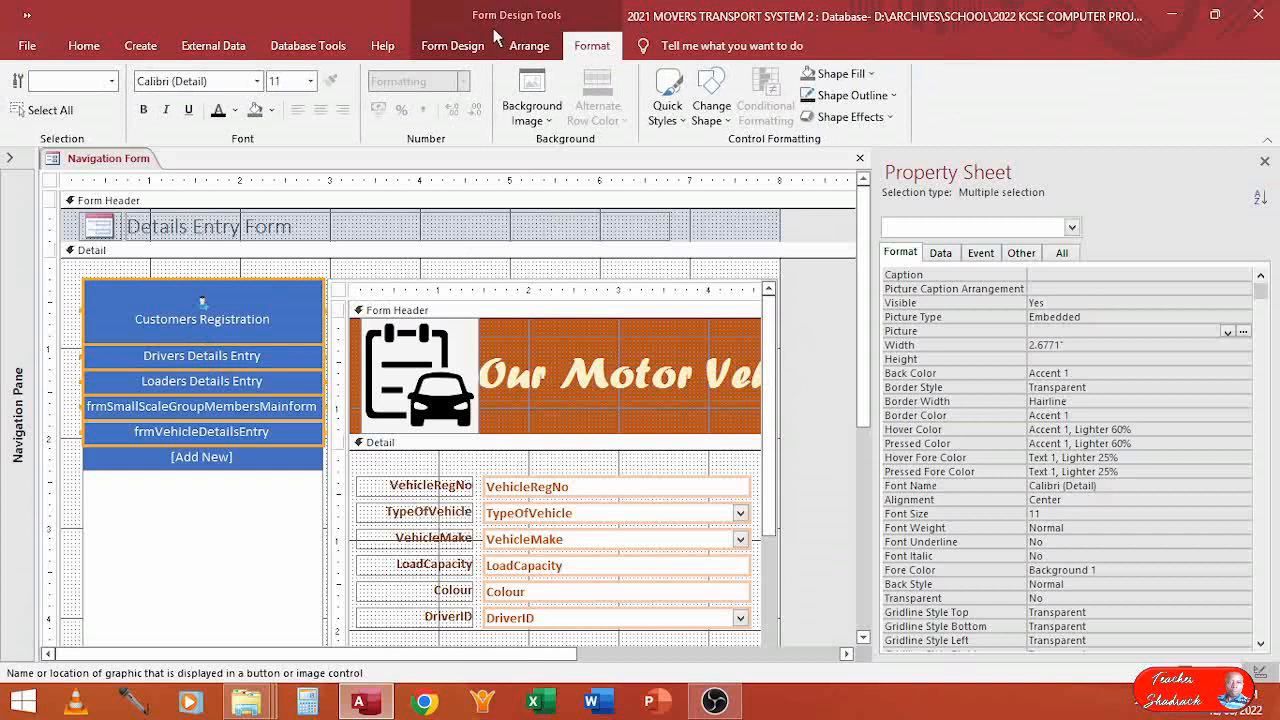
pyautogui.click(678, 122)
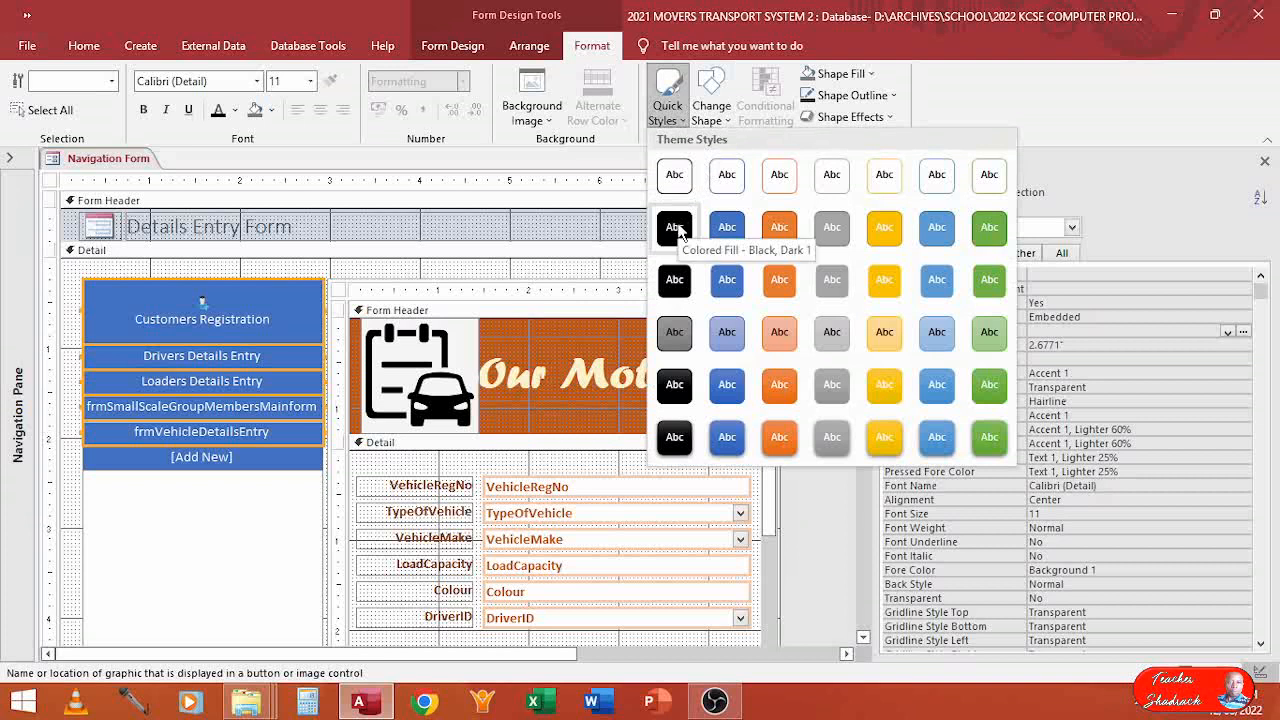
pyautogui.click(727, 125)
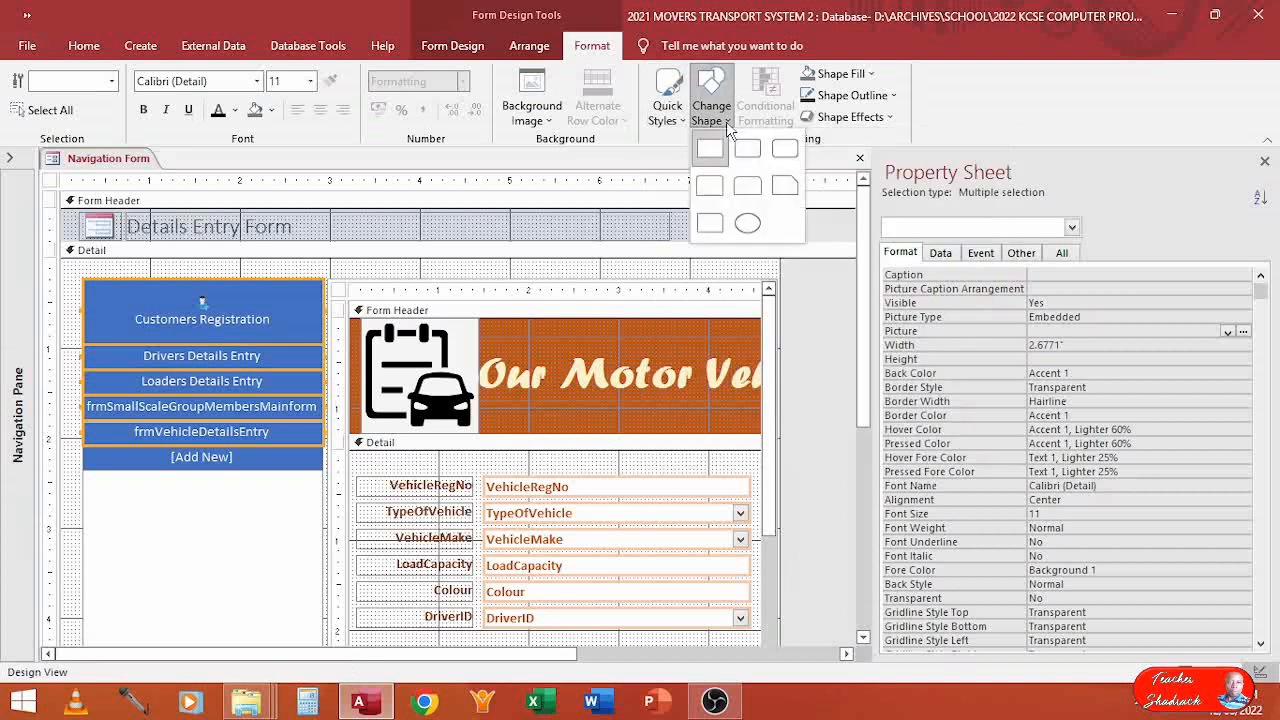
pyautogui.click(746, 222)
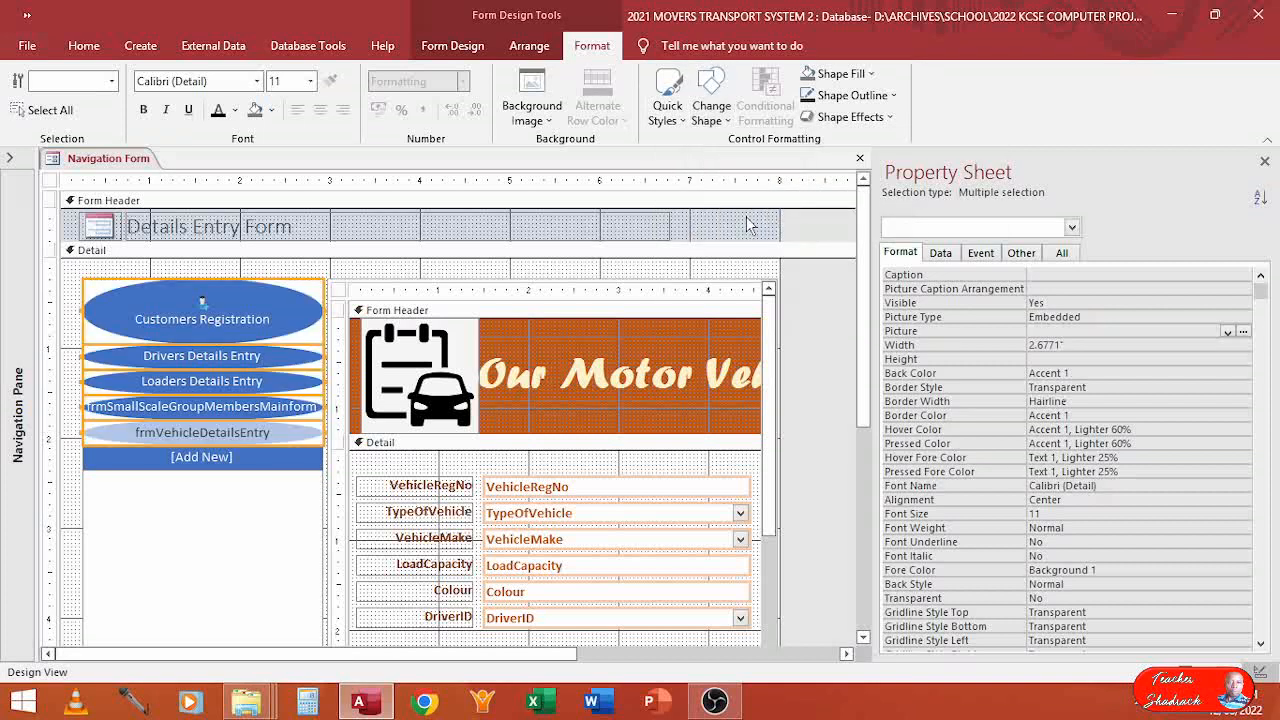
# Give the five selected navigation buttons a rectangular shape and fill them with the Accent 2, Darker 50% colour
pyautogui.click(727, 121)
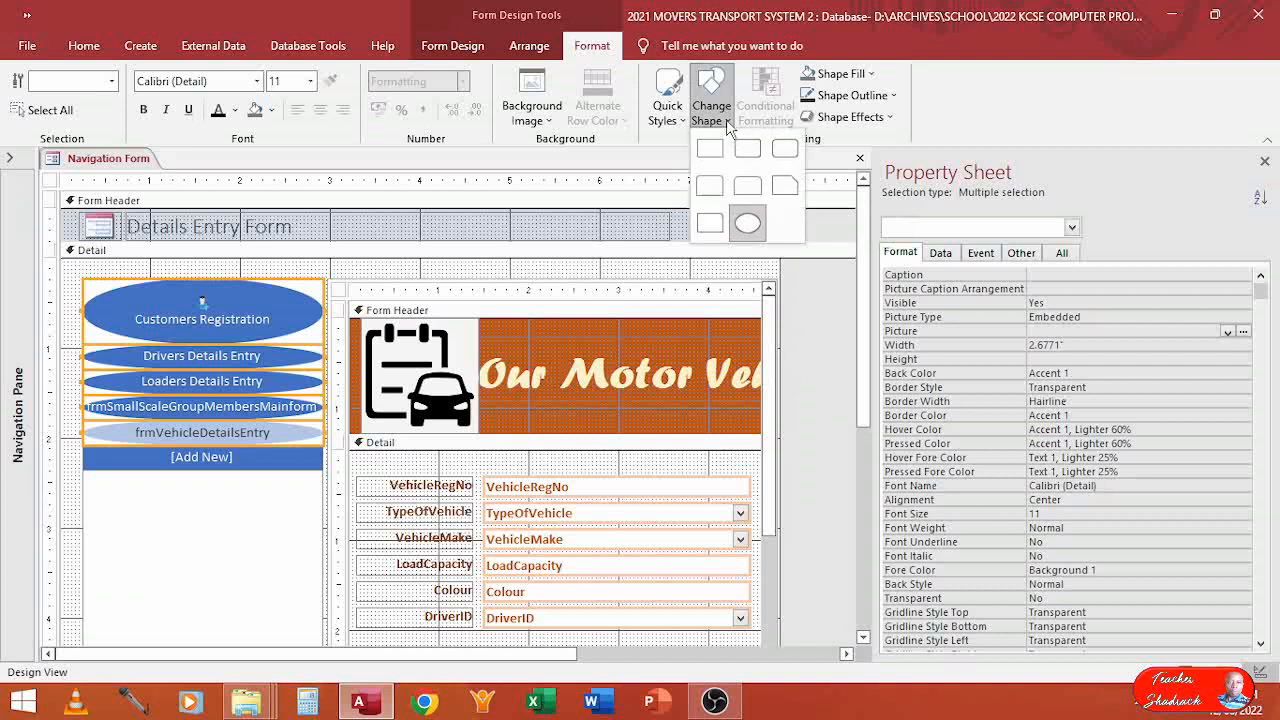
pyautogui.click(744, 189)
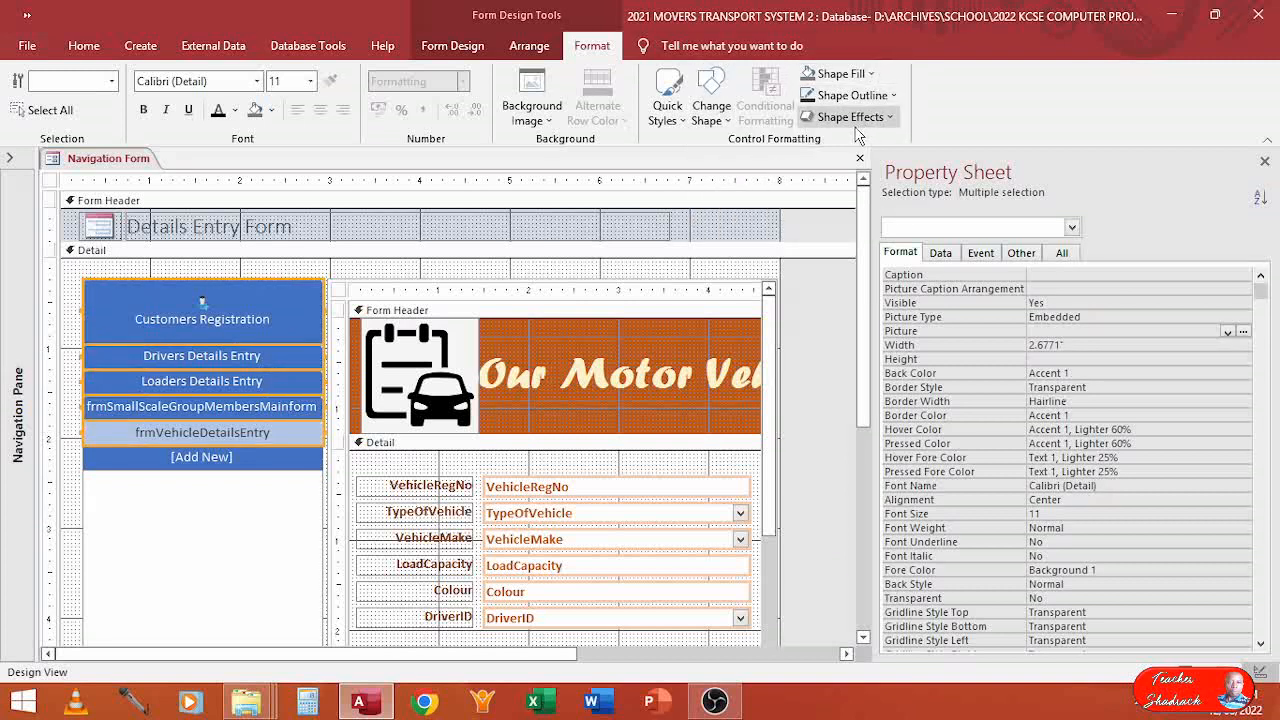
pyautogui.click(858, 77)
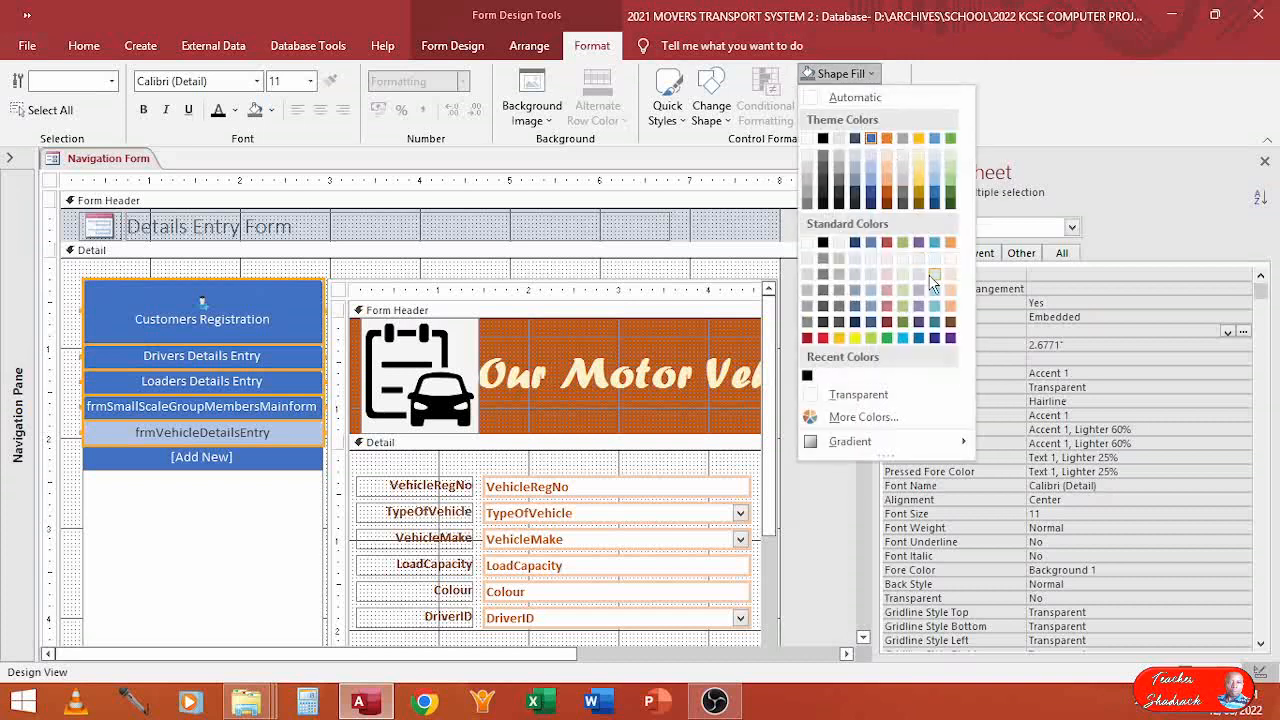
pyautogui.click(887, 203)
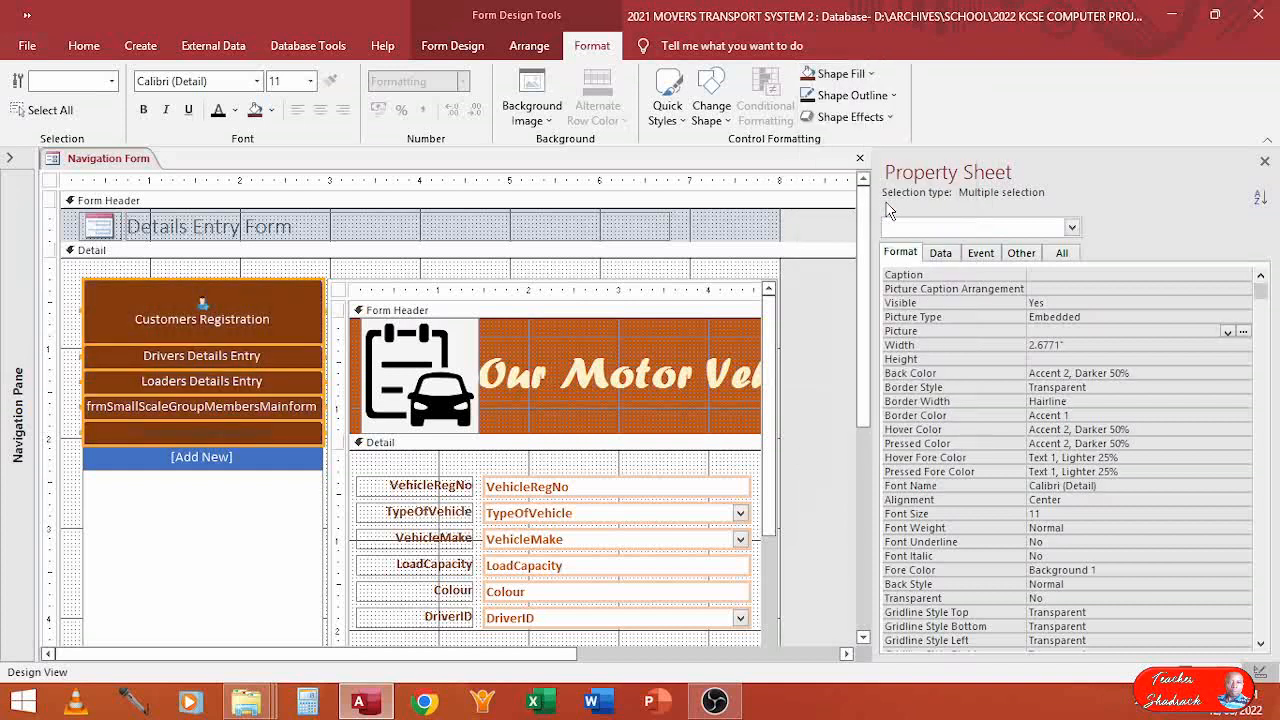
# Apply the first bevel effect to the five selected navigation buttons and deselect them
pyautogui.click(884, 122)
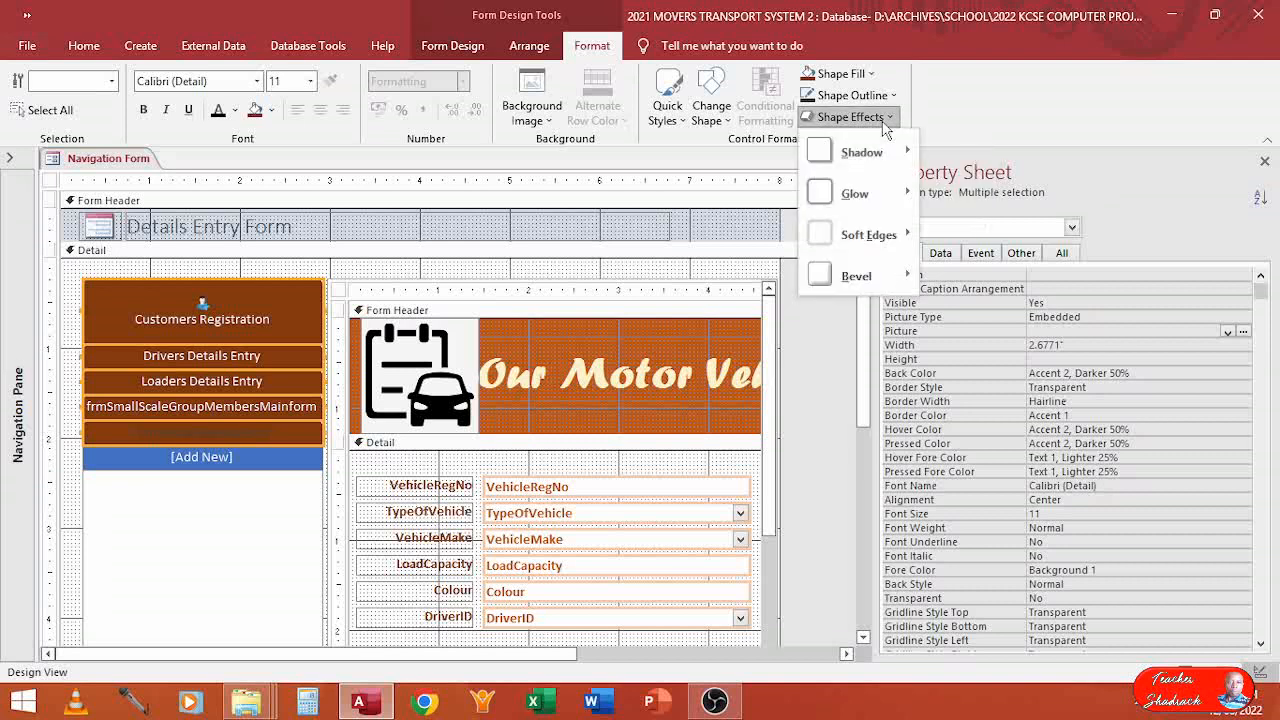
pyautogui.moveTo(855, 277)
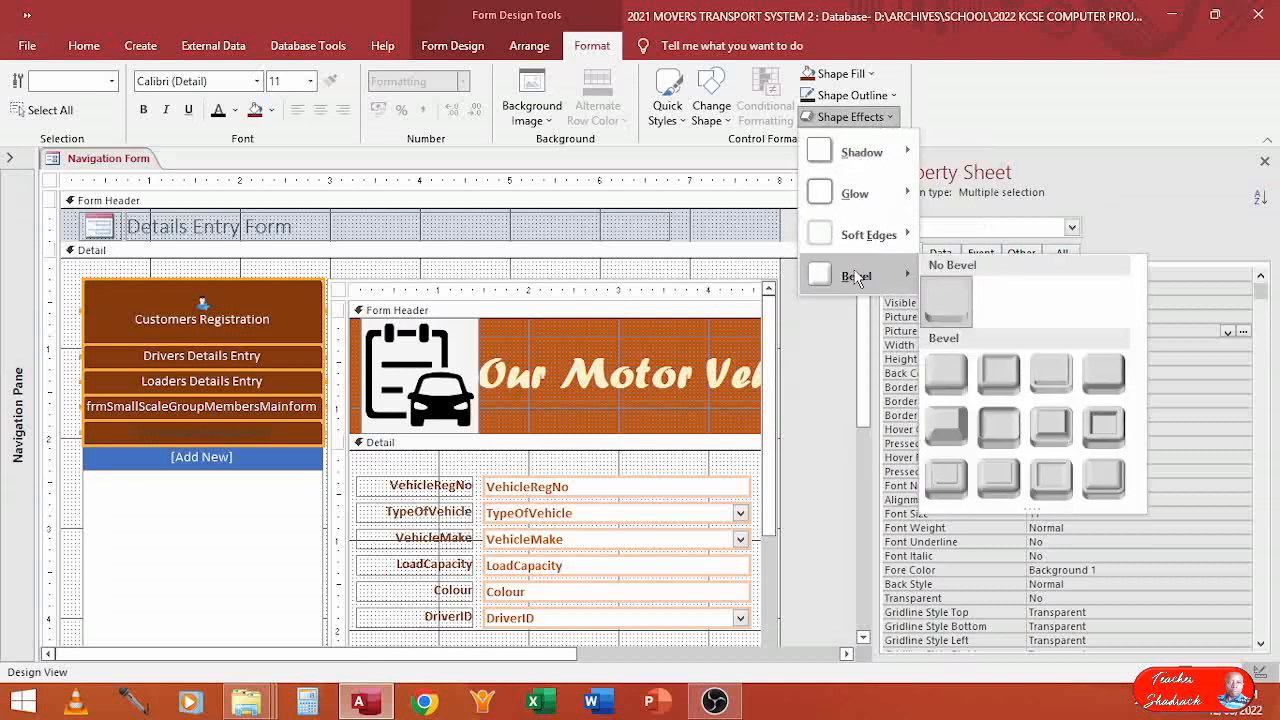
pyautogui.click(955, 395)
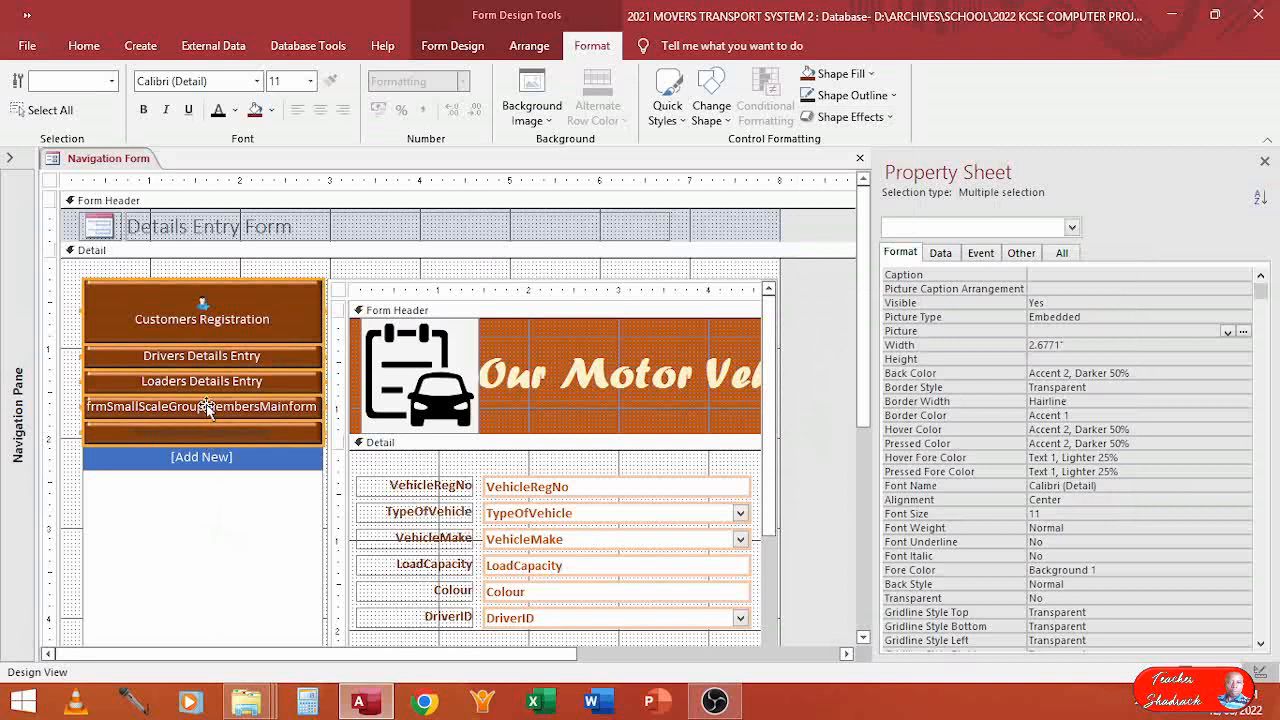
pyautogui.click(201, 346)
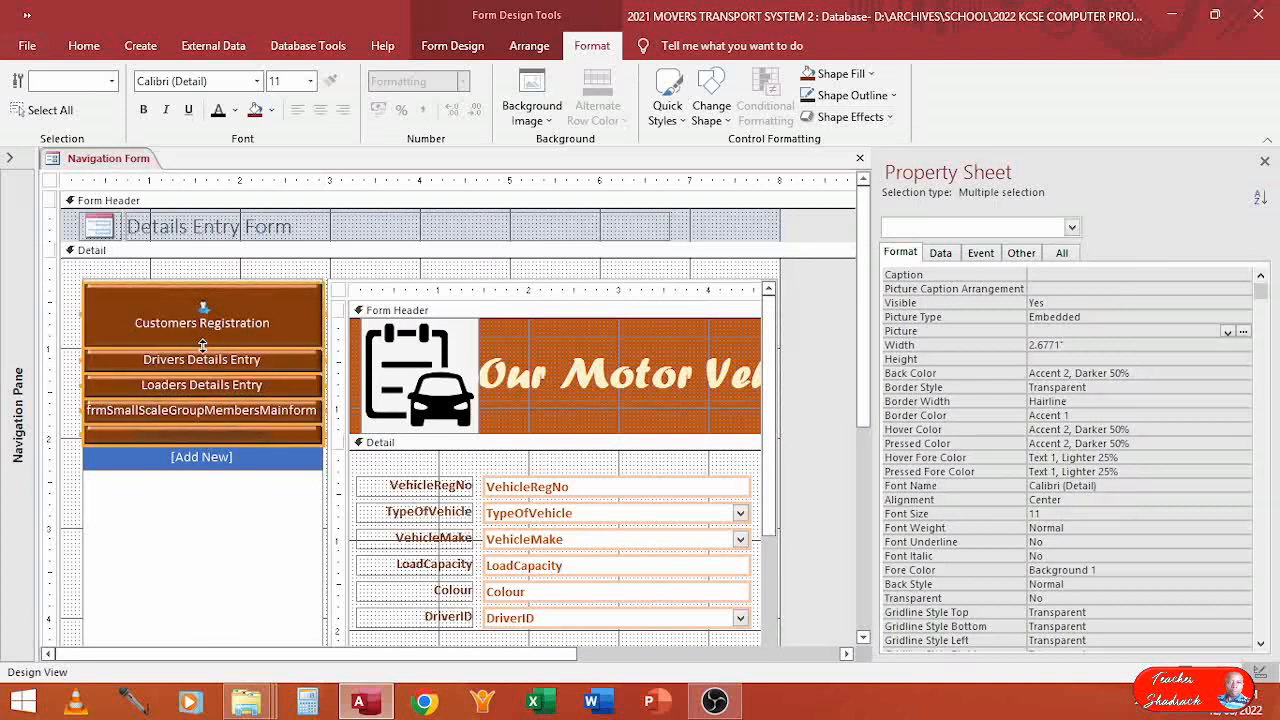
pyautogui.click(368, 249)
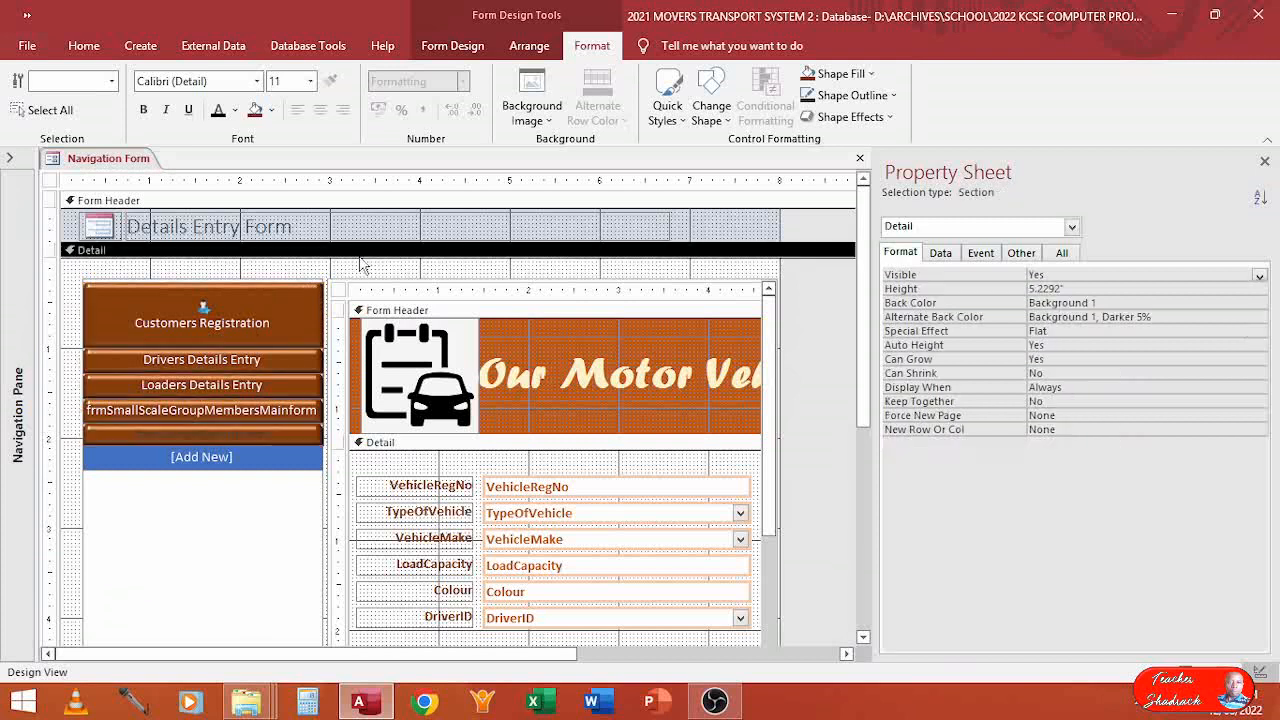
pyautogui.click(186, 588)
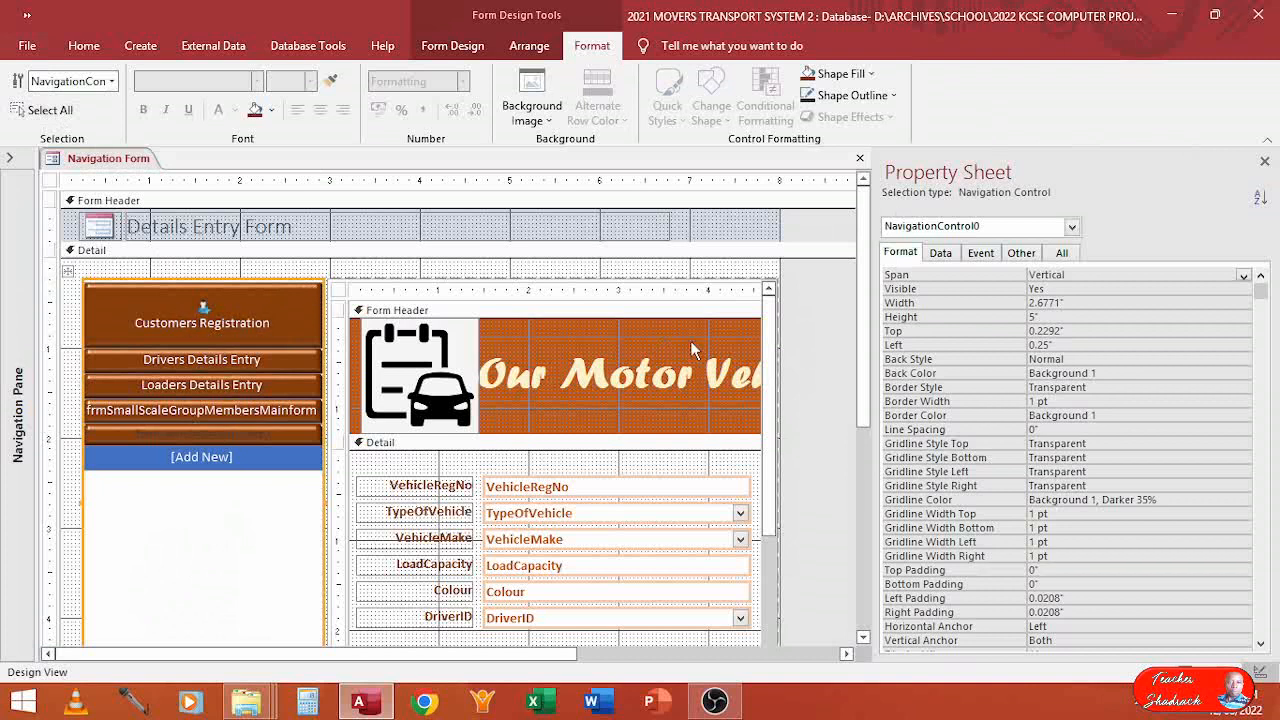
# Format the Details Entry Form title in the header as bold, 24 pt, with the Accent 2, Darker 50% font colour
pyautogui.click(278, 228)
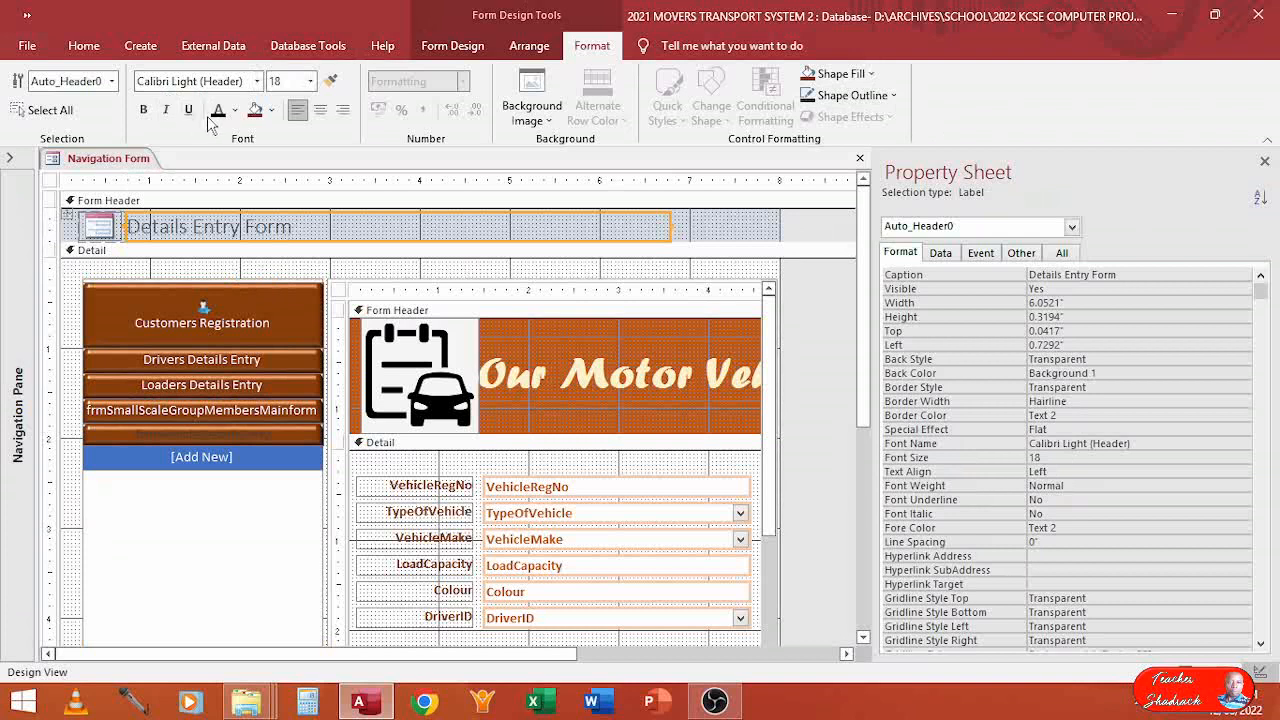
pyautogui.click(234, 111)
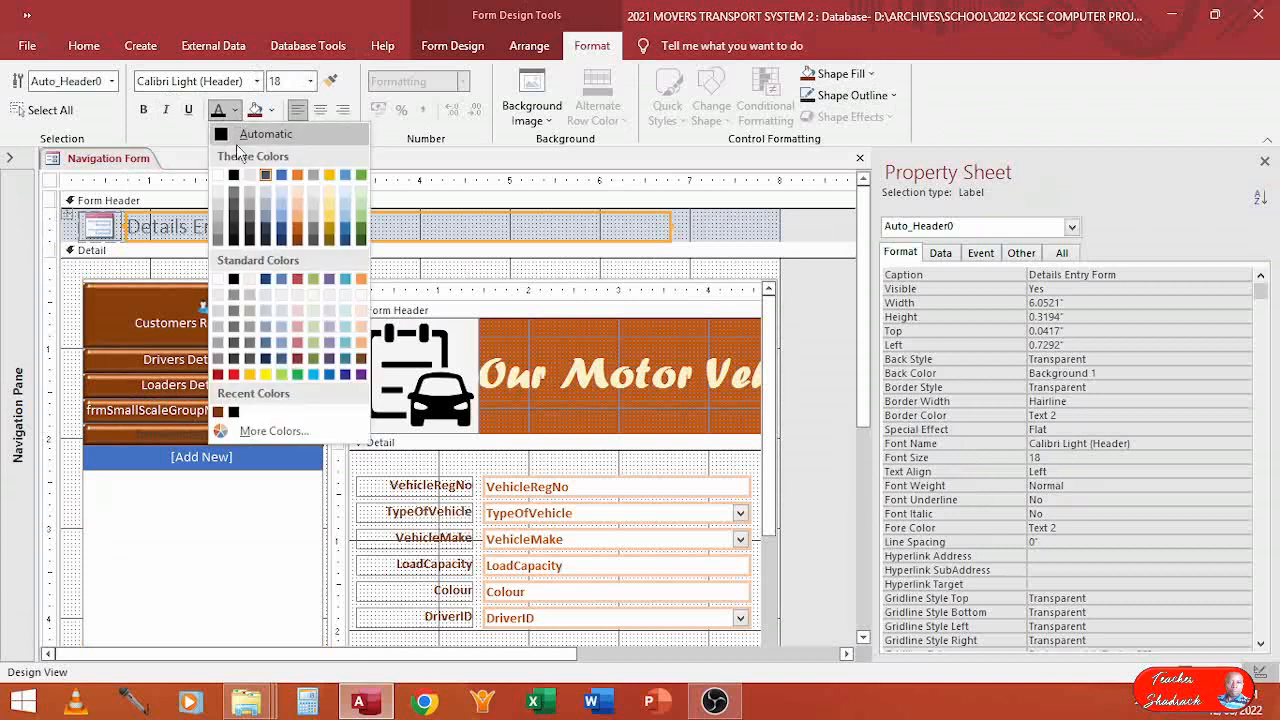
pyautogui.click(297, 241)
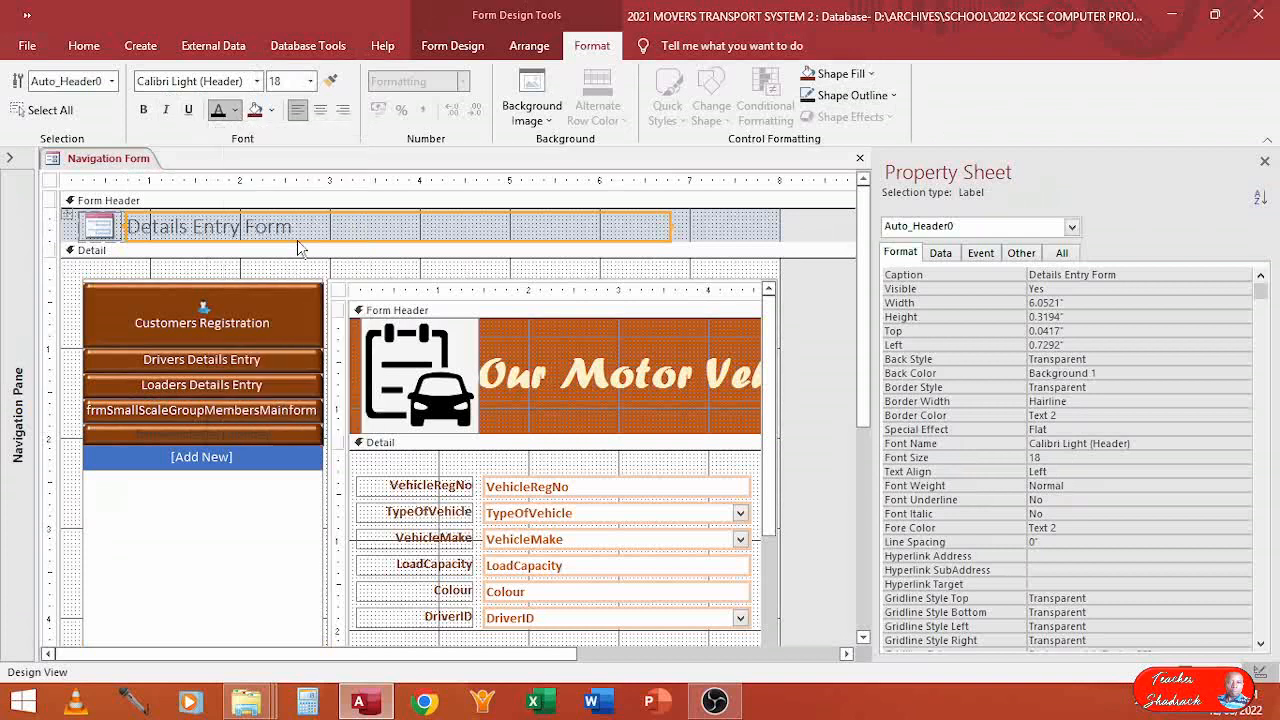
pyautogui.click(144, 111)
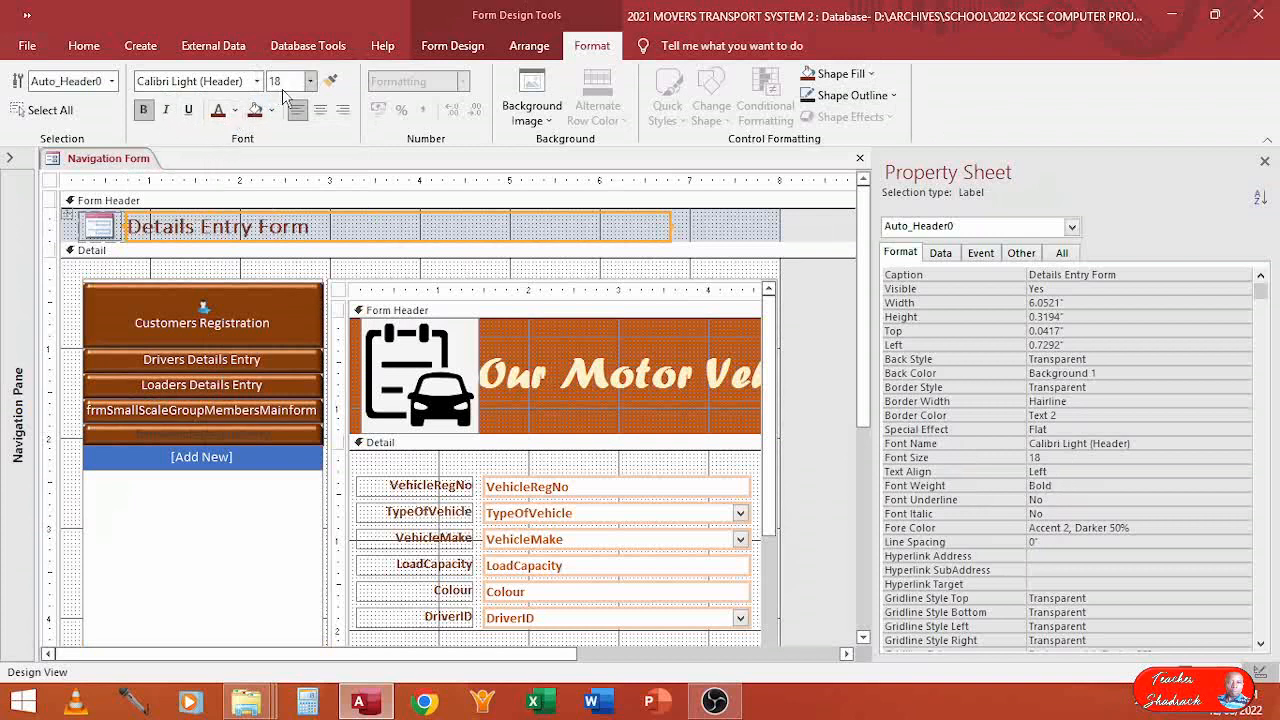
pyautogui.click(311, 81)
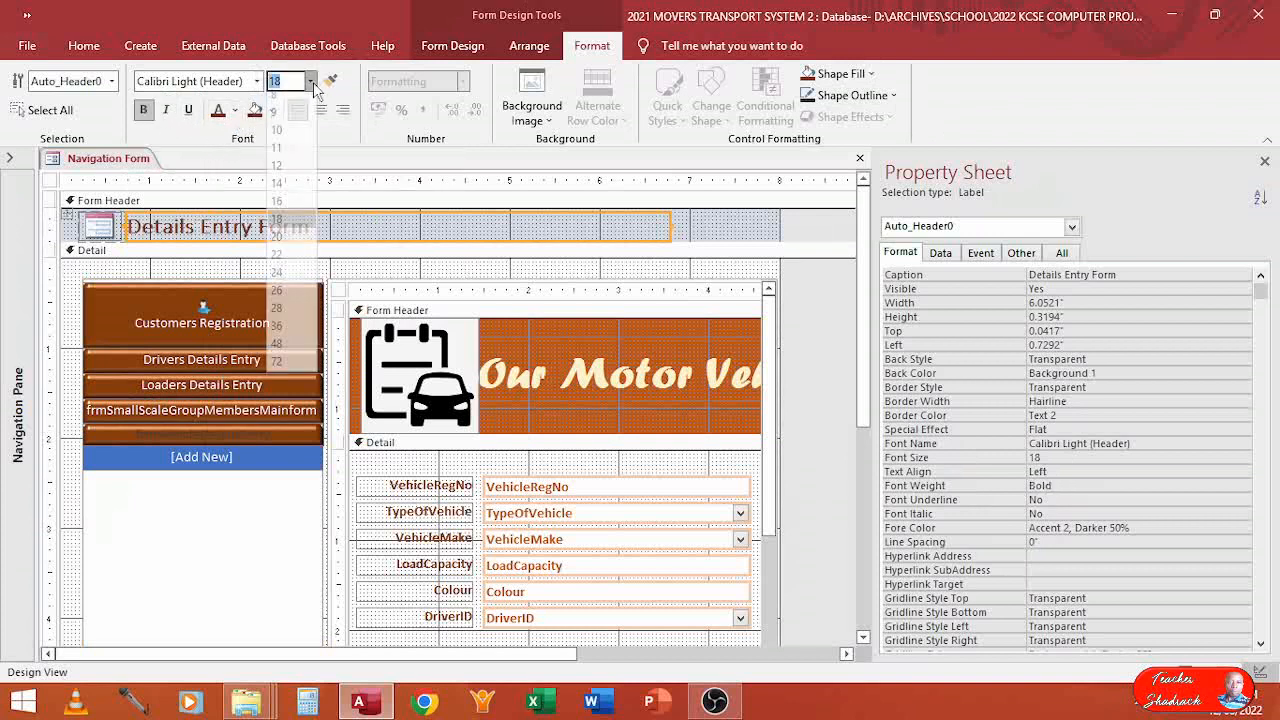
pyautogui.click(284, 280)
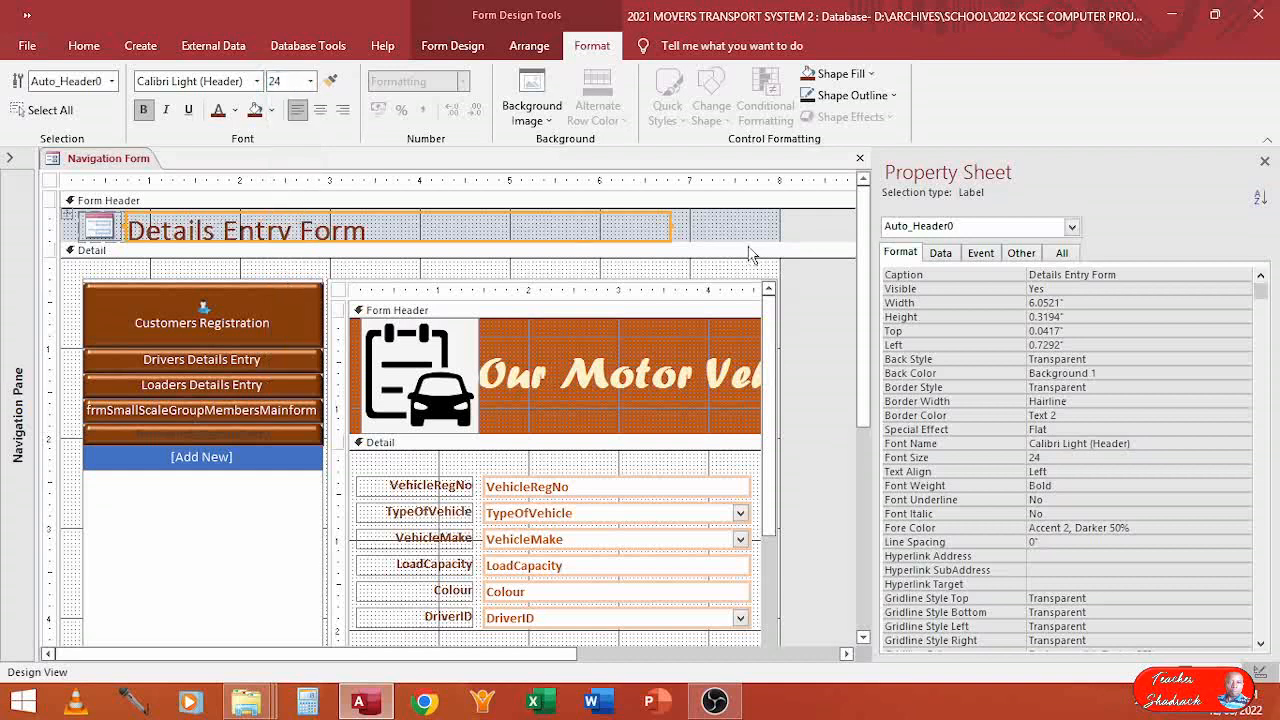
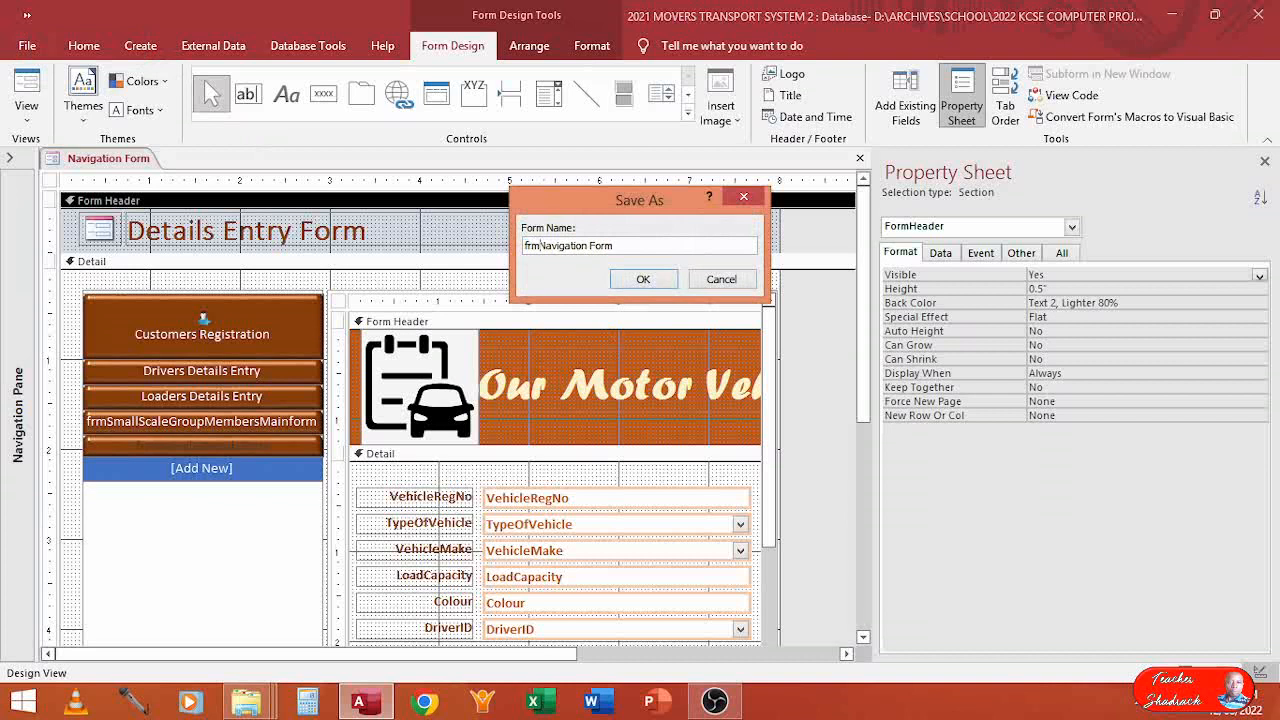
# Save the form as frmDetailsEntryNavigation Form and close it
pyautogui.write('DetailsEntry')
pyautogui.press('Return')
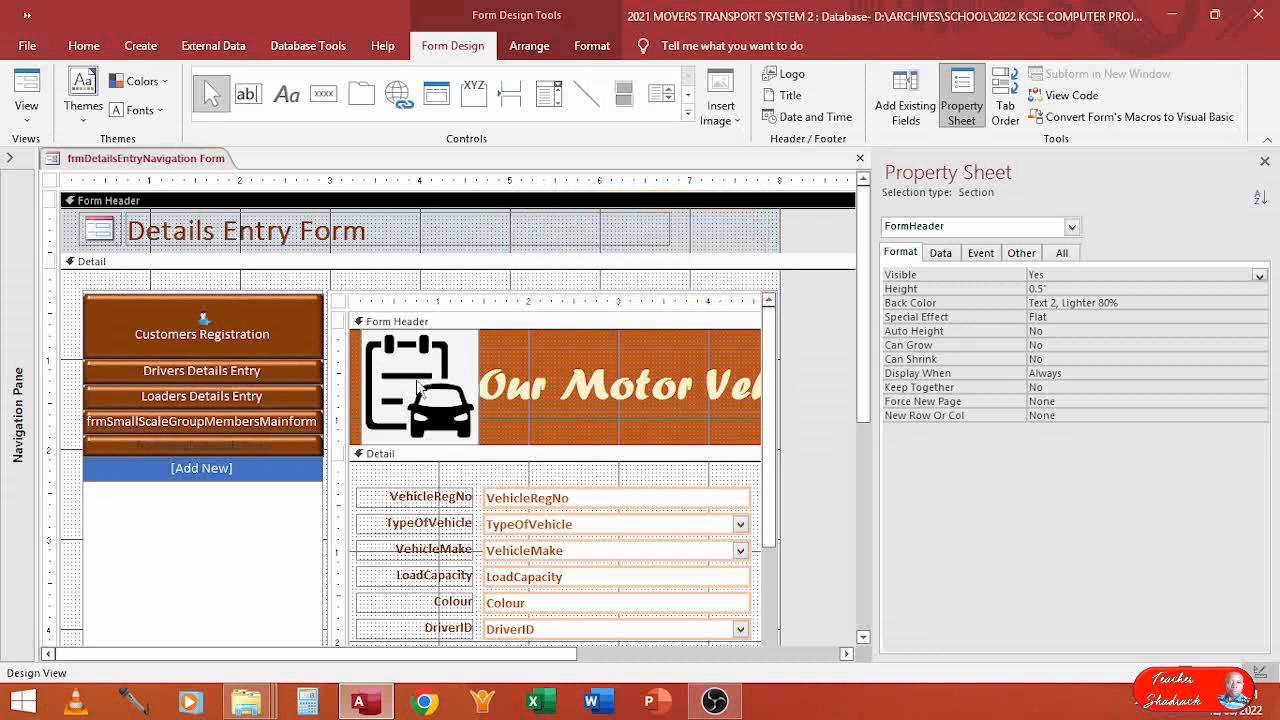
pyautogui.click(862, 161)
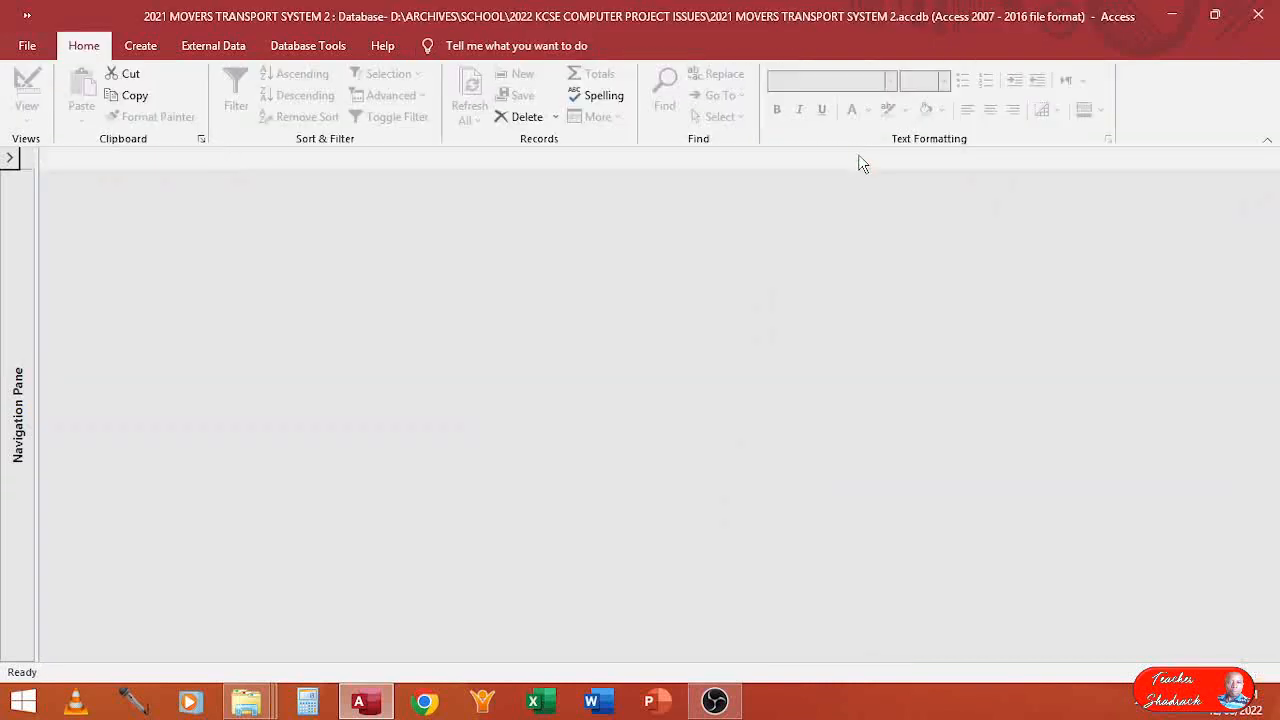
# Bring the database's reports into view in the object list and create a new navigation form with the Vertical Tabs, Left layout
pyautogui.click(8, 163)
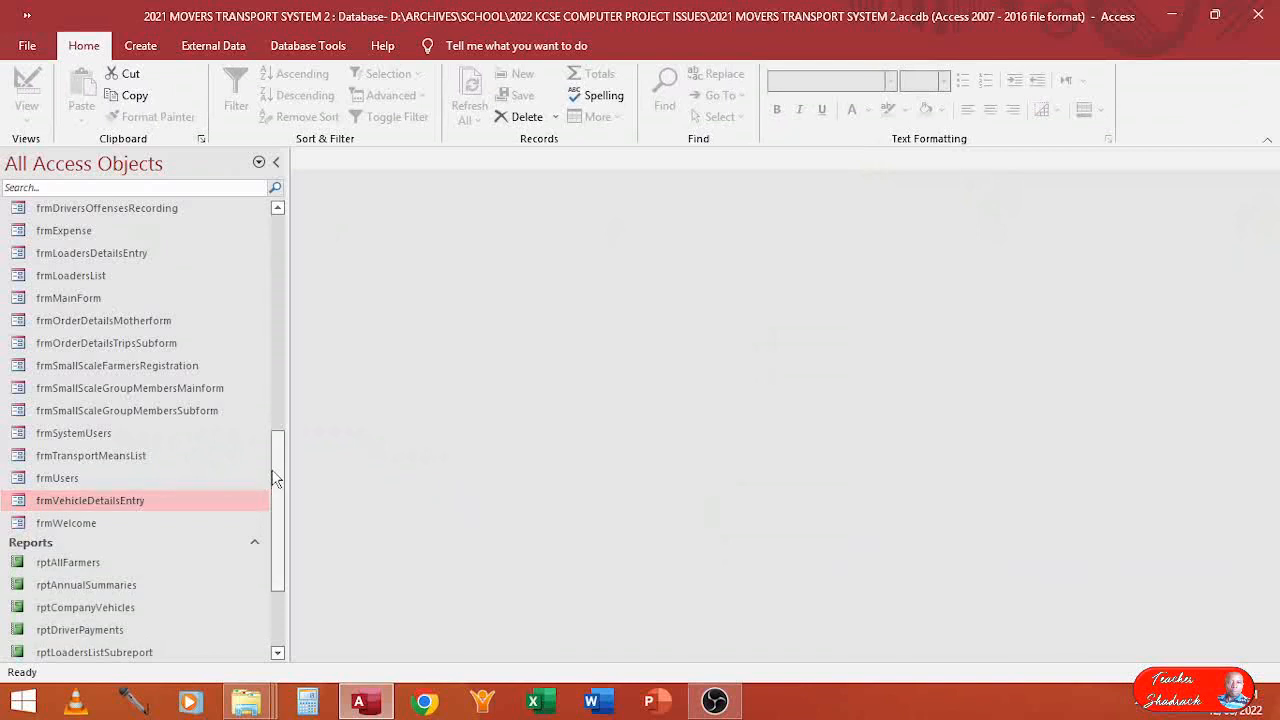
pyautogui.moveTo(279, 478); pyautogui.dragTo(279, 572)
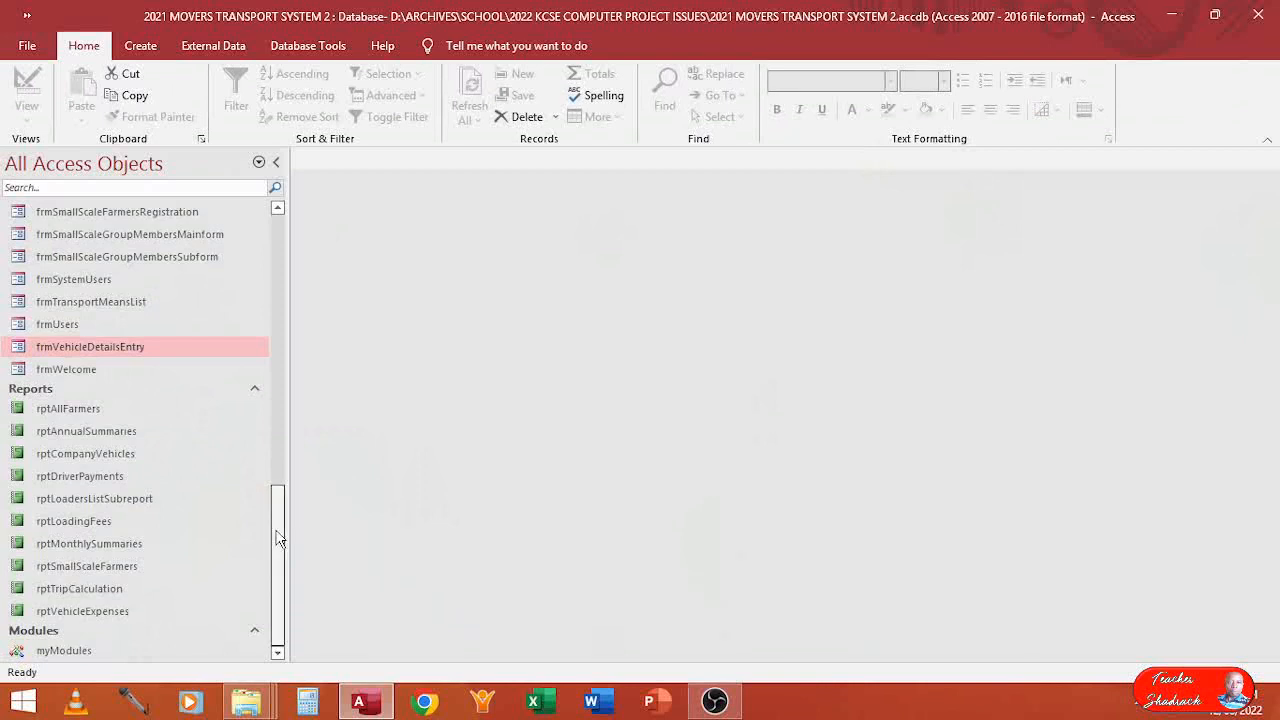
pyautogui.scroll(1, 281, 527)
pyautogui.scroll(-1, 281, 517)
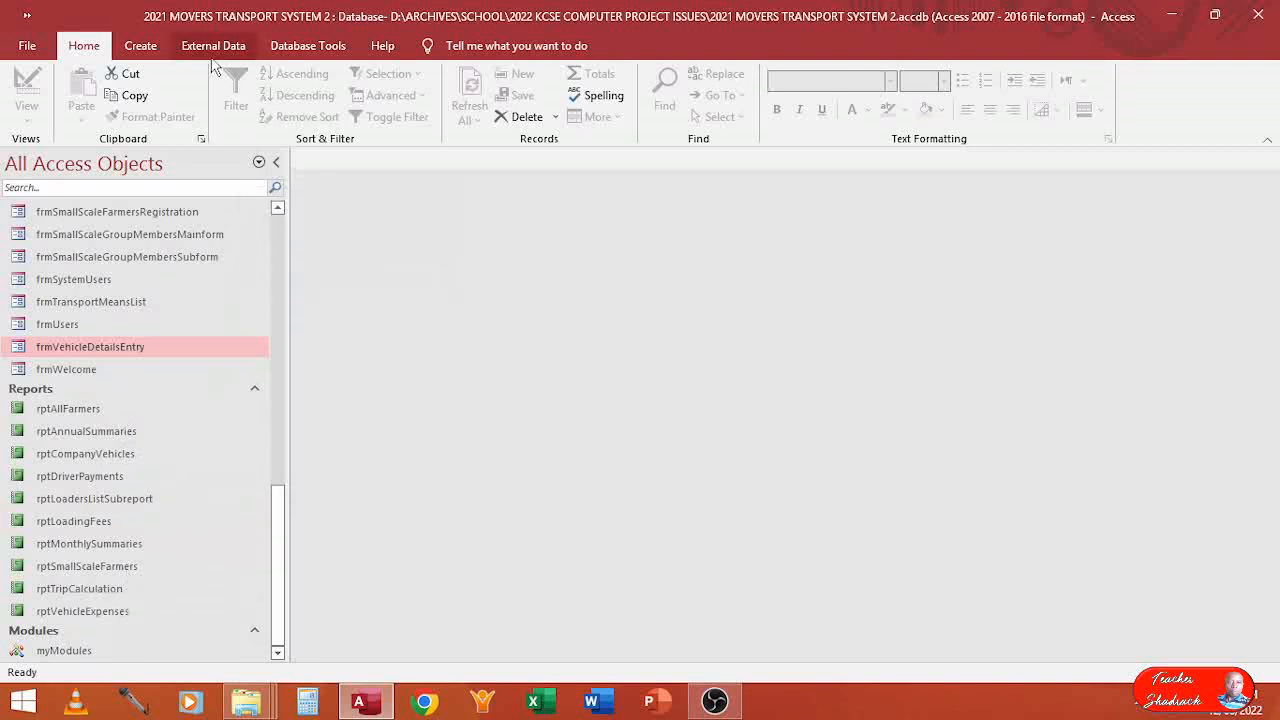
pyautogui.click(154, 50)
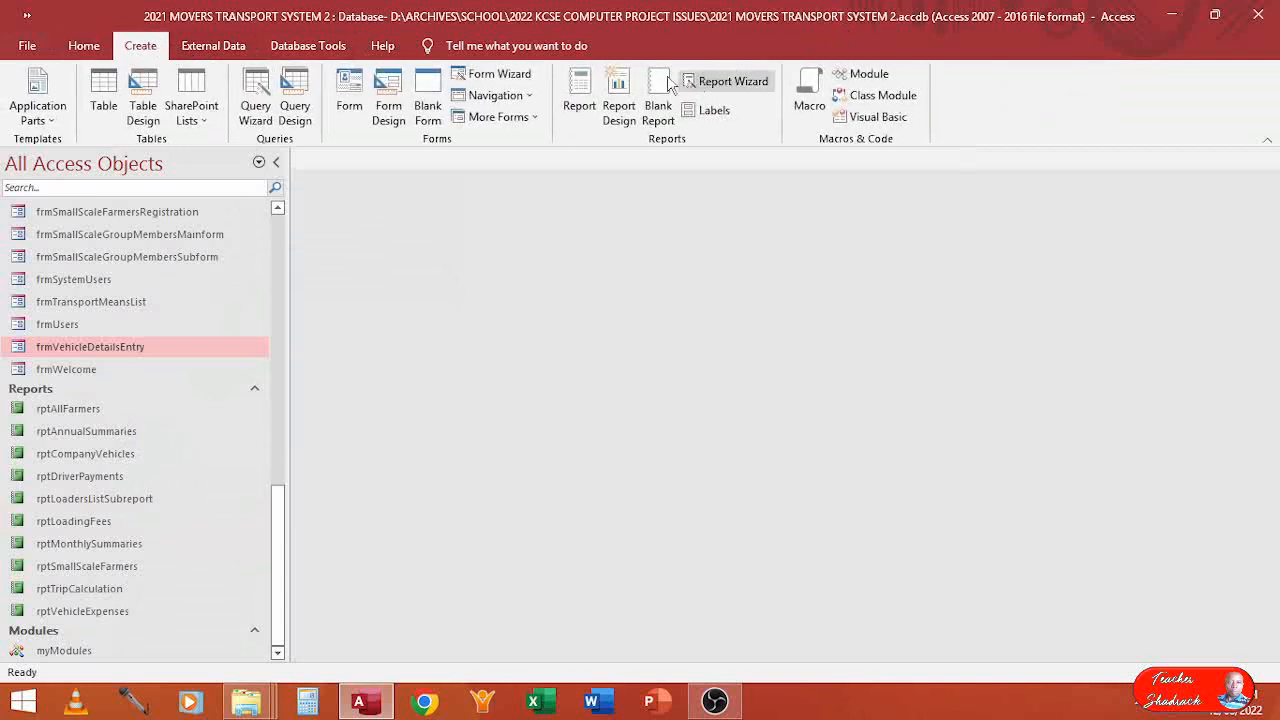
pyautogui.click(527, 97)
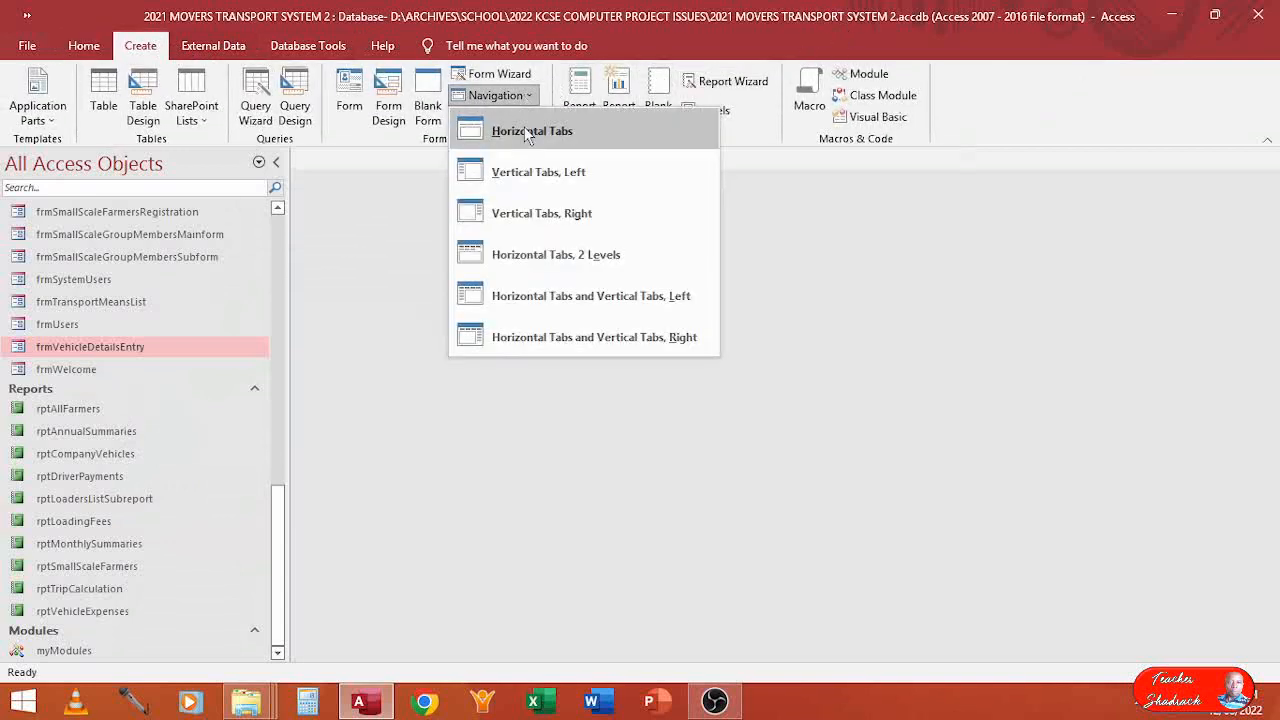
pyautogui.click(512, 190)
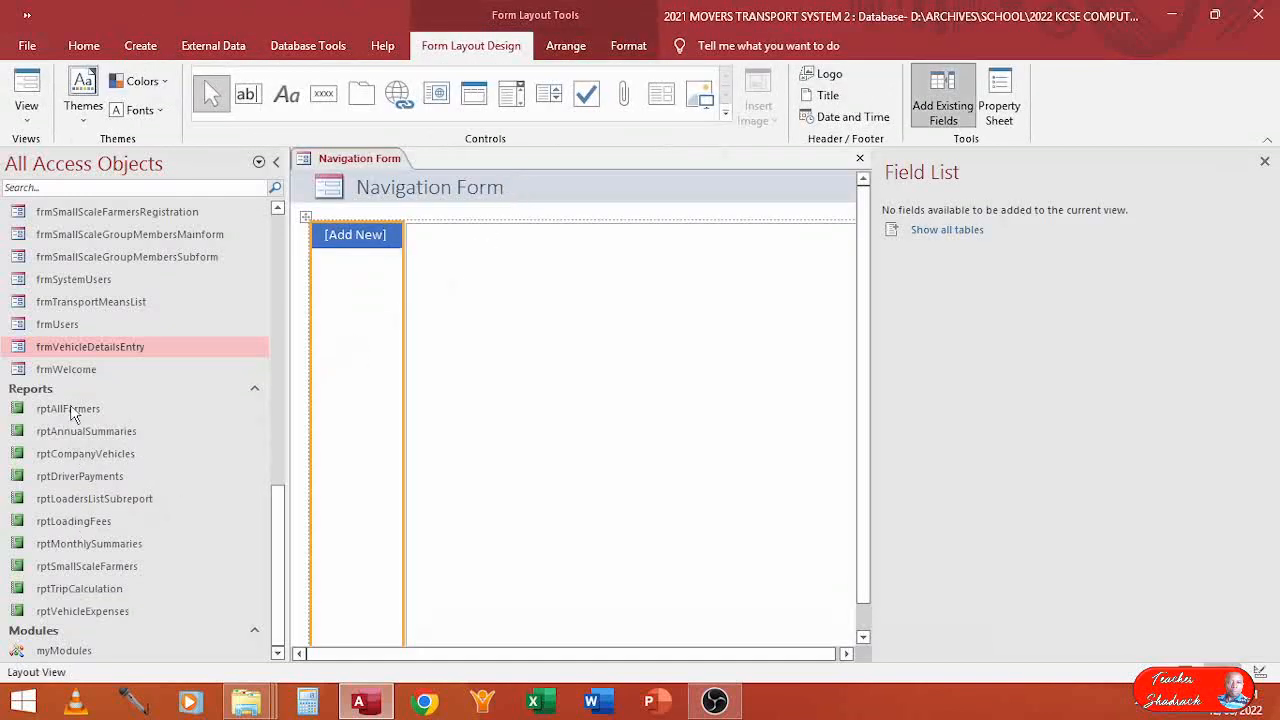
# Add rptAllFarmers, rptAnnualSummaries, rptDriverPayments, rptLoadersListSubreport and rptLoadingFees as vertical tabs of the new navigation form
pyautogui.moveTo(65, 418); pyautogui.dragTo(352, 252)
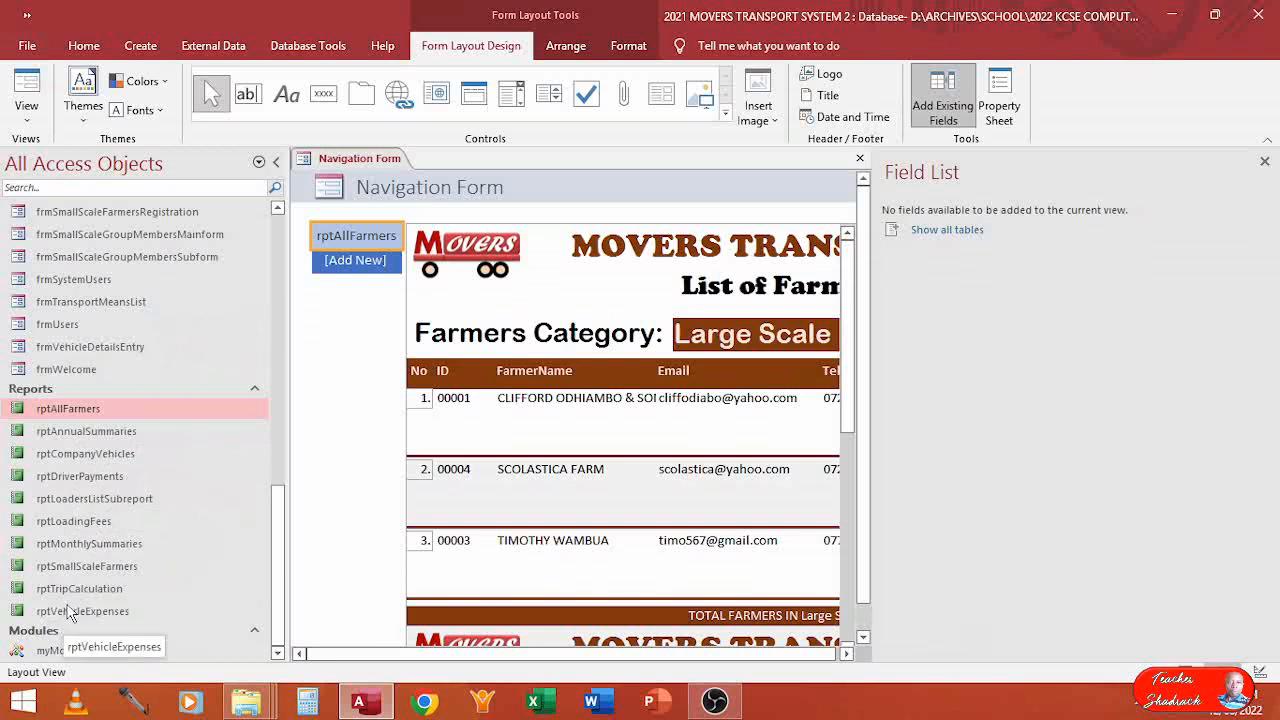
pyautogui.moveTo(80, 431); pyautogui.dragTo(340, 252)
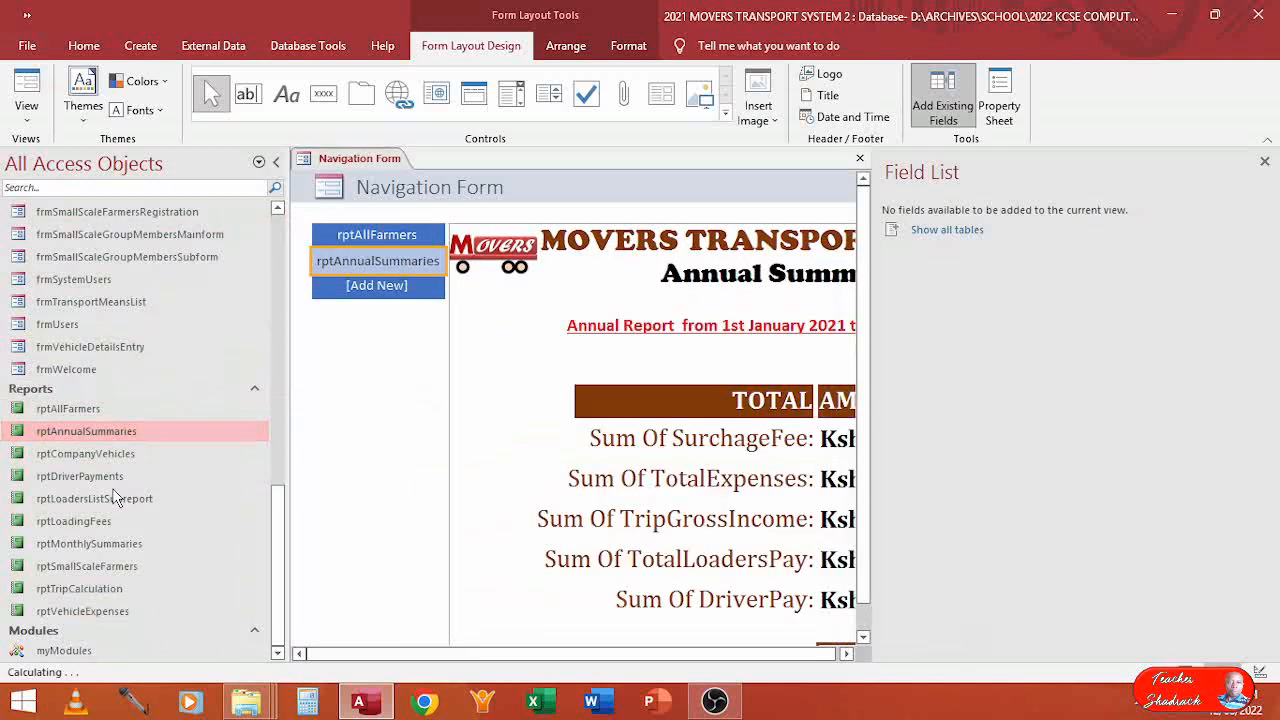
pyautogui.moveTo(100, 478); pyautogui.dragTo(389, 270)
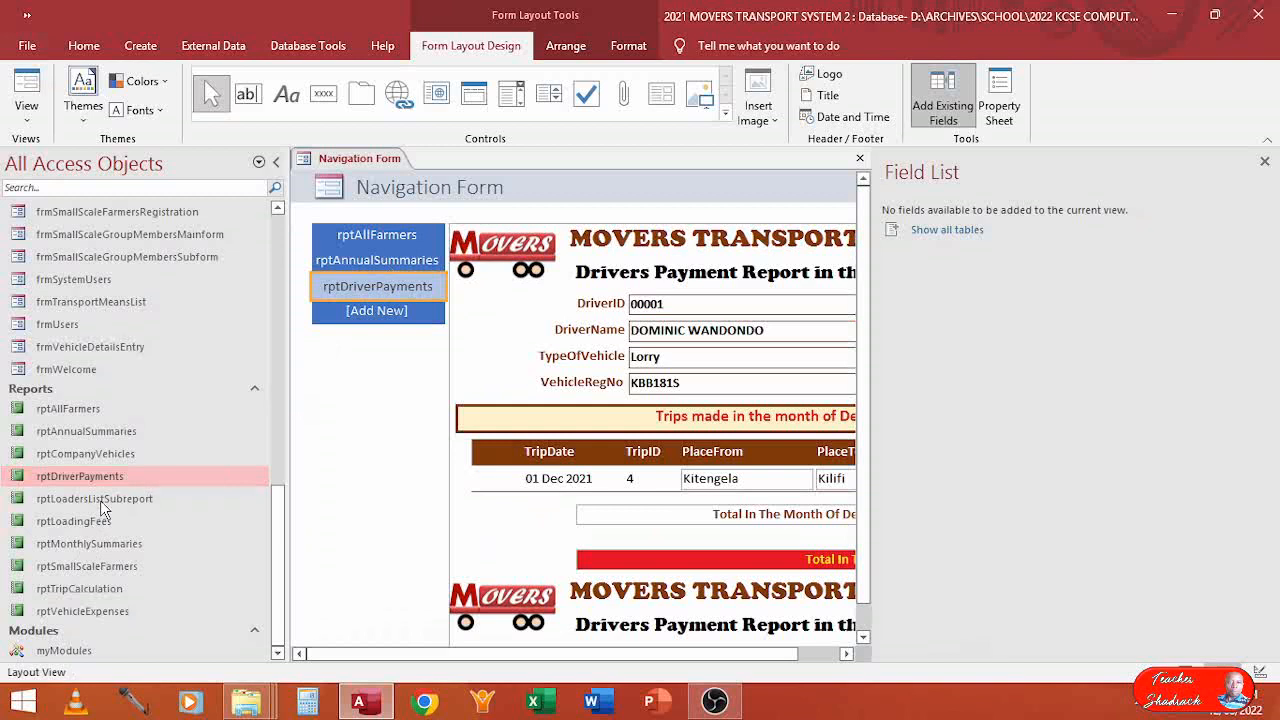
pyautogui.moveTo(101, 509); pyautogui.dragTo(370, 300)
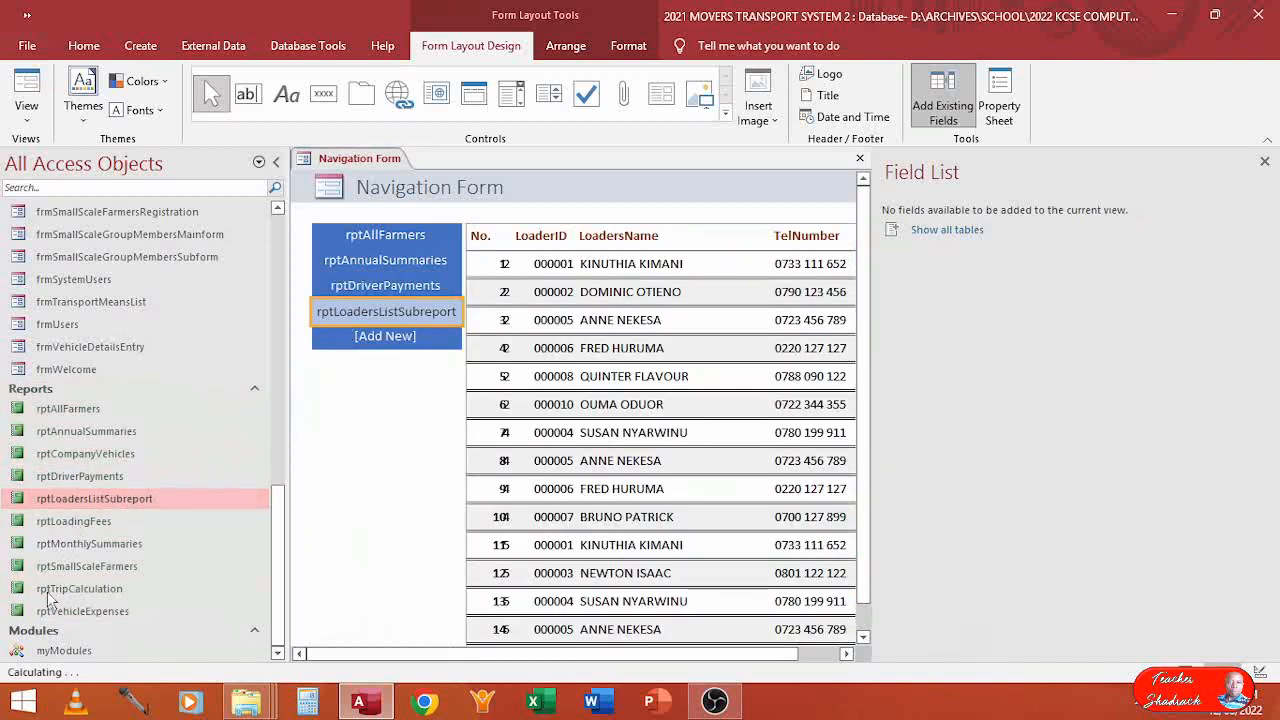
pyautogui.click(85, 521)
pyautogui.moveTo(84, 518); pyautogui.dragTo(402, 320)
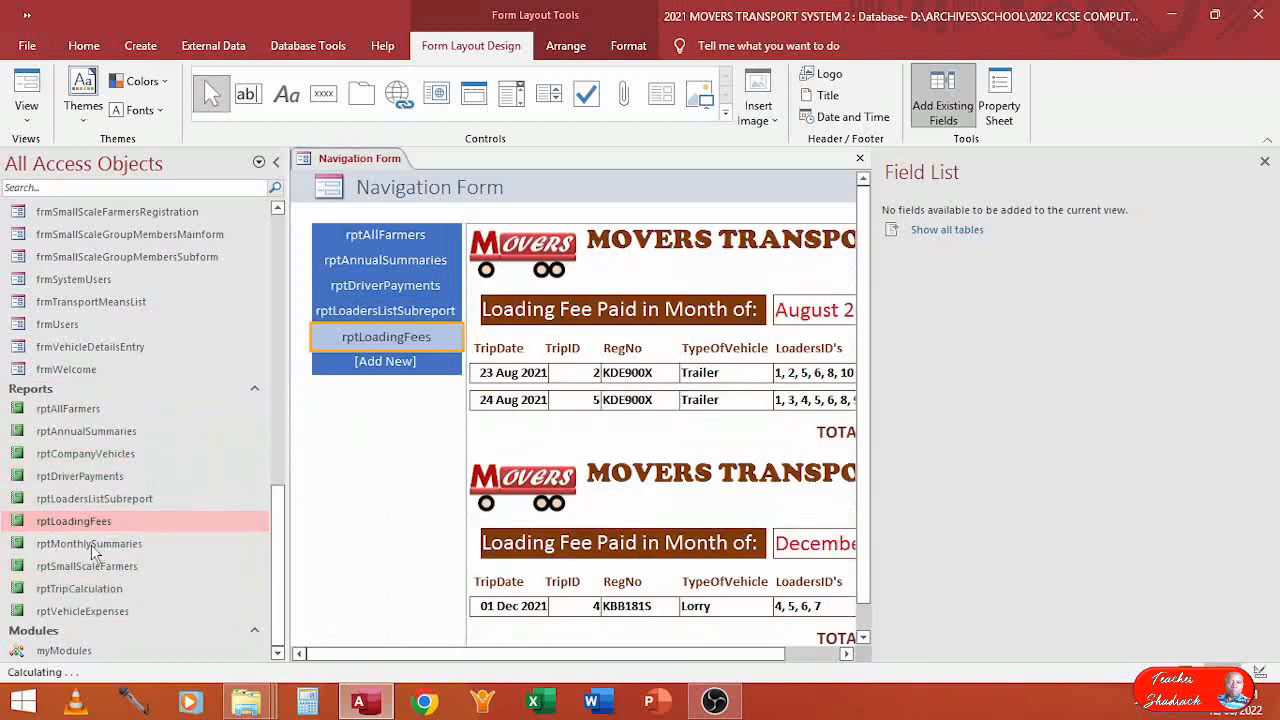
# Add rptMonthlySummaries, rptSmallScaleFarmers, rptTripCalculation and rptVehicleExpenses as further navigation tabs and close the field list
pyautogui.moveTo(92, 551); pyautogui.dragTo(410, 360)
pyautogui.click(62, 570)
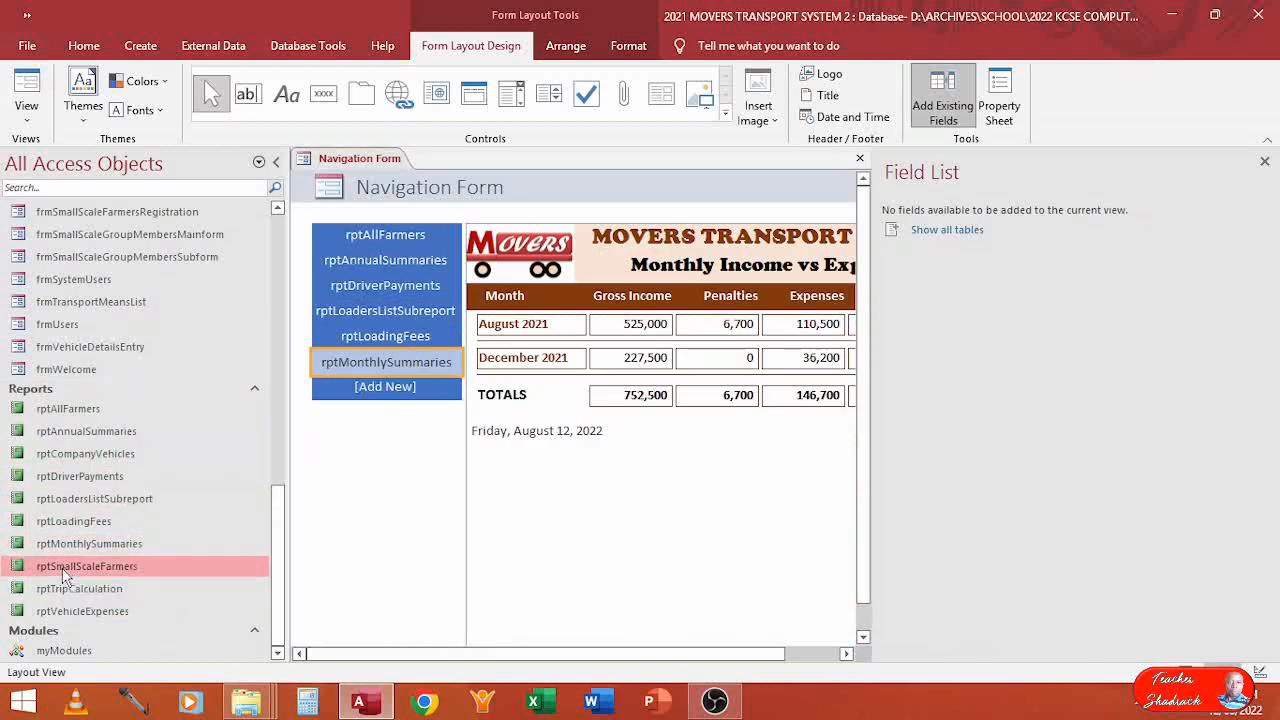
pyautogui.moveTo(62, 570); pyautogui.dragTo(368, 366)
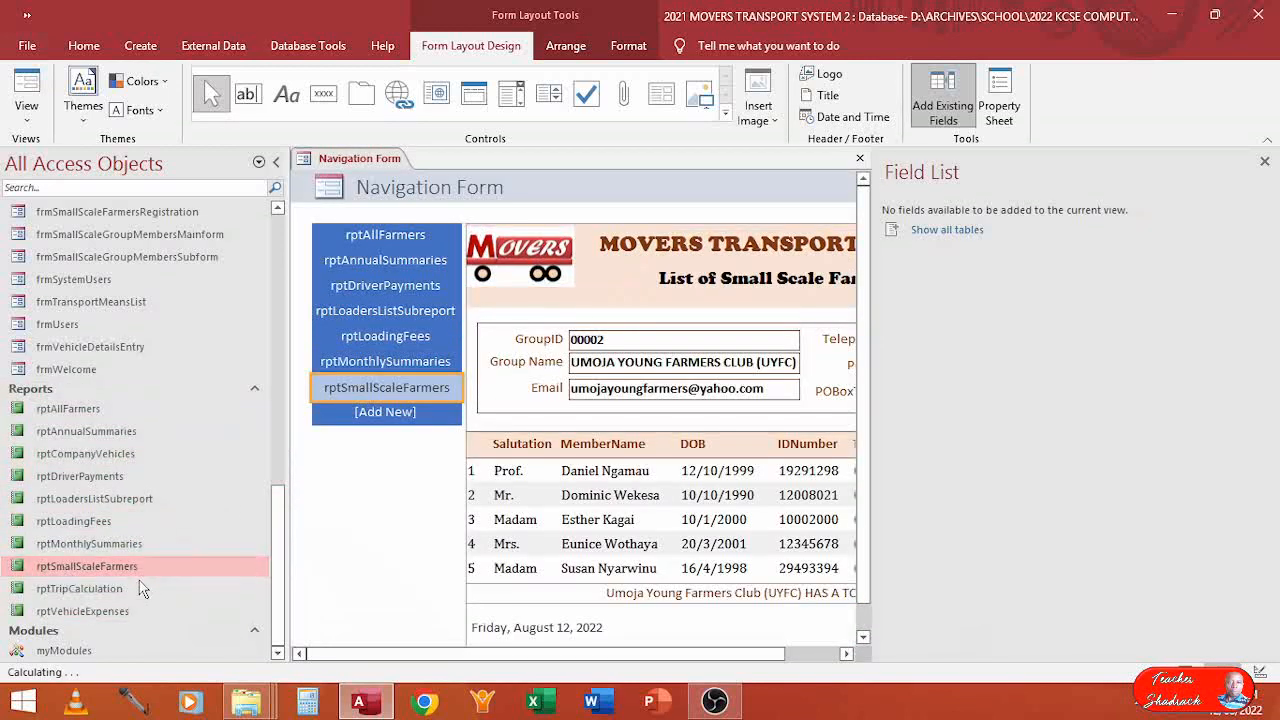
pyautogui.moveTo(108, 594); pyautogui.dragTo(347, 432)
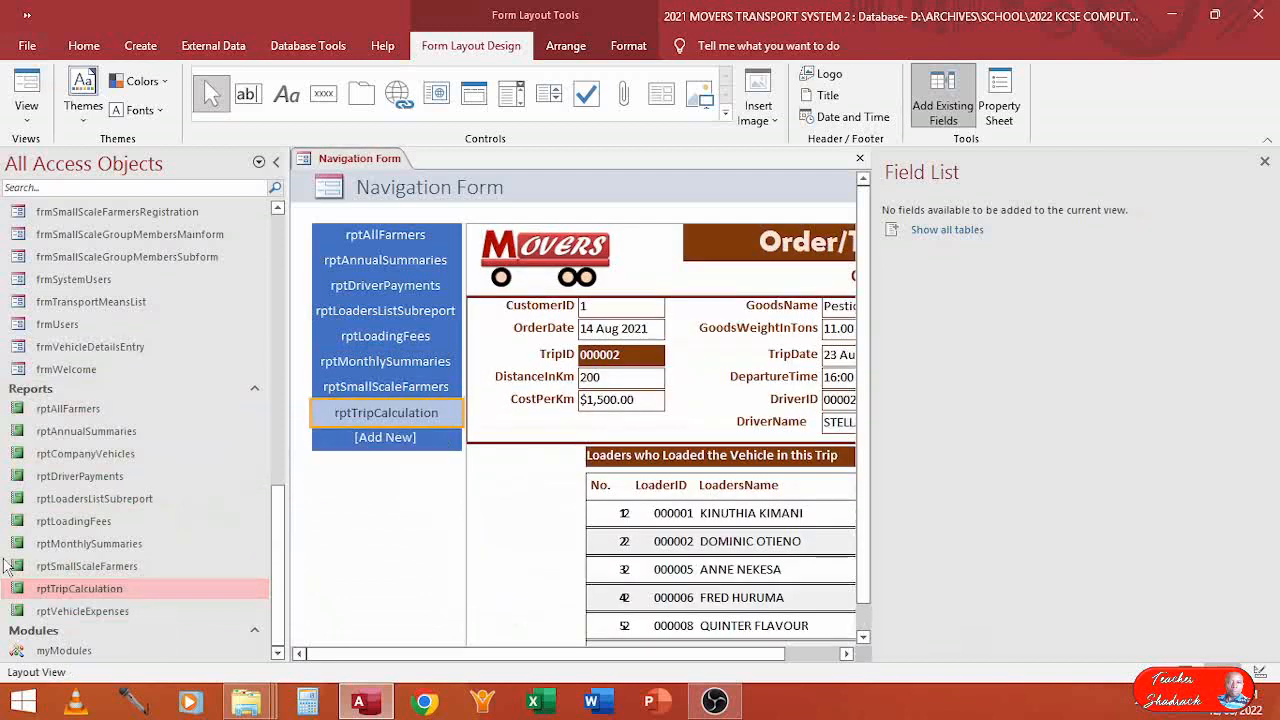
pyautogui.moveTo(45, 612); pyautogui.dragTo(366, 430)
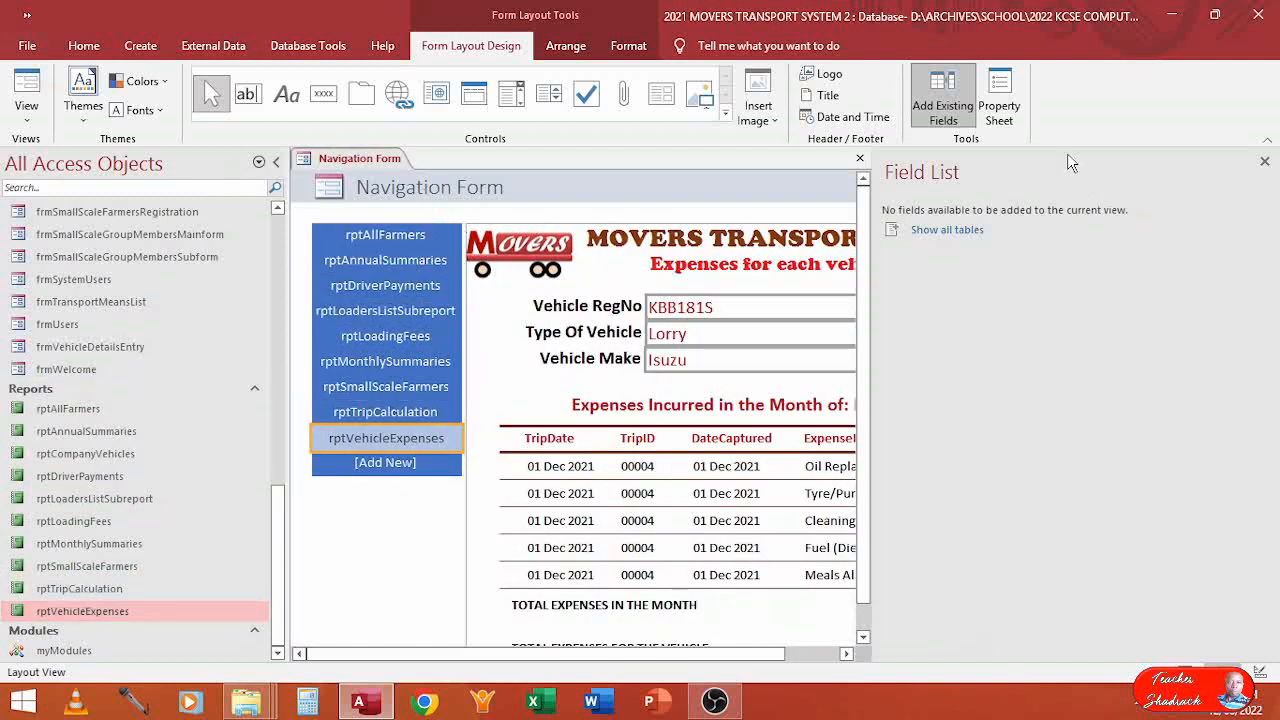
pyautogui.click(1264, 162)
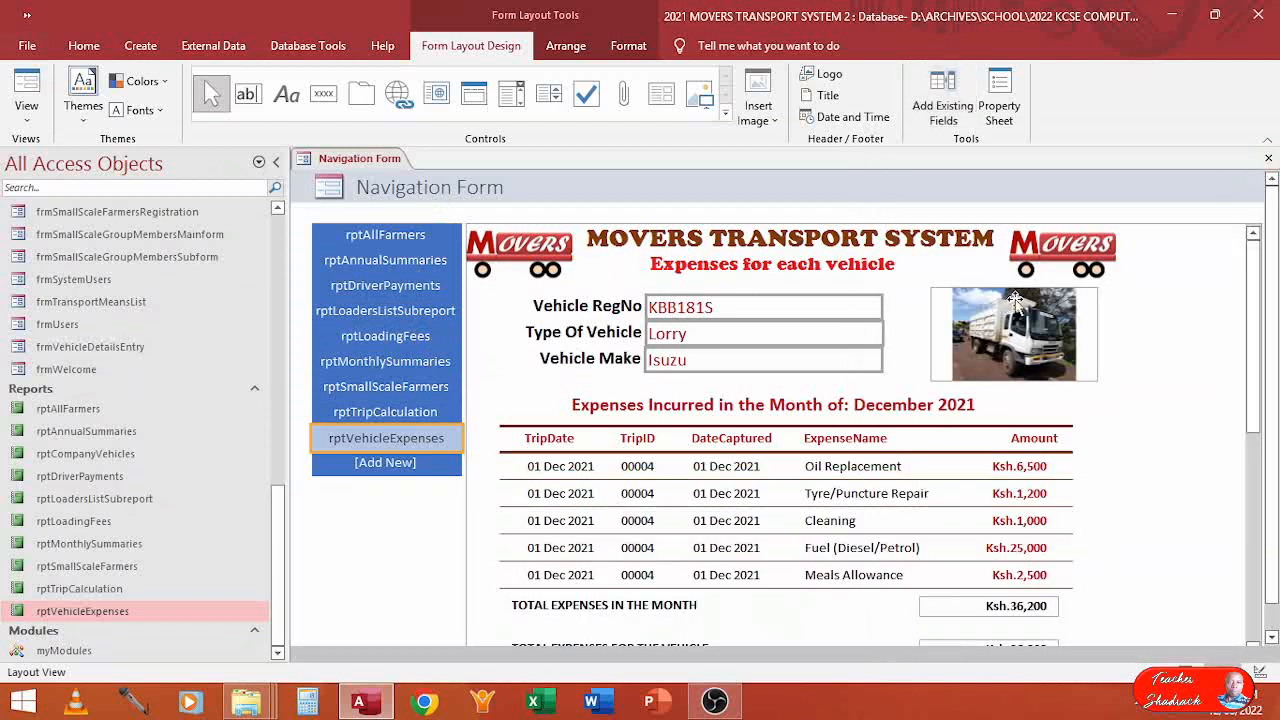
# Preview the rptAllFarmers, rptAnnualSummaries, rptDriverPayments and rptLoadingFees reports through their navigation tabs
pyautogui.click(355, 238)
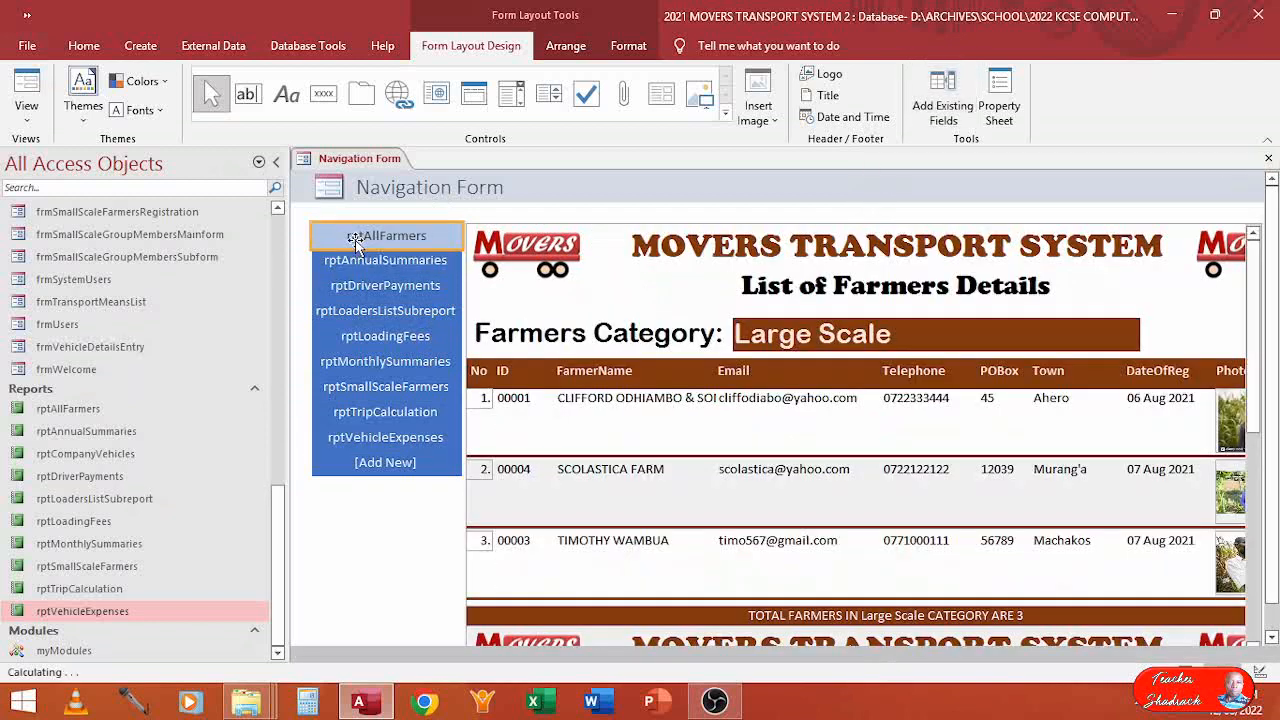
pyautogui.click(356, 262)
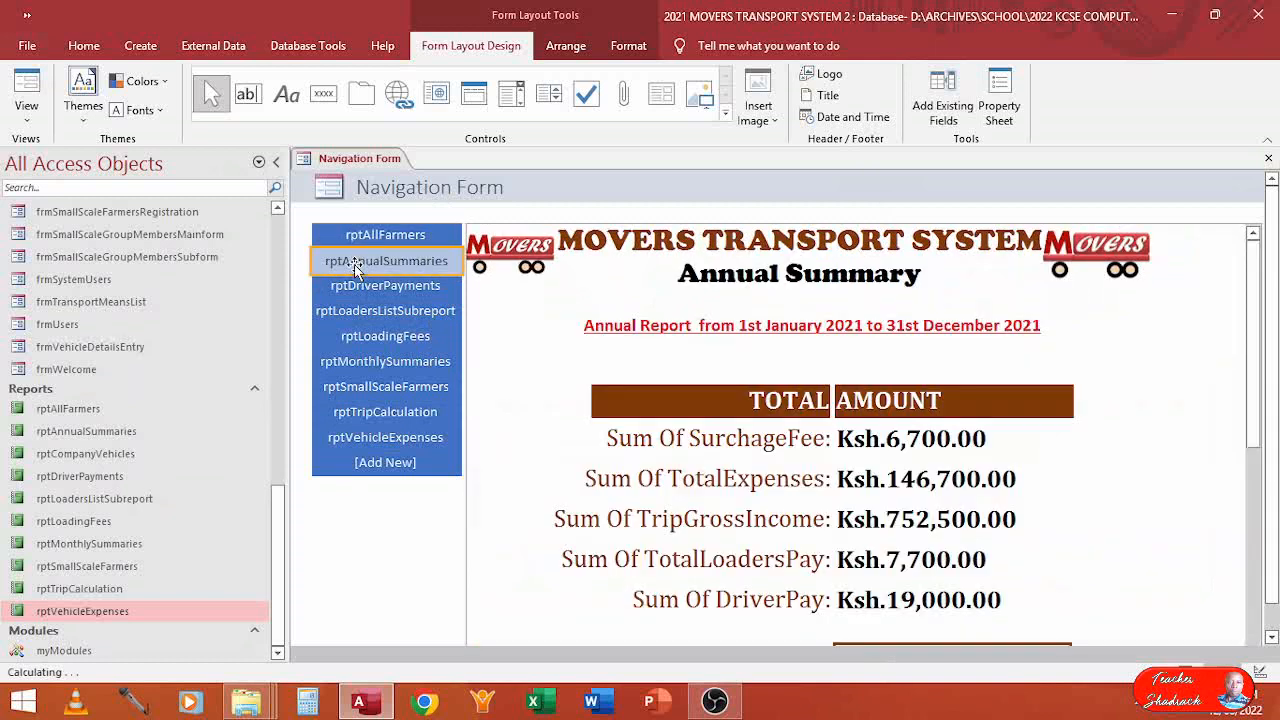
pyautogui.click(352, 288)
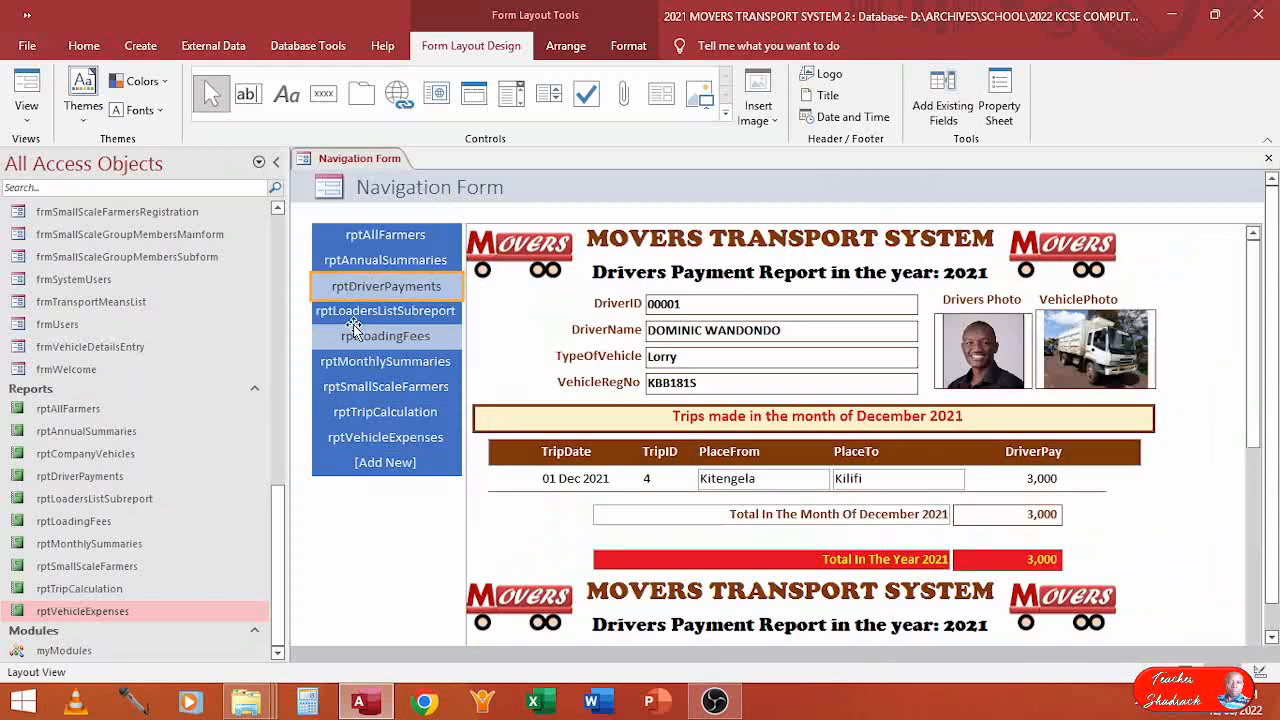
pyautogui.click(357, 338)
pyautogui.click(357, 338)
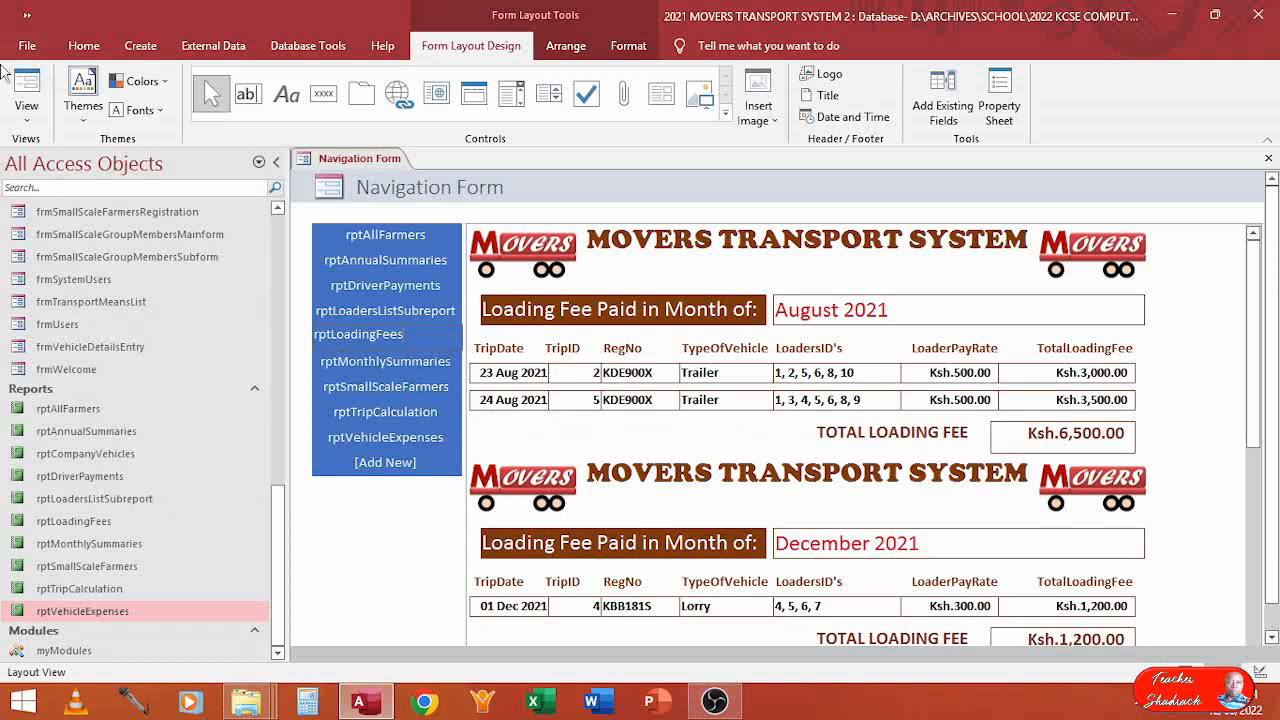
# Show the navigation form in Design View and rename the rptAllFarmers tab to All Farmers
pyautogui.click(28, 128)
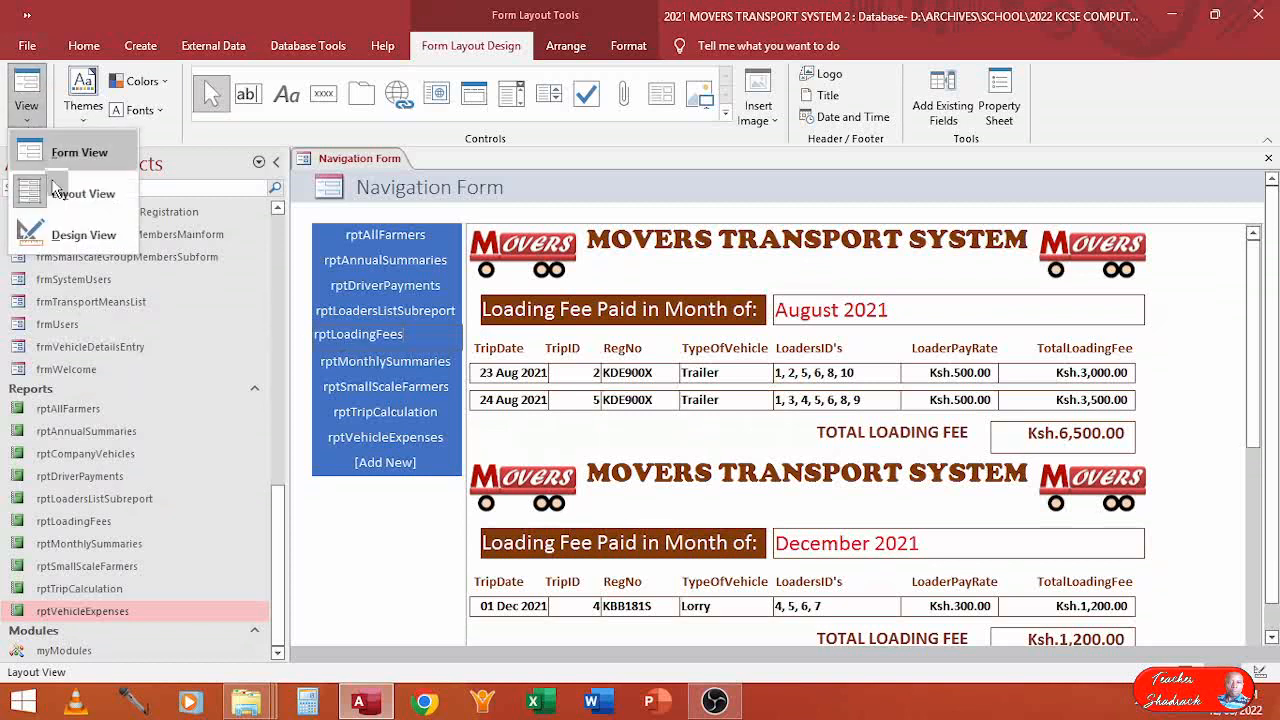
pyautogui.click(57, 231)
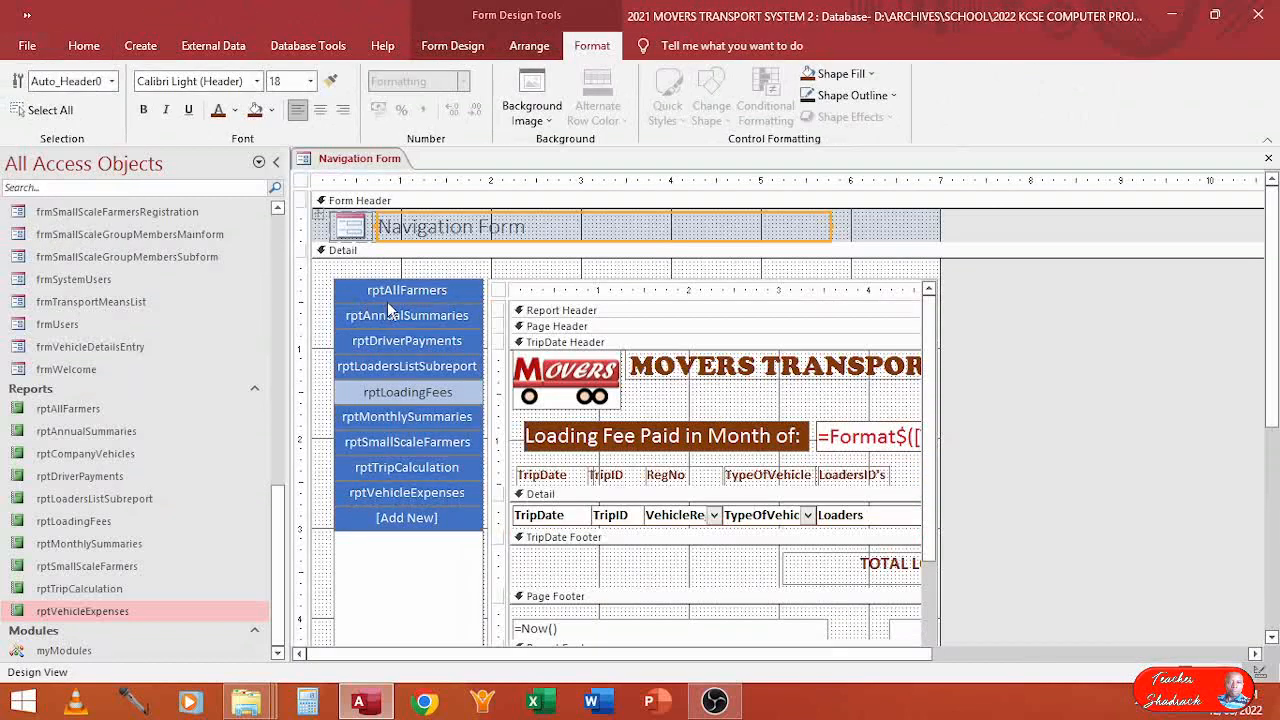
pyautogui.click(385, 290)
pyautogui.click(384, 290)
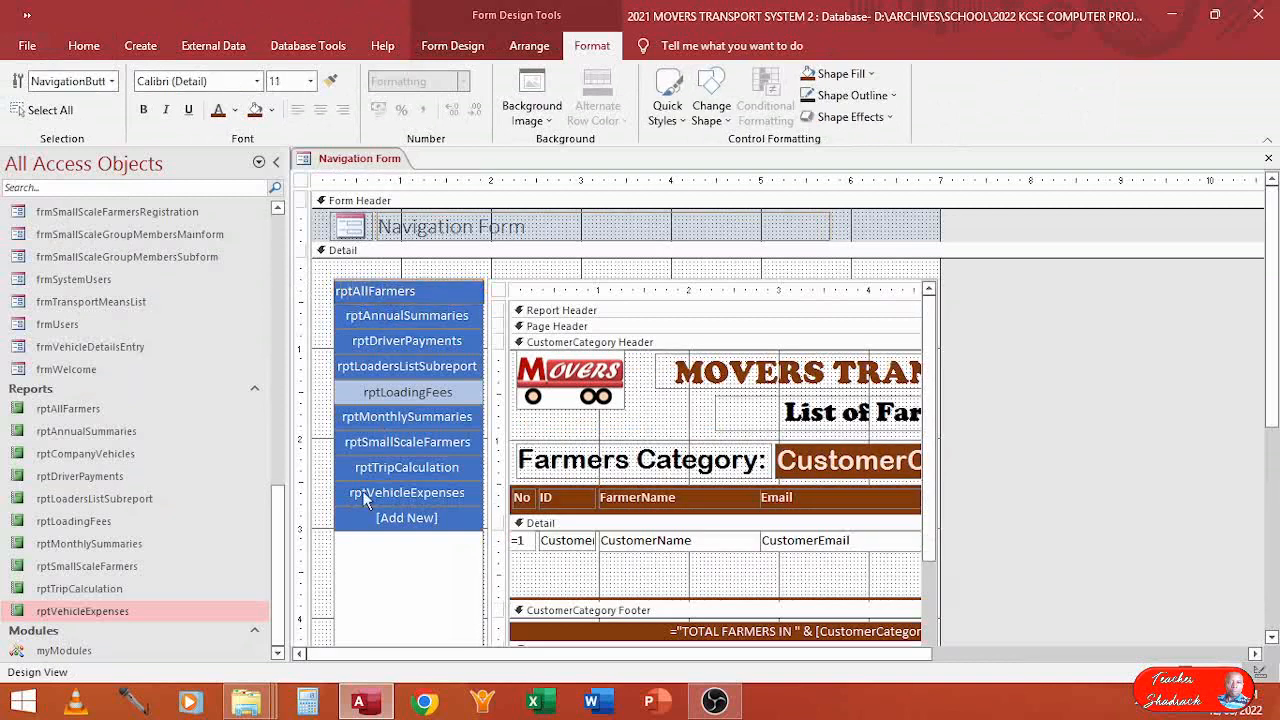
pyautogui.press('BackSpace')
pyautogui.press('BackSpace')
pyautogui.press('BackSpace')
# Rename the rptAnnualSummaries tab to Annual Summaries
pyautogui.click(367, 316)
pyautogui.click(366, 315)
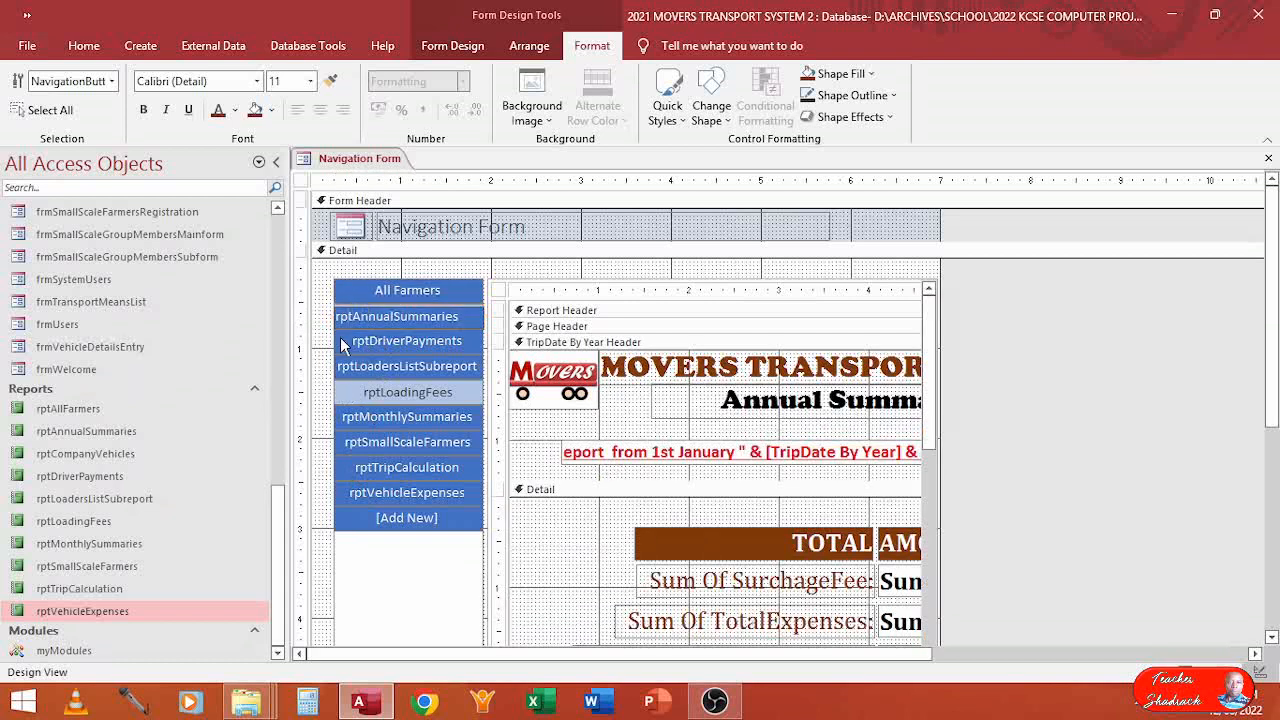
pyautogui.press('Delete')
pyautogui.press('Delete')
pyautogui.press('Delete')
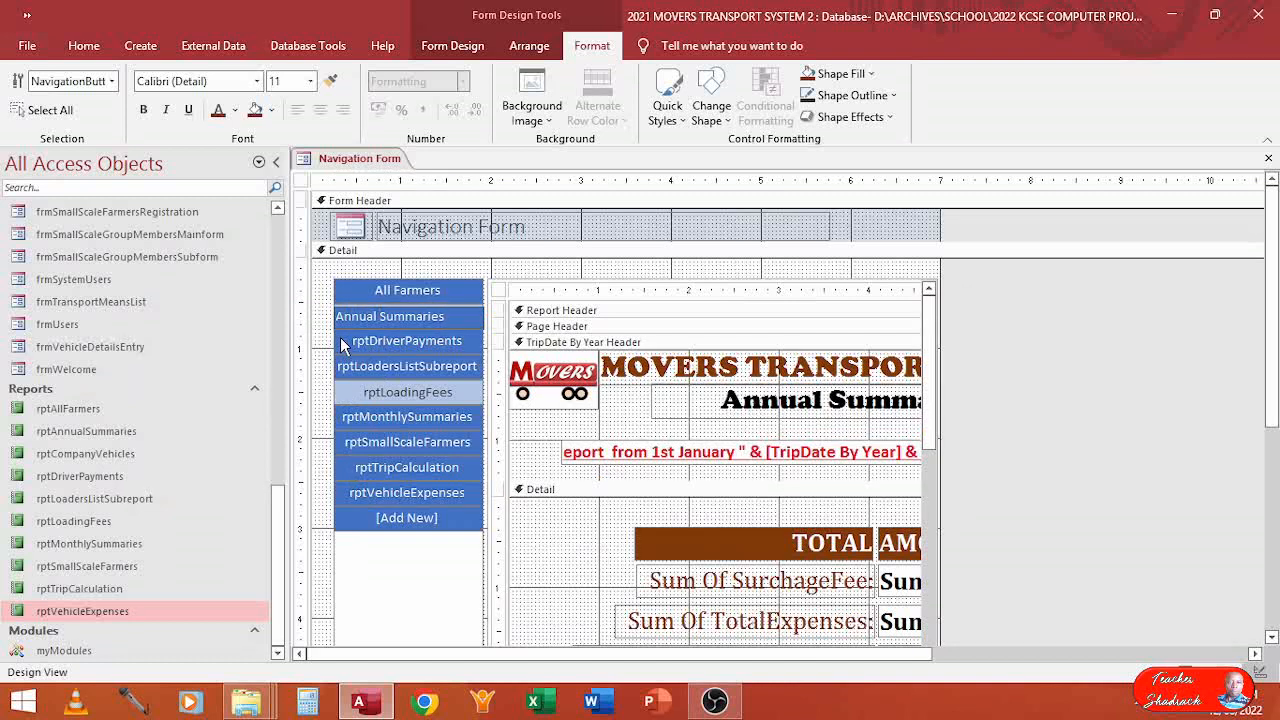
# Show the properties of the All Farmers navigation button and set its Picture Caption Arrangement to Right
pyautogui.click(378, 288)
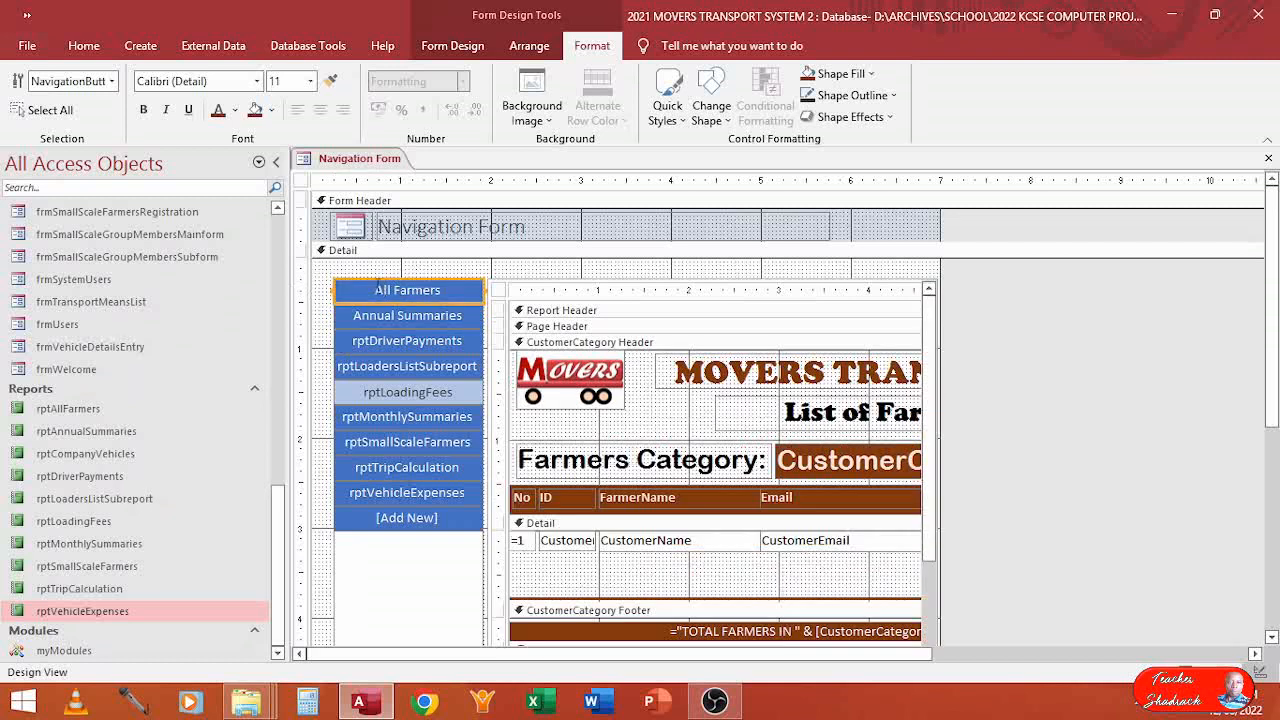
pyautogui.rightClick(366, 311)
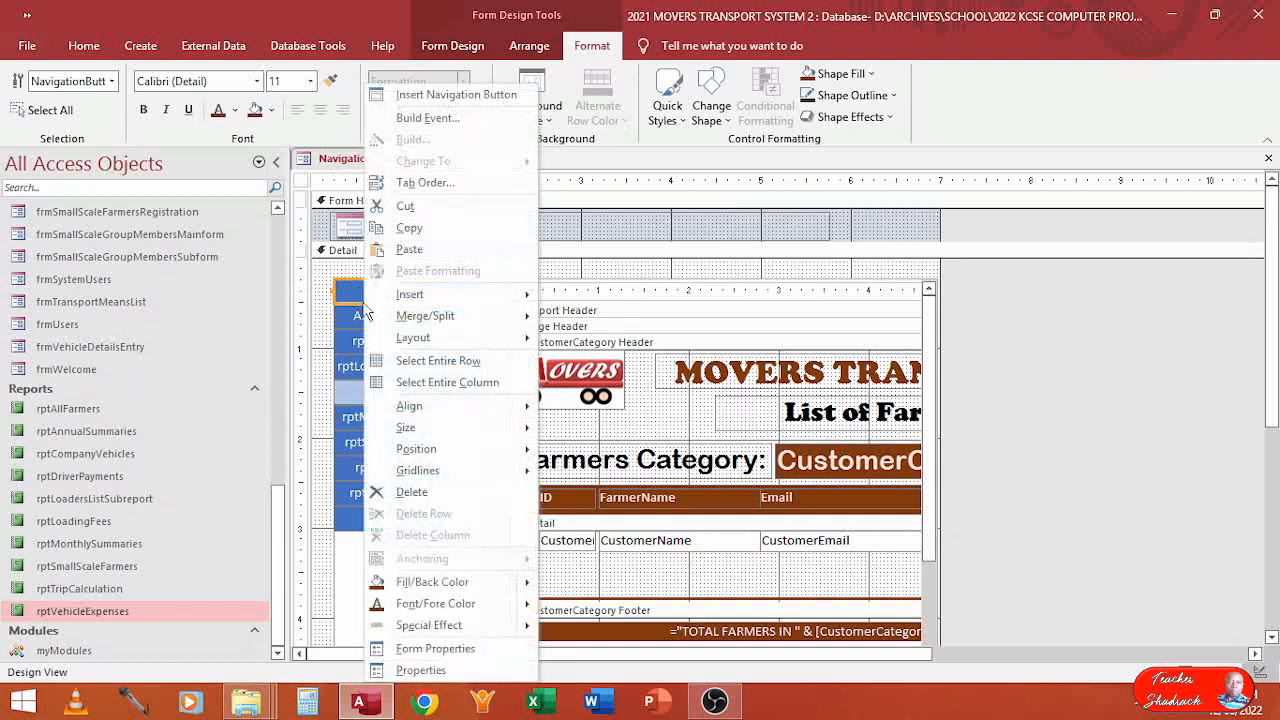
pyautogui.doubleClick(354, 304)
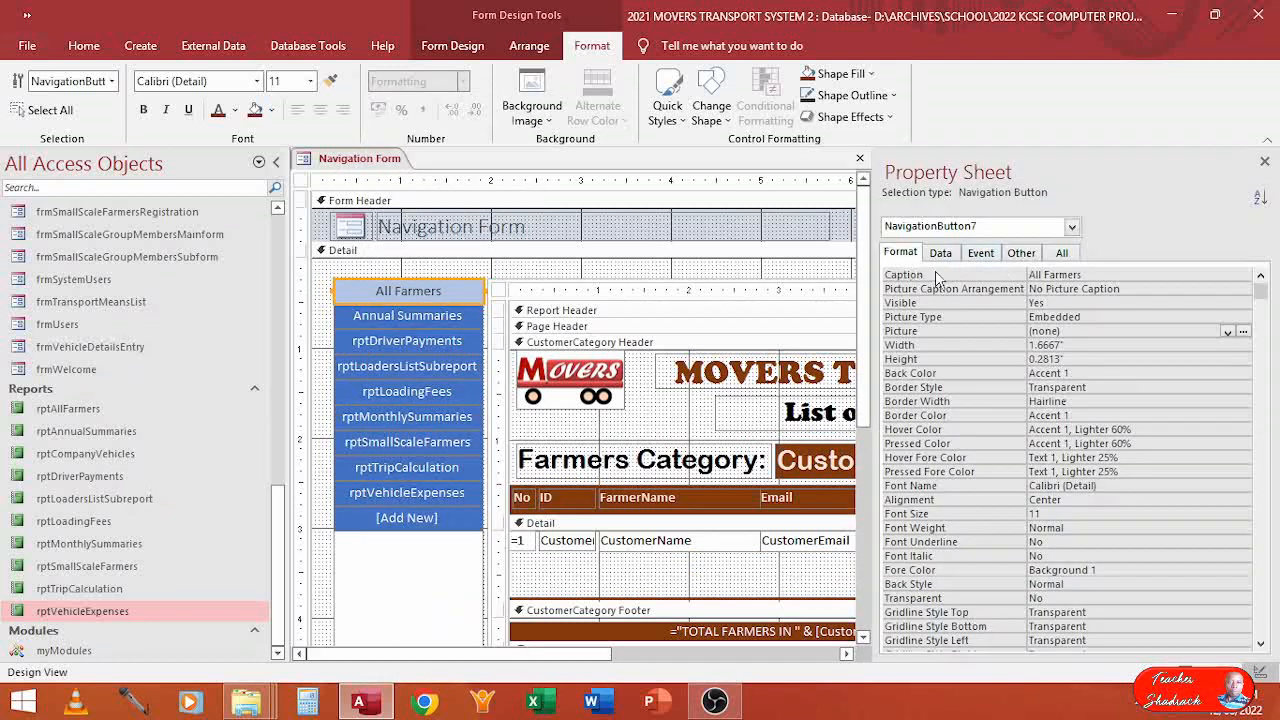
pyautogui.click(1060, 290)
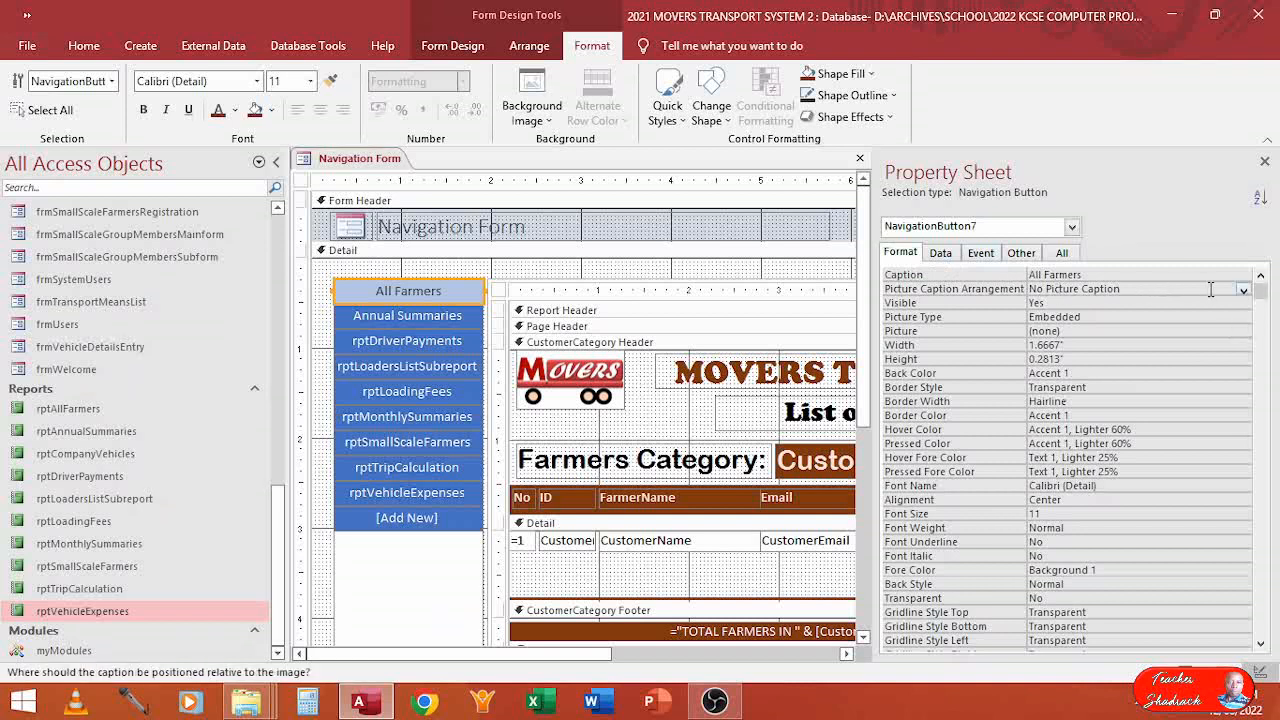
pyautogui.click(1245, 290)
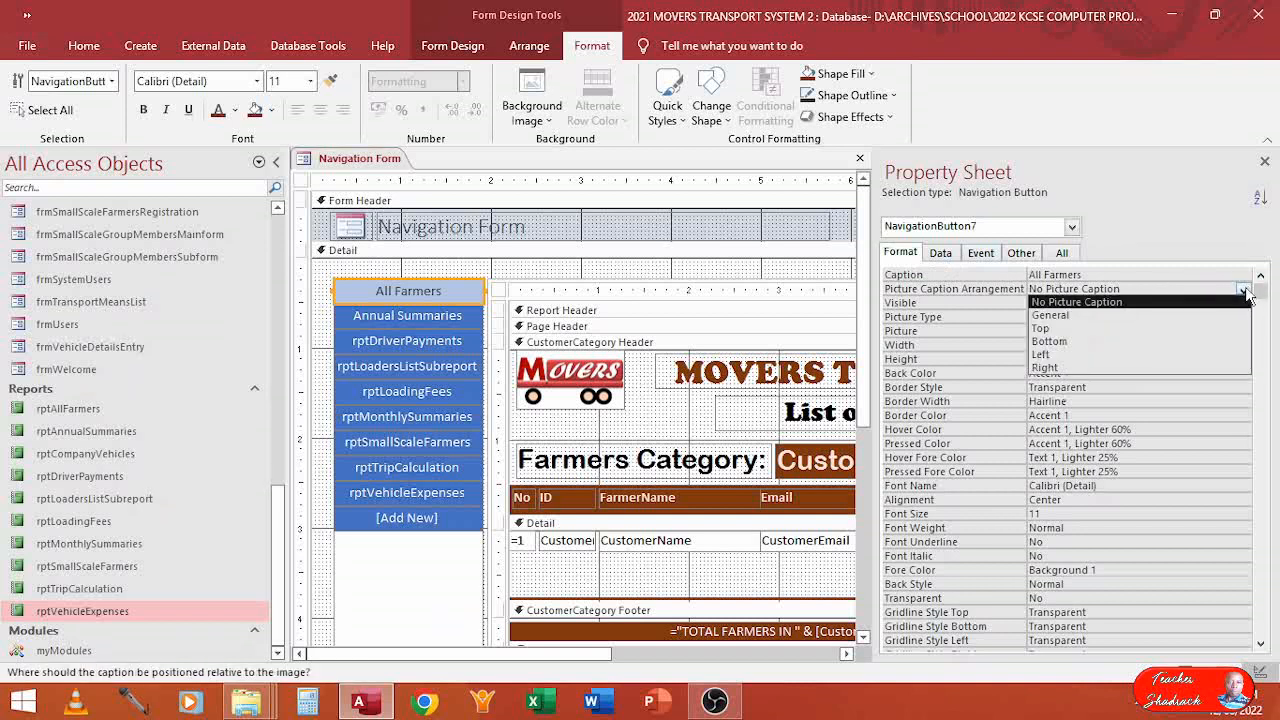
pyautogui.click(1142, 365)
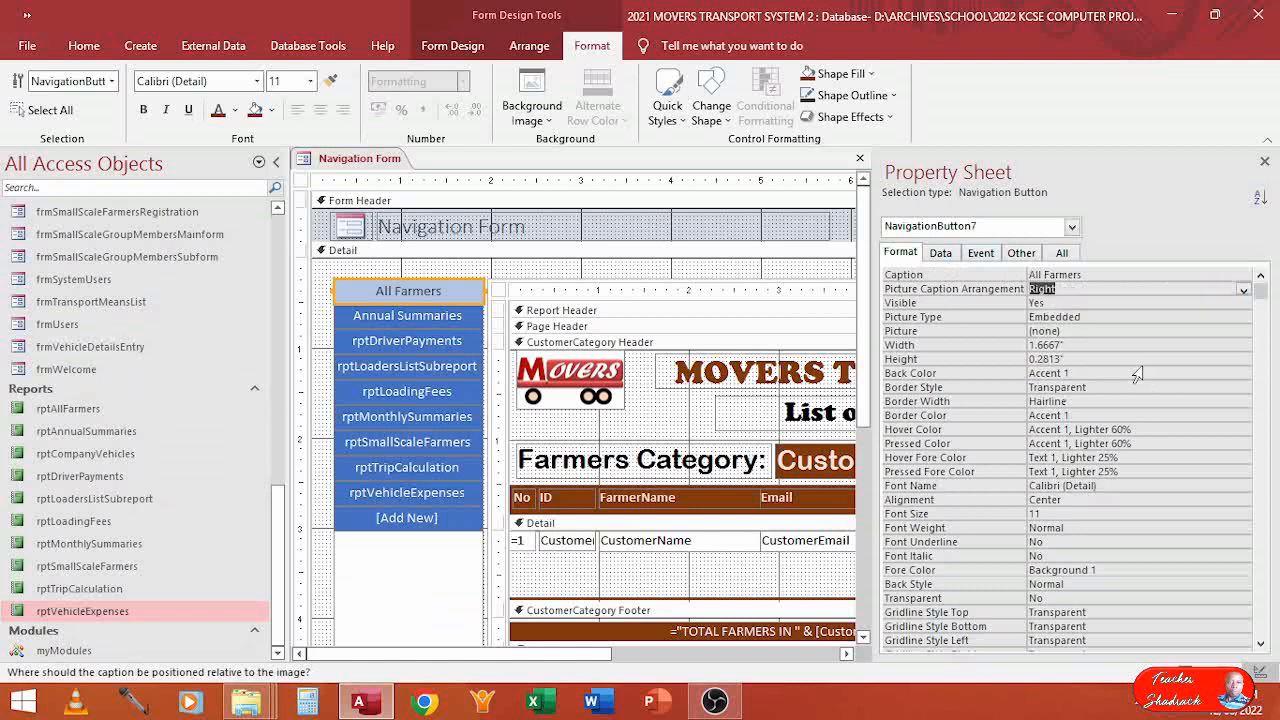
# Set the All Farmers button's picture to the icon file Icons-Land-Vista-People-Groups-Meeting-Dark from the RESOURCES LIBRARY folder
pyautogui.click(1047, 331)
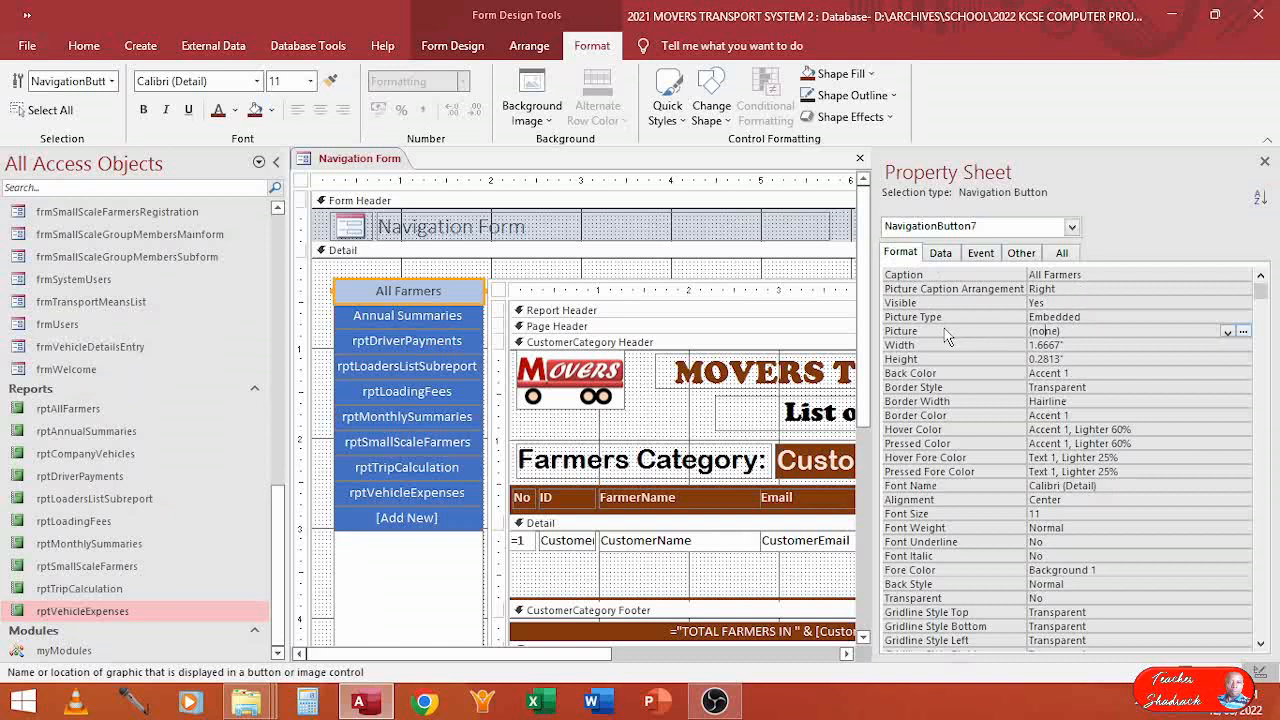
pyautogui.click(1244, 332)
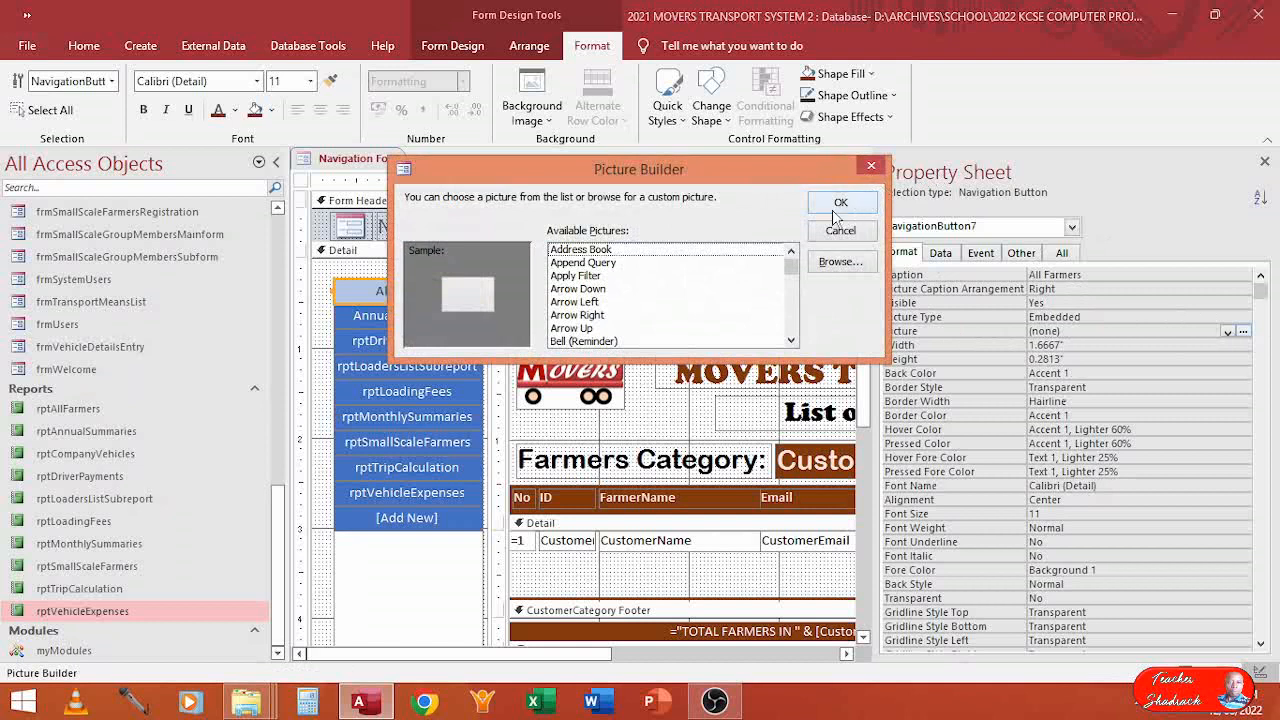
pyautogui.click(842, 204)
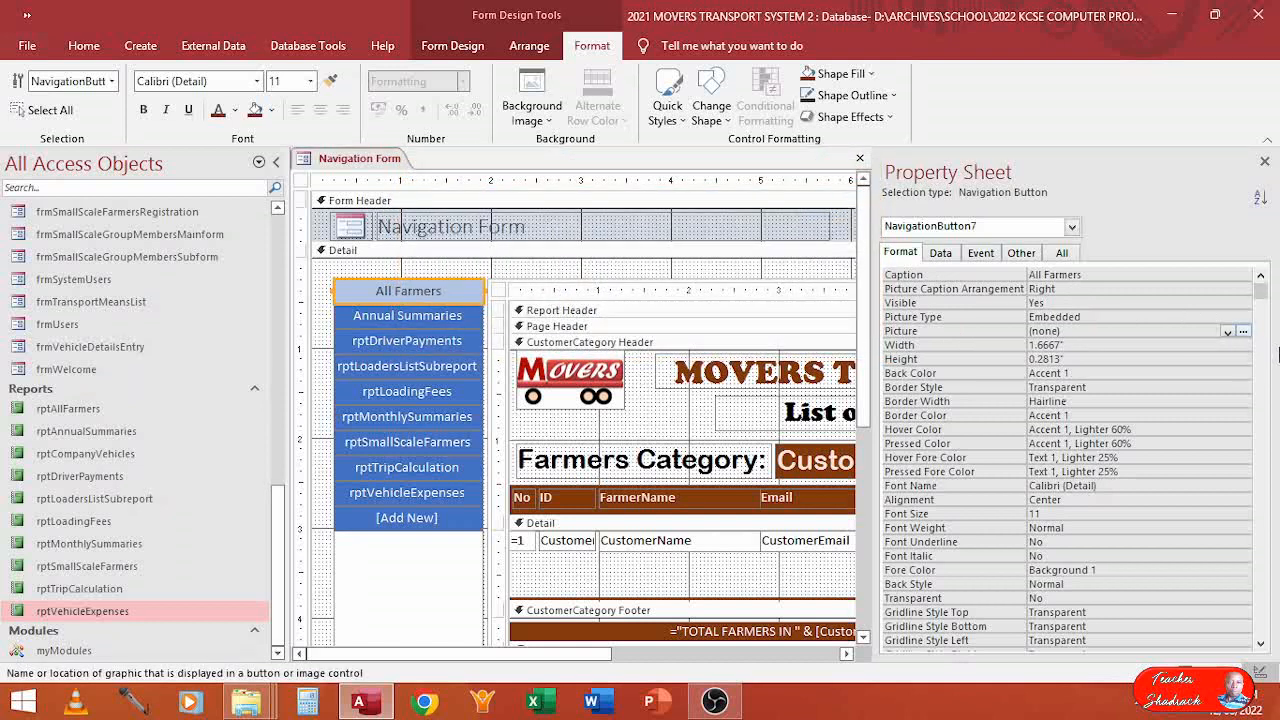
pyautogui.click(1243, 332)
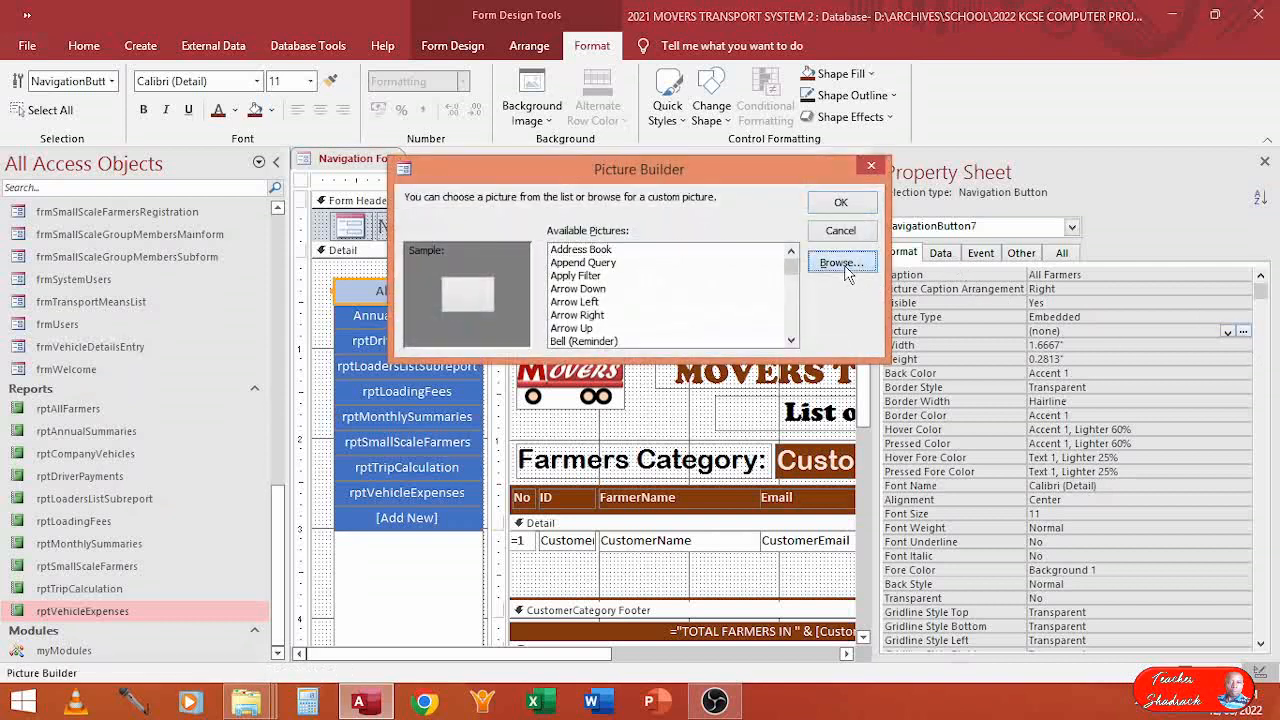
pyautogui.click(852, 263)
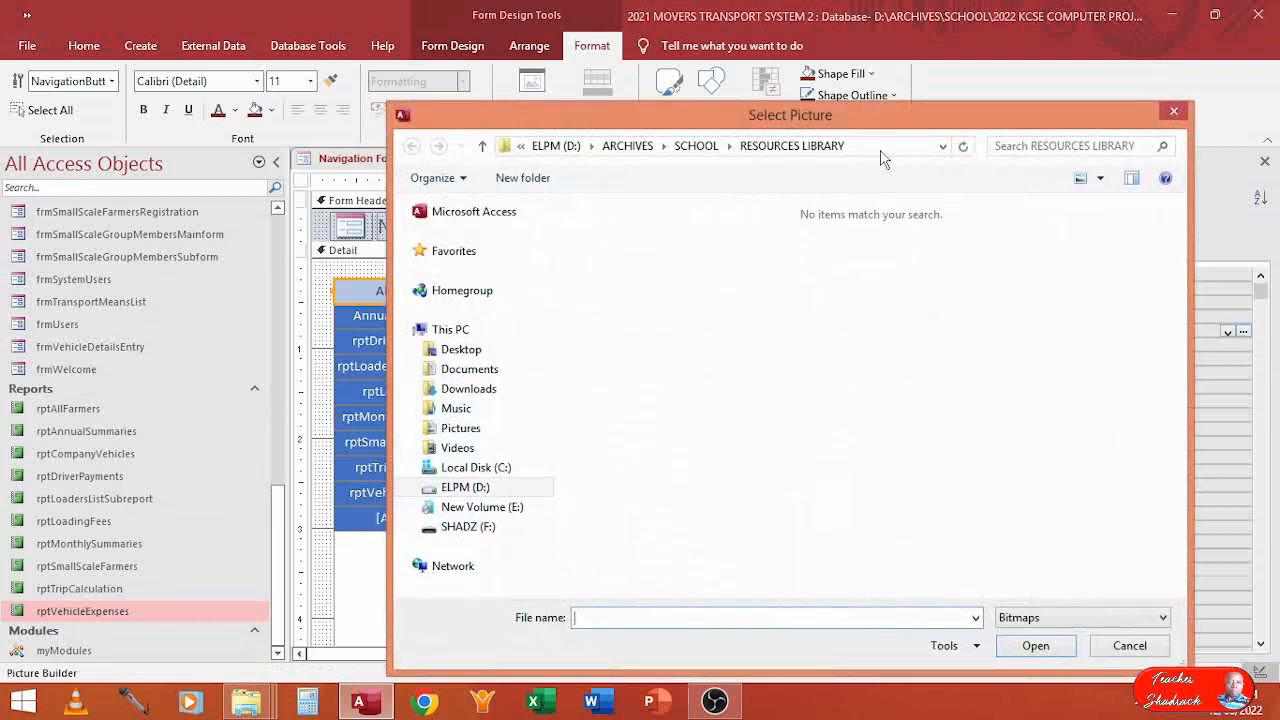
pyautogui.click(1063, 618)
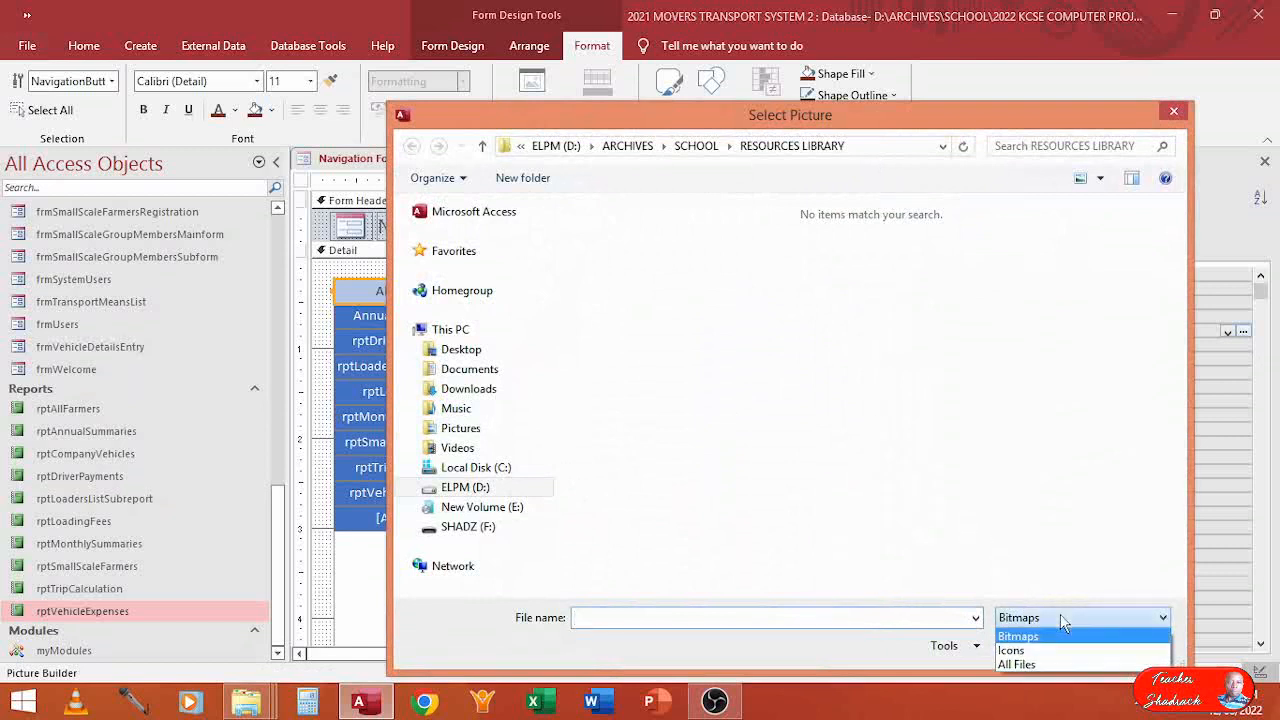
pyautogui.click(1032, 654)
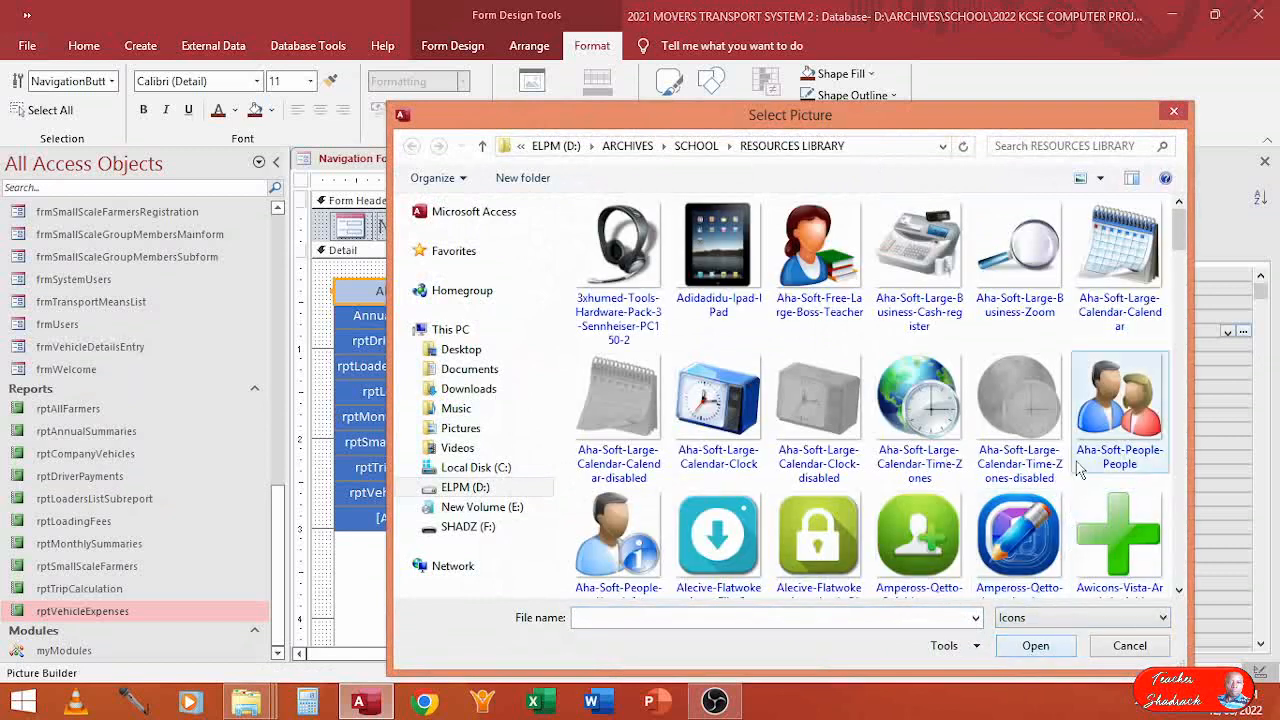
pyautogui.click(1180, 592)
pyautogui.moveTo(1180, 592); pyautogui.dragTo(1180, 594)
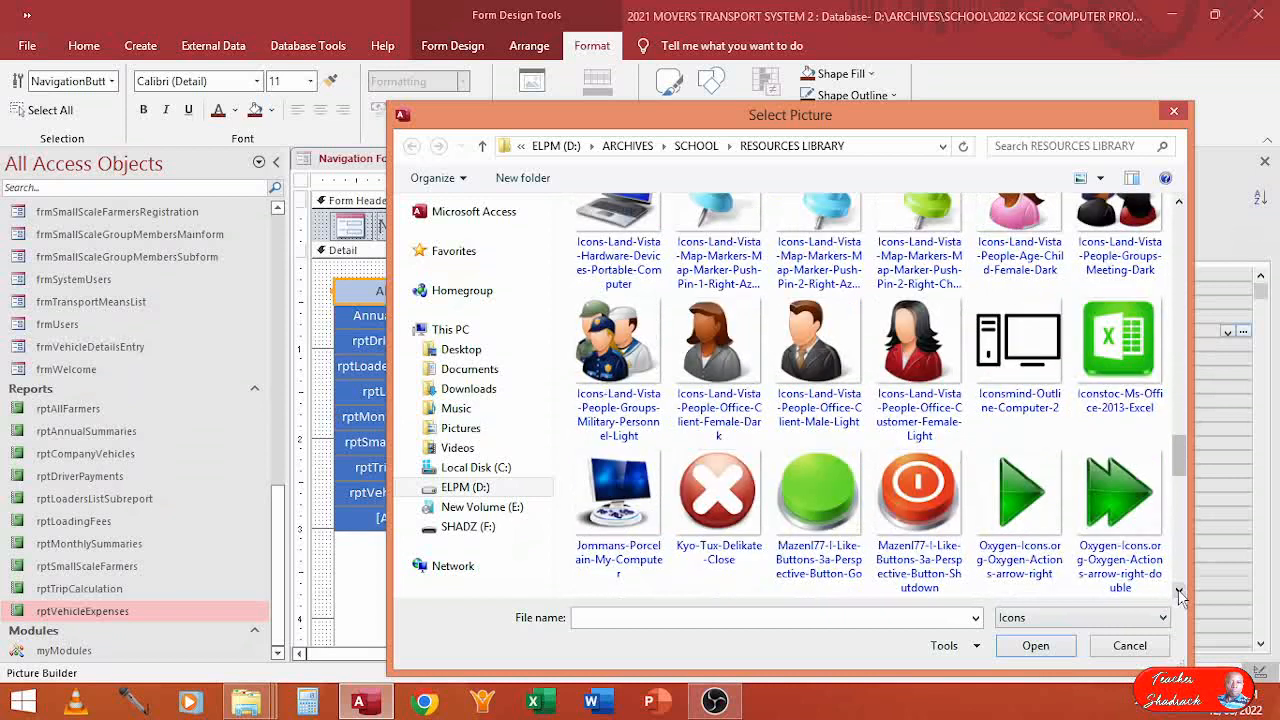
pyautogui.click(1180, 205)
pyautogui.doubleClick(1122, 245)
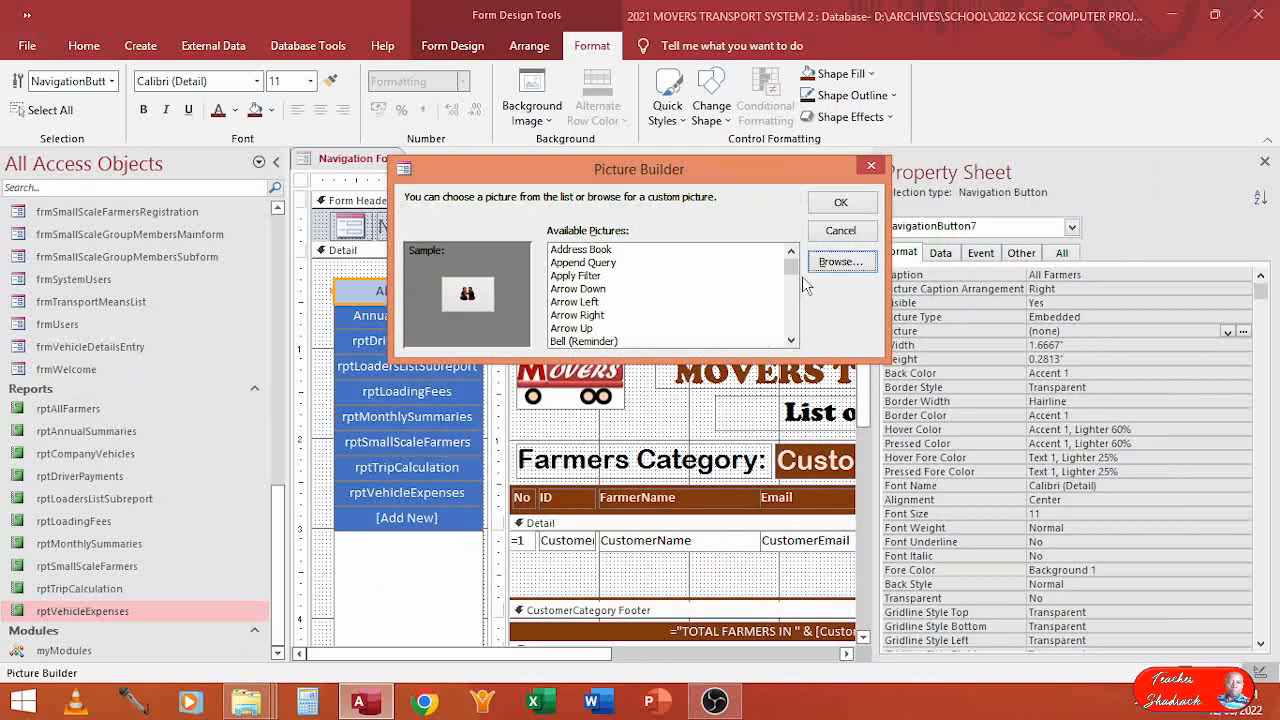
pyautogui.click(841, 205)
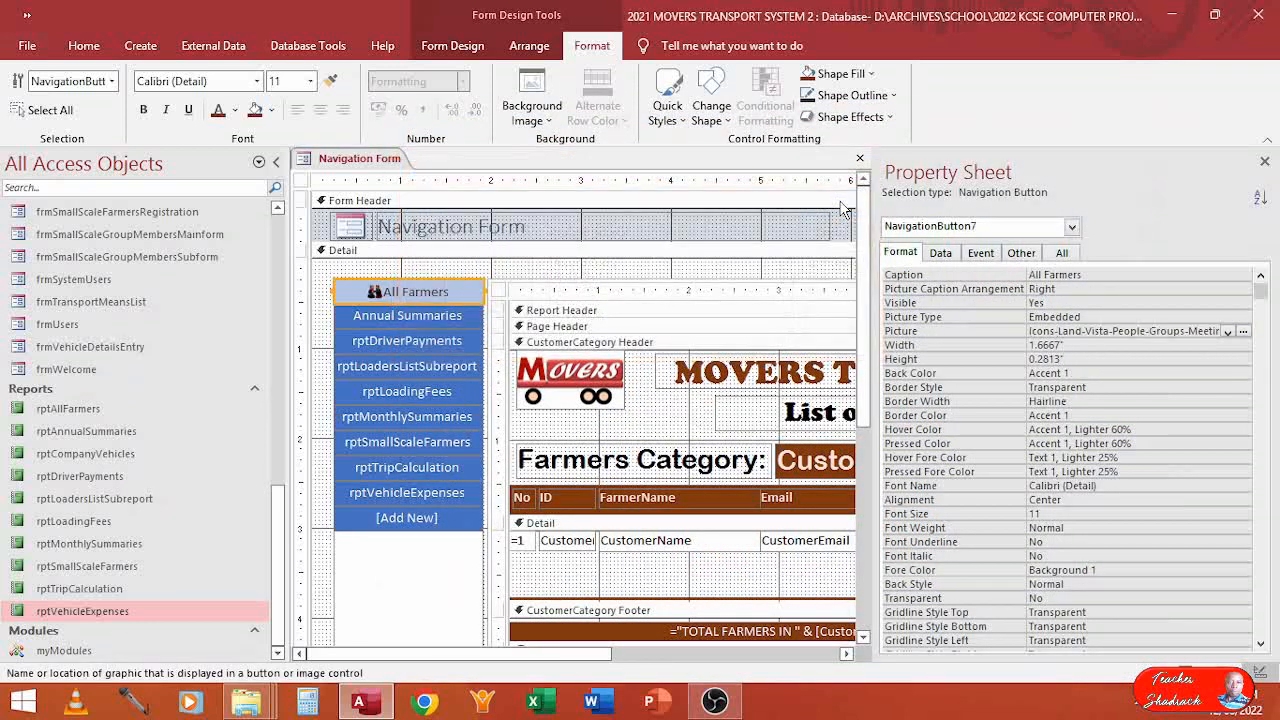
# Set the Picture Caption Arrangement of the Annual Summaries navigation button to Right
pyautogui.click(393, 315)
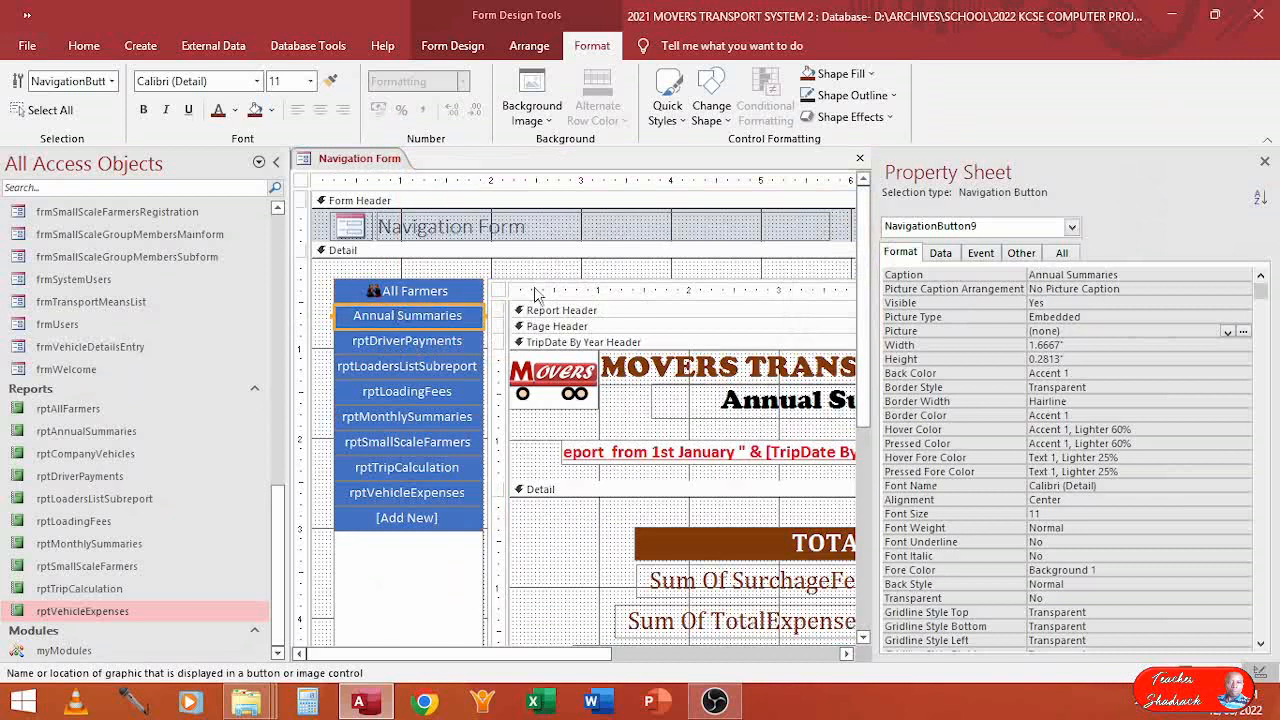
pyautogui.click(1068, 292)
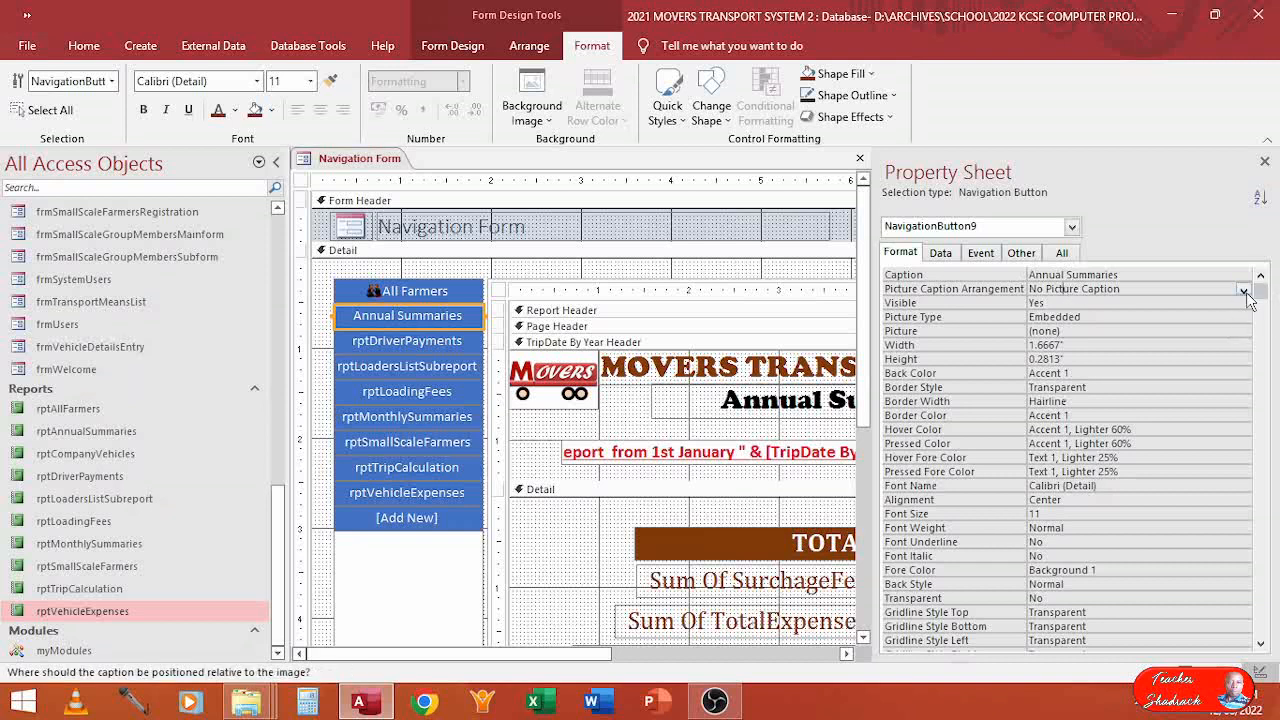
pyautogui.click(1245, 292)
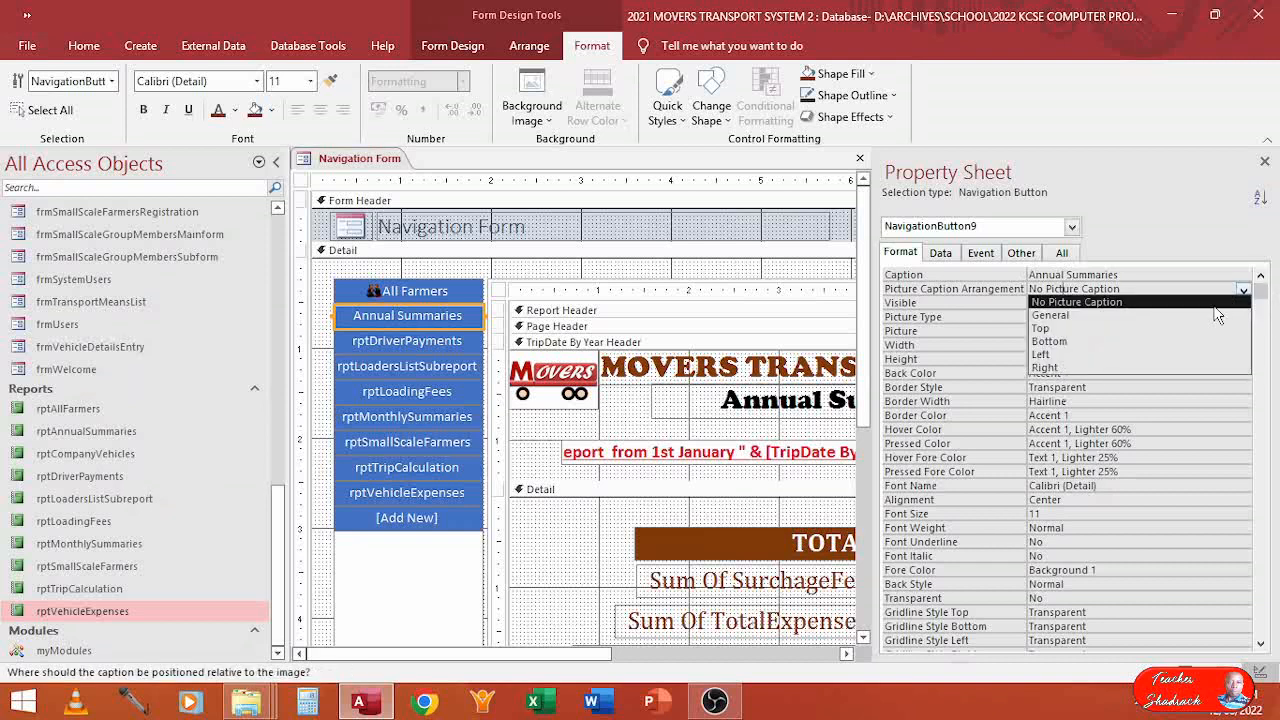
pyautogui.click(1130, 367)
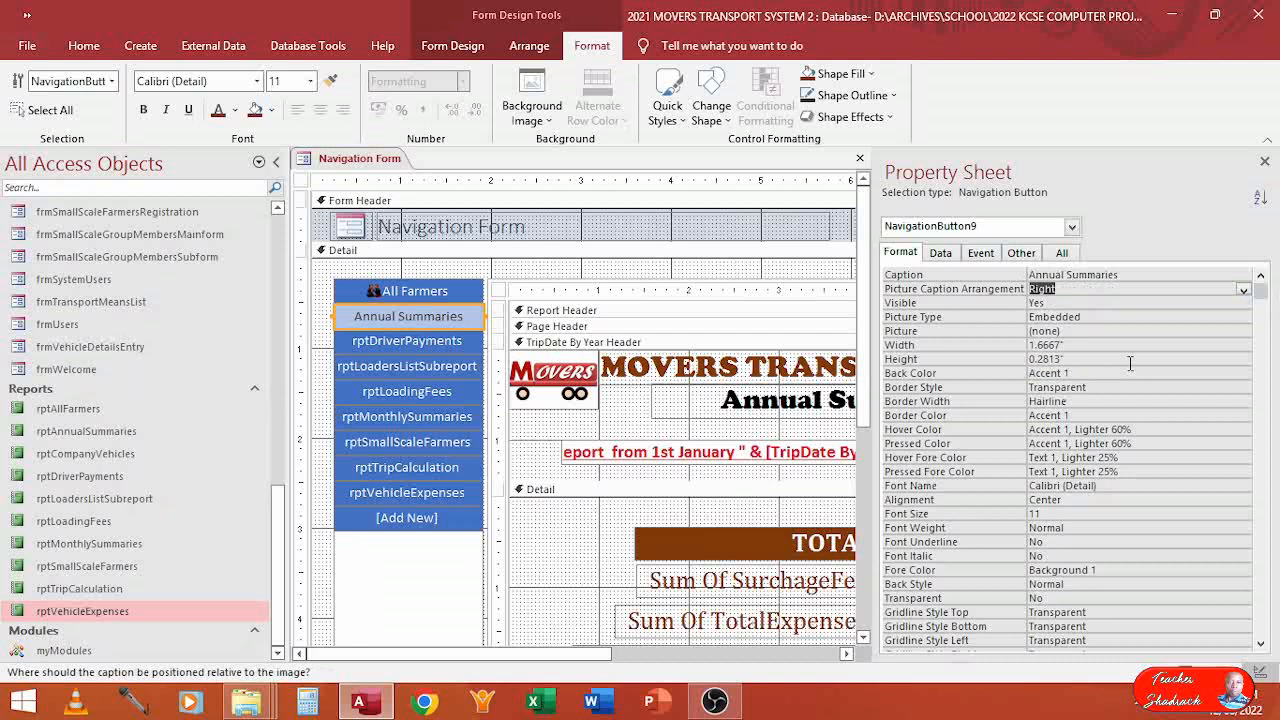
# Browse for a custom picture for the Annual Summaries navigation button, showing only Icons files in the RESOURCES LIBRARY folder
pyautogui.click(1046, 331)
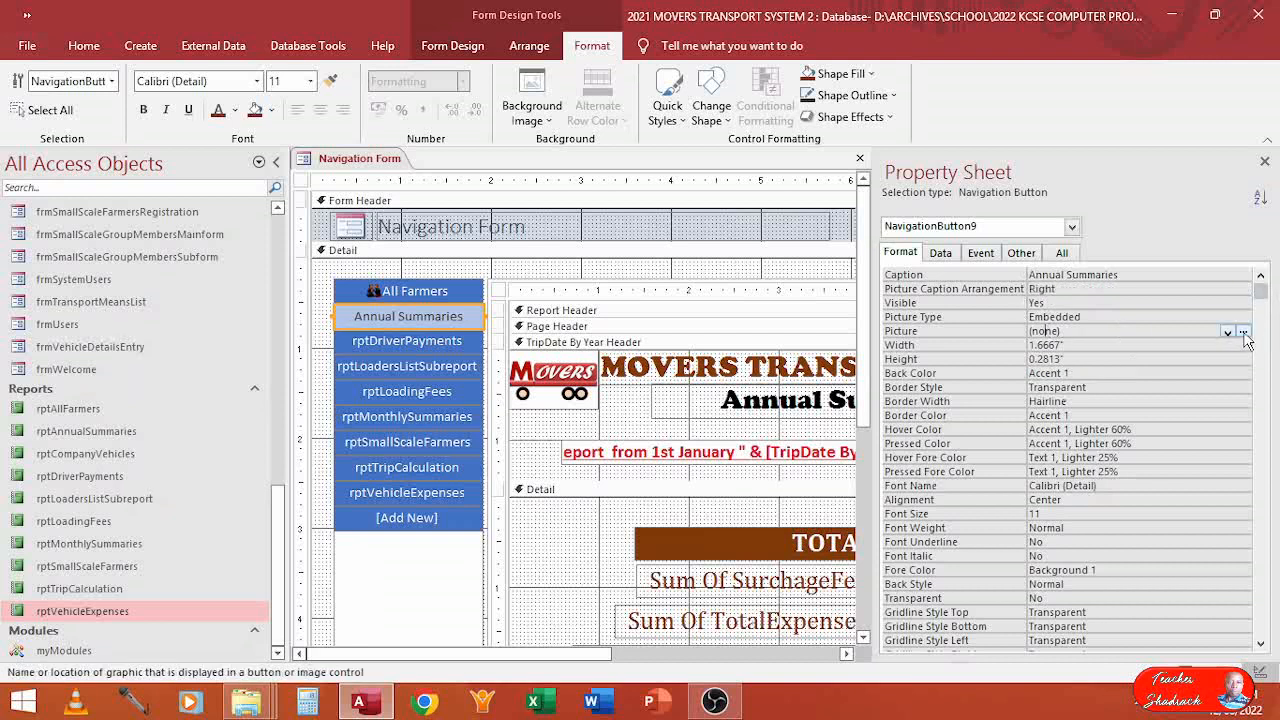
pyautogui.click(1243, 332)
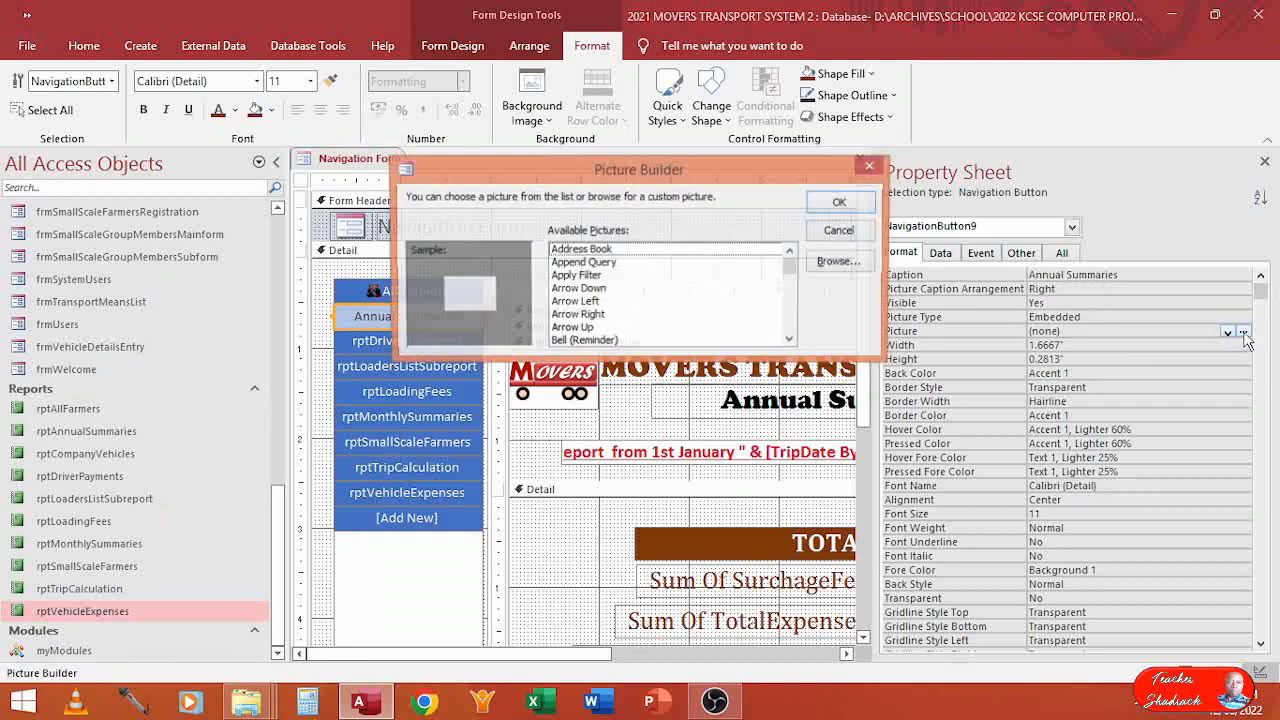
pyautogui.click(838, 262)
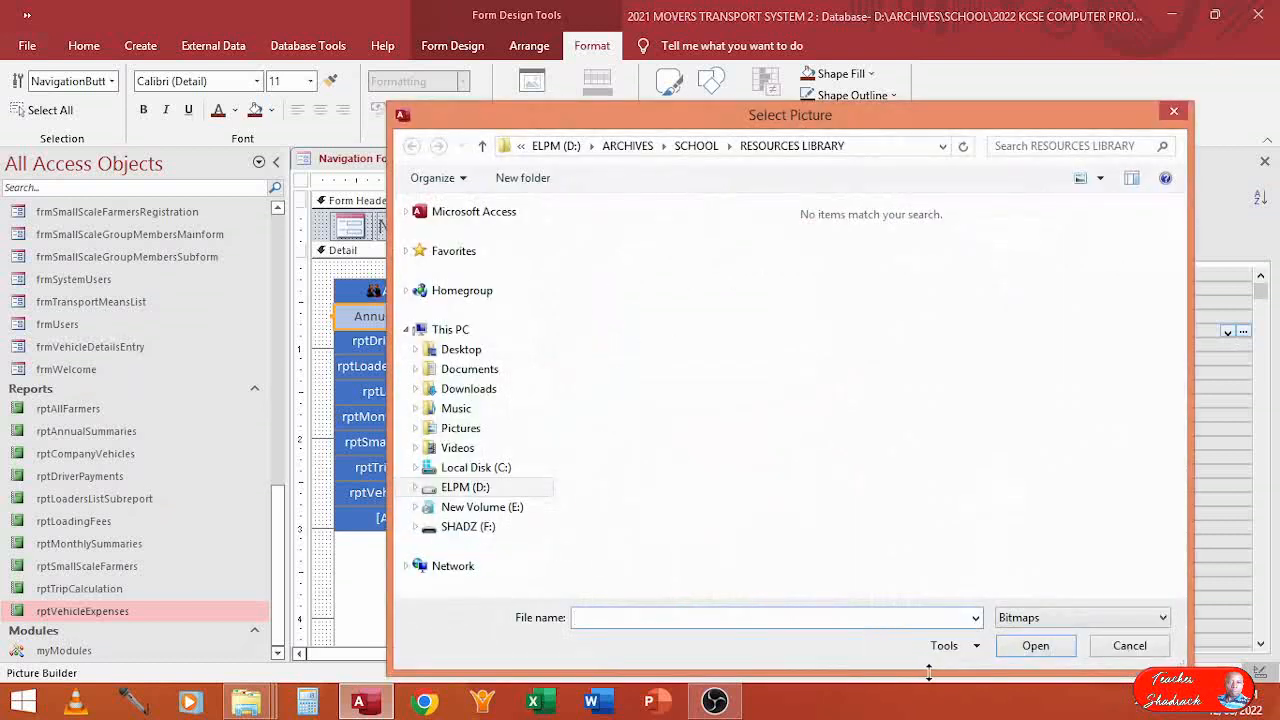
pyautogui.click(1050, 618)
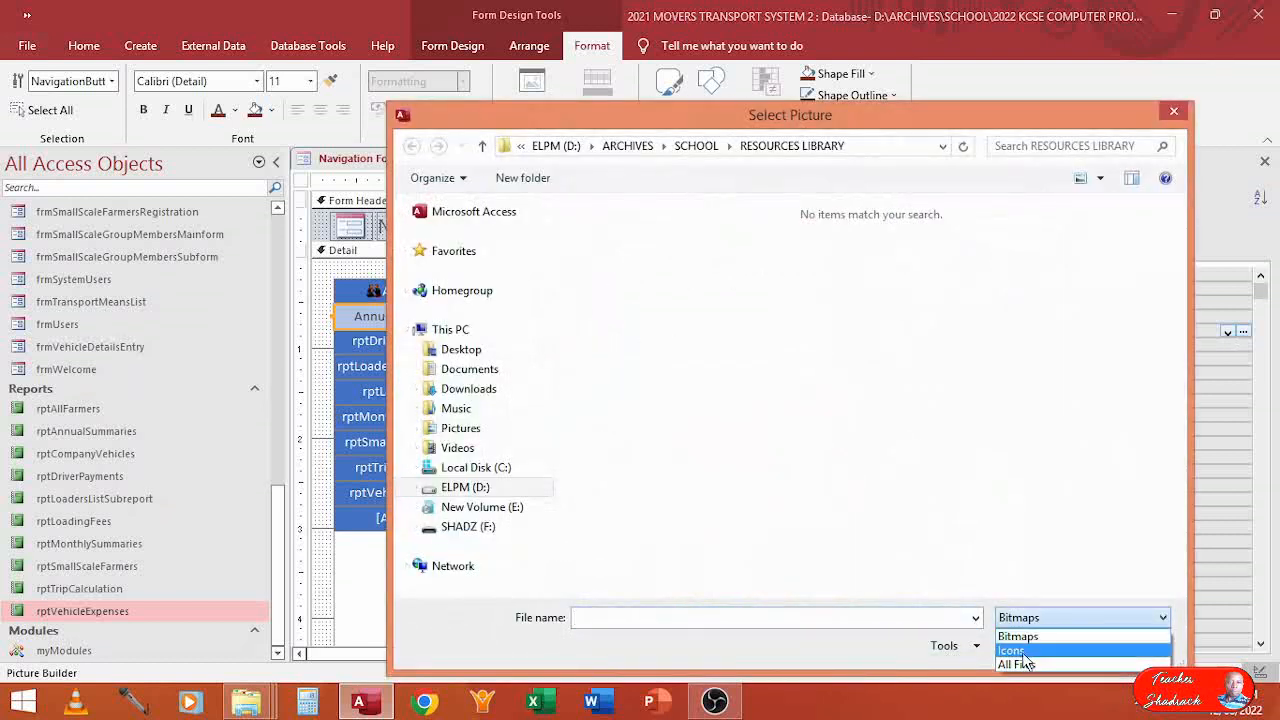
pyautogui.click(1012, 650)
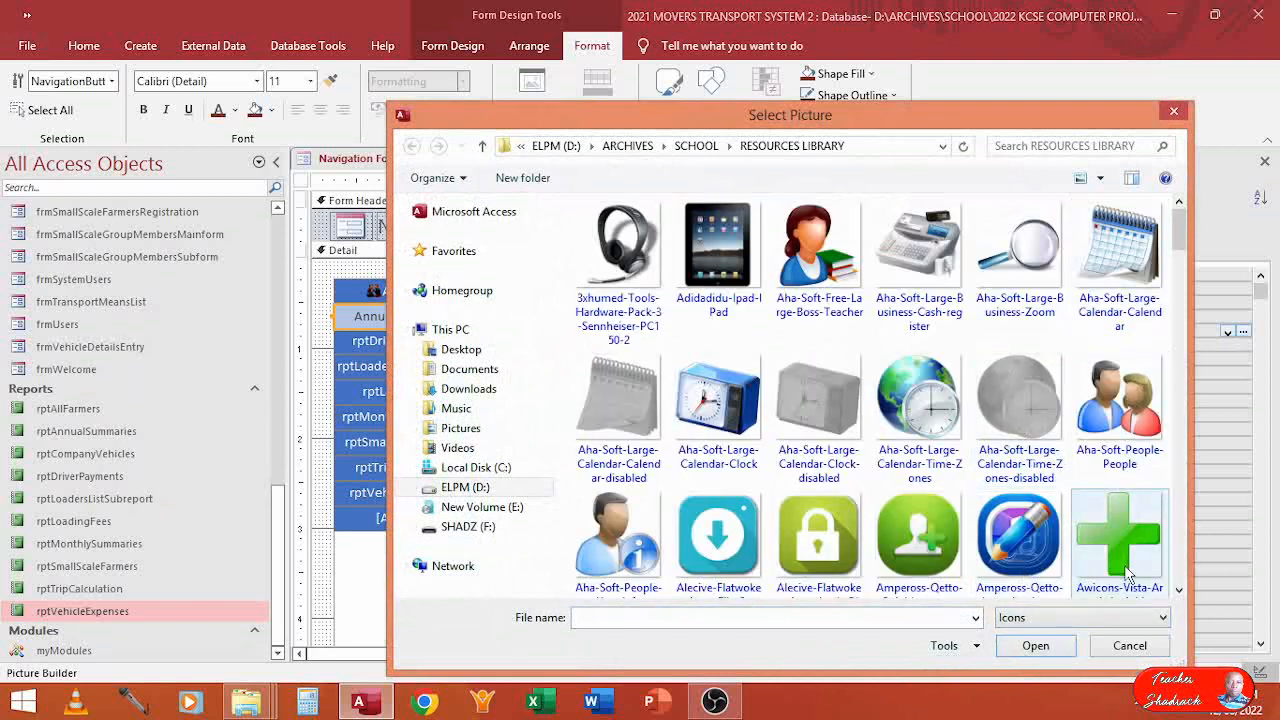
# Set the Annual Summaries button's picture to the icon file Toma4025-Rumax-Folder-documents
pyautogui.click(1178, 592)
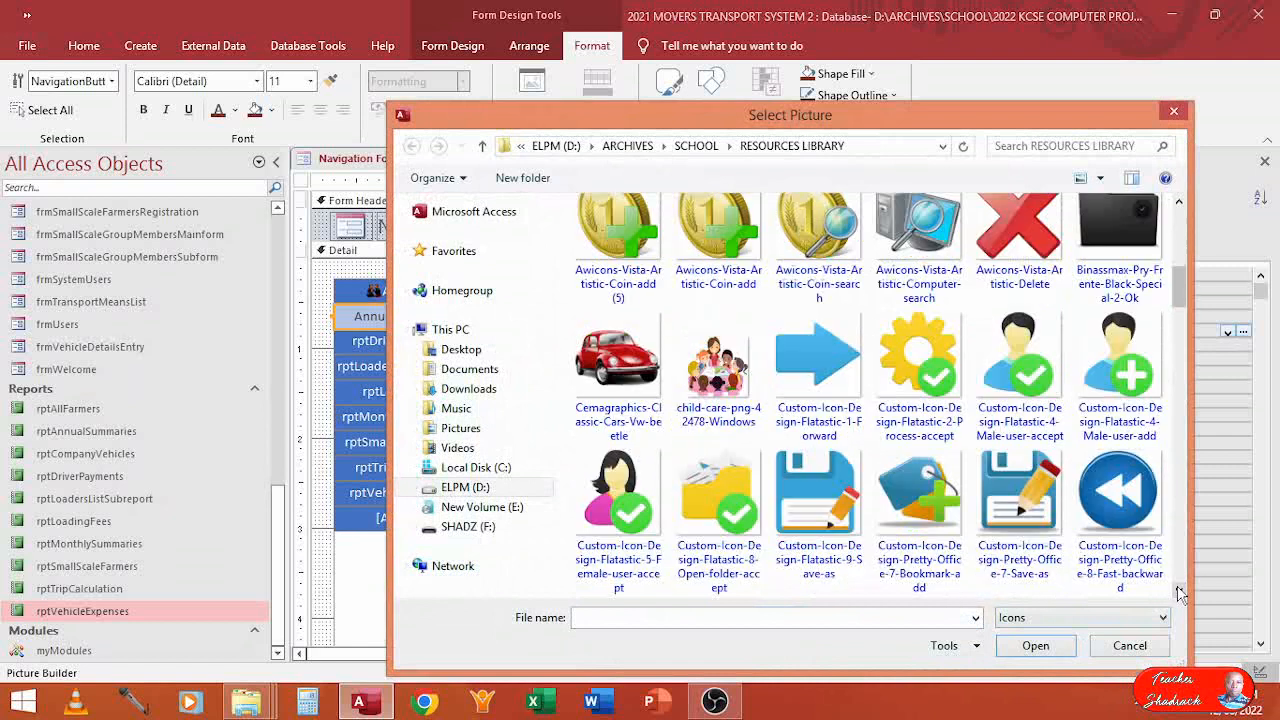
pyautogui.click(1178, 592)
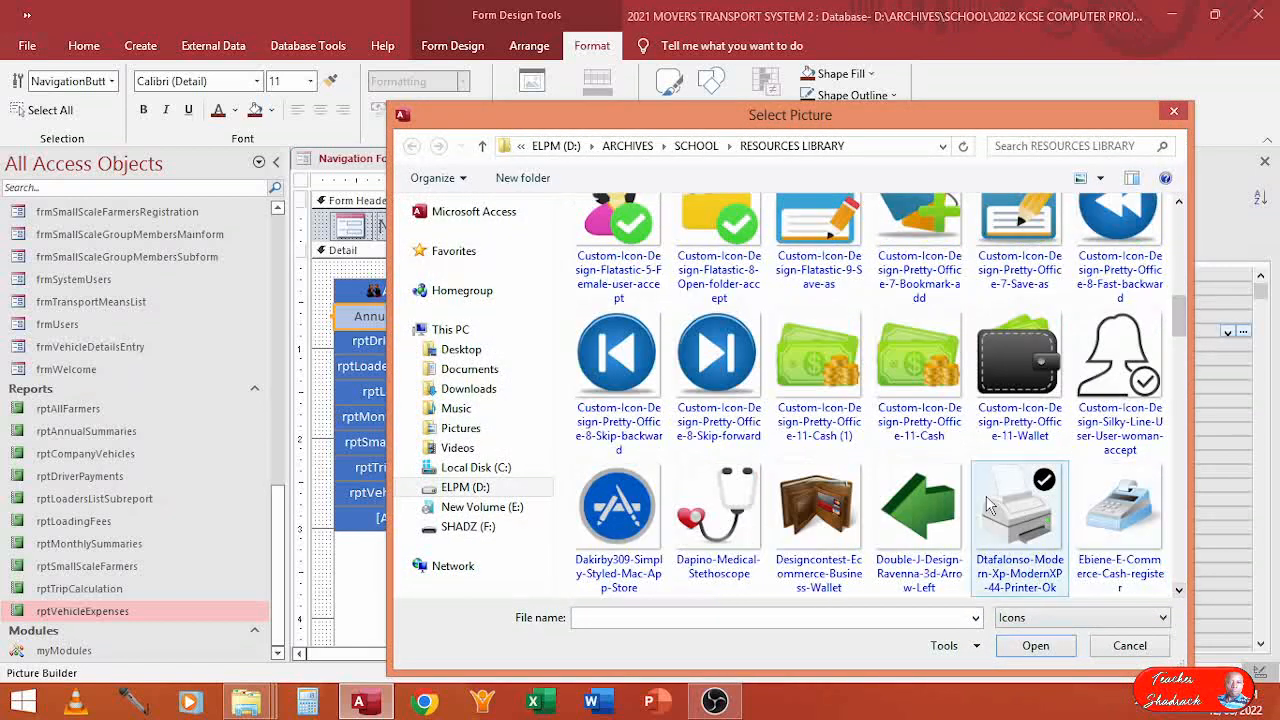
pyautogui.click(1178, 594)
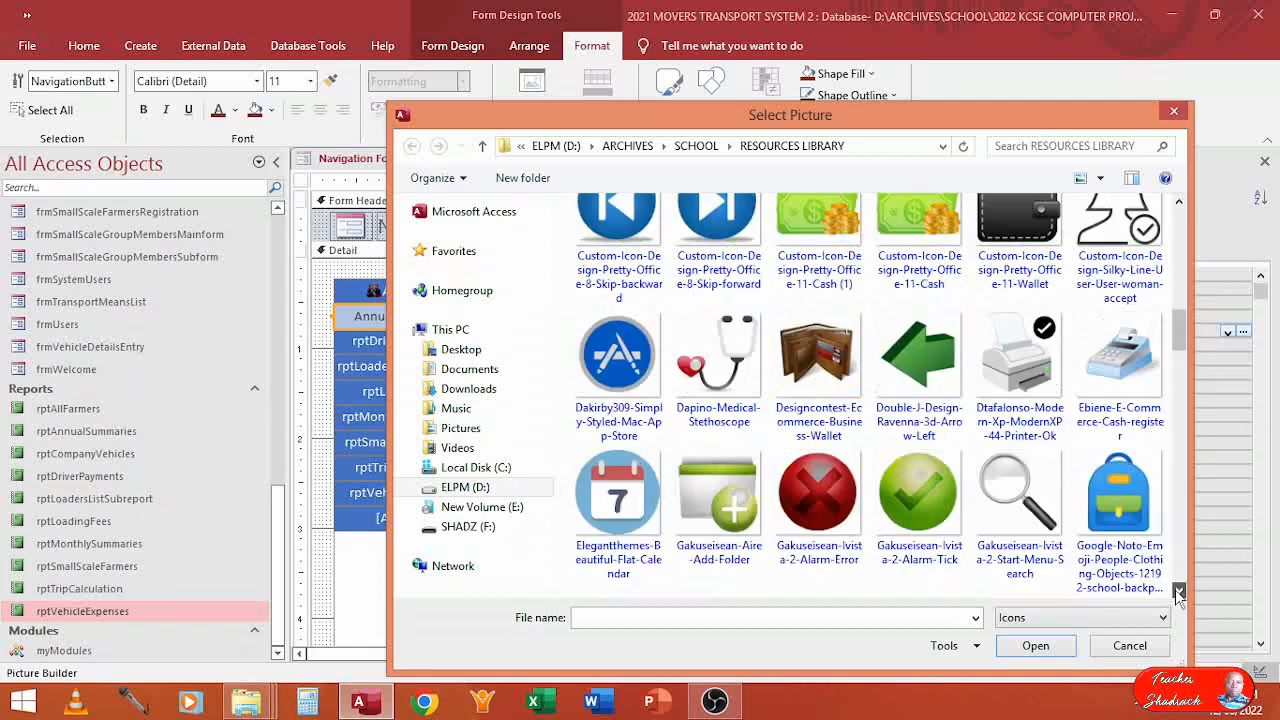
pyautogui.click(1178, 594)
pyautogui.click(1178, 594)
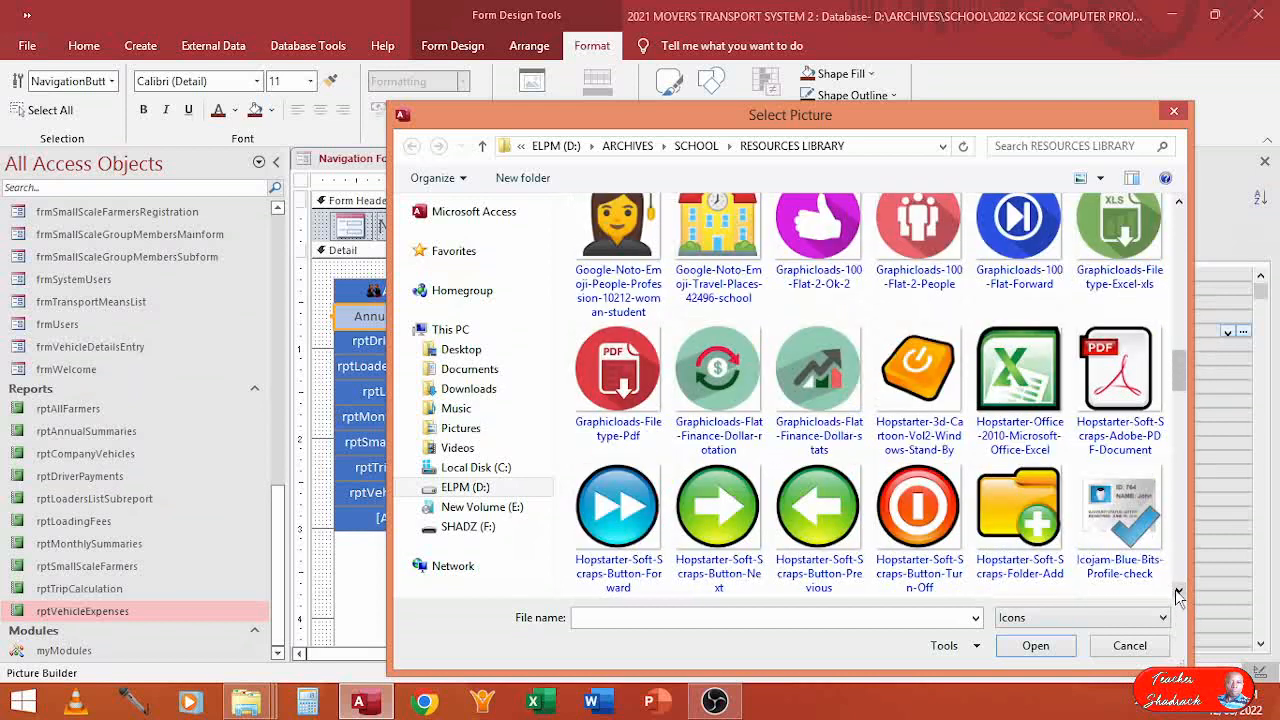
pyautogui.click(1178, 203)
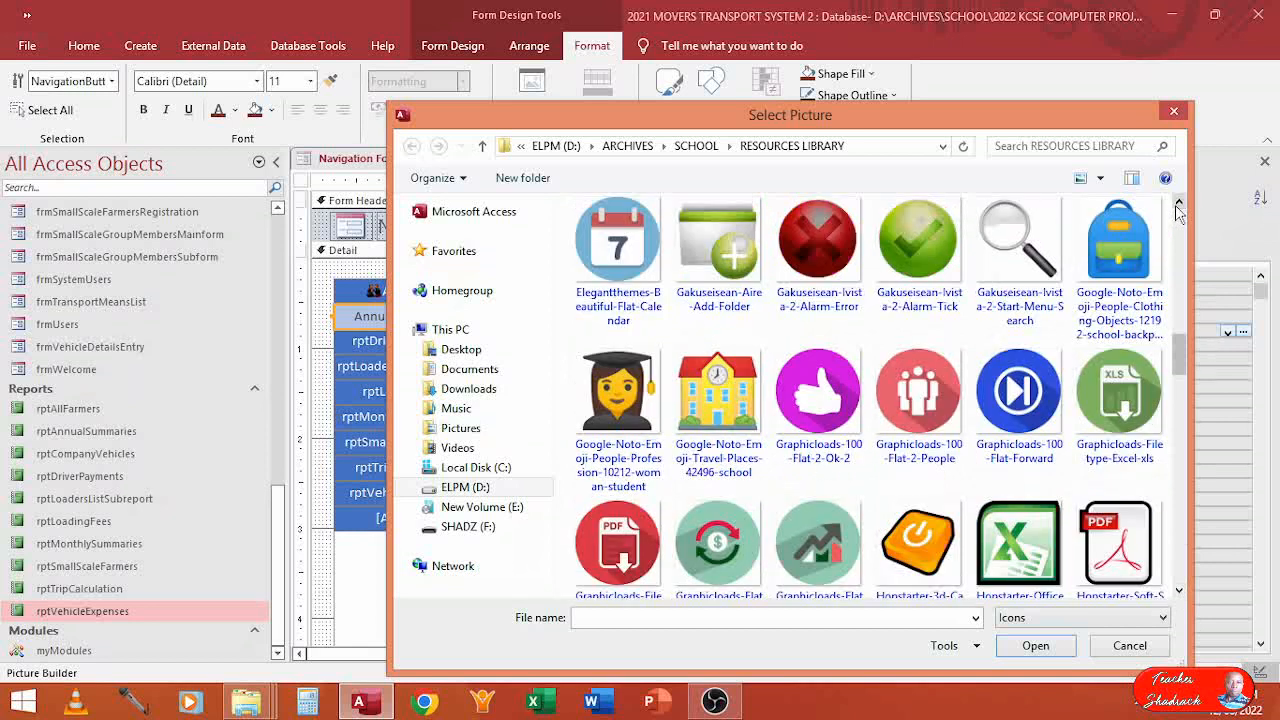
pyautogui.click(1179, 592)
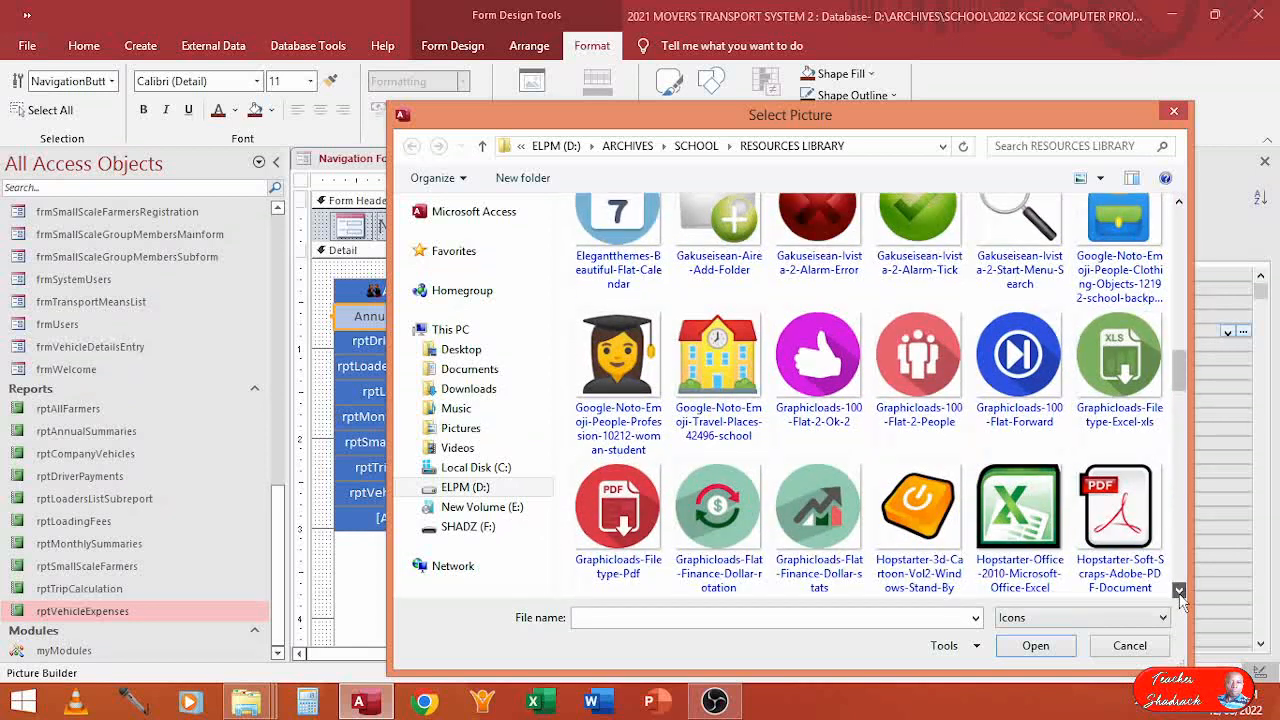
pyautogui.click(1179, 593)
pyautogui.click(1179, 593)
pyautogui.click(1179, 593)
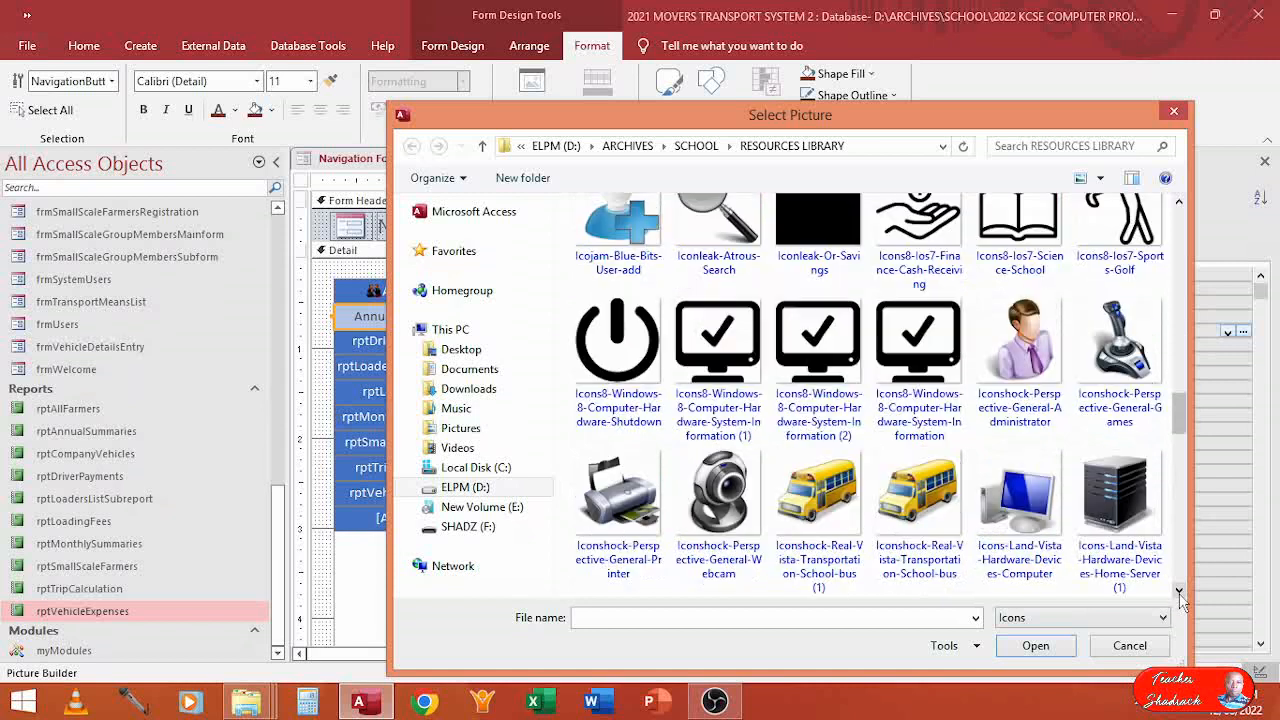
pyautogui.click(1179, 593)
pyautogui.click(1179, 593)
pyautogui.click(1179, 593)
pyautogui.click(1179, 593)
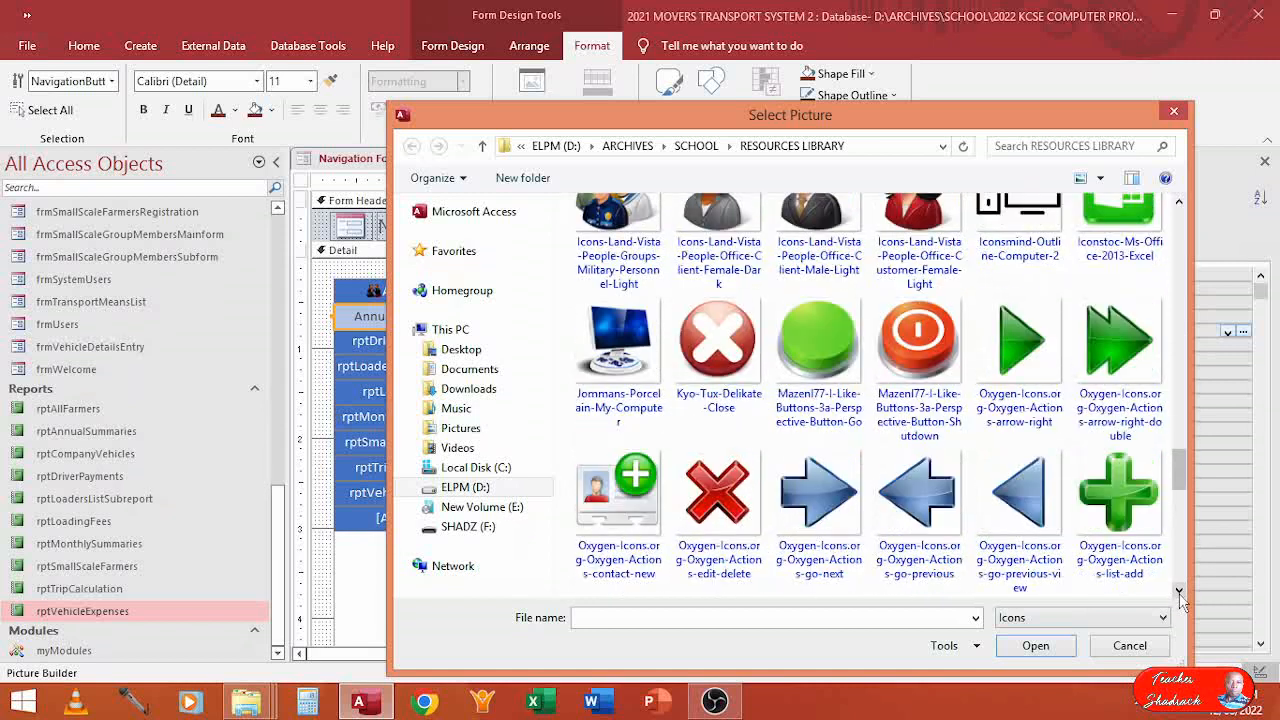
pyautogui.click(1179, 593)
pyautogui.click(1179, 593)
pyautogui.click(1179, 593)
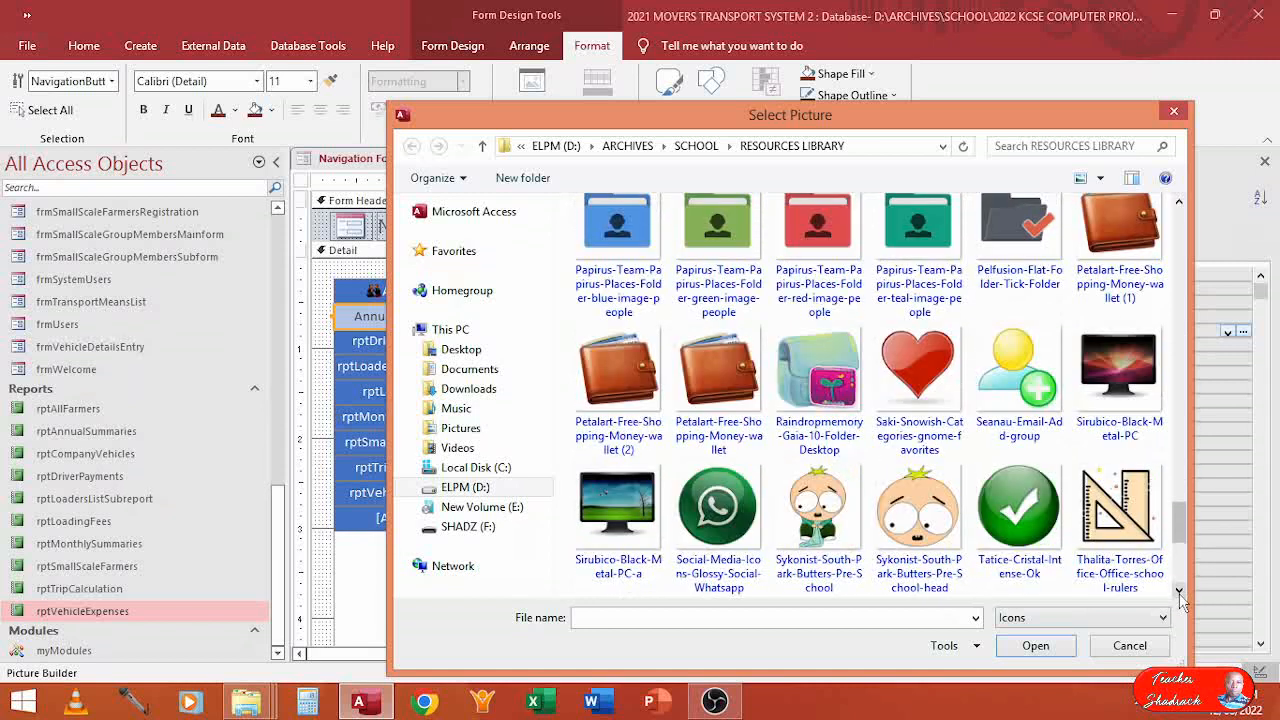
pyautogui.click(1179, 593)
pyautogui.click(1179, 593)
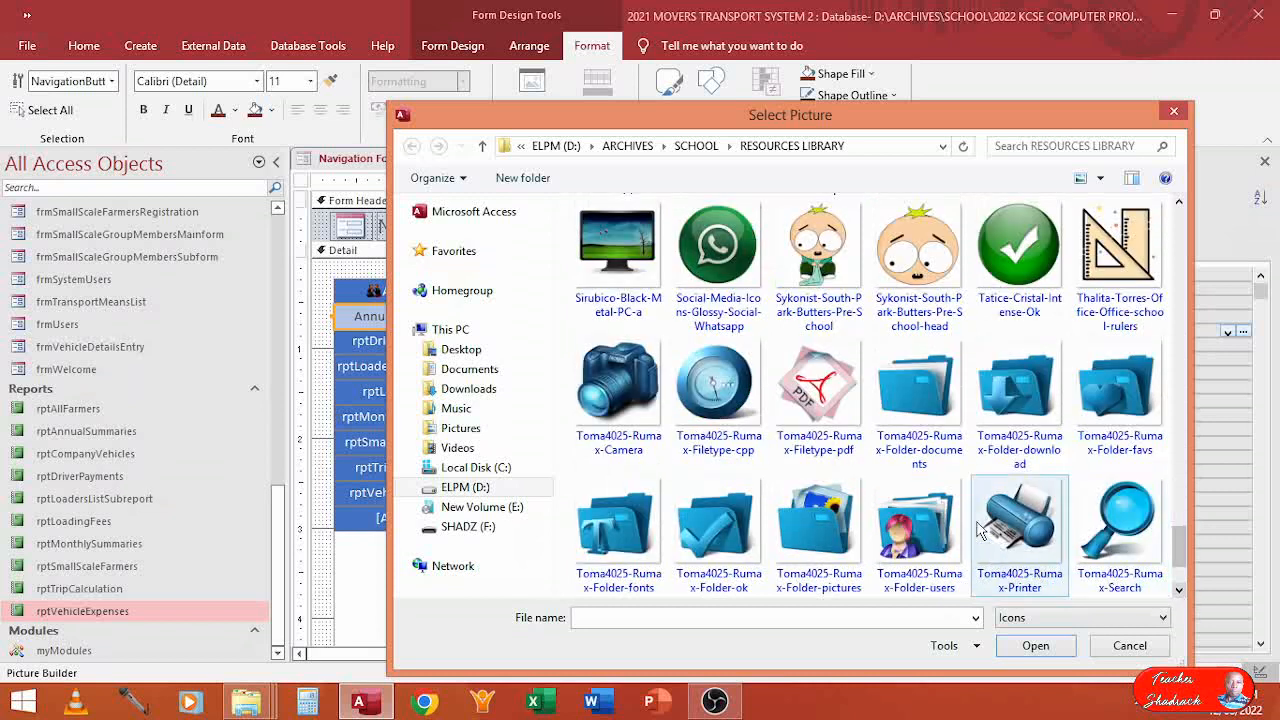
pyautogui.click(920, 393)
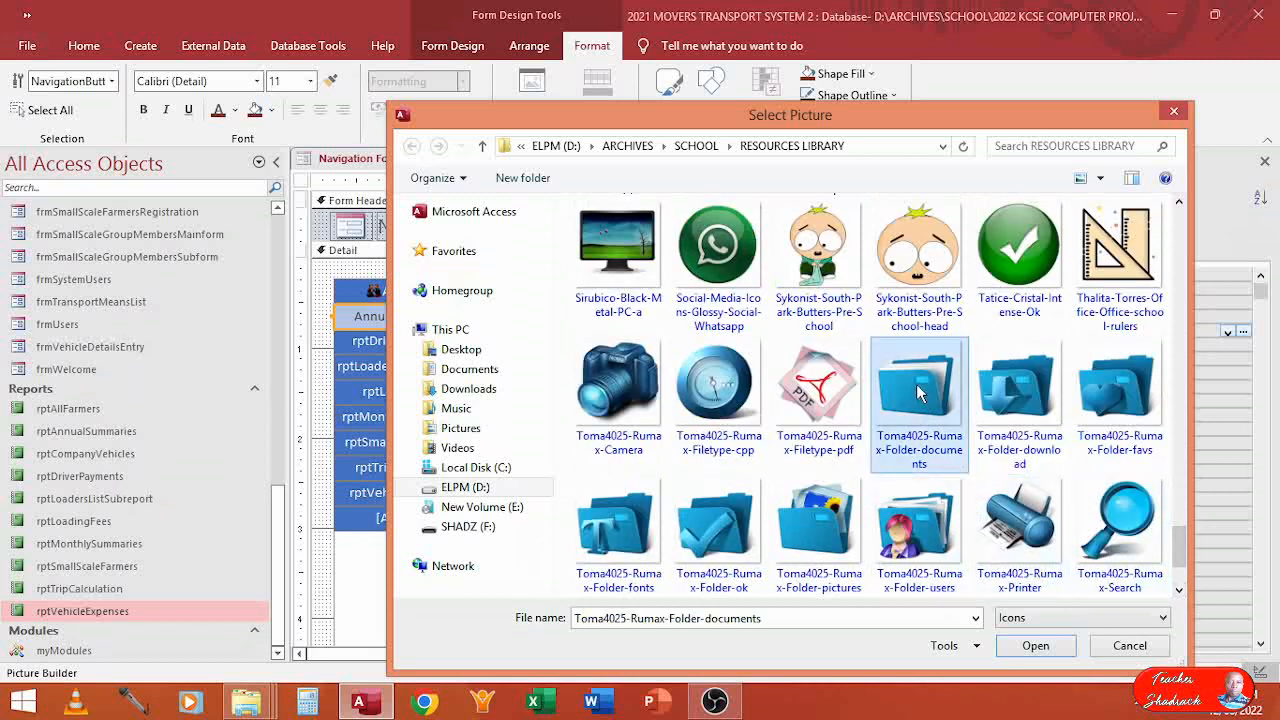
pyautogui.doubleClick(920, 393)
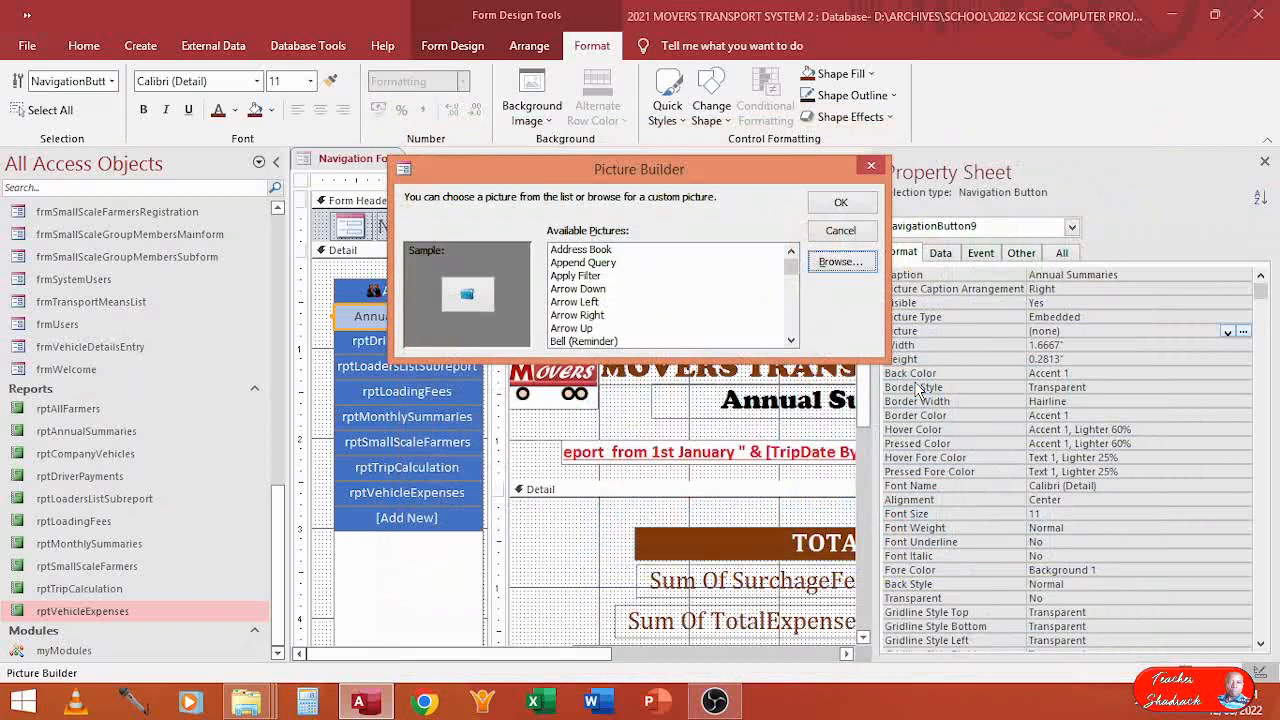
pyautogui.click(839, 204)
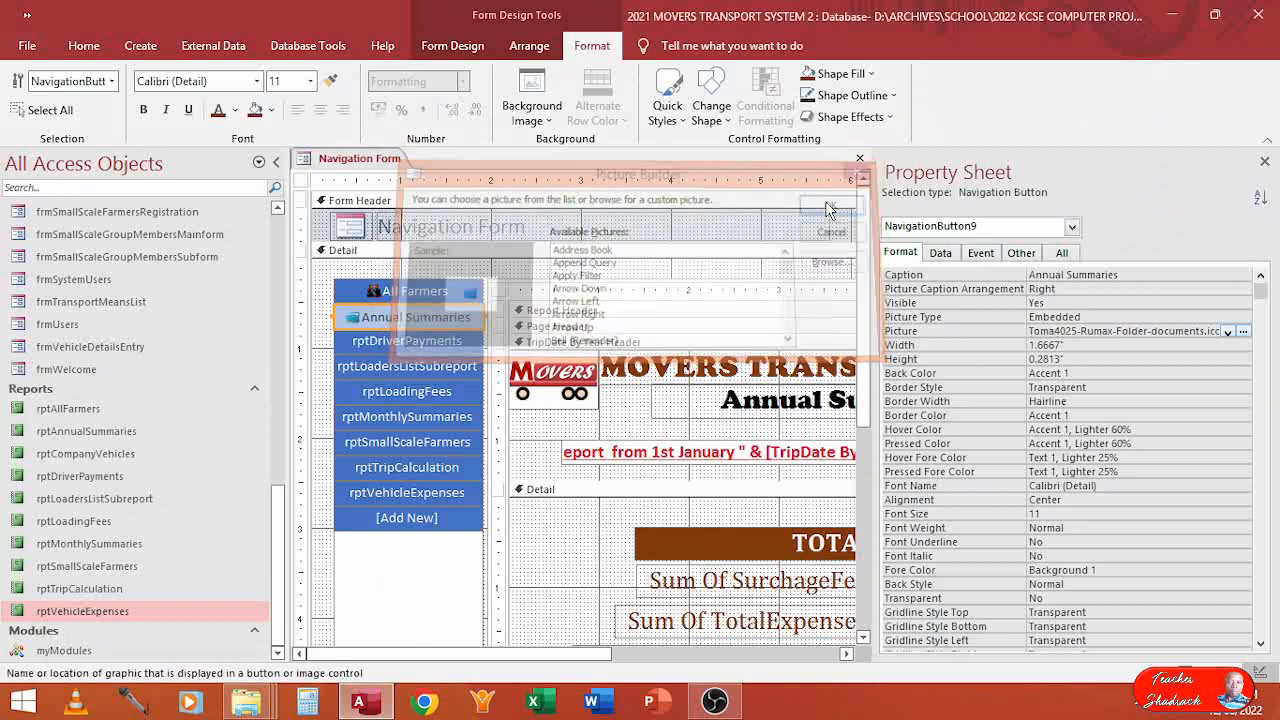
# Change the form header title to Reports Printing/Display form
pyautogui.click(414, 620)
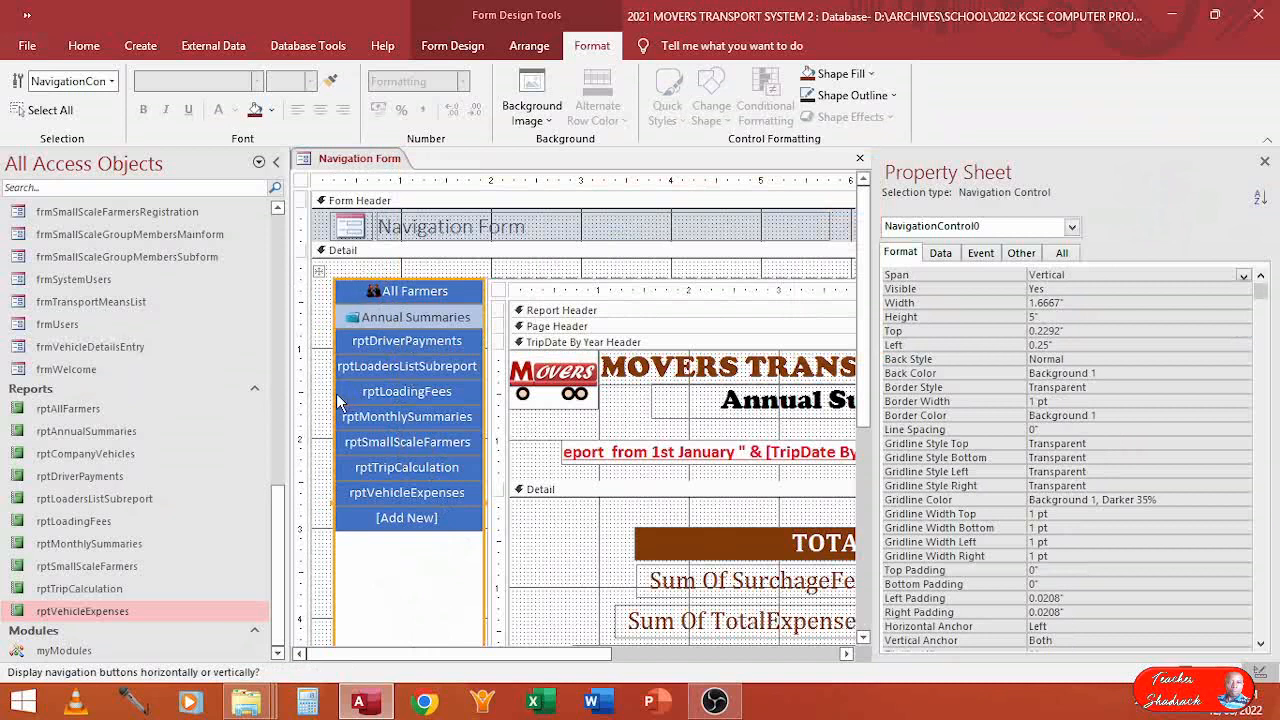
pyautogui.click(512, 232)
pyautogui.click(528, 229)
pyautogui.moveTo(528, 229); pyautogui.dragTo(372, 232)
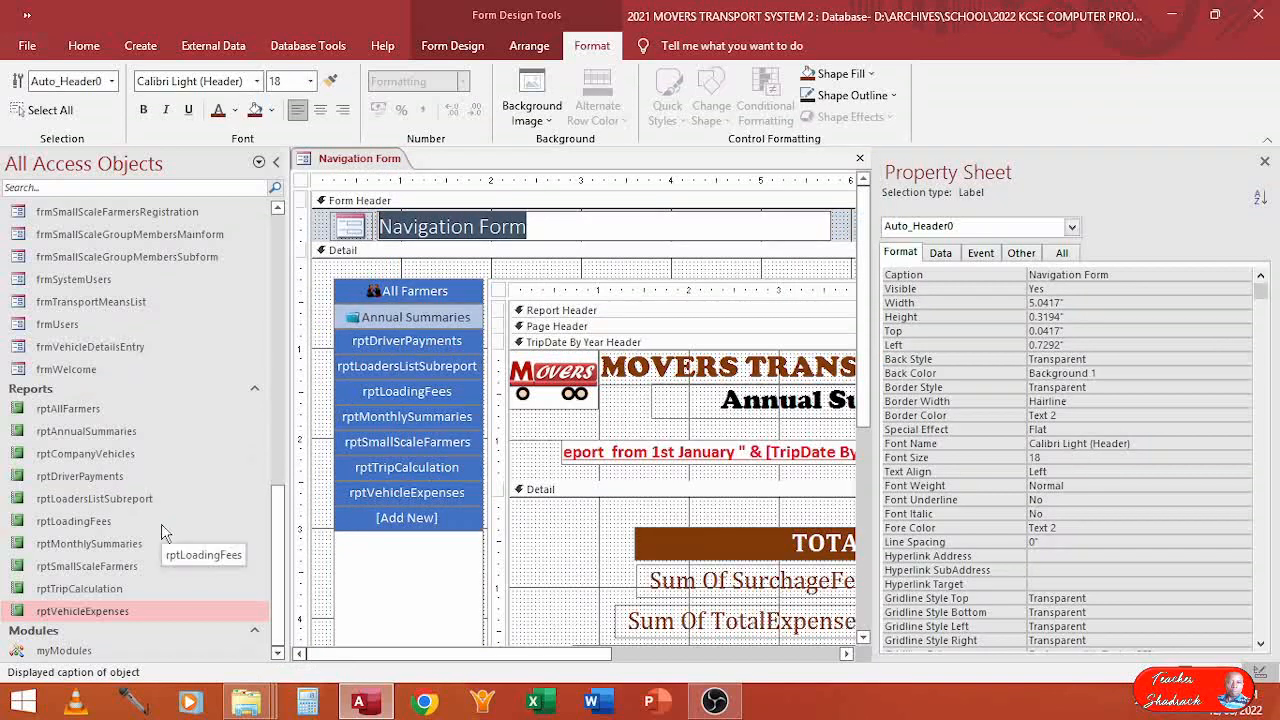
pyautogui.press('capslock')
pyautogui.write('Reports Prin')
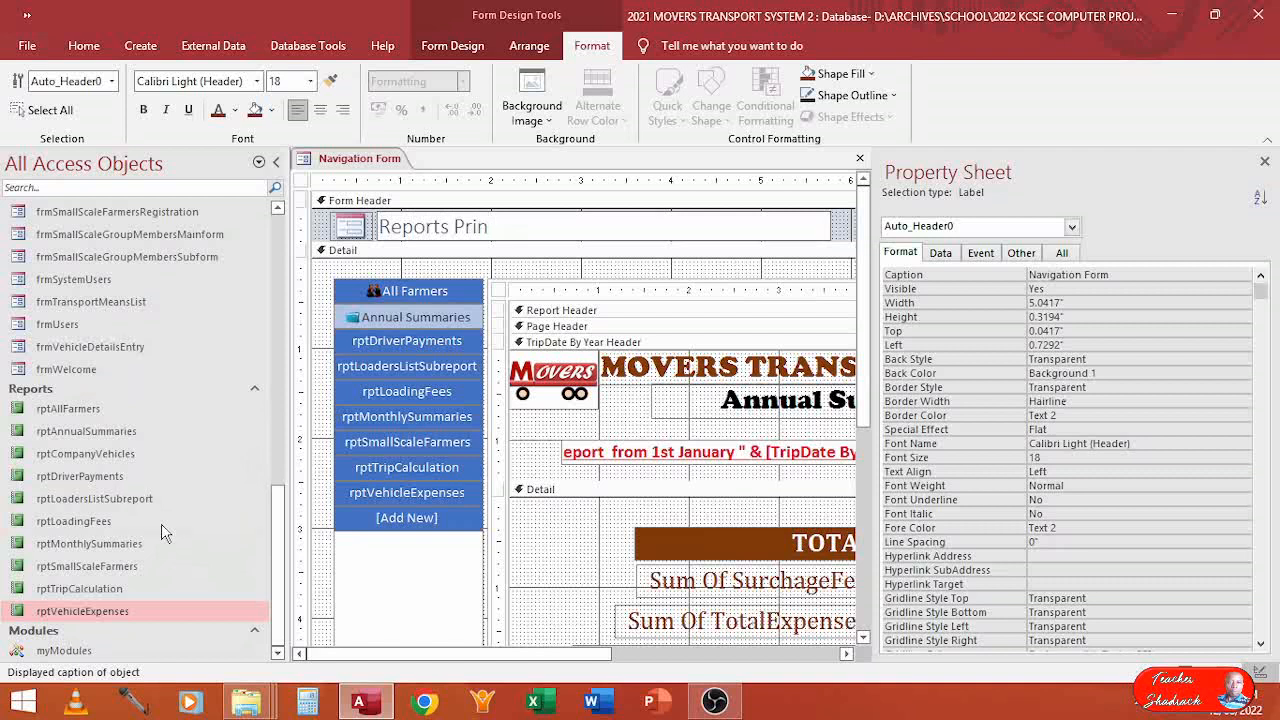
pyautogui.write('ting/Display ')
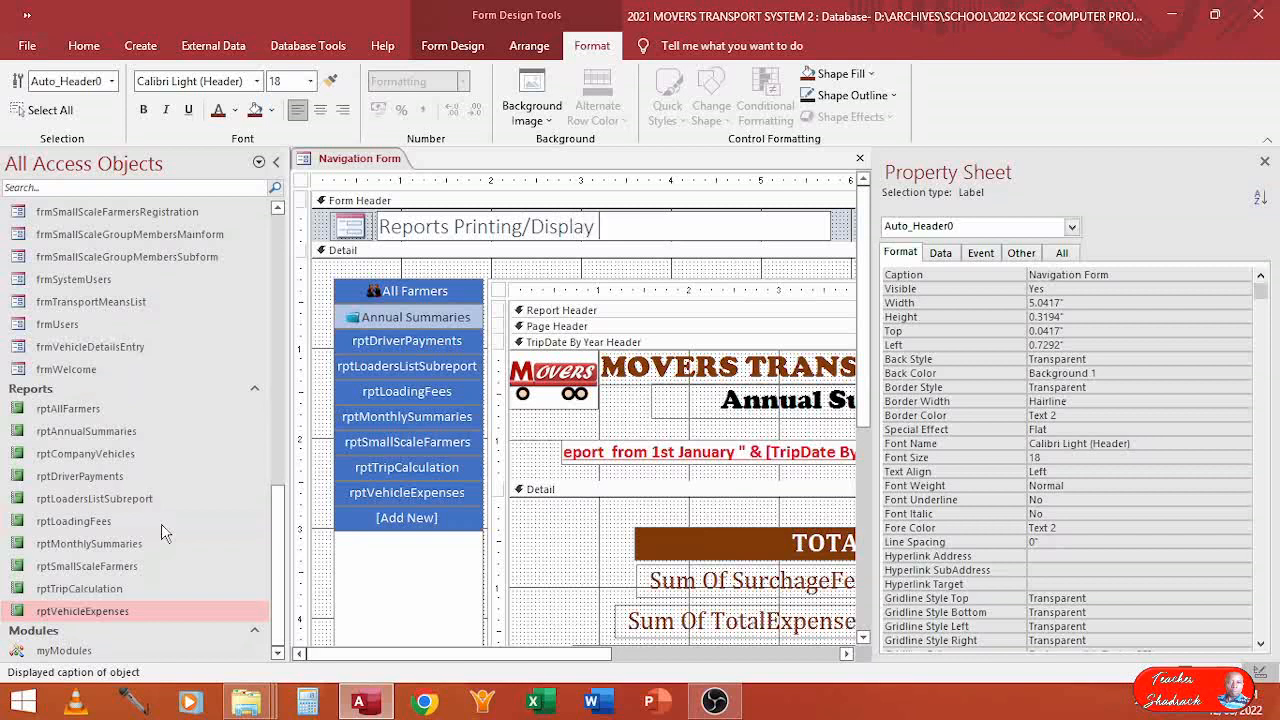
pyautogui.write('form')
pyautogui.click(308, 229)
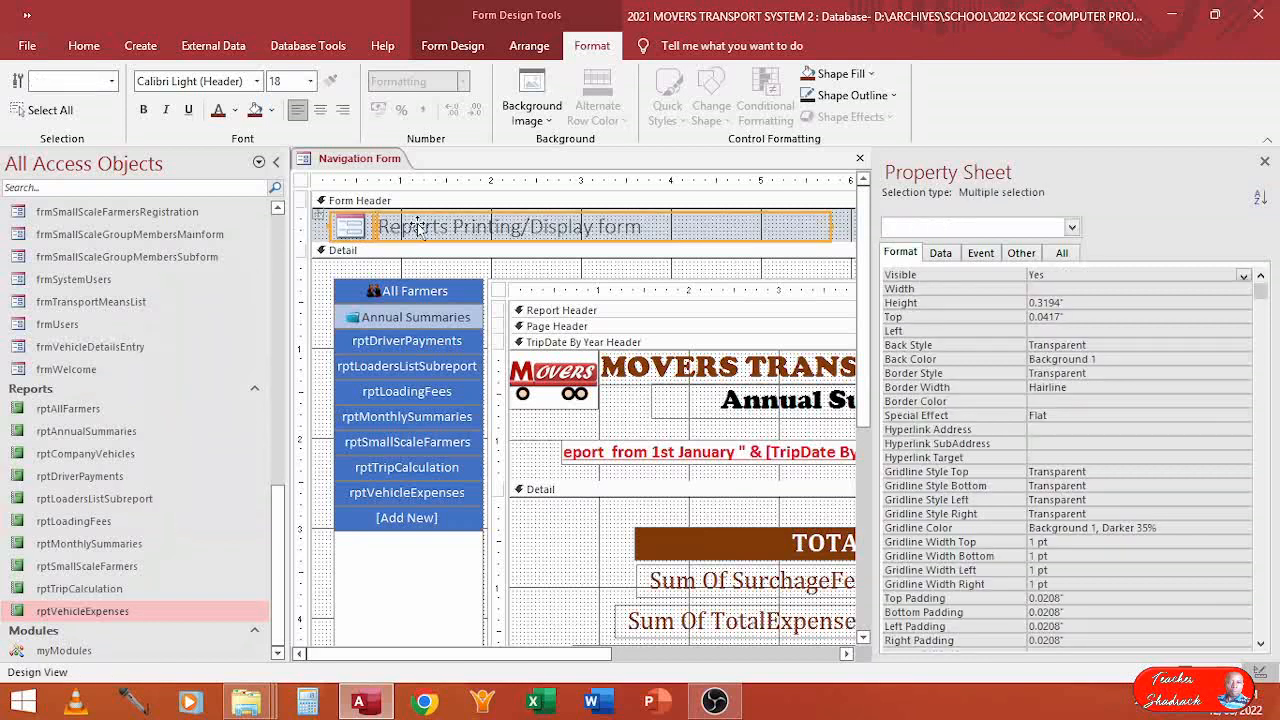
# Make the header title label bold with the font colour Accent 2, Darker 50%
pyautogui.click(848, 222)
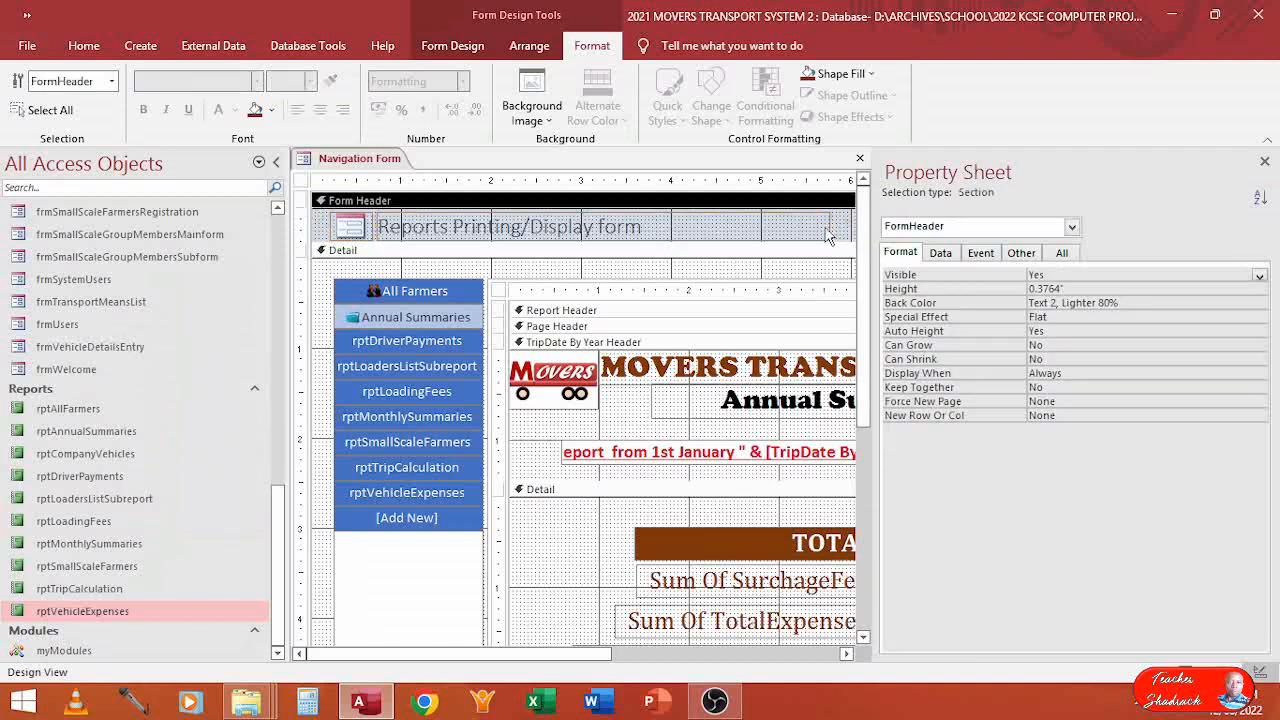
pyautogui.click(830, 232)
pyautogui.click(218, 110)
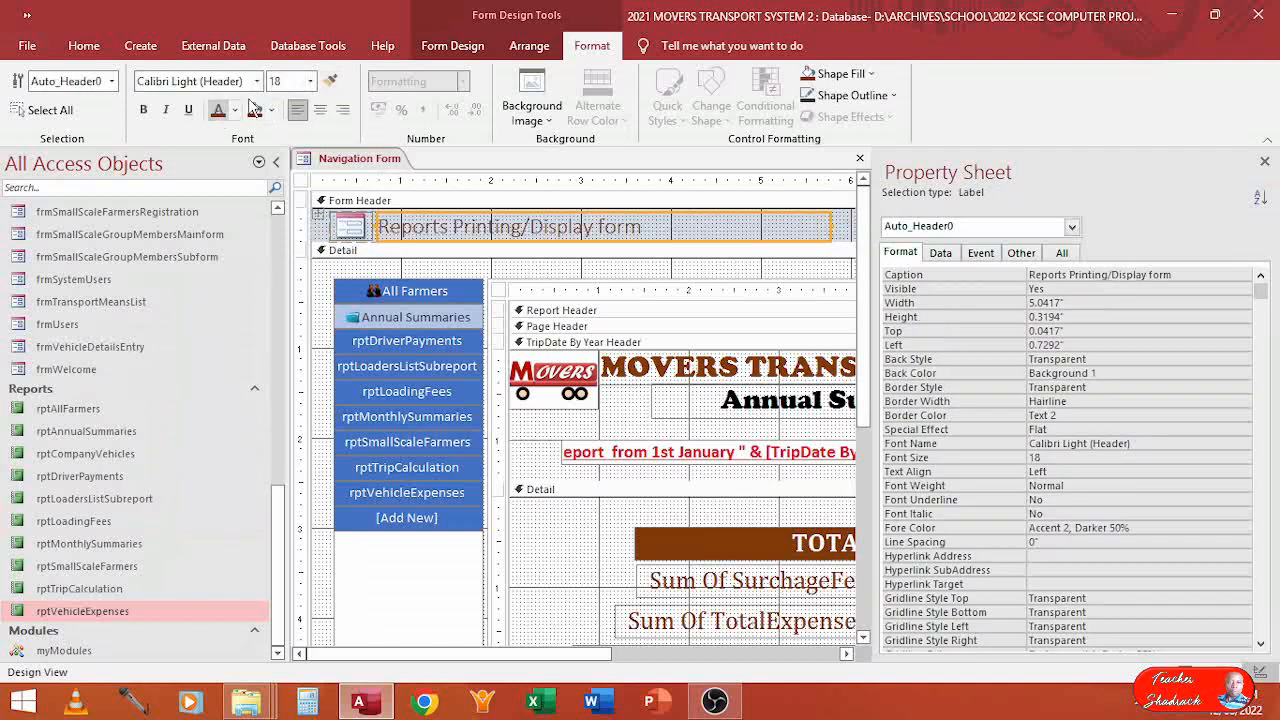
pyautogui.click(143, 110)
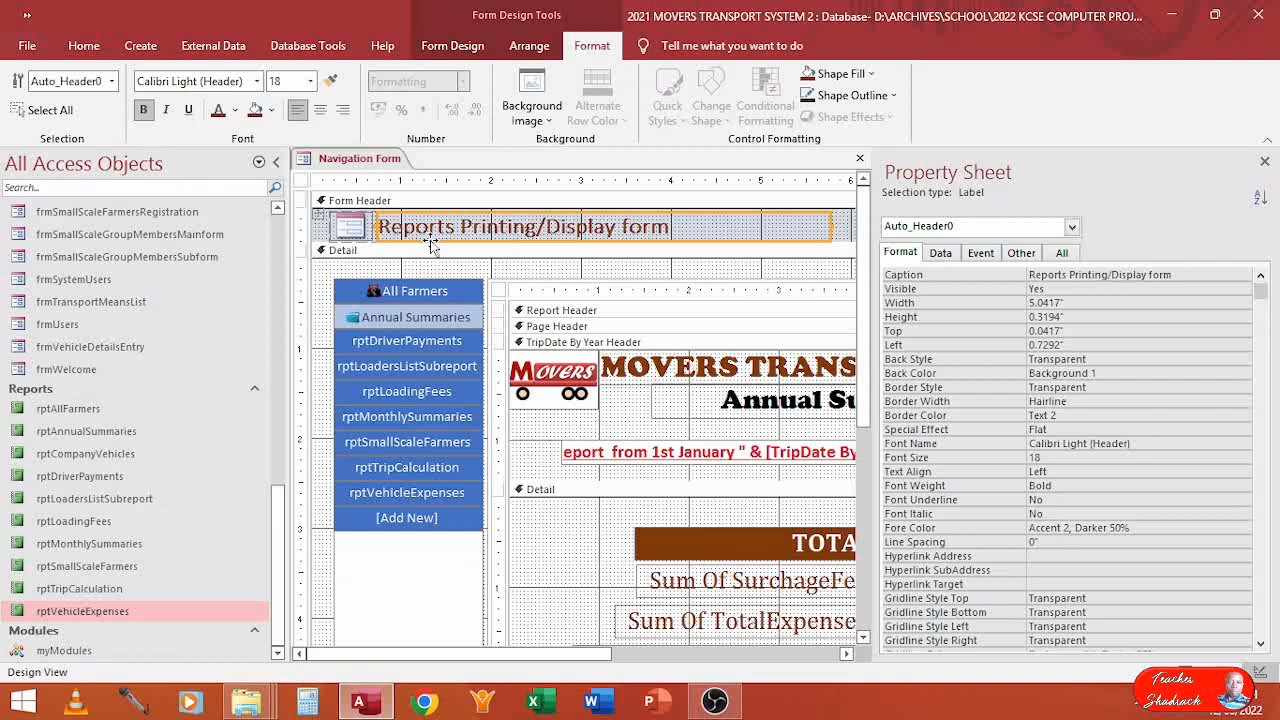
pyautogui.click(420, 203)
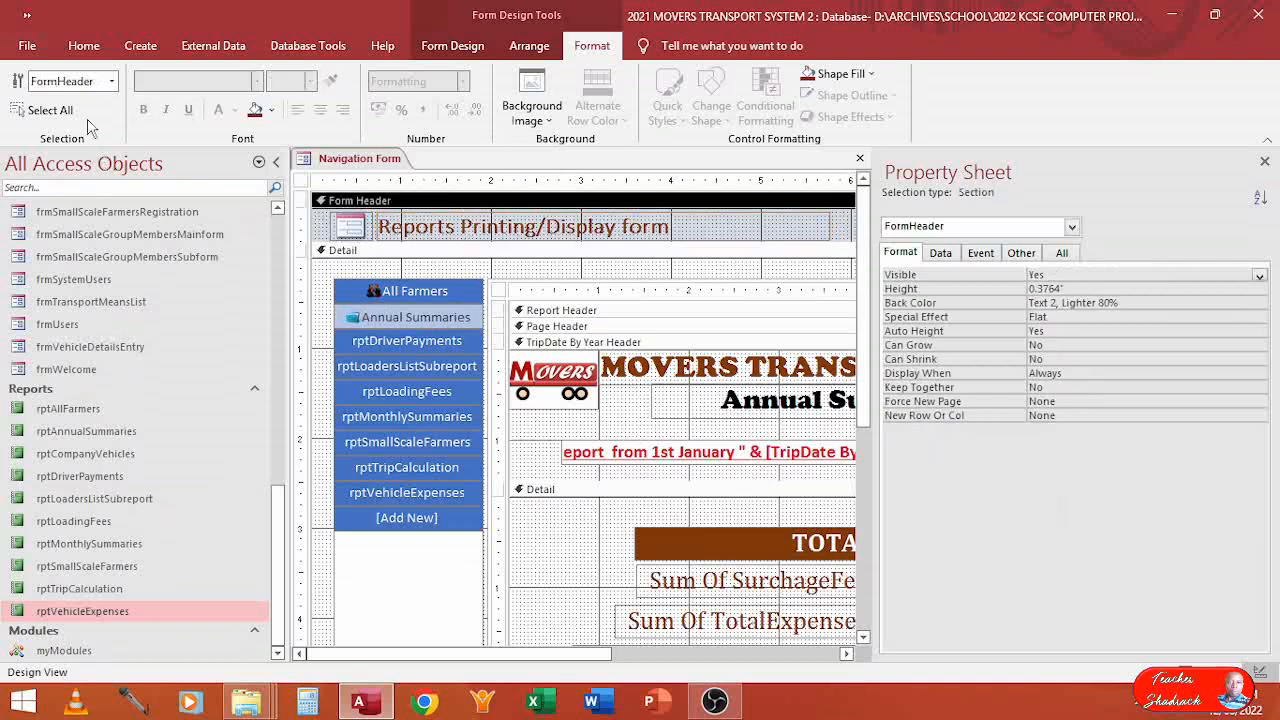
# Show the form in Form View and check its report tabs, including Annual Summaries and All Farmers
pyautogui.click(80, 47)
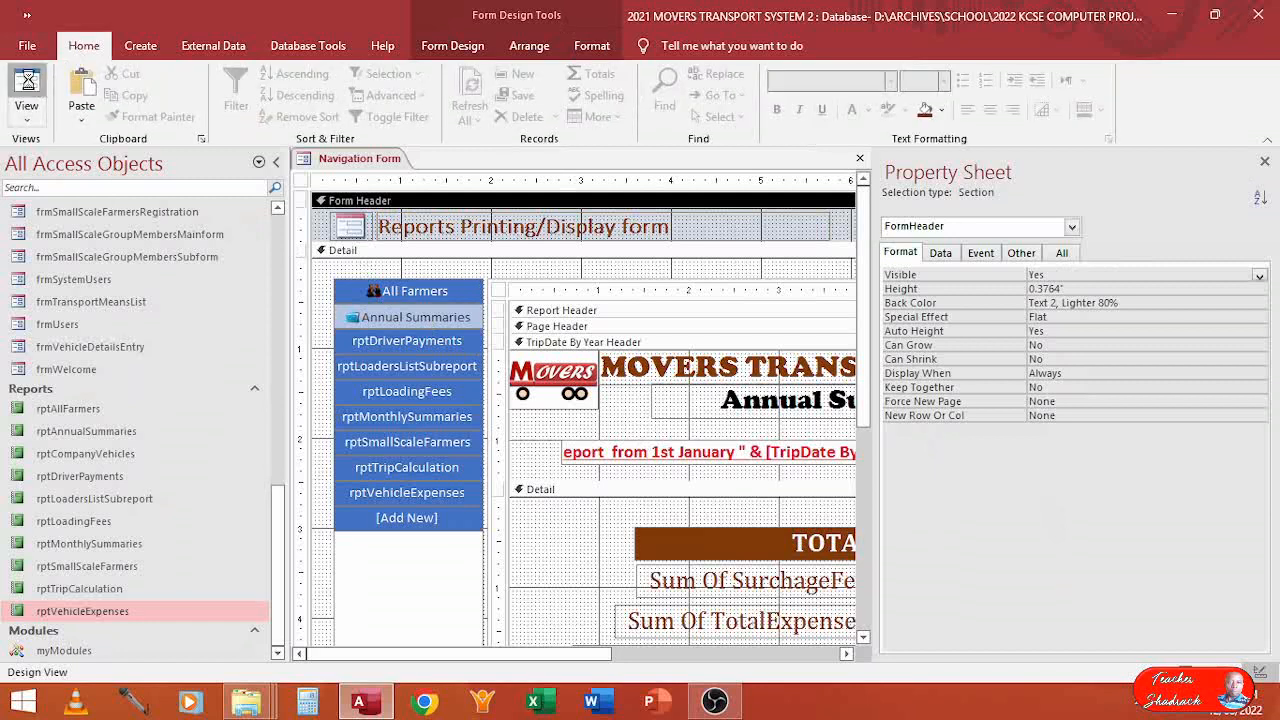
pyautogui.click(26, 90)
pyautogui.click(386, 289)
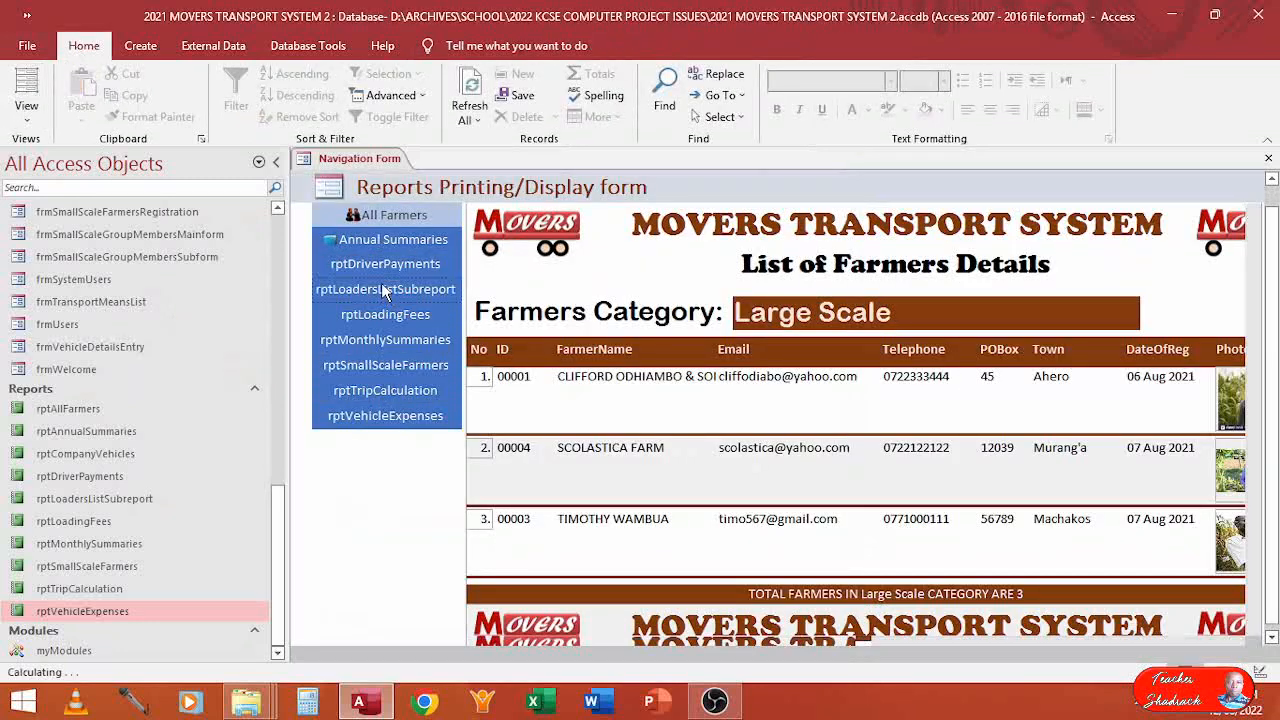
pyautogui.click(370, 244)
pyautogui.click(378, 264)
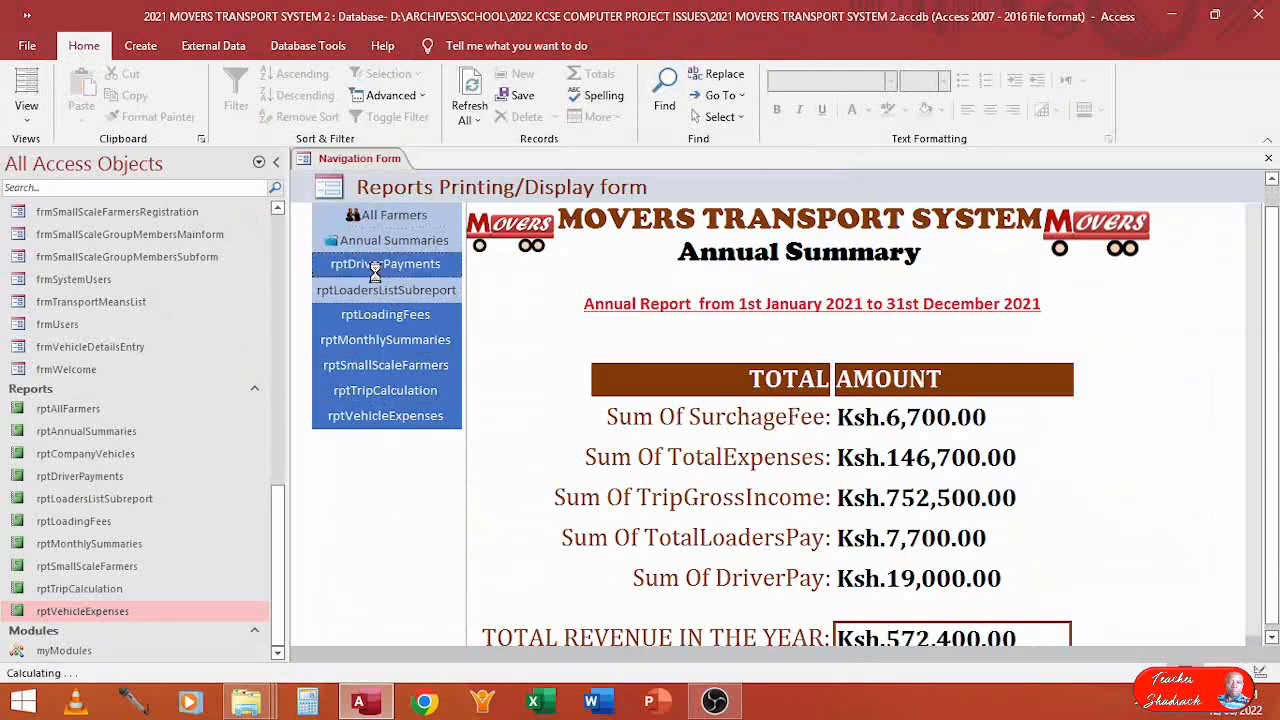
pyautogui.click(368, 218)
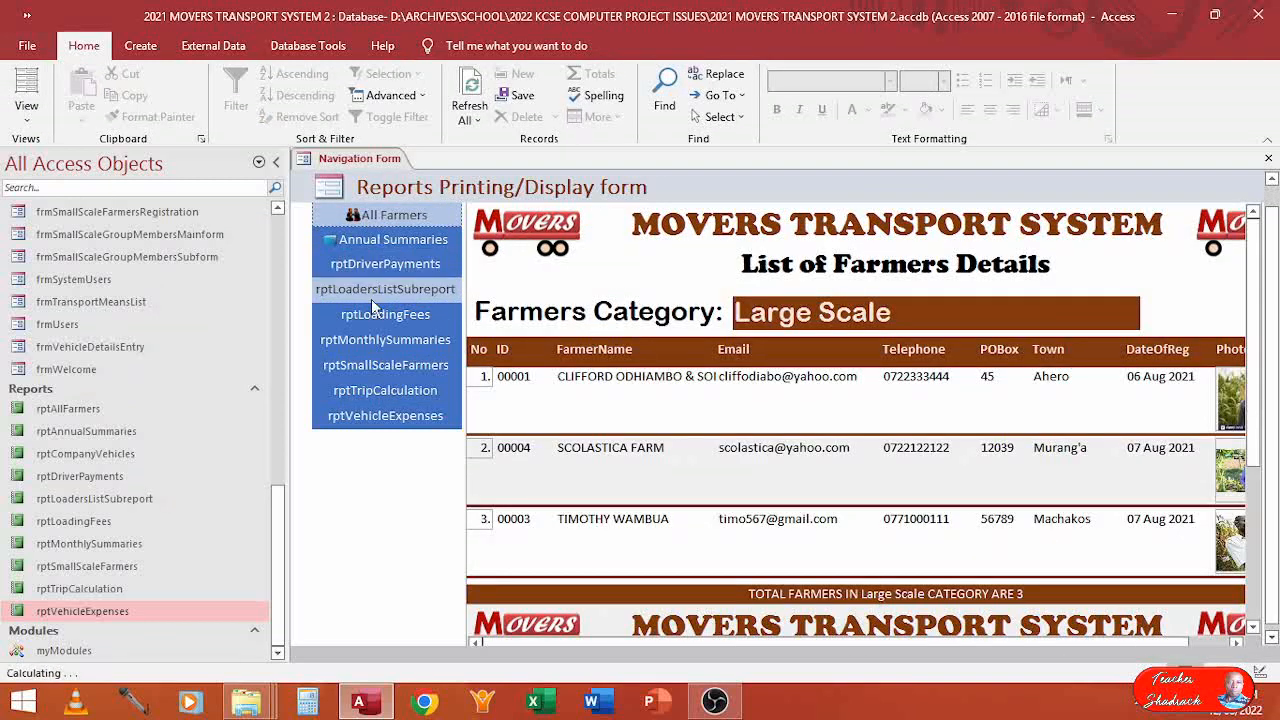
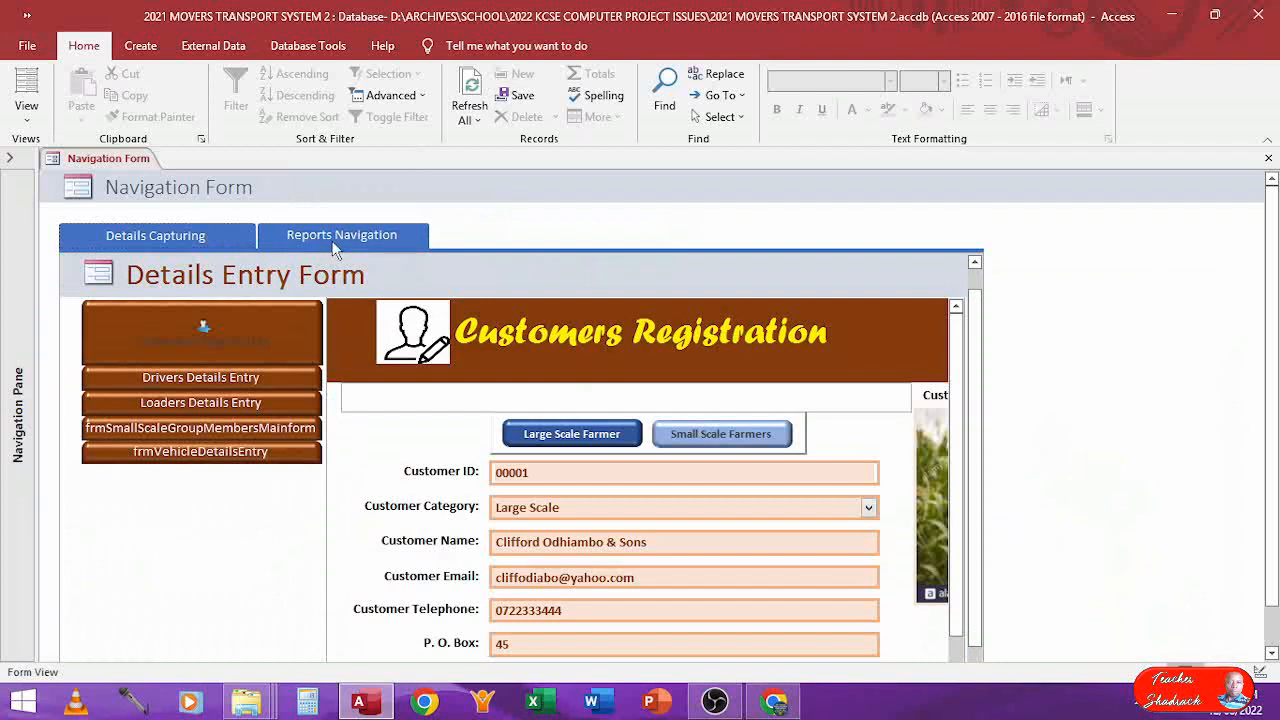
# Check the main navigation form's Reports Navigation and Details Capturing tabs, including the Drivers and Loaders Details Entry forms
pyautogui.click(336, 240)
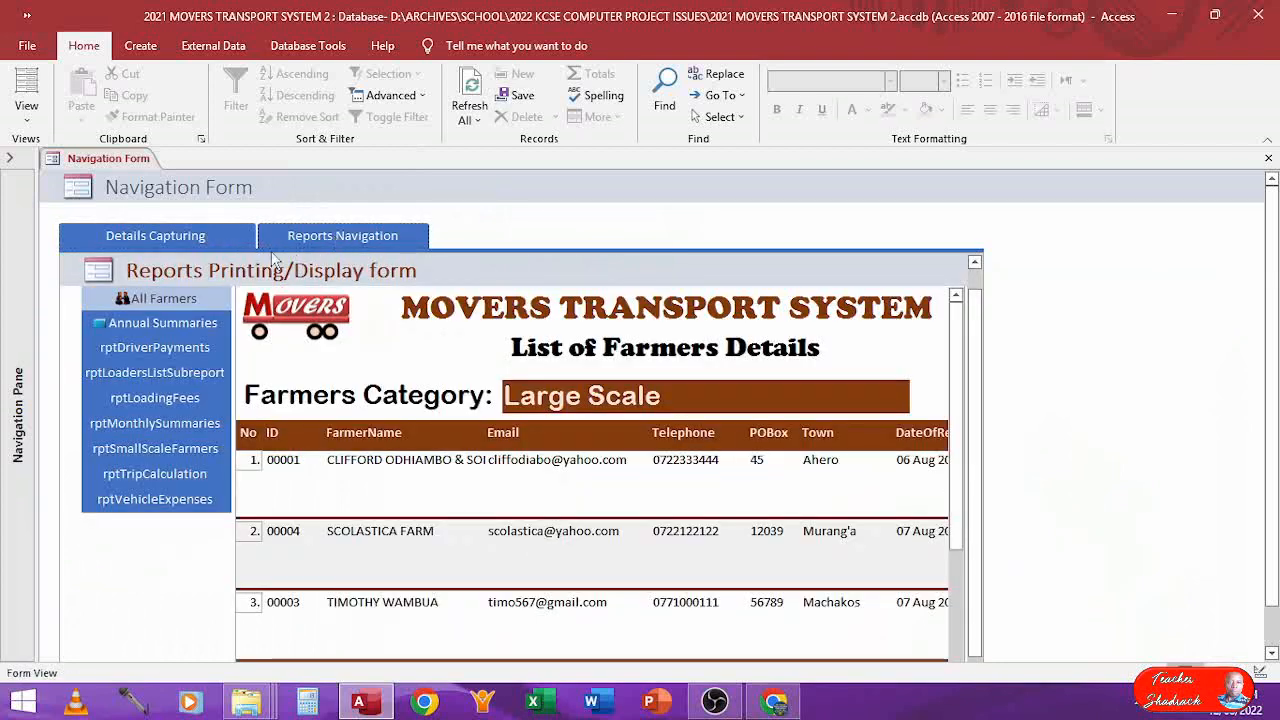
pyautogui.click(200, 237)
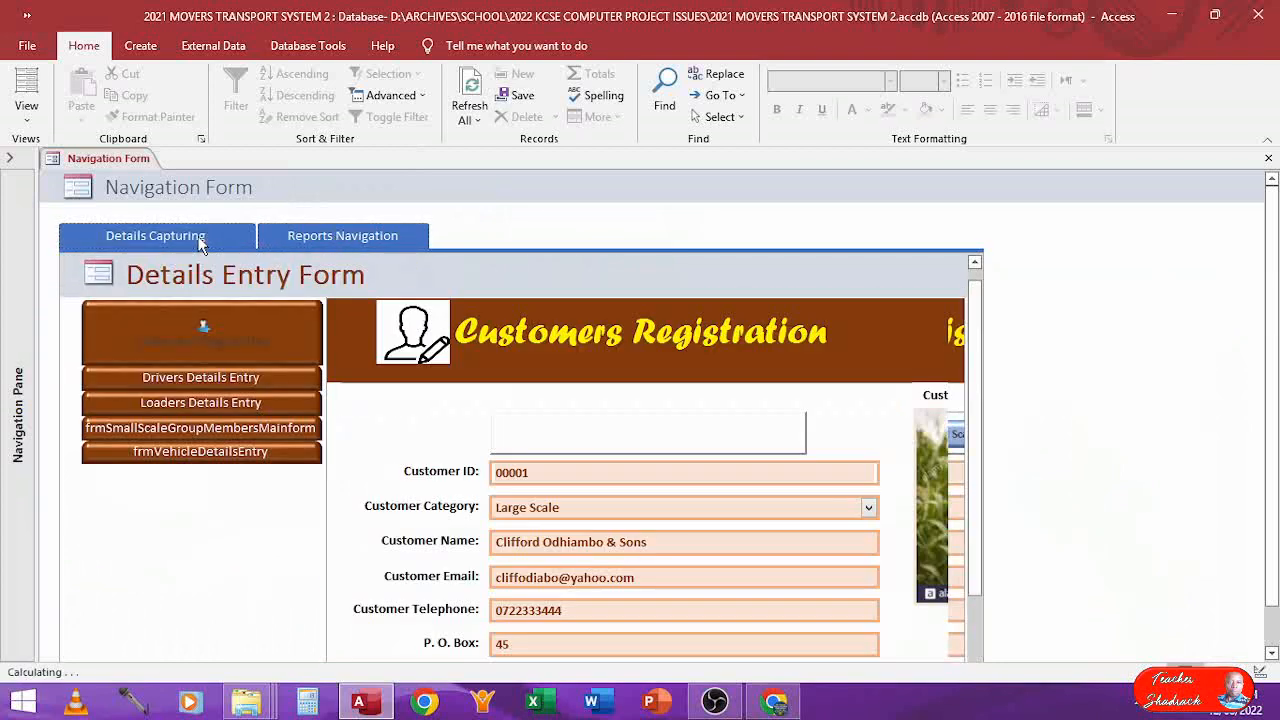
pyautogui.click(185, 377)
pyautogui.click(177, 402)
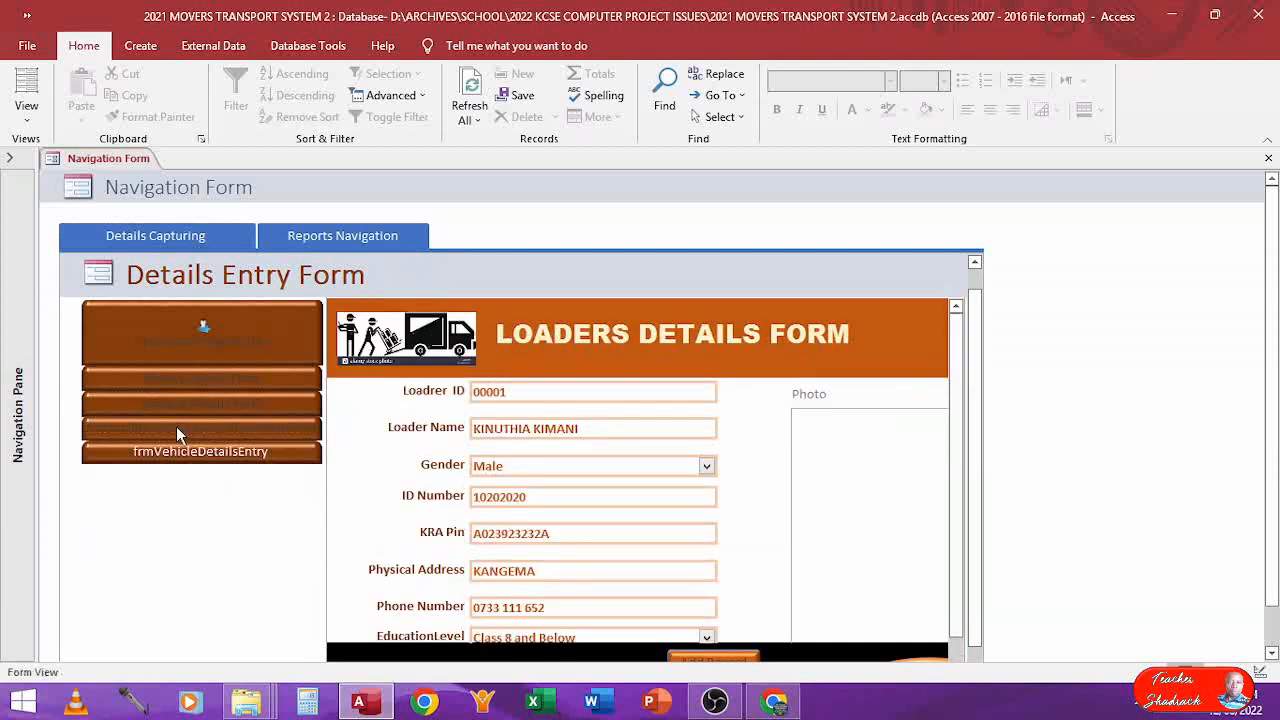
# Check the small scale group members form and the loading fees, loaders list, driver payments and small scale farmers reports in the main navigation form
pyautogui.click(177, 428)
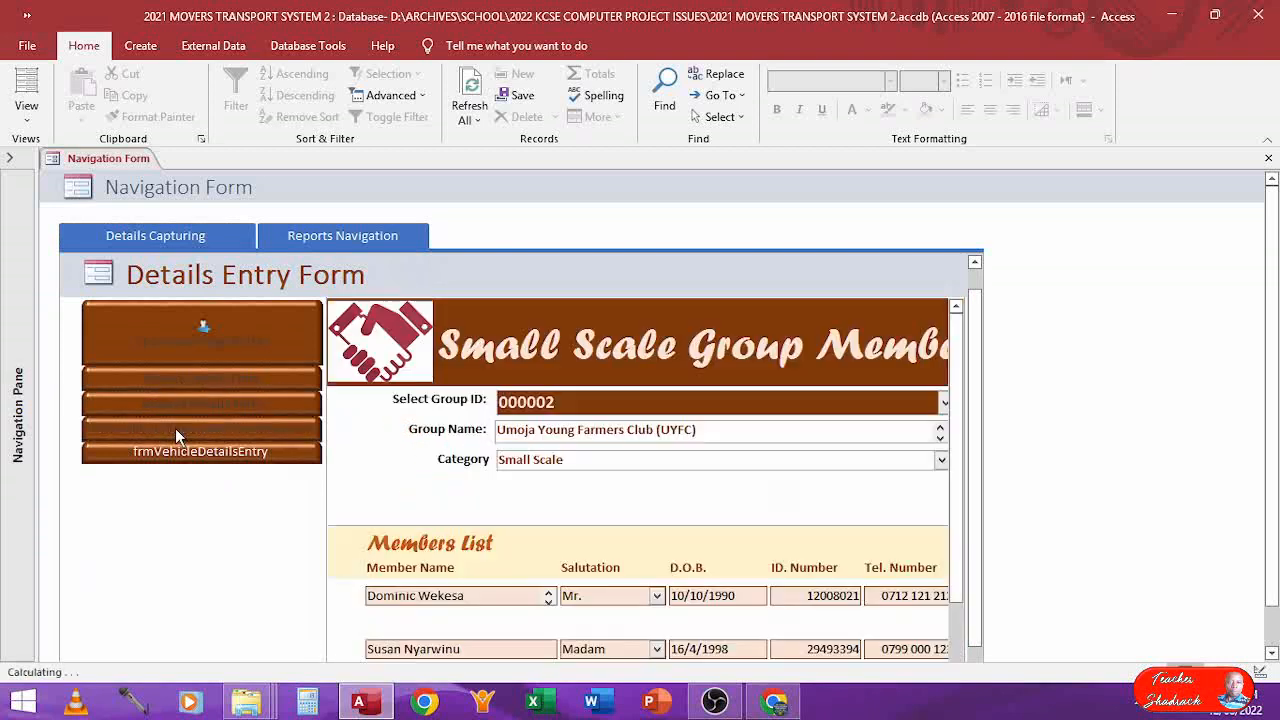
pyautogui.click(338, 236)
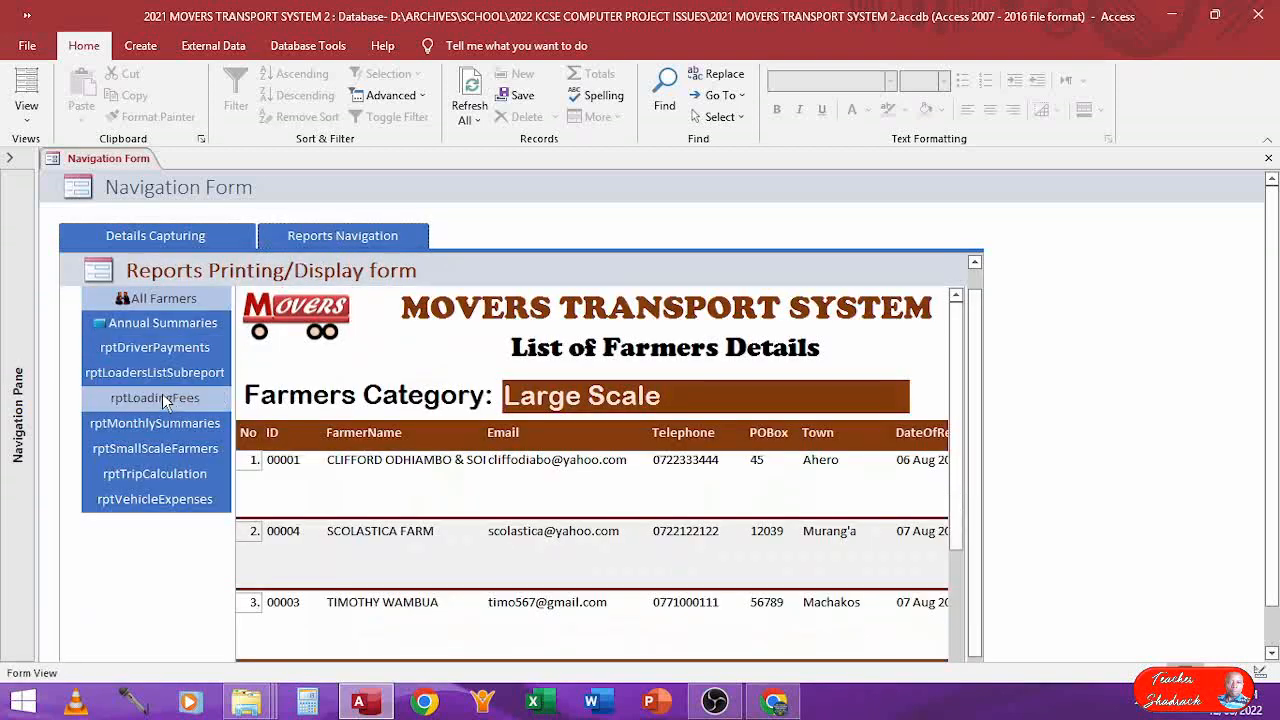
pyautogui.click(165, 399)
pyautogui.click(167, 371)
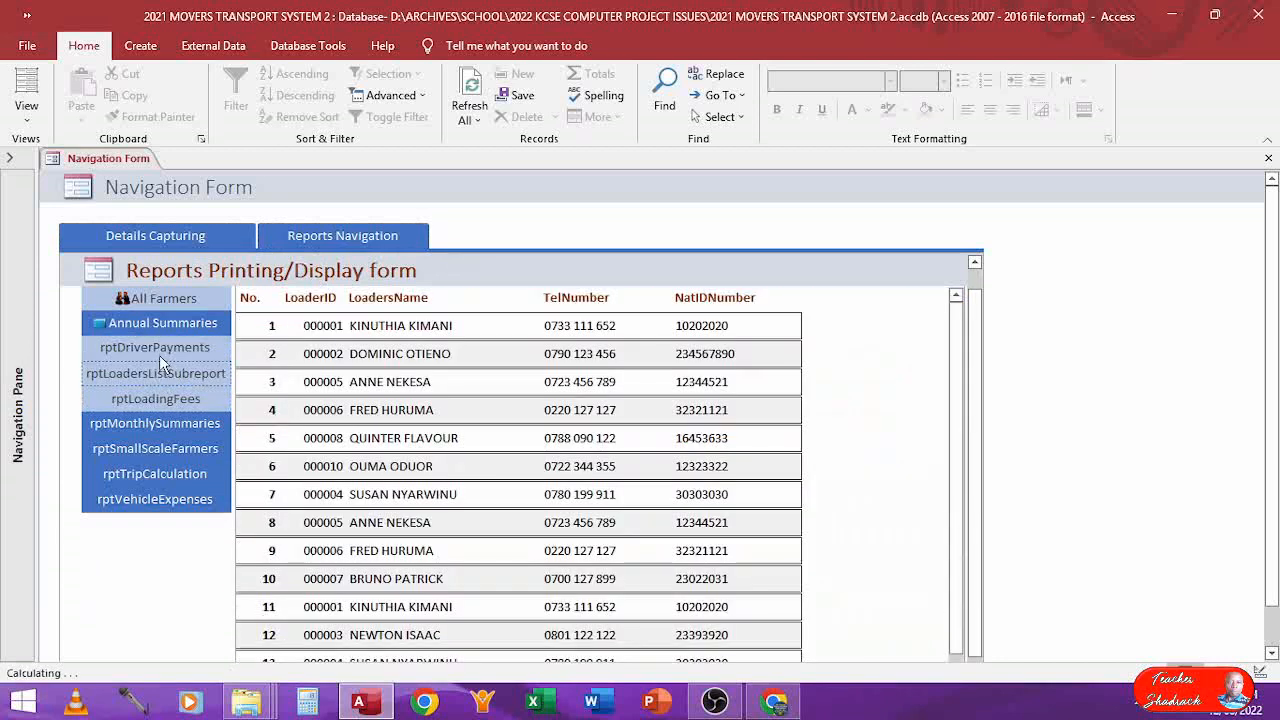
pyautogui.click(160, 350)
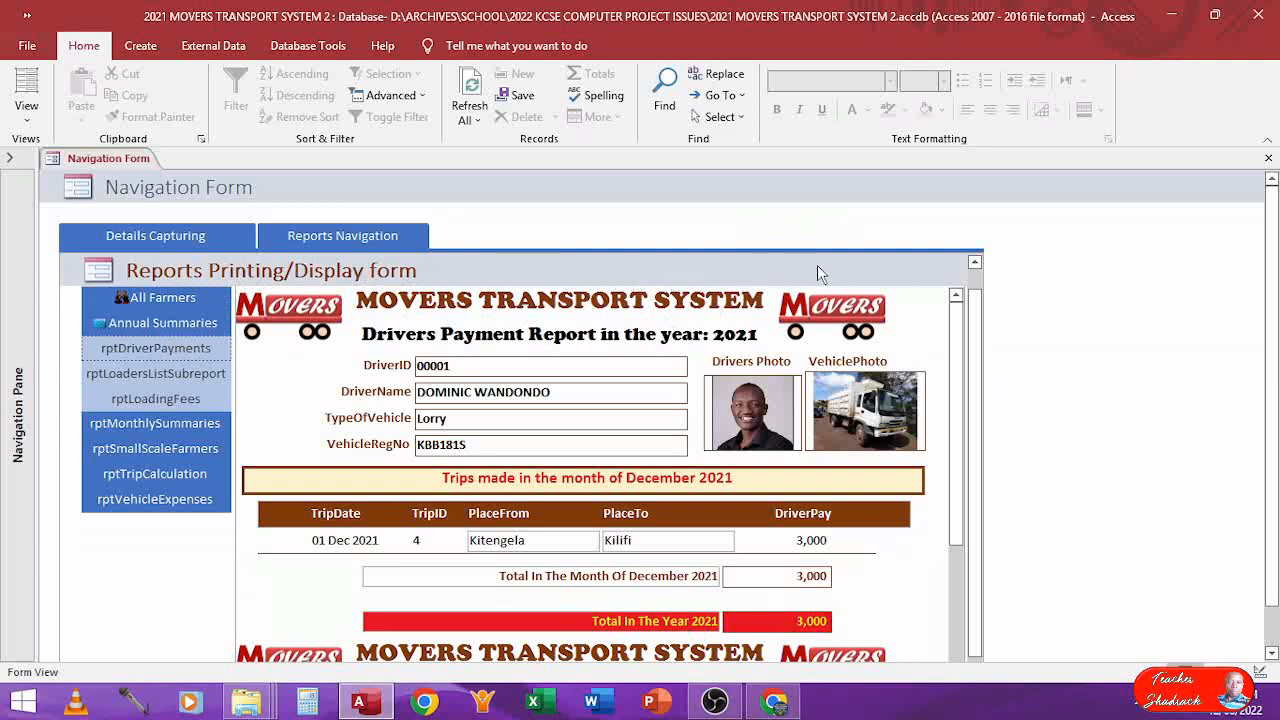
pyautogui.click(115, 444)
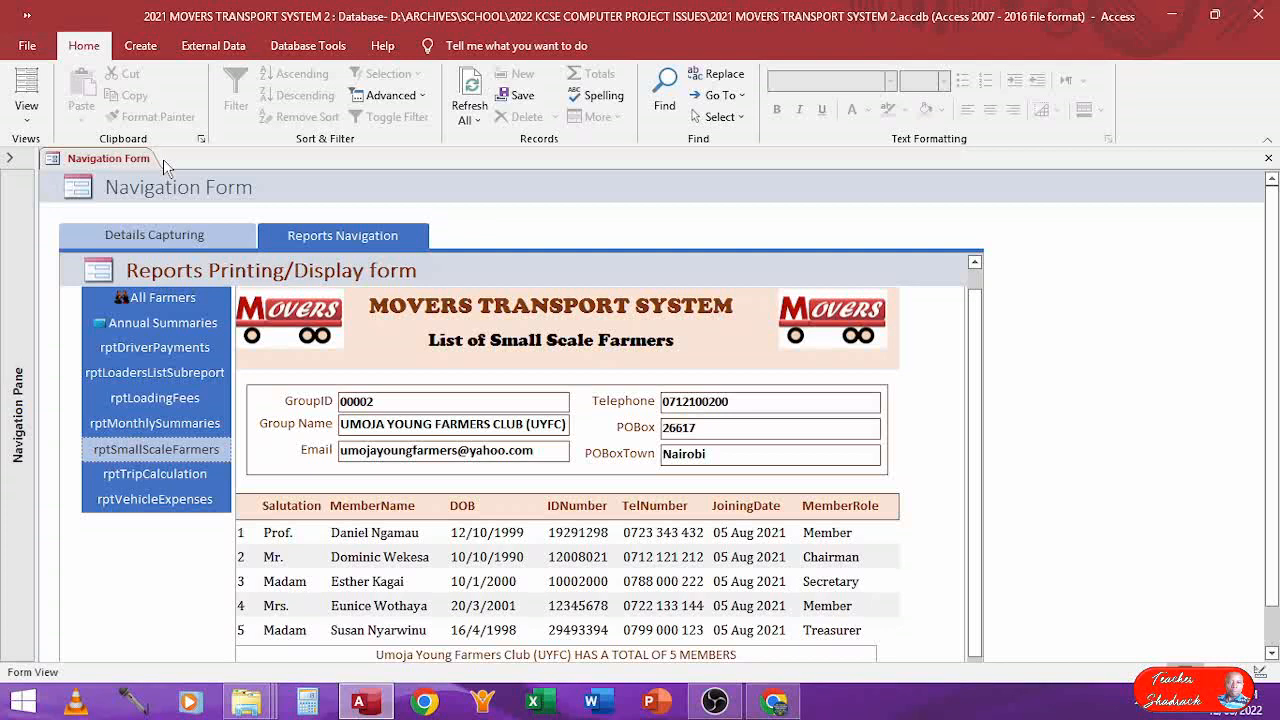
# Switch the main navigation form to Design View and expand the list of database objects
pyautogui.rightClick(118, 162)
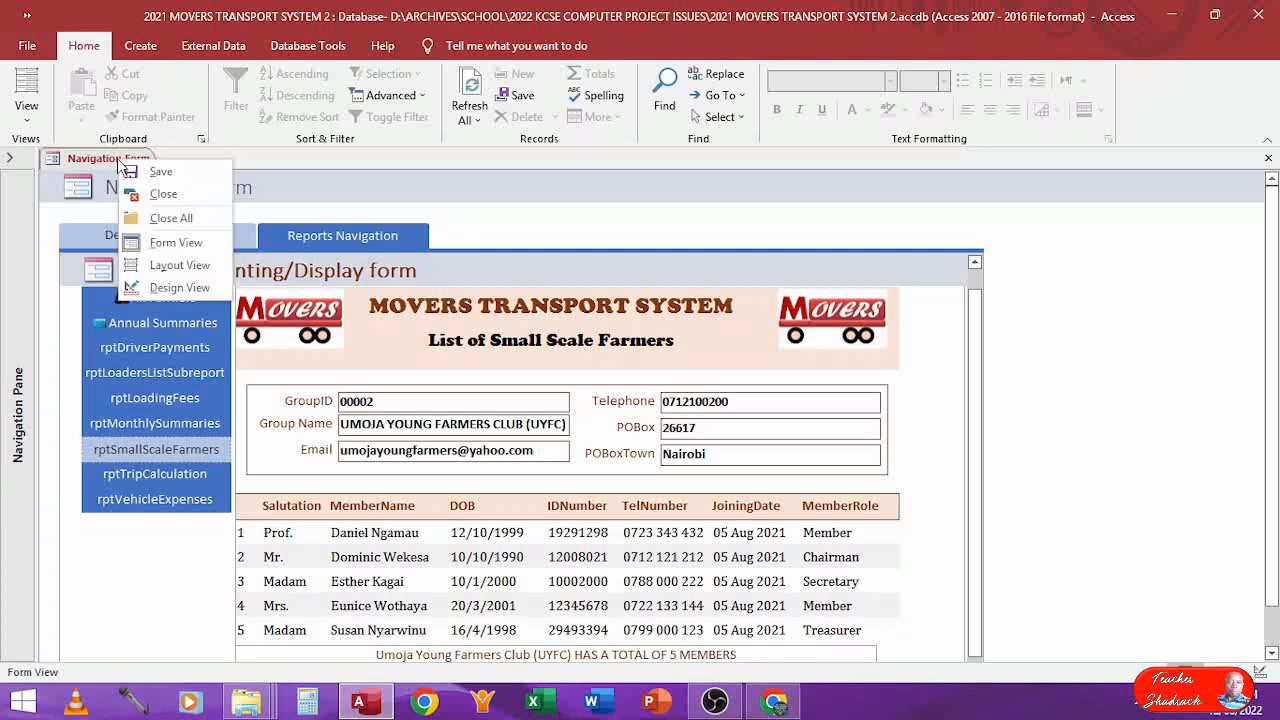
pyautogui.click(180, 289)
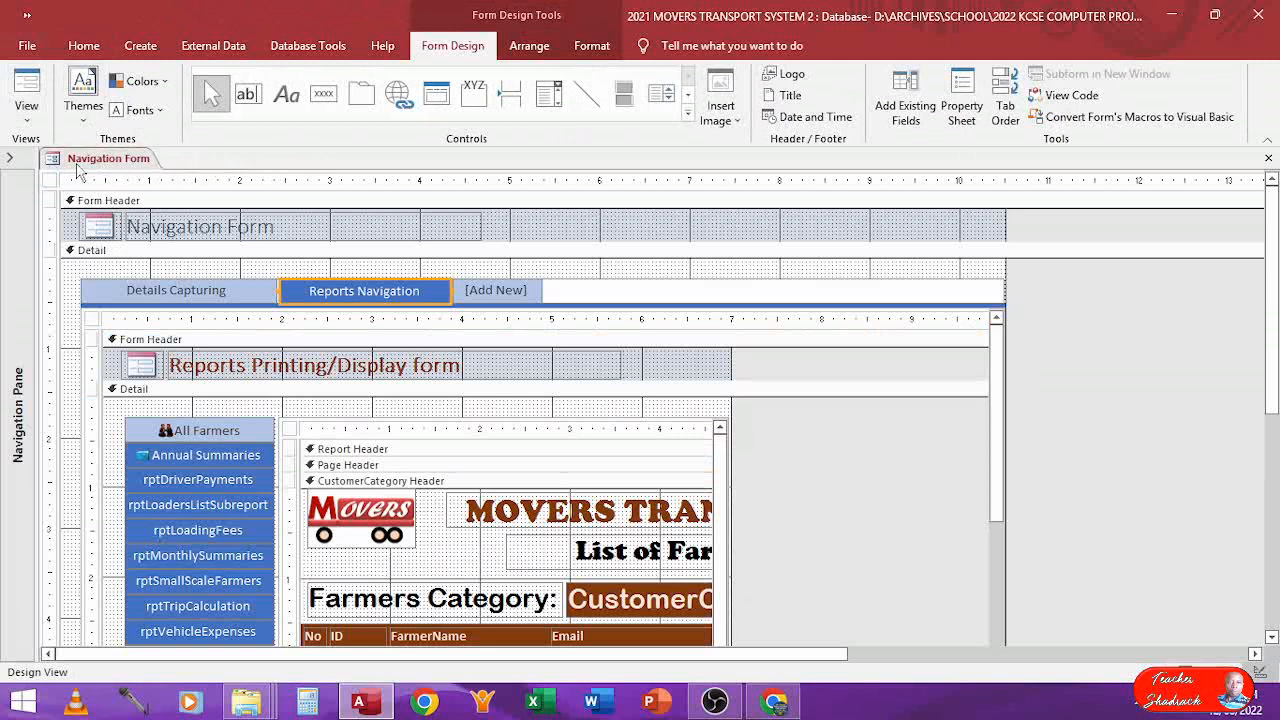
pyautogui.click(7, 160)
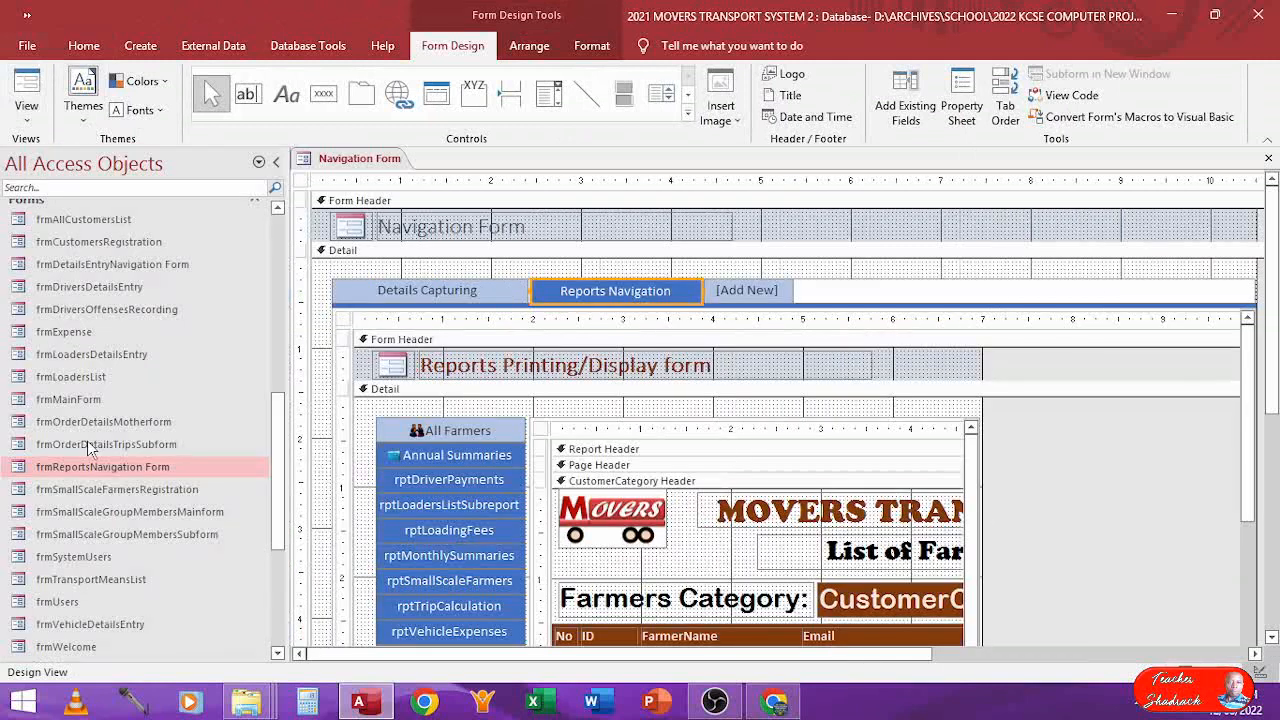
# Open the frmLoadersList form to examine its pop-up window, and close it again
pyautogui.doubleClick(78, 378)
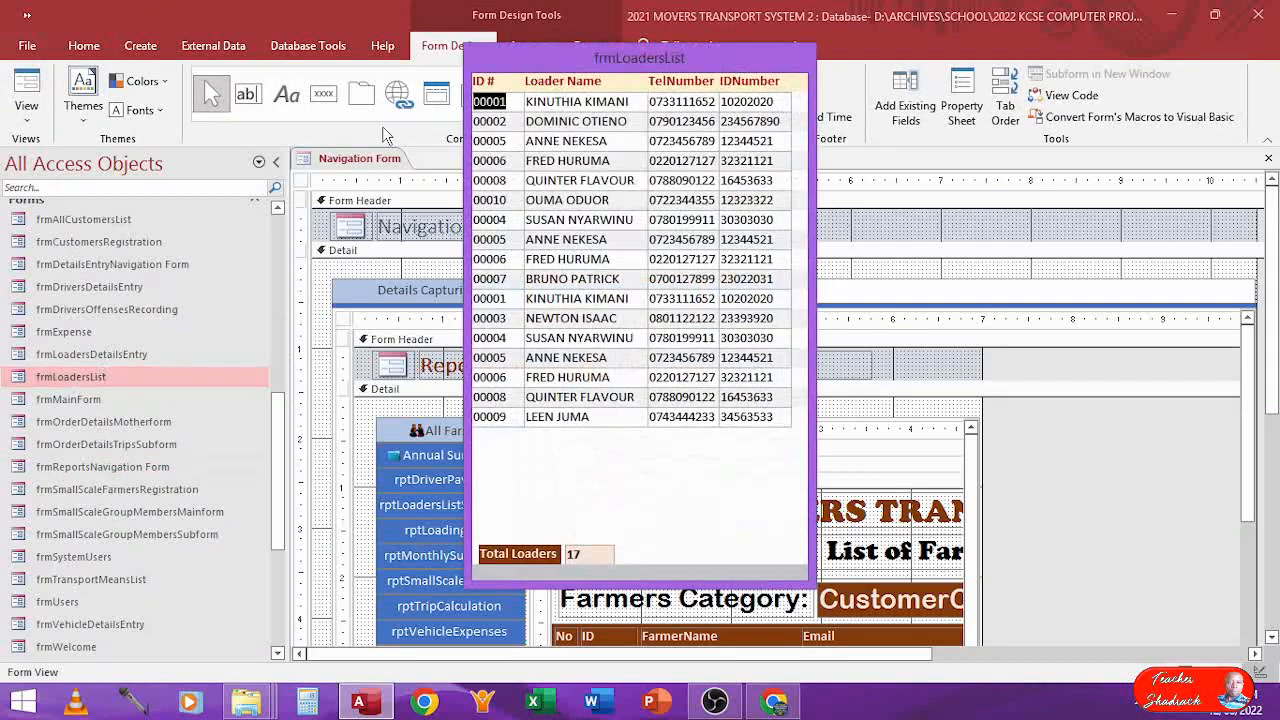
pyautogui.rightClick(771, 59)
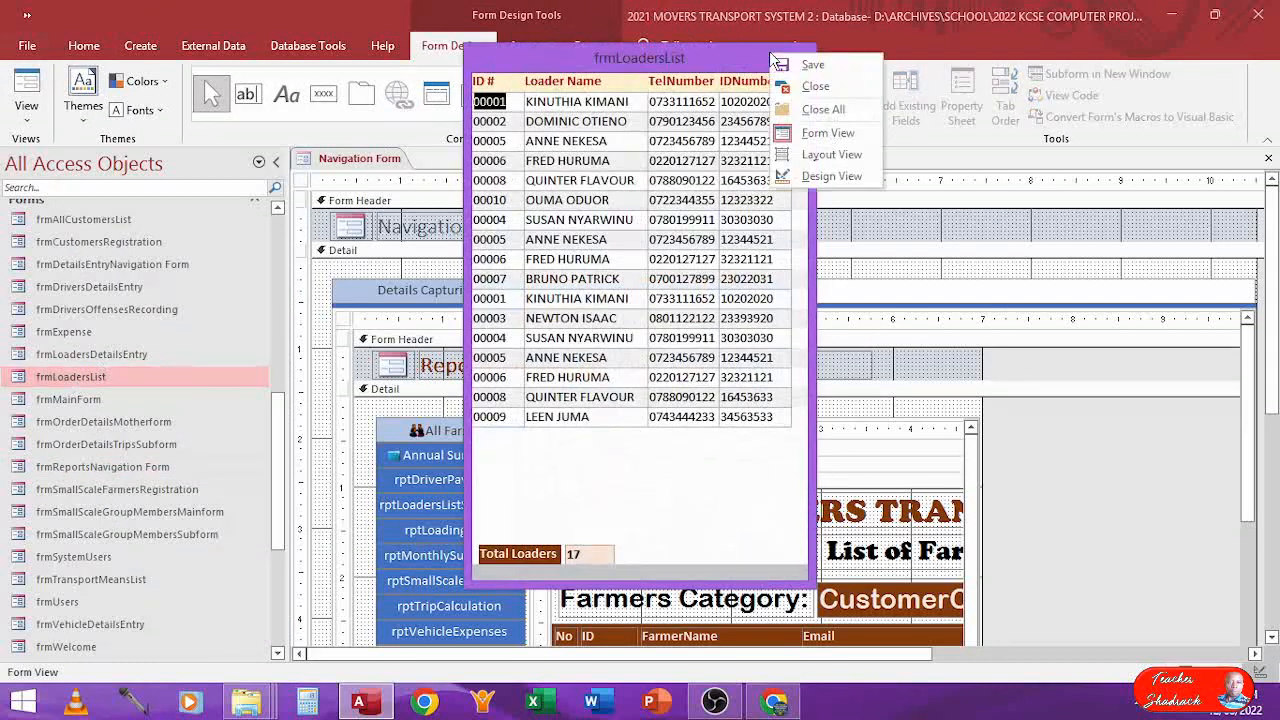
pyautogui.click(817, 68)
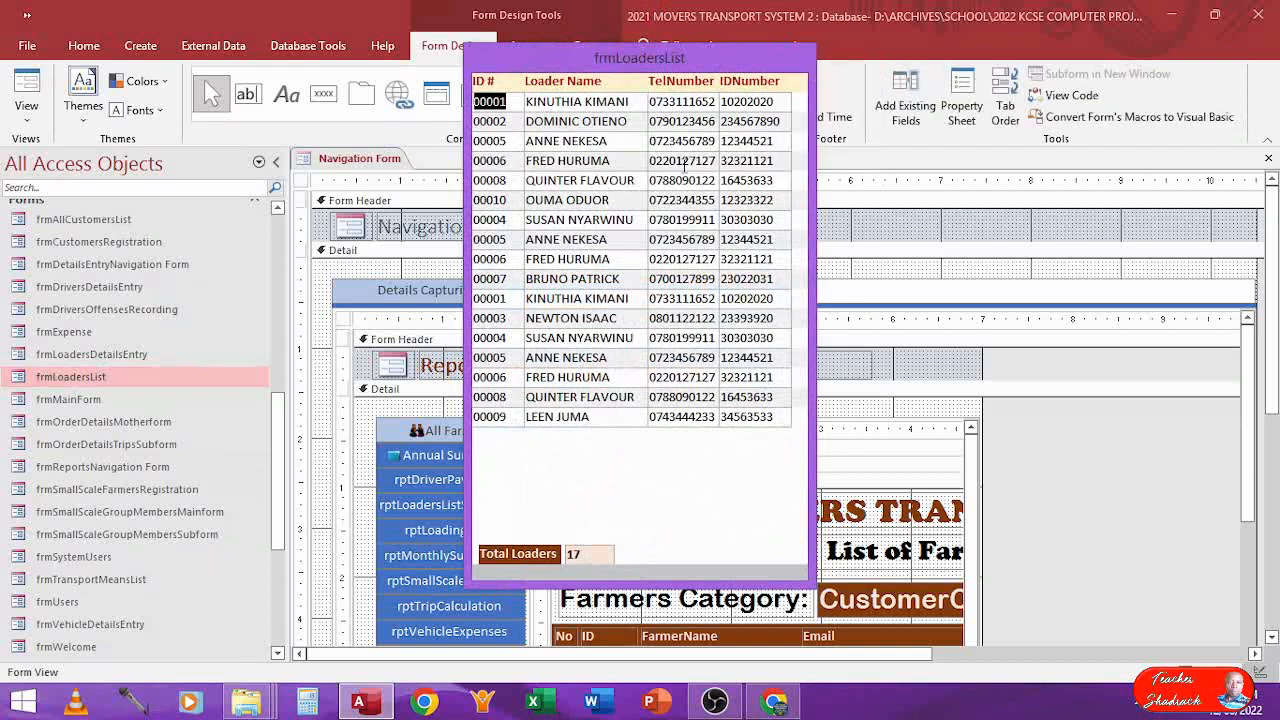
pyautogui.rightClick(726, 57)
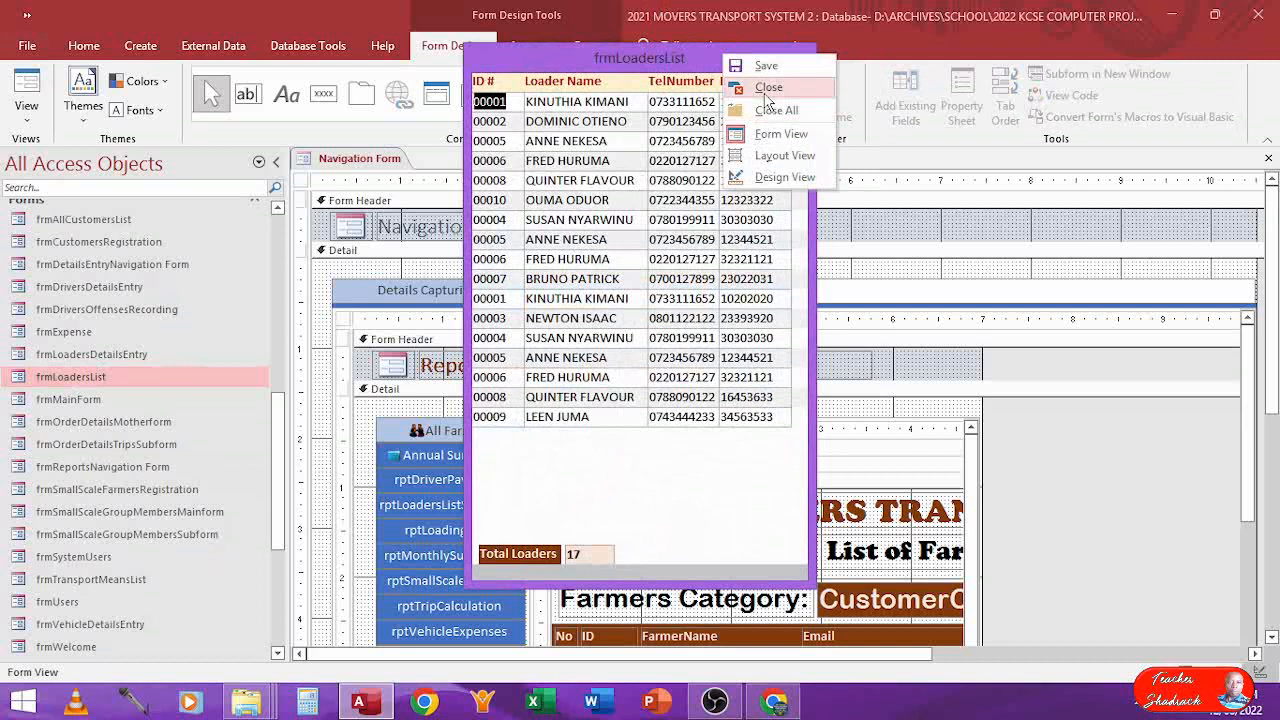
pyautogui.click(770, 88)
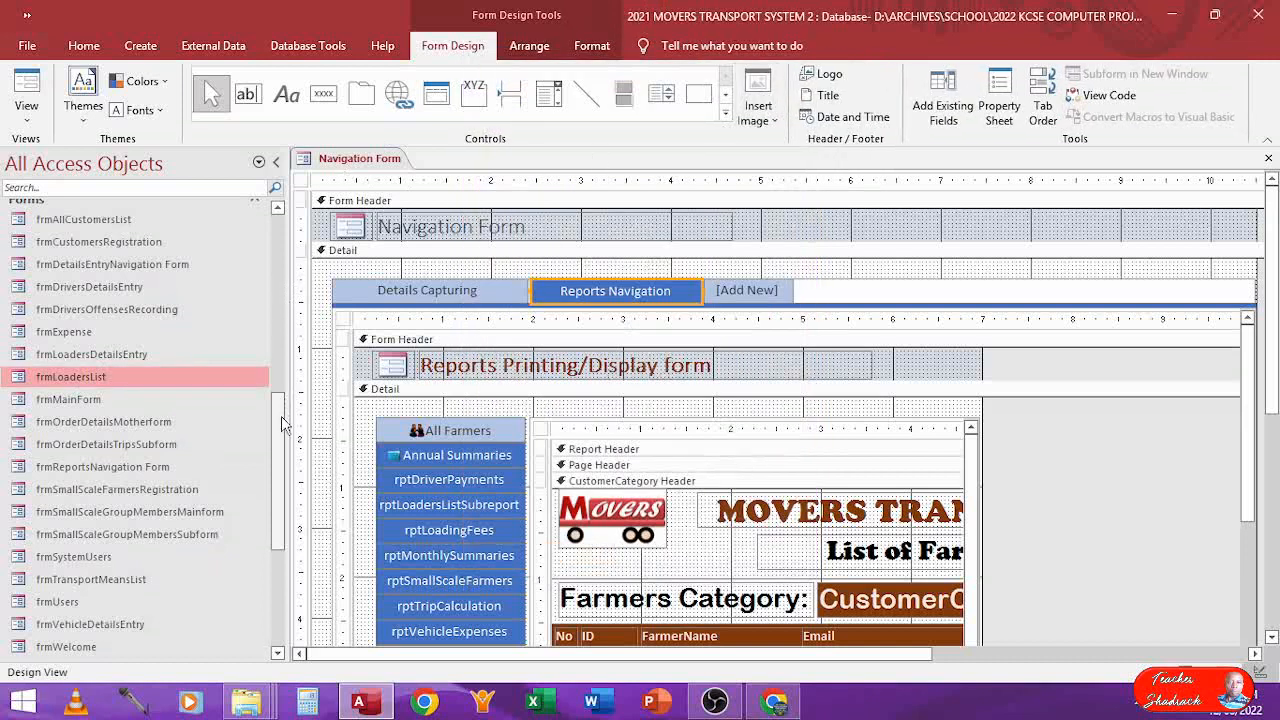
# Open the tblAllCustomers table to compare its tabbed display with the navigation form, closing the table and collapsing the object list
pyautogui.moveTo(281, 416); pyautogui.dragTo(274, 238)
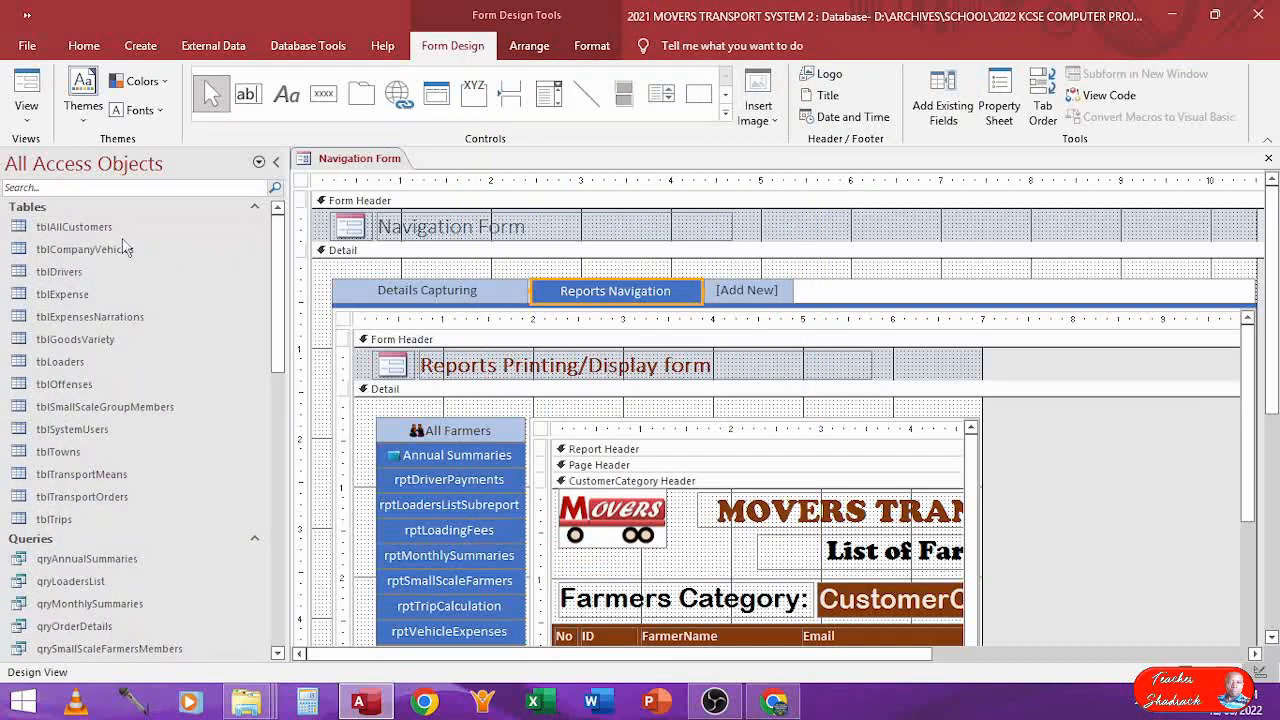
pyautogui.doubleClick(75, 228)
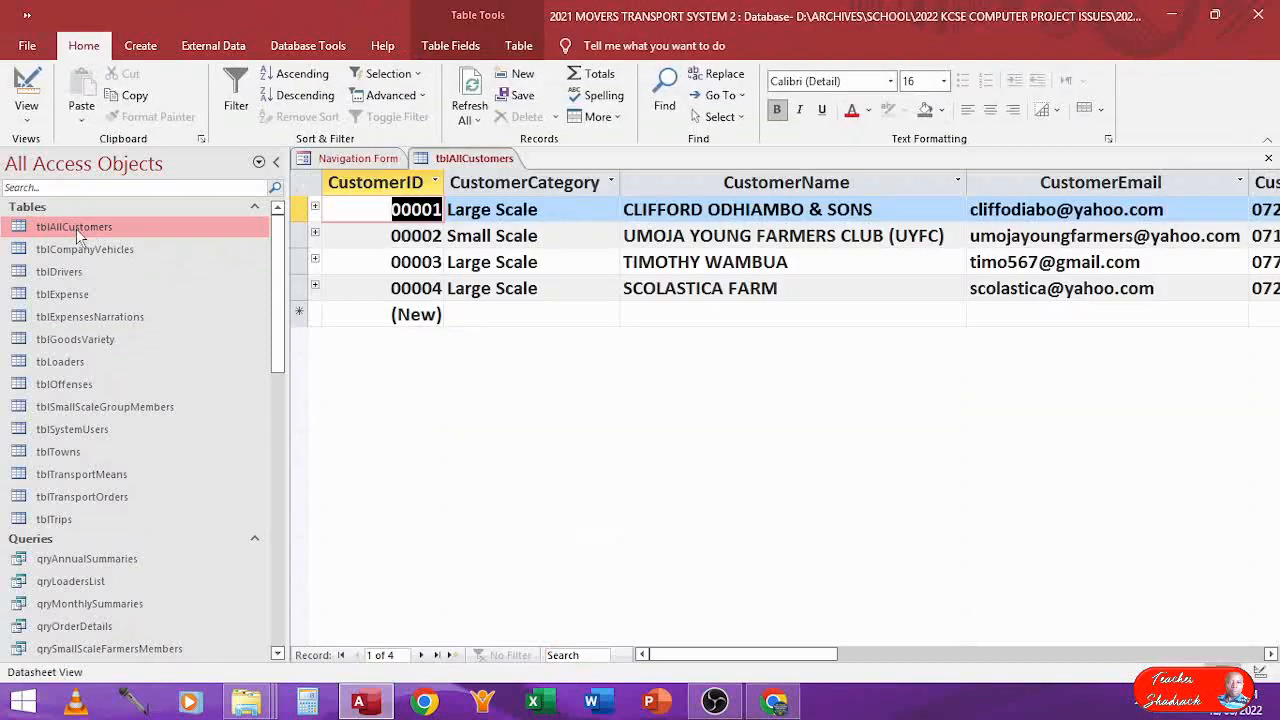
pyautogui.click(366, 160)
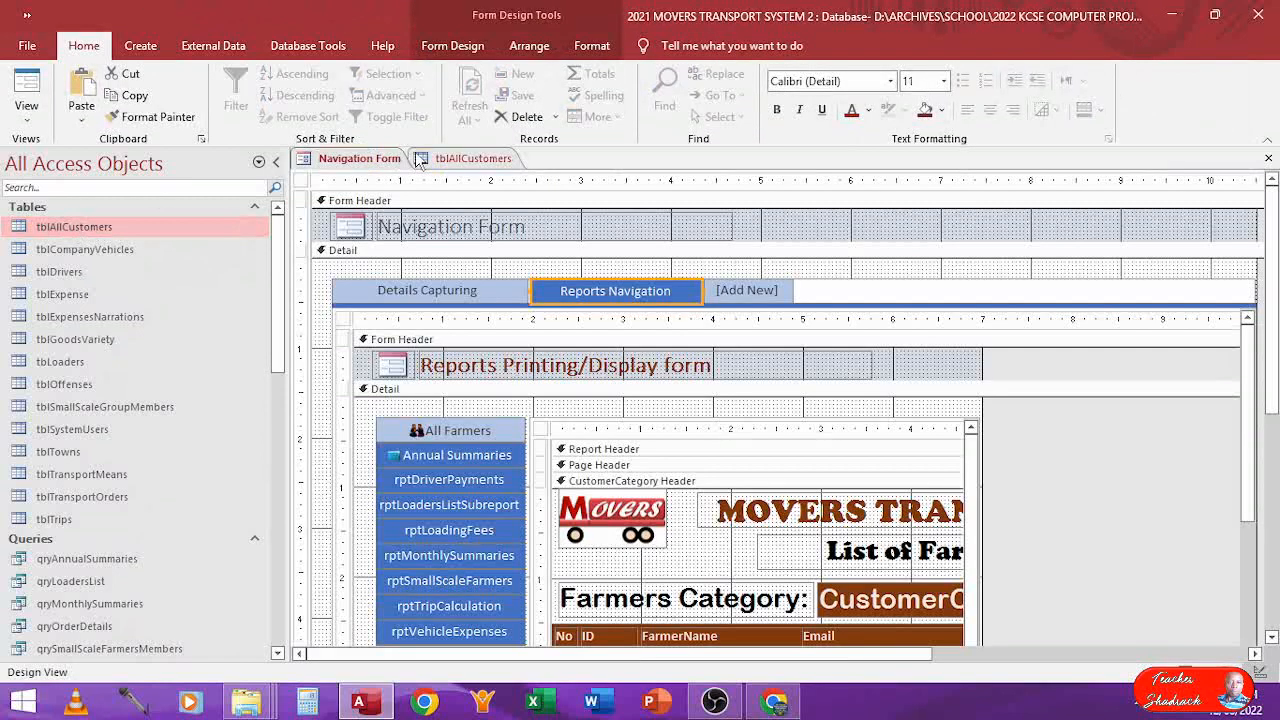
pyautogui.click(432, 160)
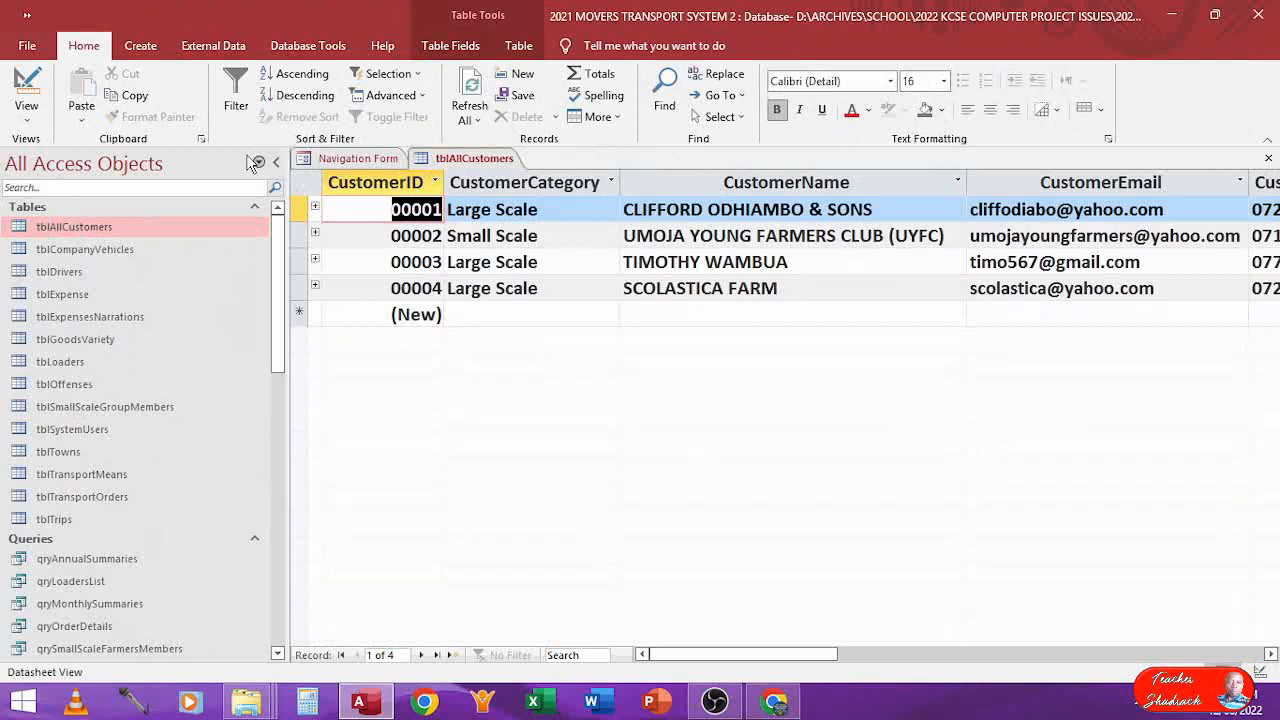
pyautogui.rightClick(490, 160)
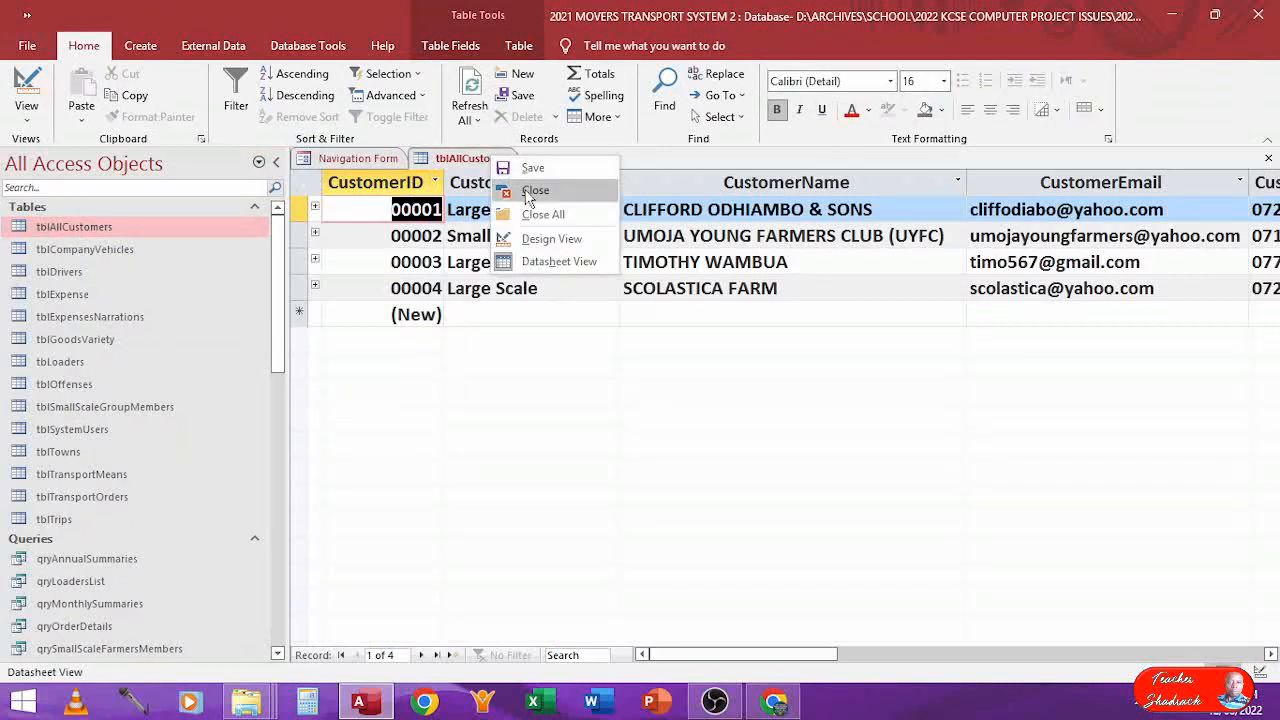
pyautogui.click(529, 189)
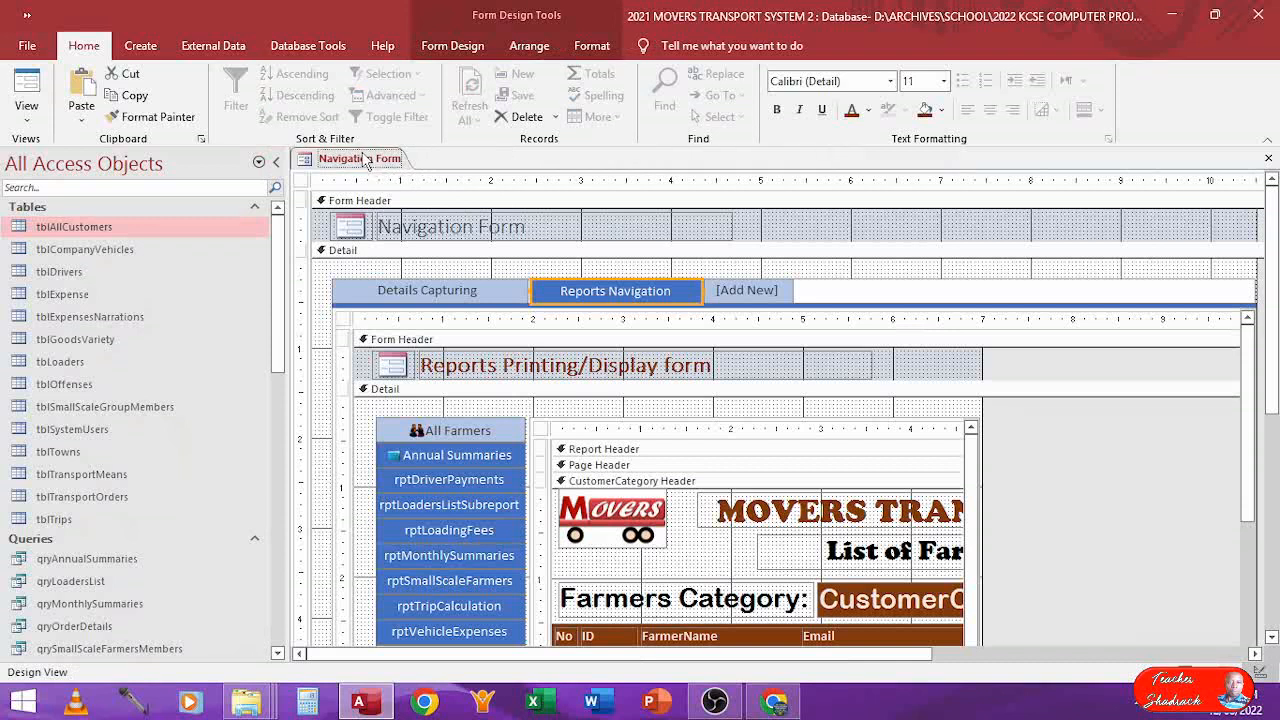
pyautogui.click(276, 161)
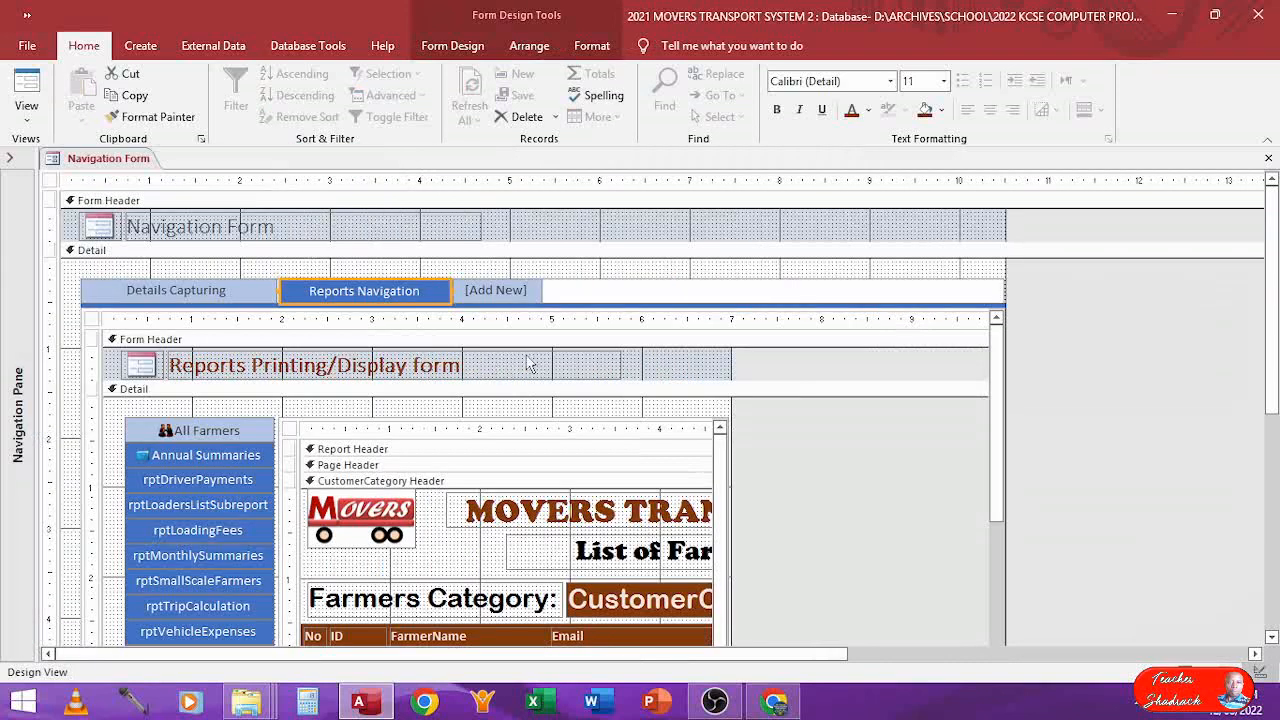
# Select the whole navigation form and display the Other category of its properties
pyautogui.click(122, 159)
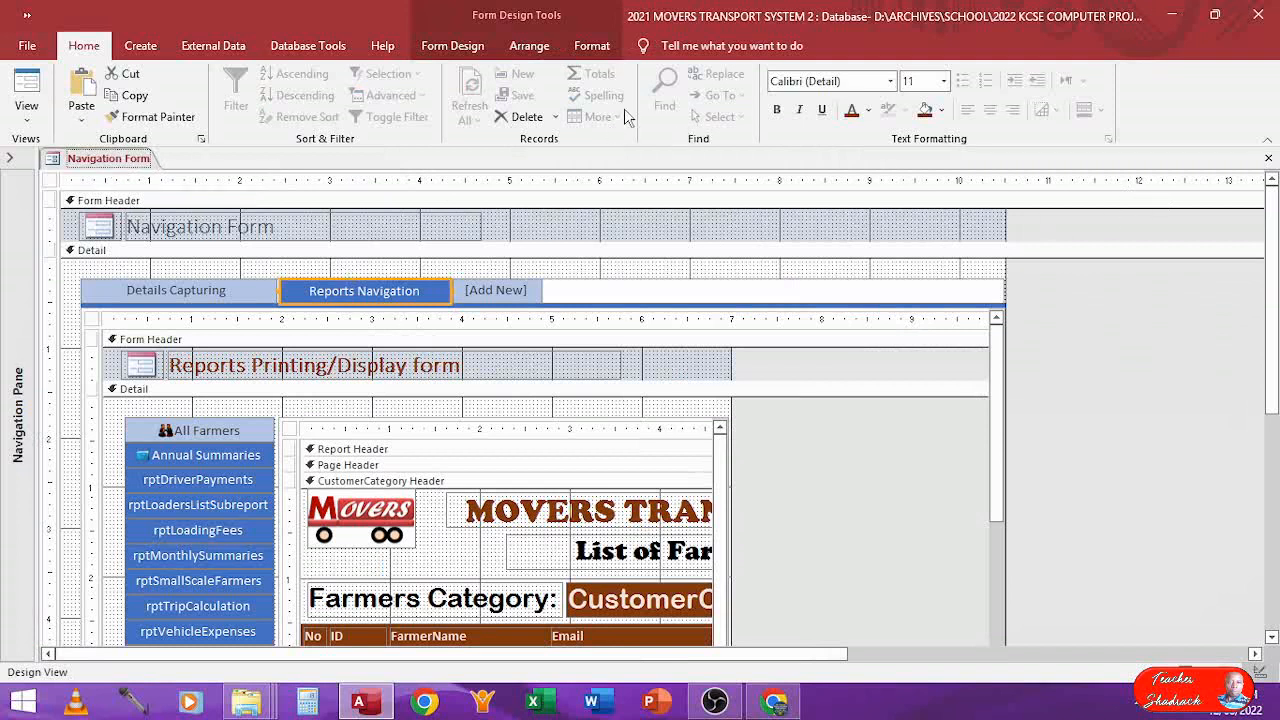
pyautogui.click(591, 47)
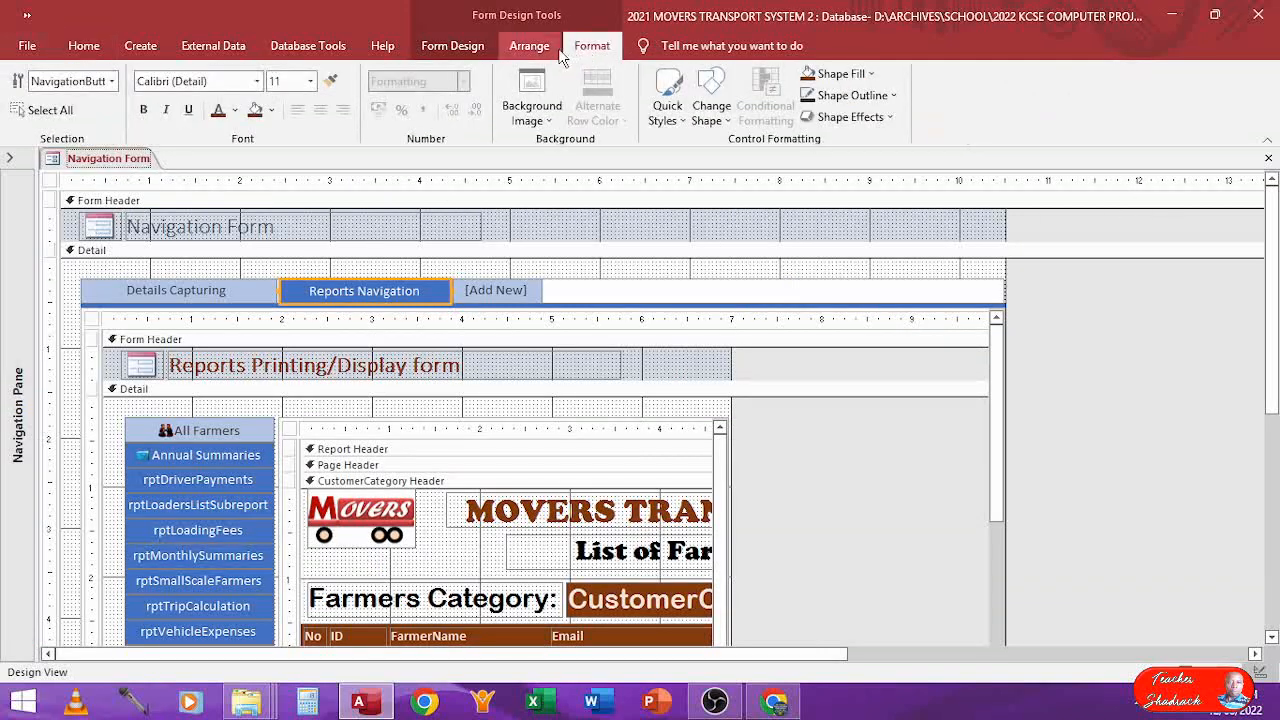
pyautogui.click(450, 50)
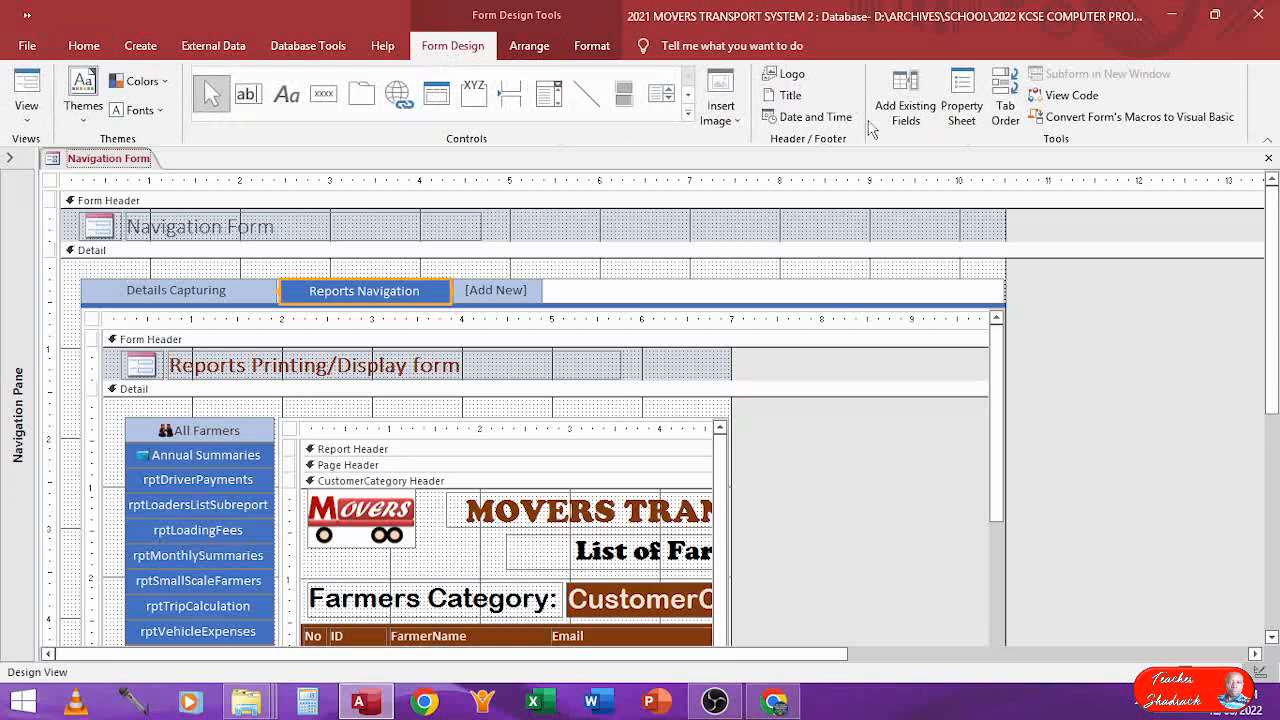
pyautogui.click(48, 182)
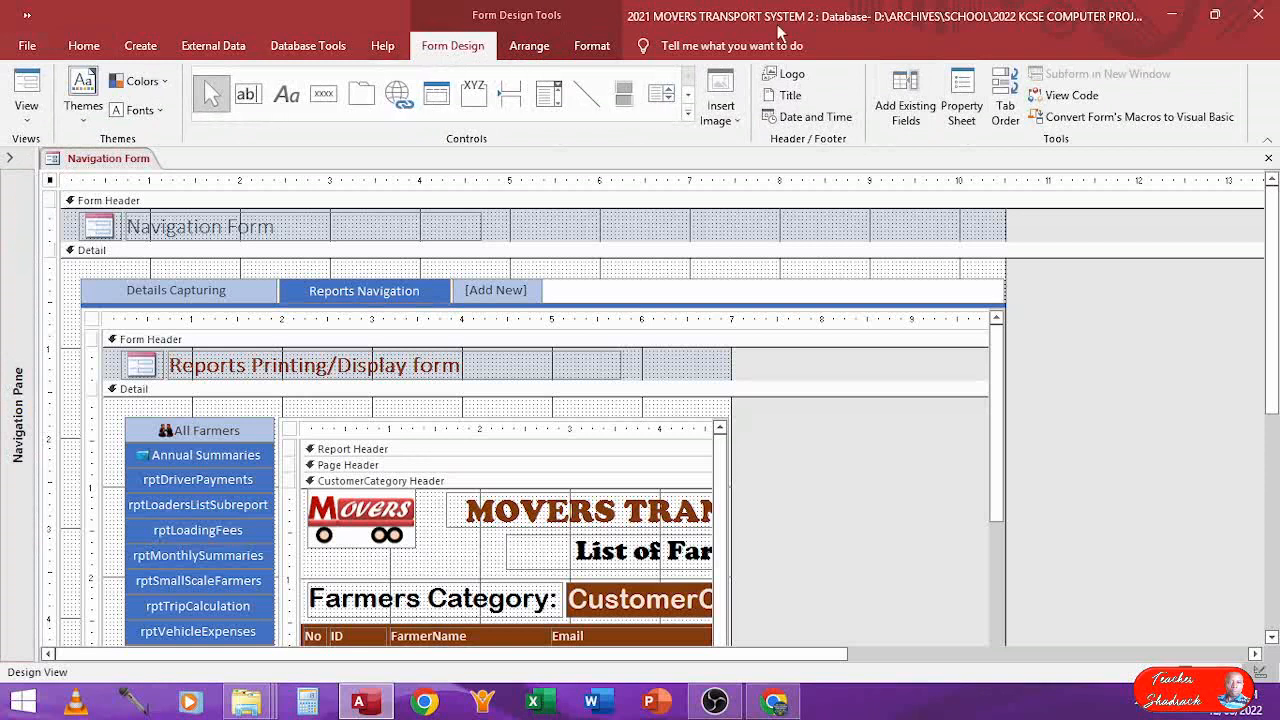
pyautogui.click(957, 92)
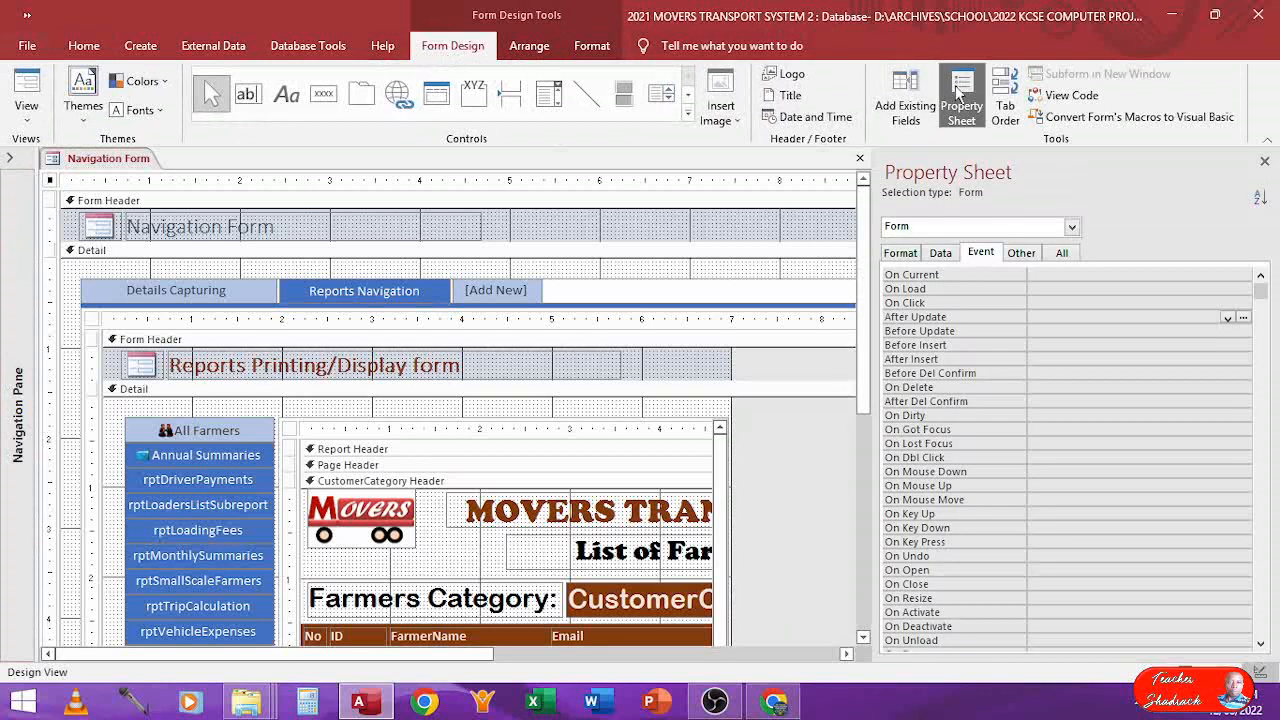
pyautogui.click(903, 256)
pyautogui.click(940, 256)
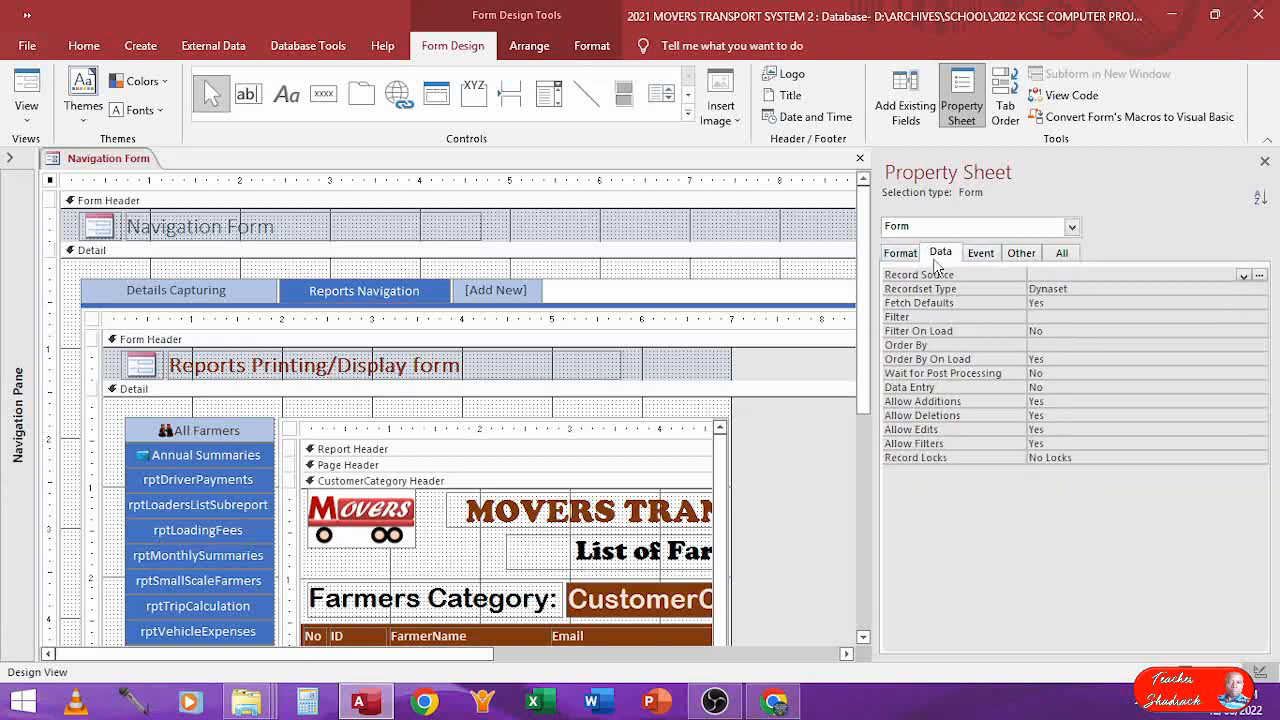
pyautogui.click(978, 256)
pyautogui.click(1019, 255)
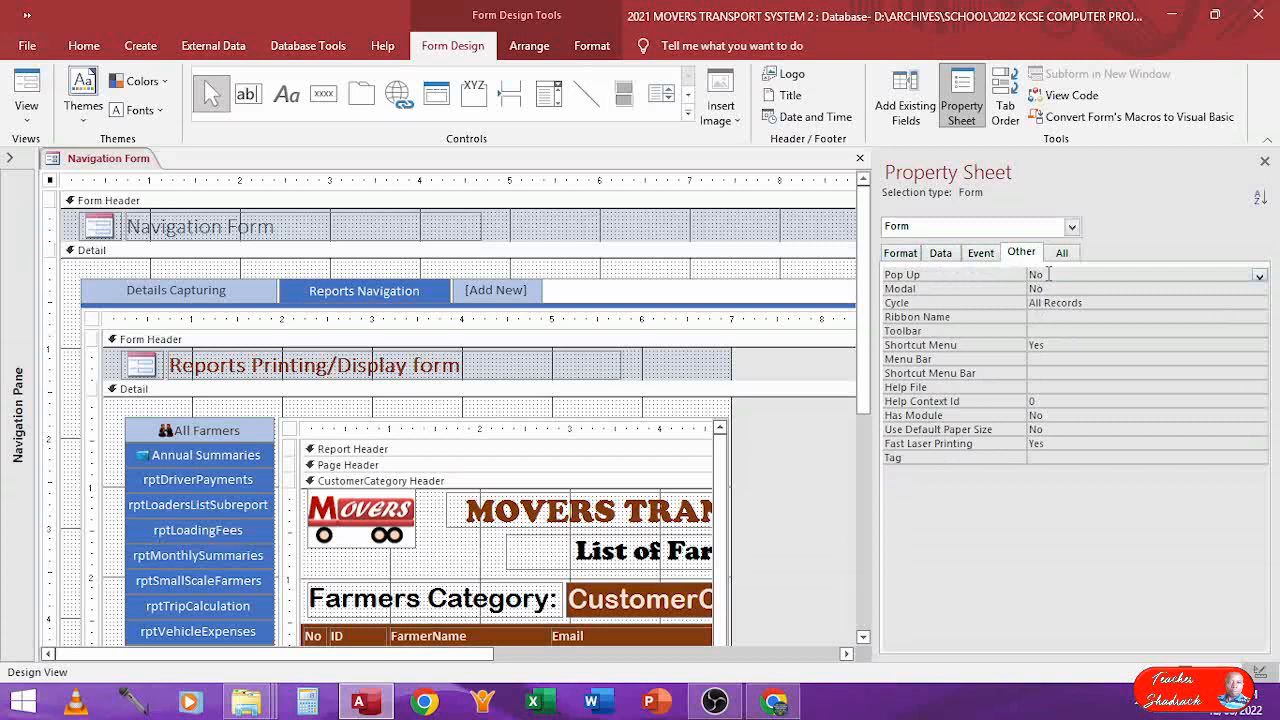
# Set the navigation form's Pop Up property to Yes, check it in Form View and return to Design View
pyautogui.click(1049, 275)
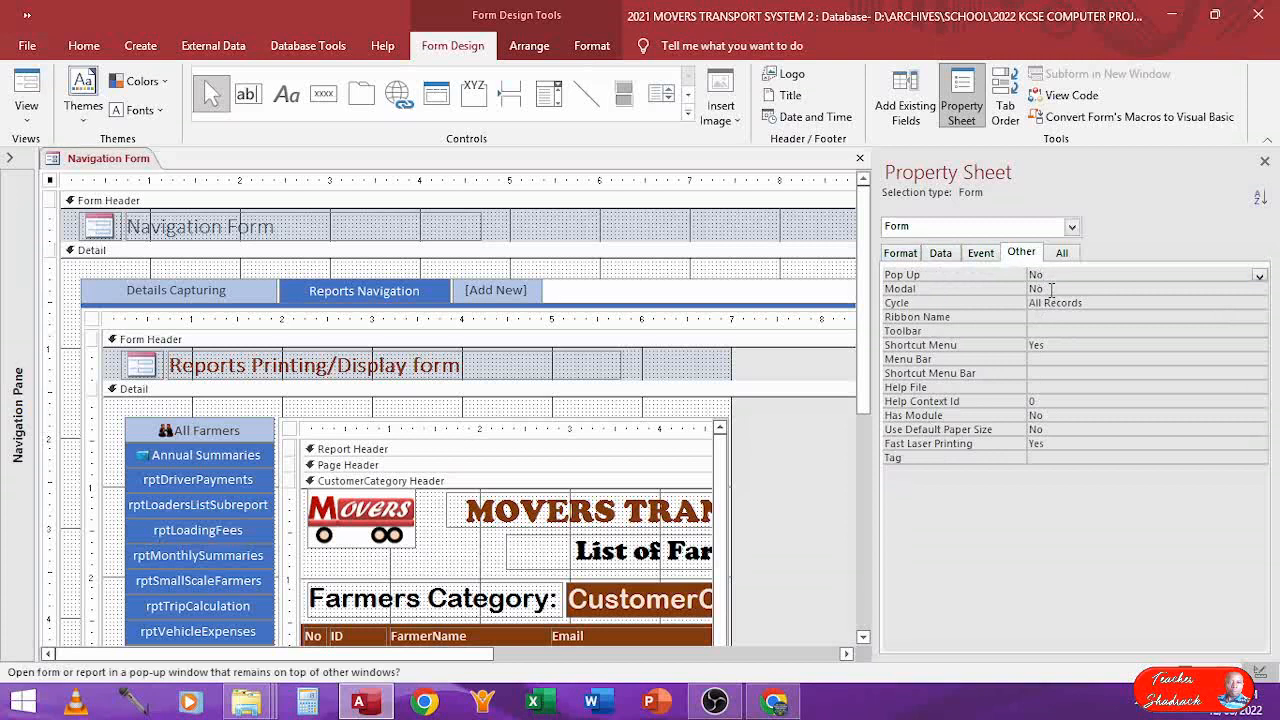
pyautogui.click(1051, 289)
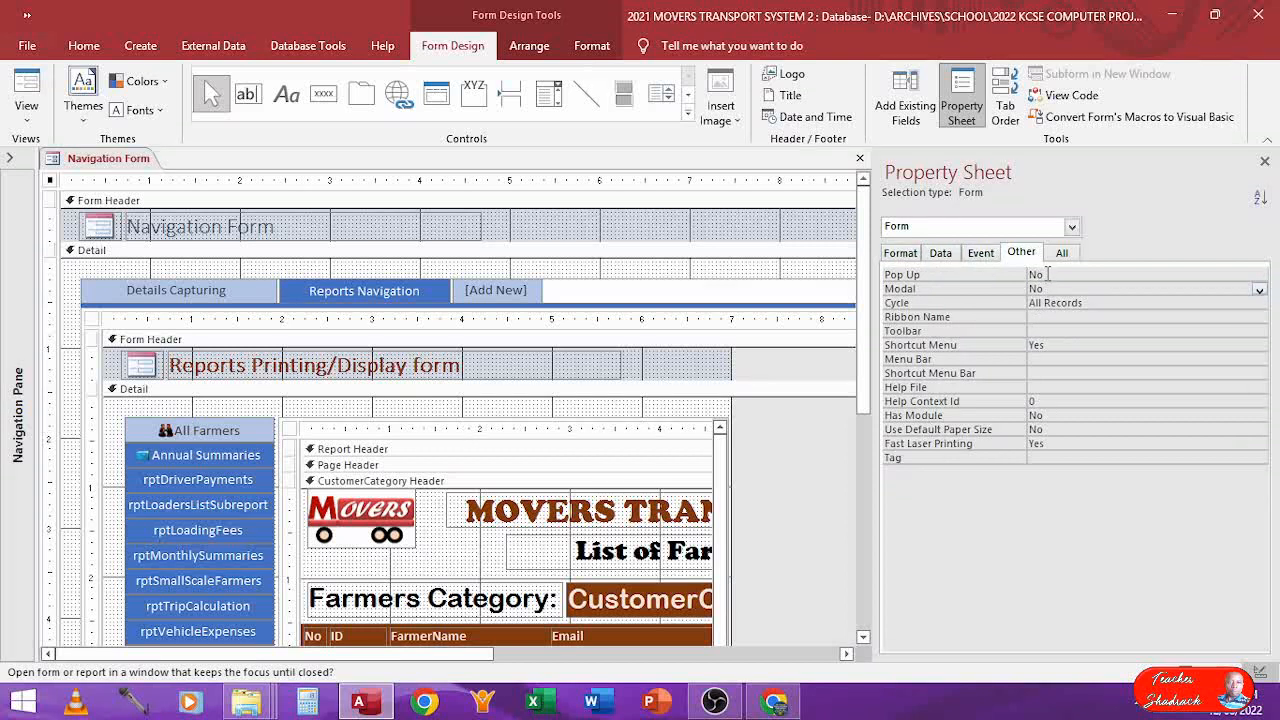
pyautogui.click(1047, 274)
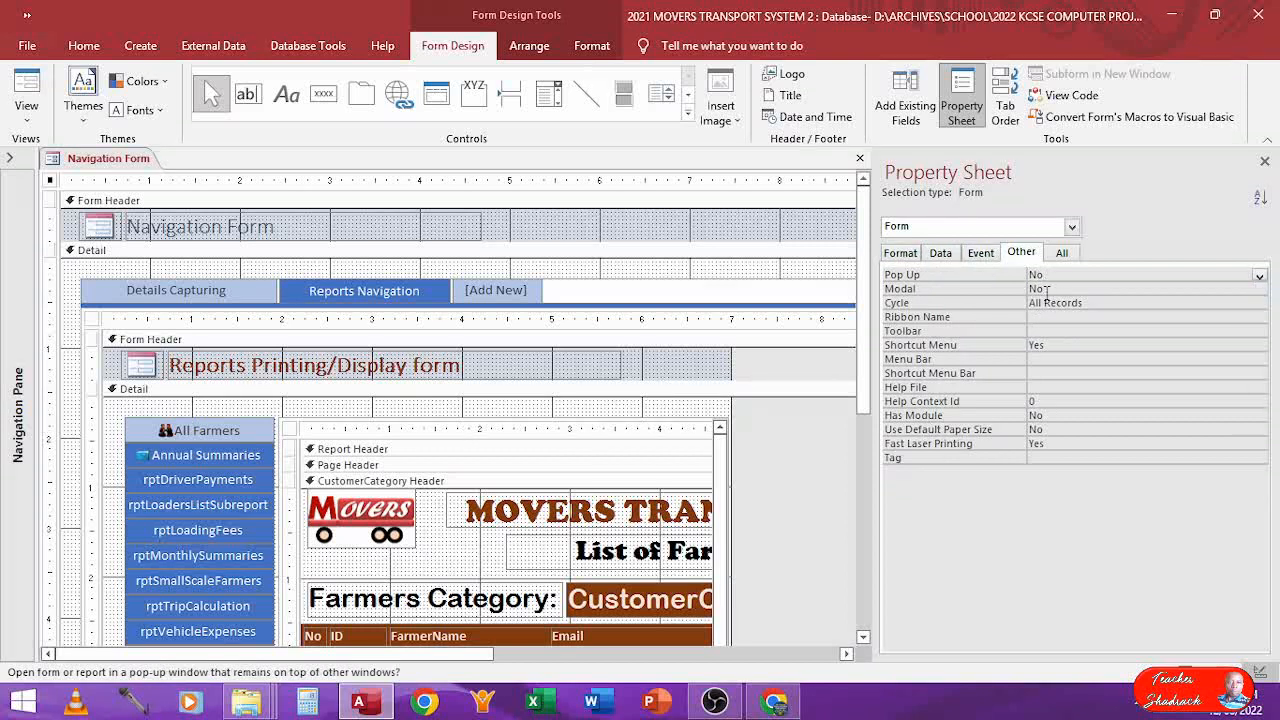
pyautogui.press('Down')
pyautogui.press('Up')
pyautogui.click(25, 90)
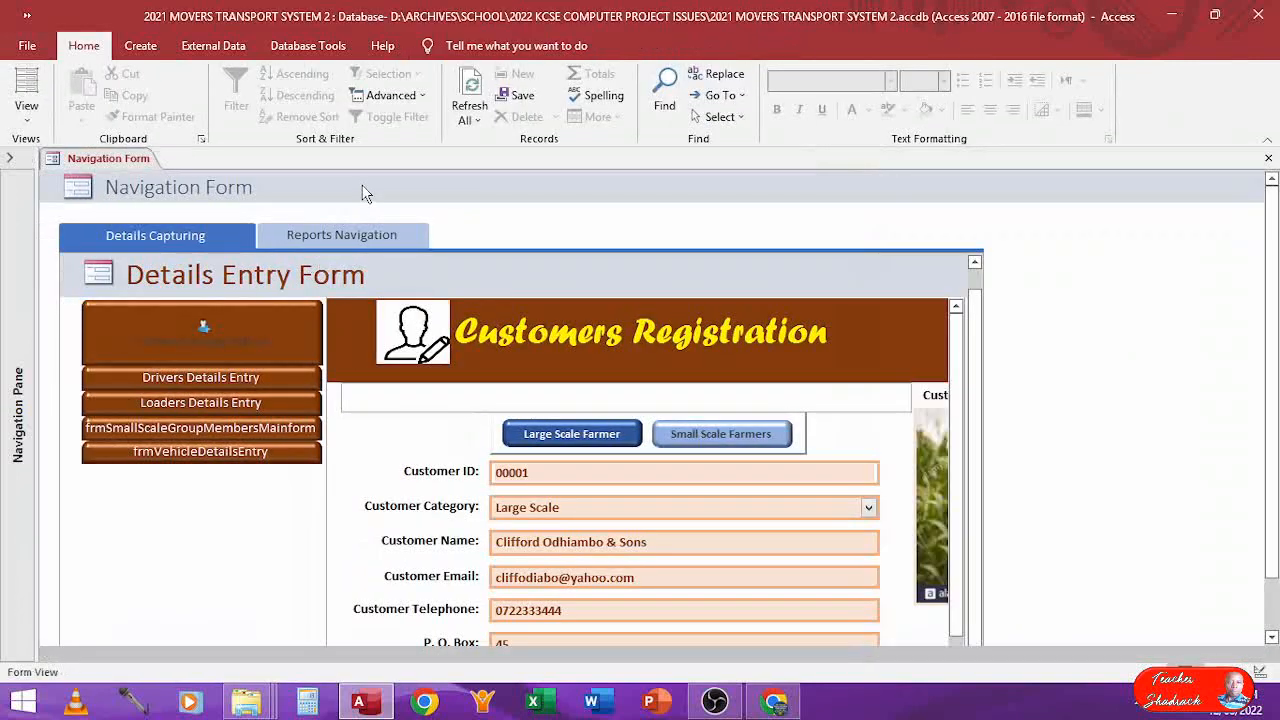
pyautogui.click(26, 118)
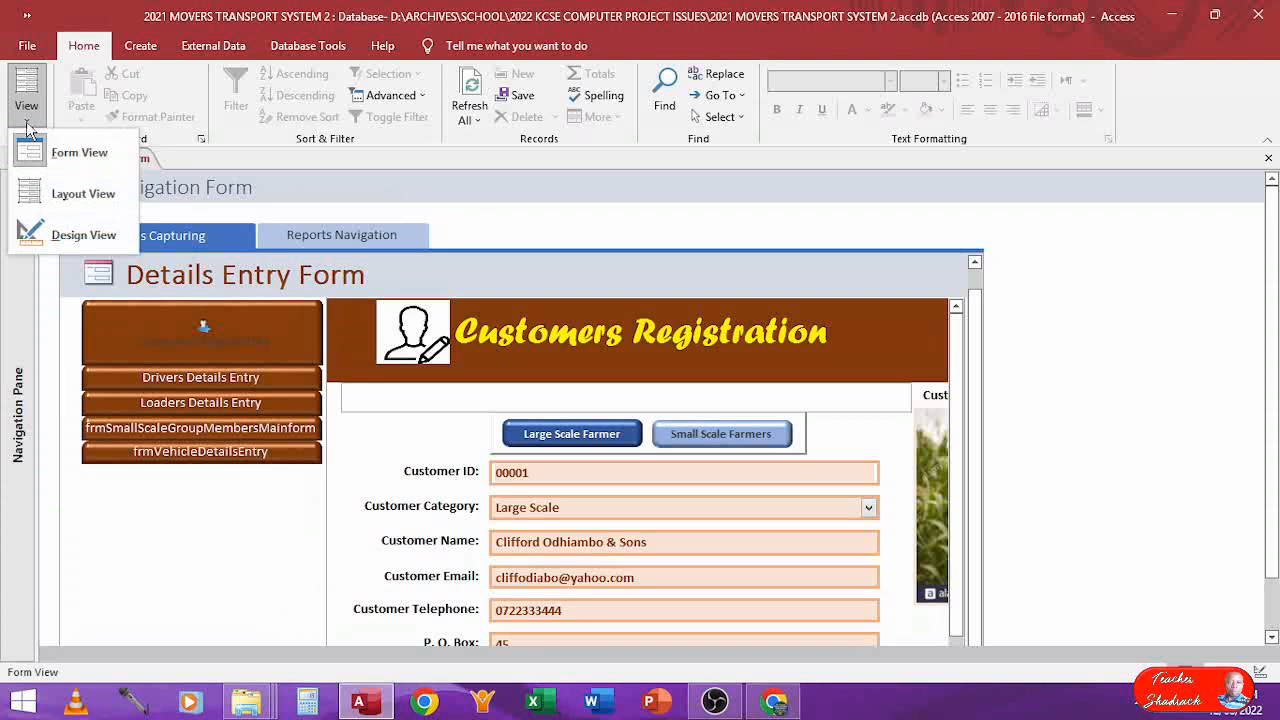
pyautogui.click(61, 238)
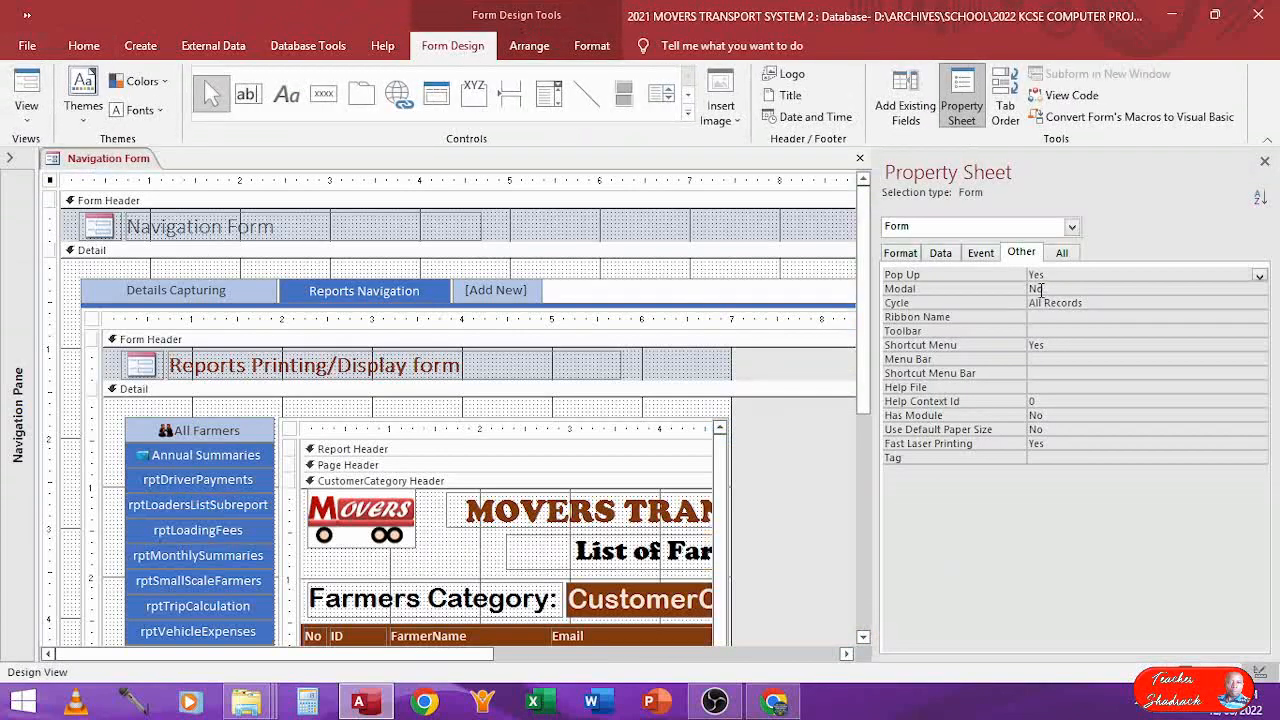
# Set the navigation form's Modal property to Yes and display the form in Form View
pyautogui.click(1044, 303)
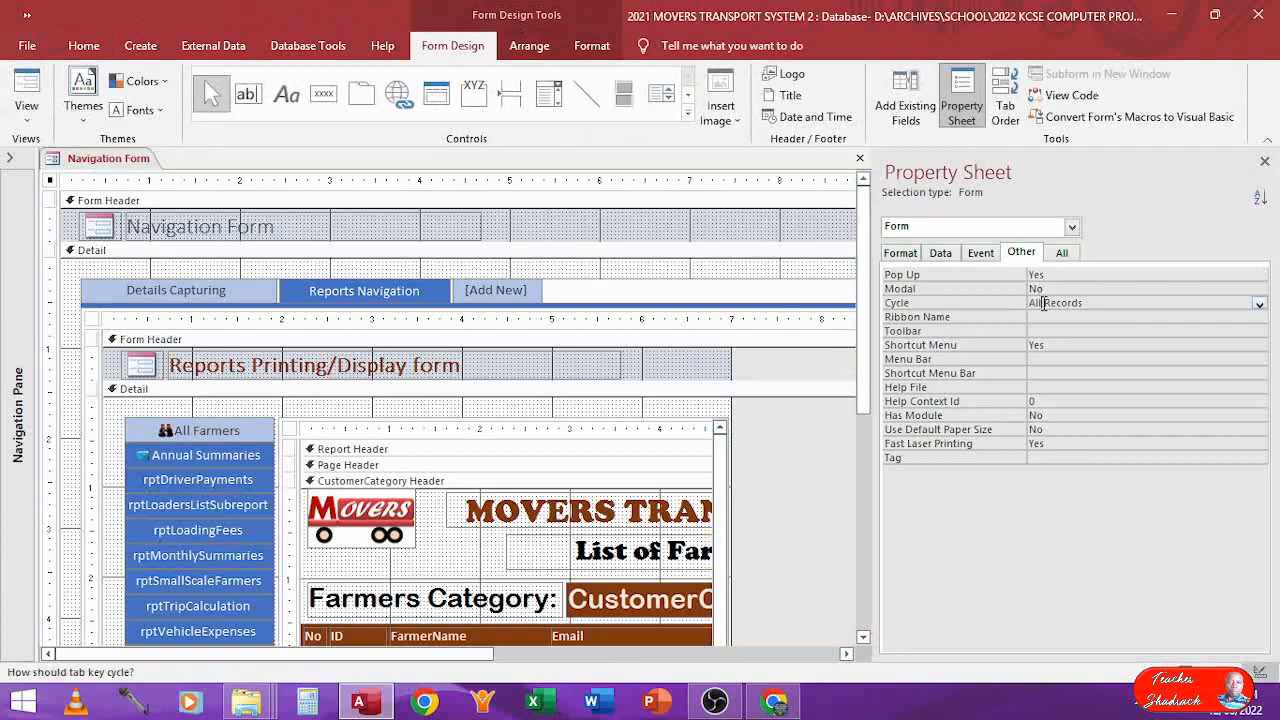
pyautogui.press('Up')
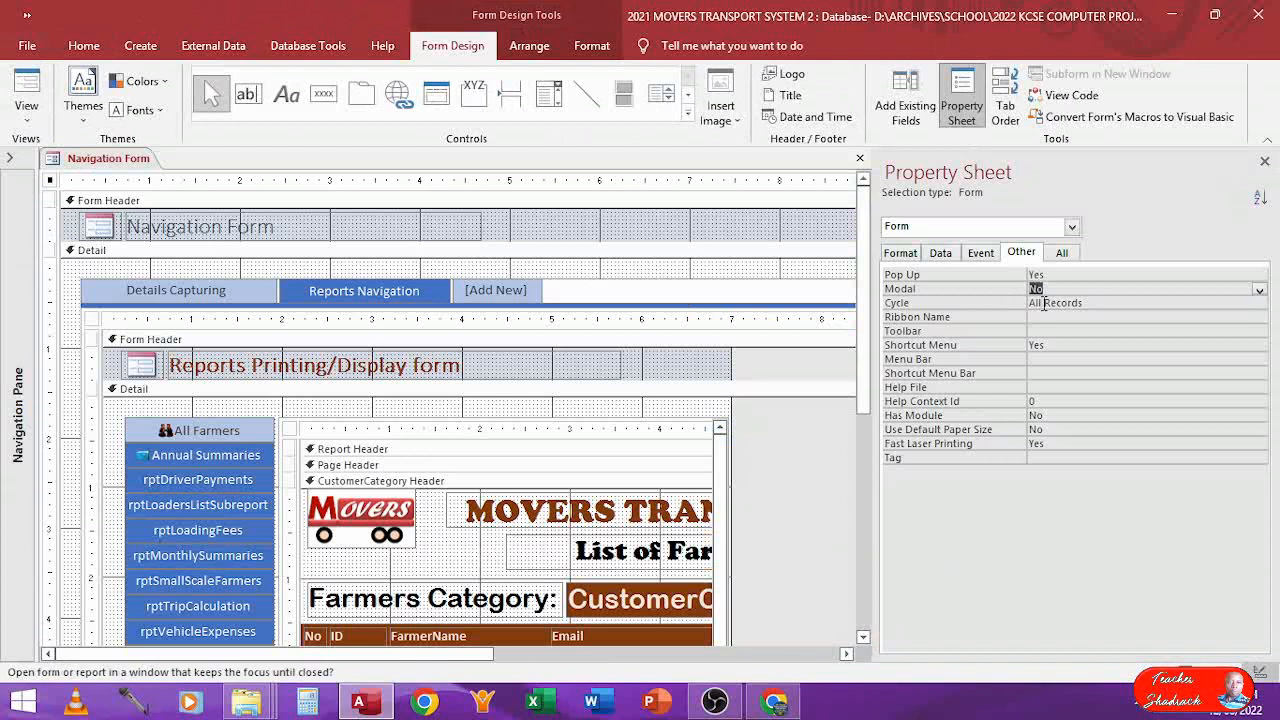
pyautogui.press('Up')
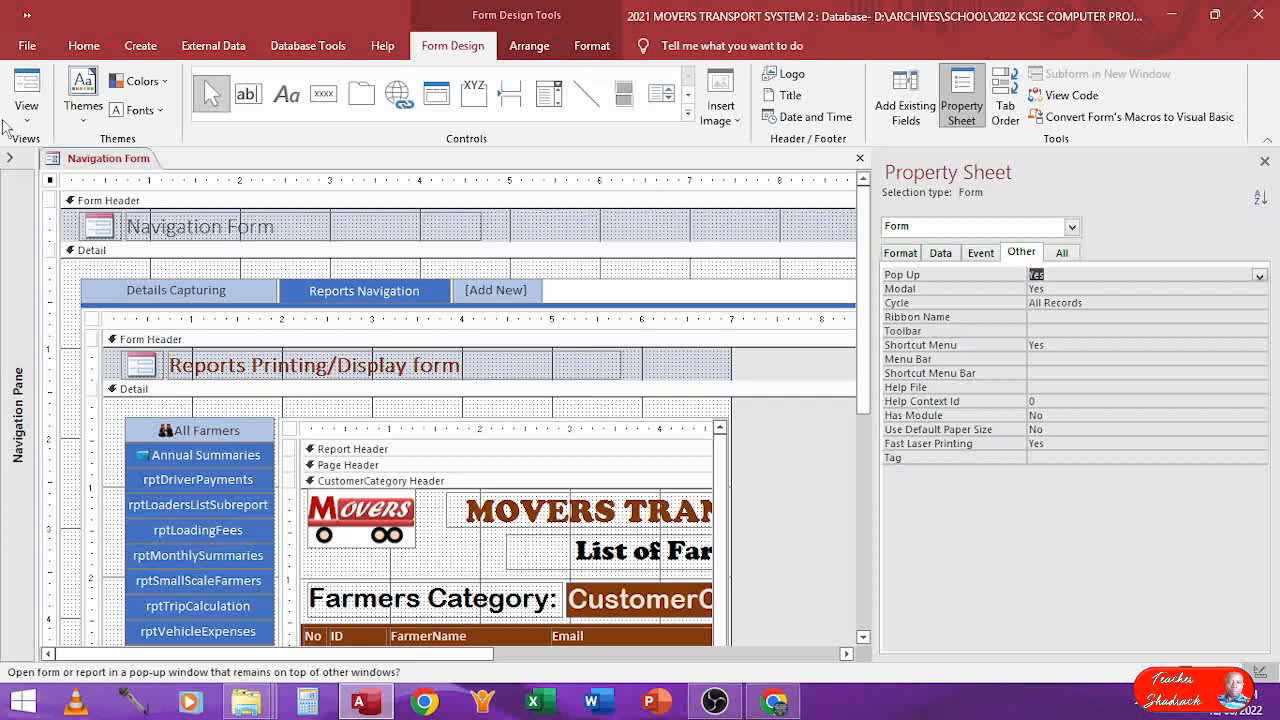
pyautogui.click(25, 95)
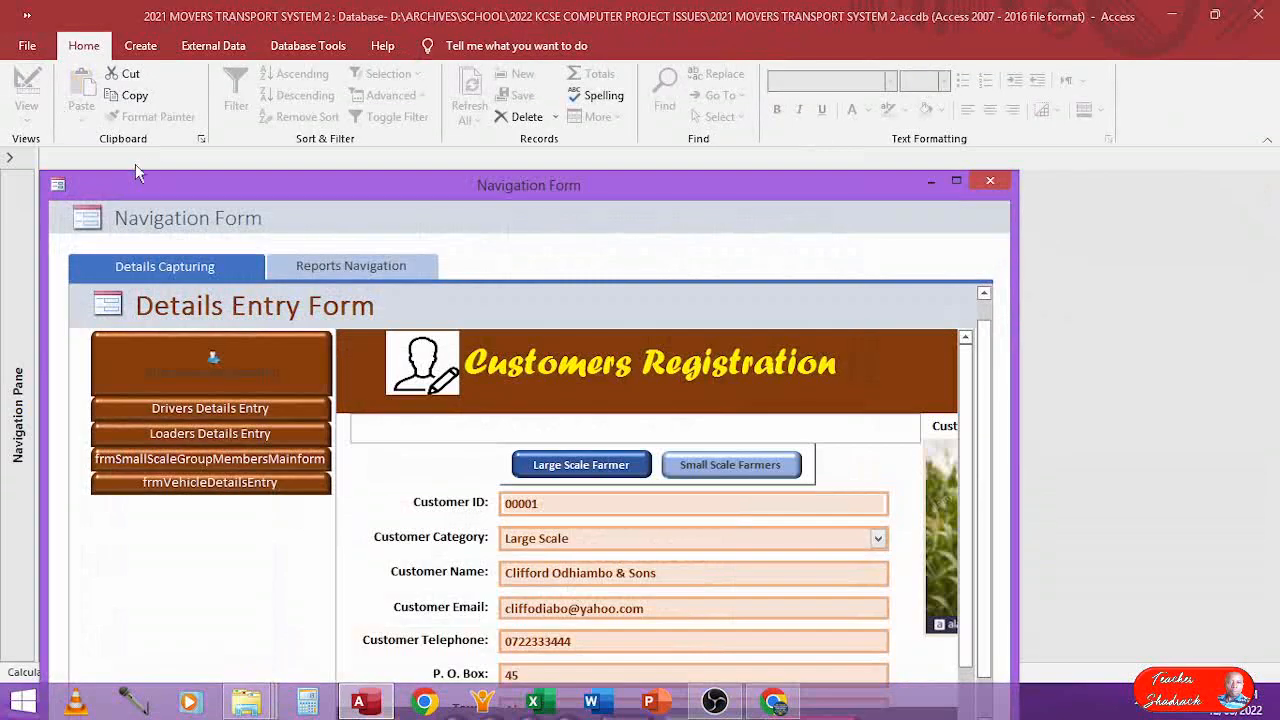
# Test moving, maximizing, minimizing and restoring the navigation form's pop-up window, and return to Design View
pyautogui.moveTo(250, 175); pyautogui.dragTo(649, 49)
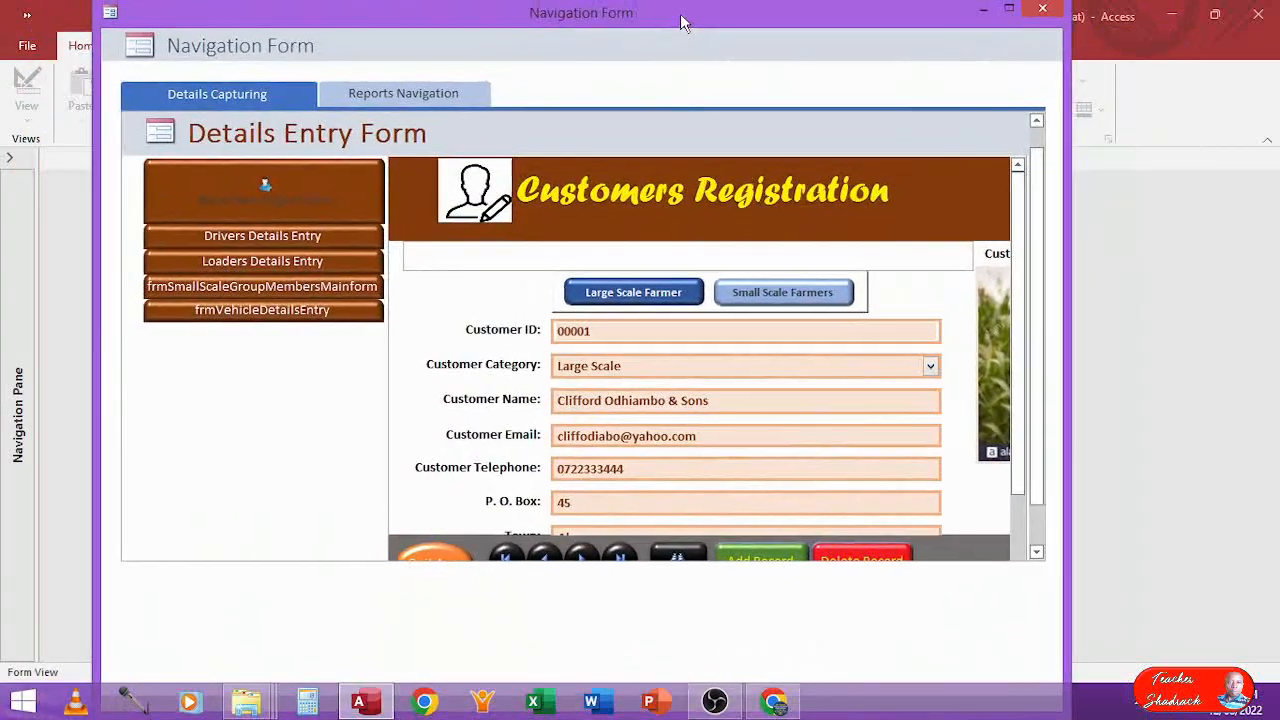
pyautogui.moveTo(682, 14); pyautogui.dragTo(657, 22)
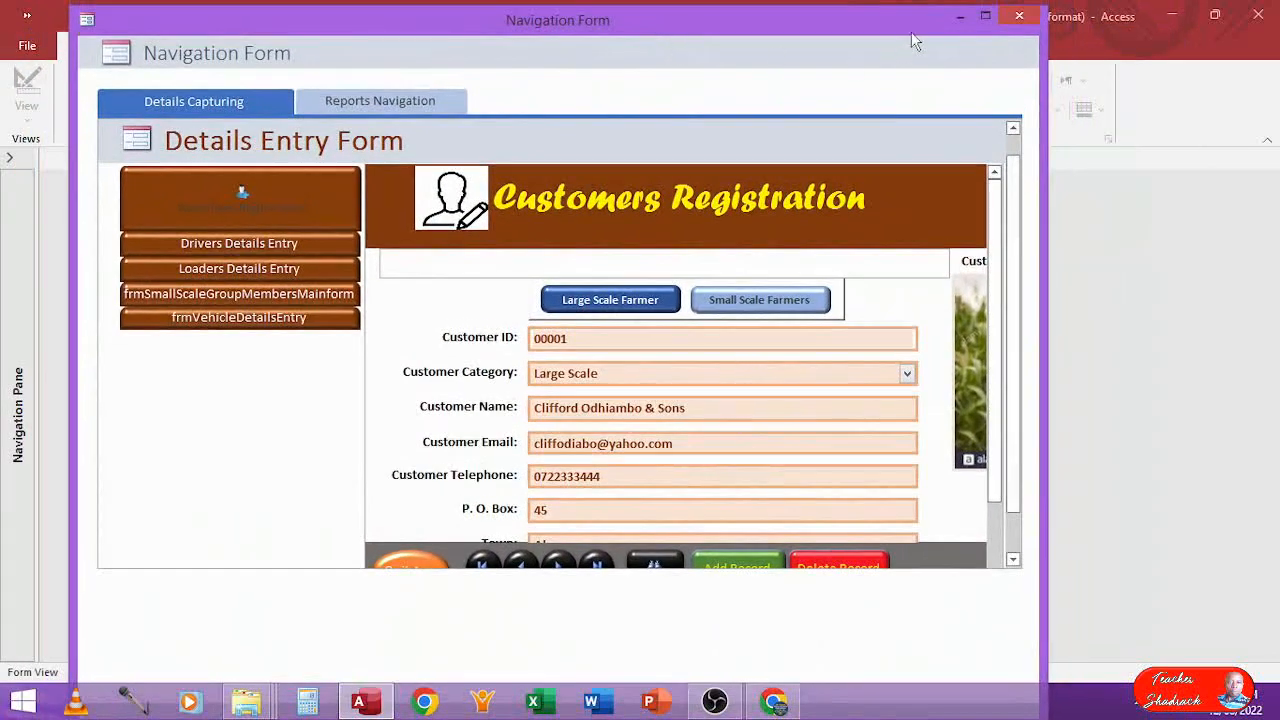
pyautogui.click(987, 16)
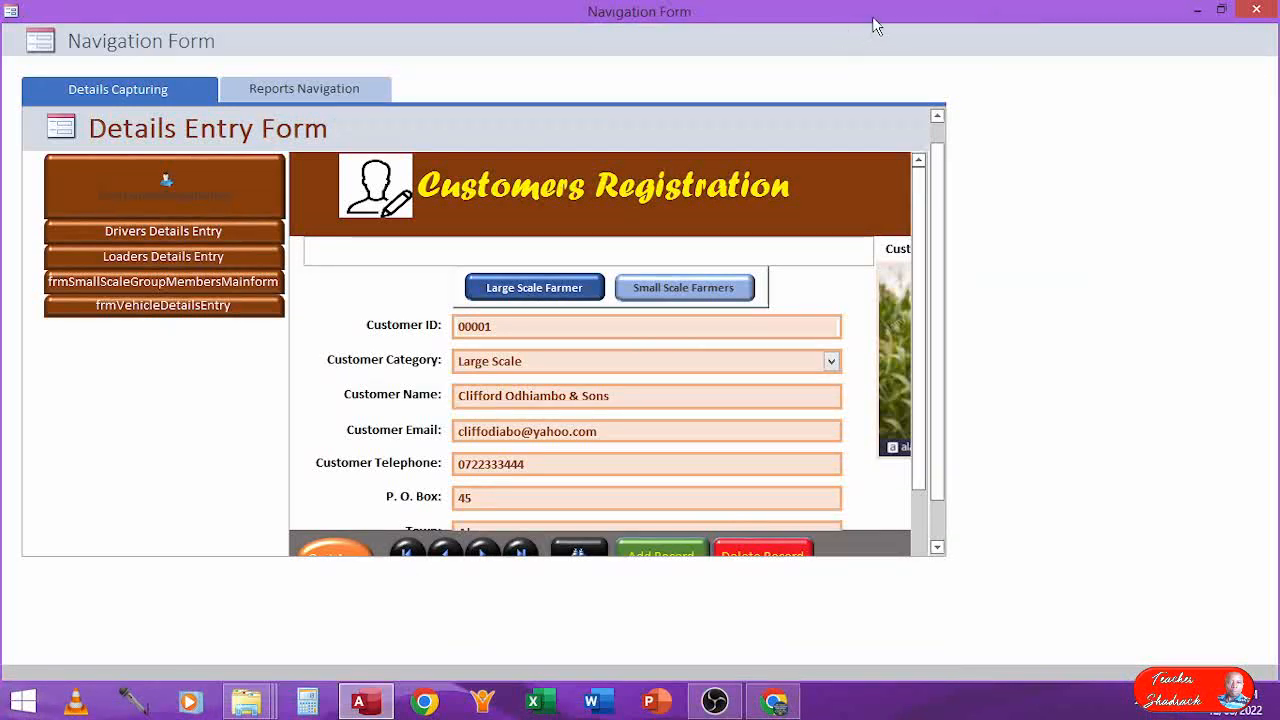
pyautogui.click(1197, 11)
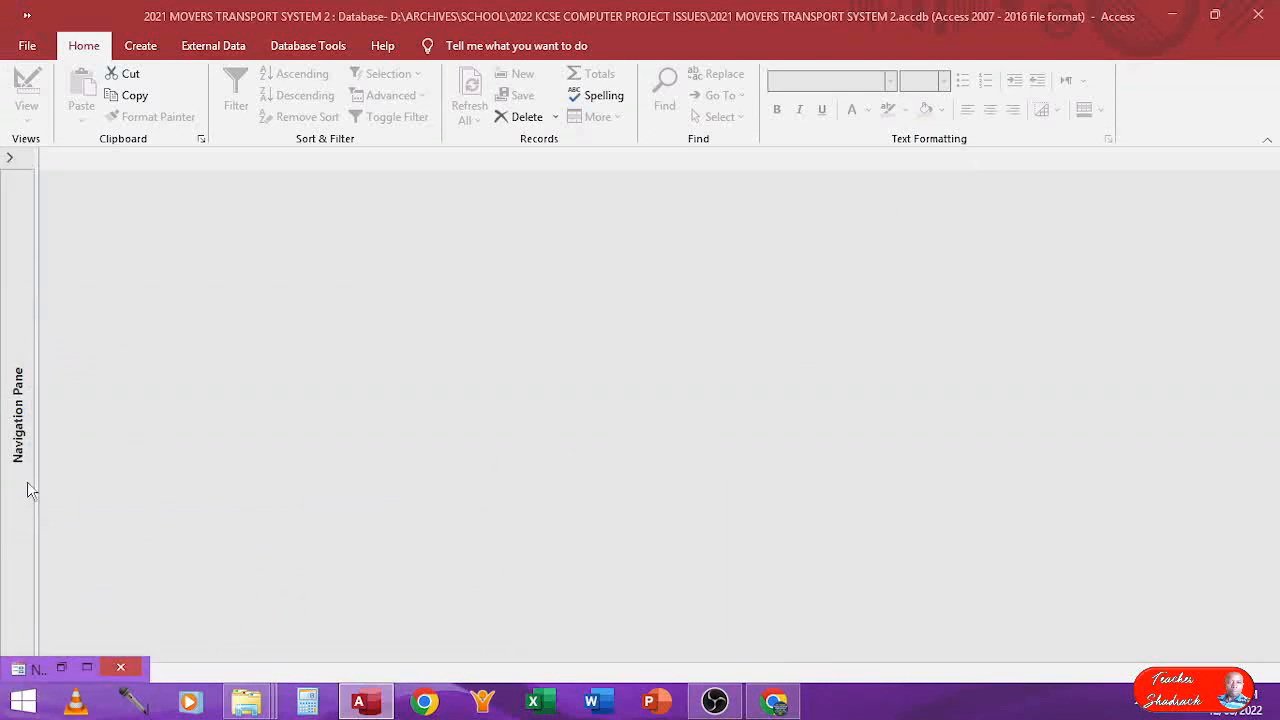
pyautogui.click(88, 668)
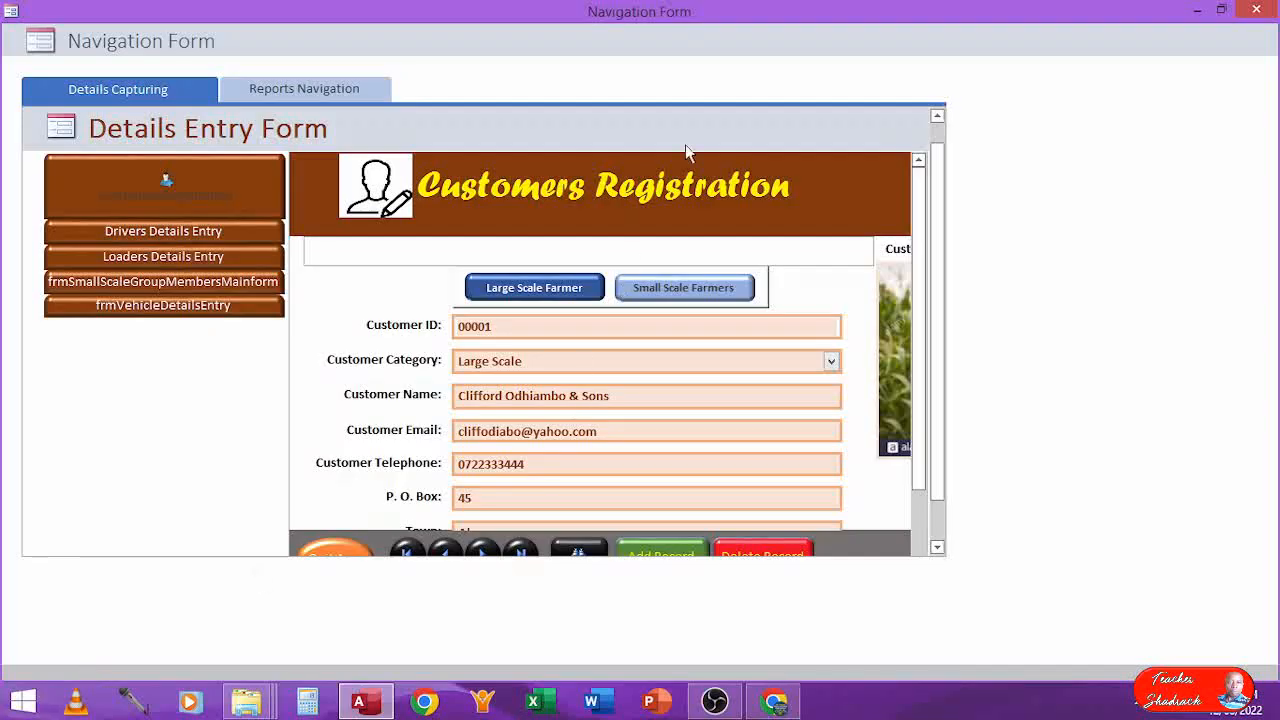
pyautogui.click(1225, 10)
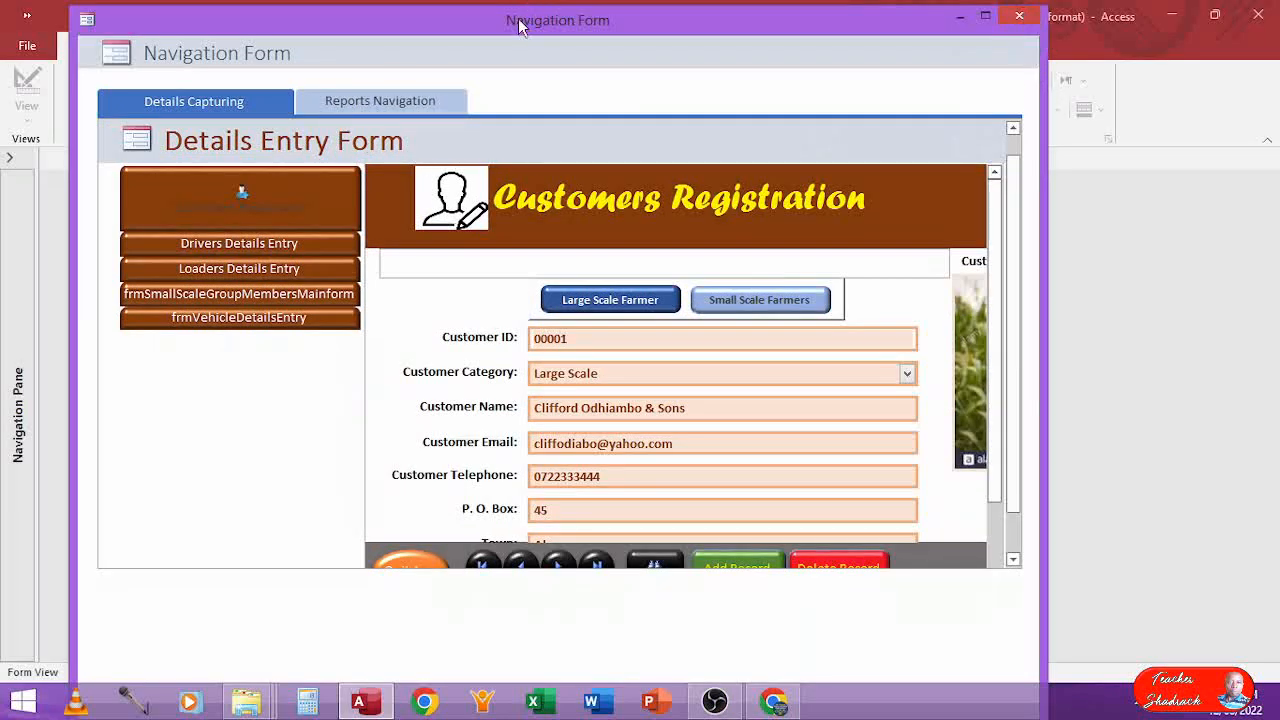
pyautogui.moveTo(518, 25); pyautogui.dragTo(581, 27)
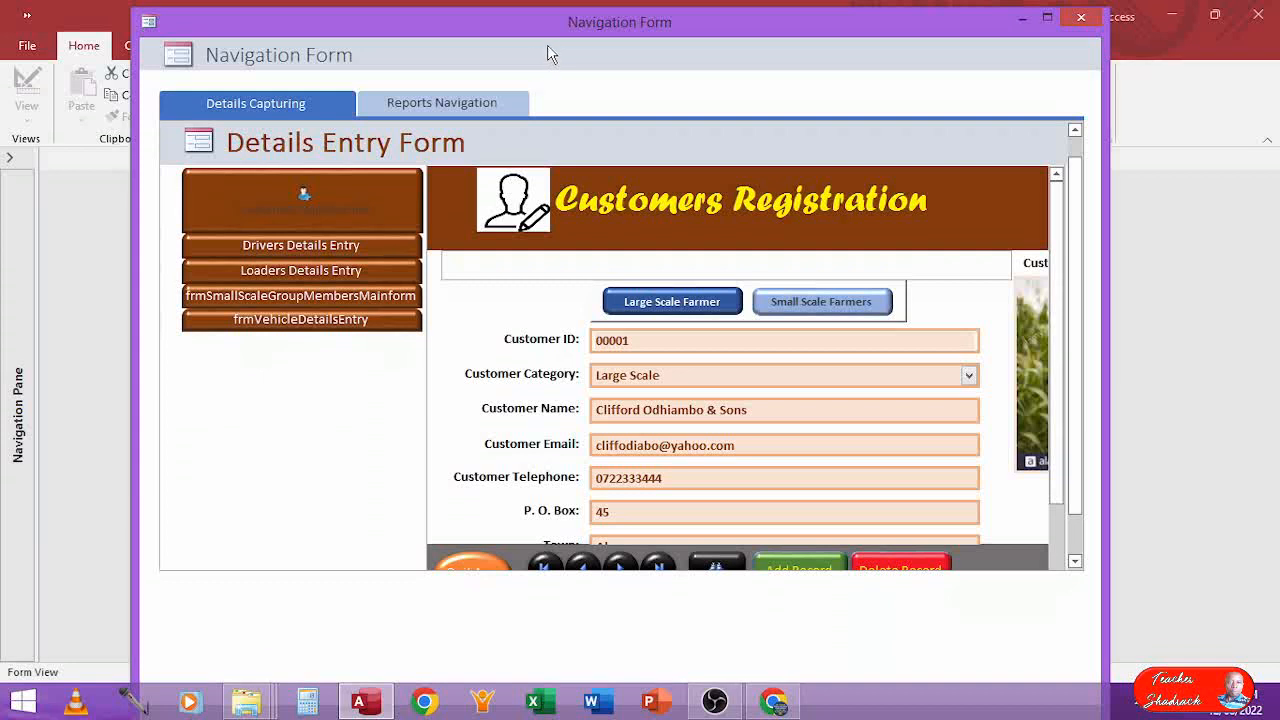
pyautogui.rightClick(550, 31)
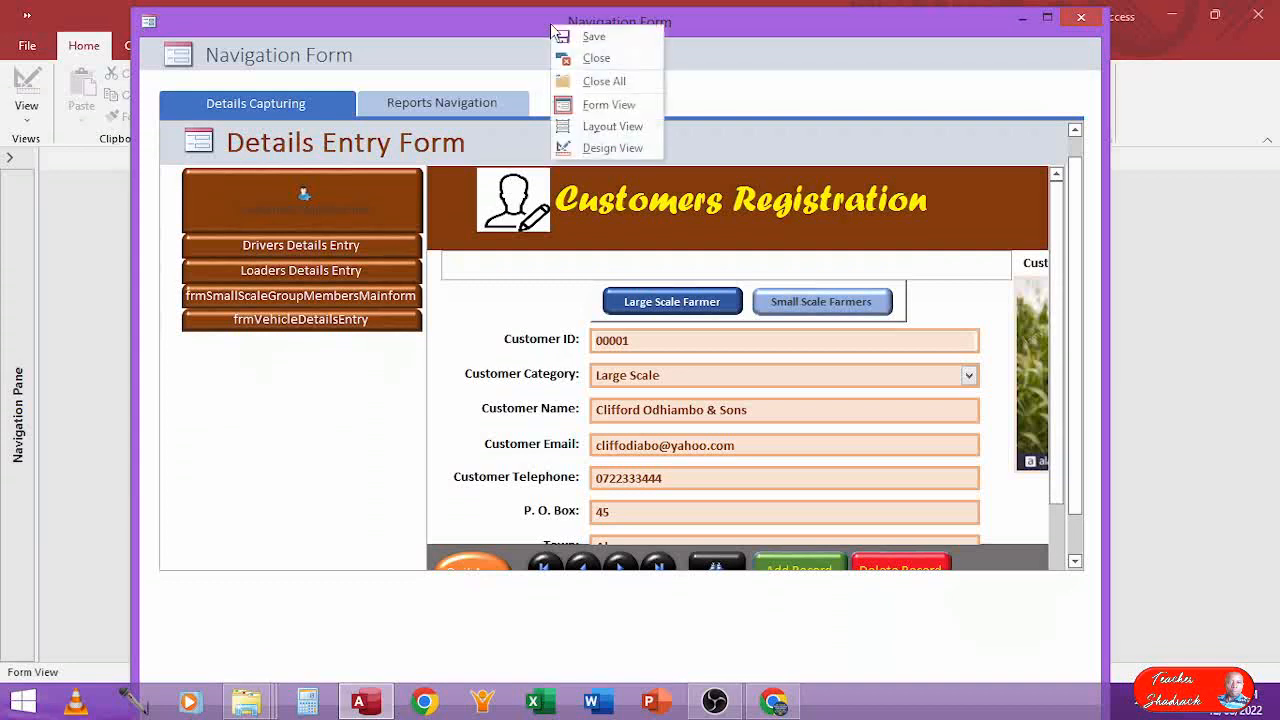
pyautogui.click(594, 153)
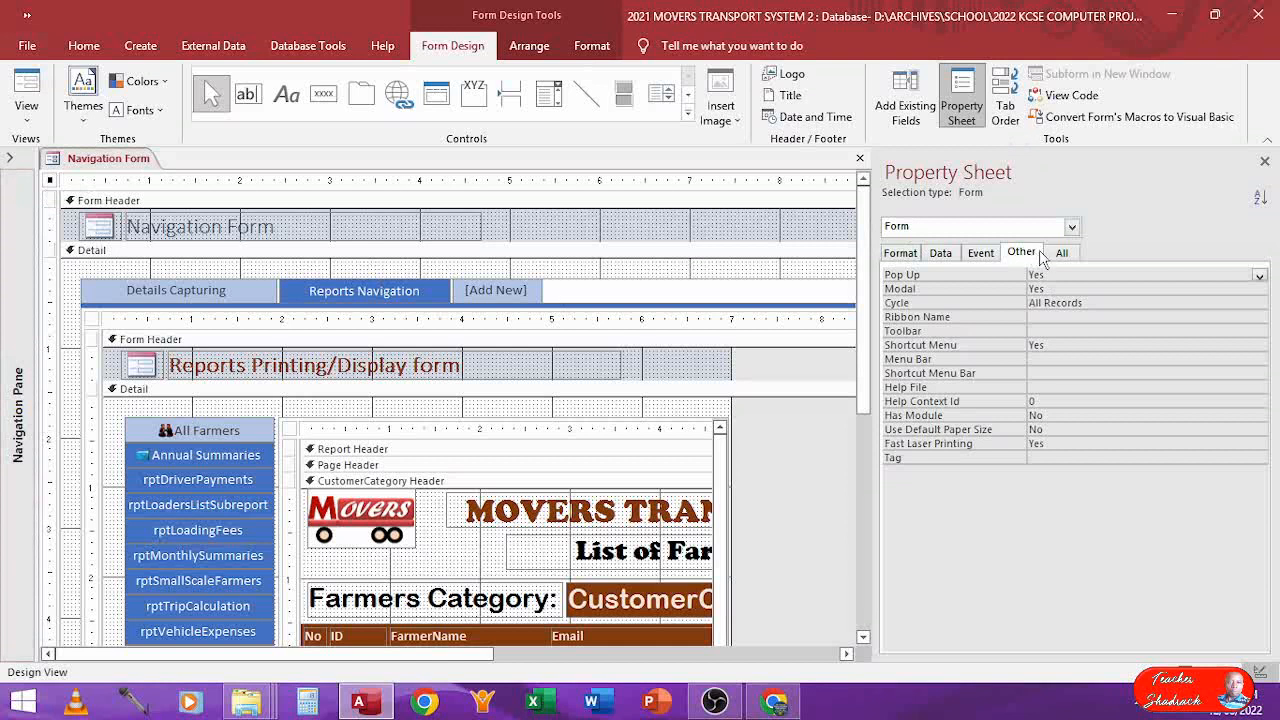
# Create a macro for the whole form's On Load event with the Macro Builder
pyautogui.click(1072, 230)
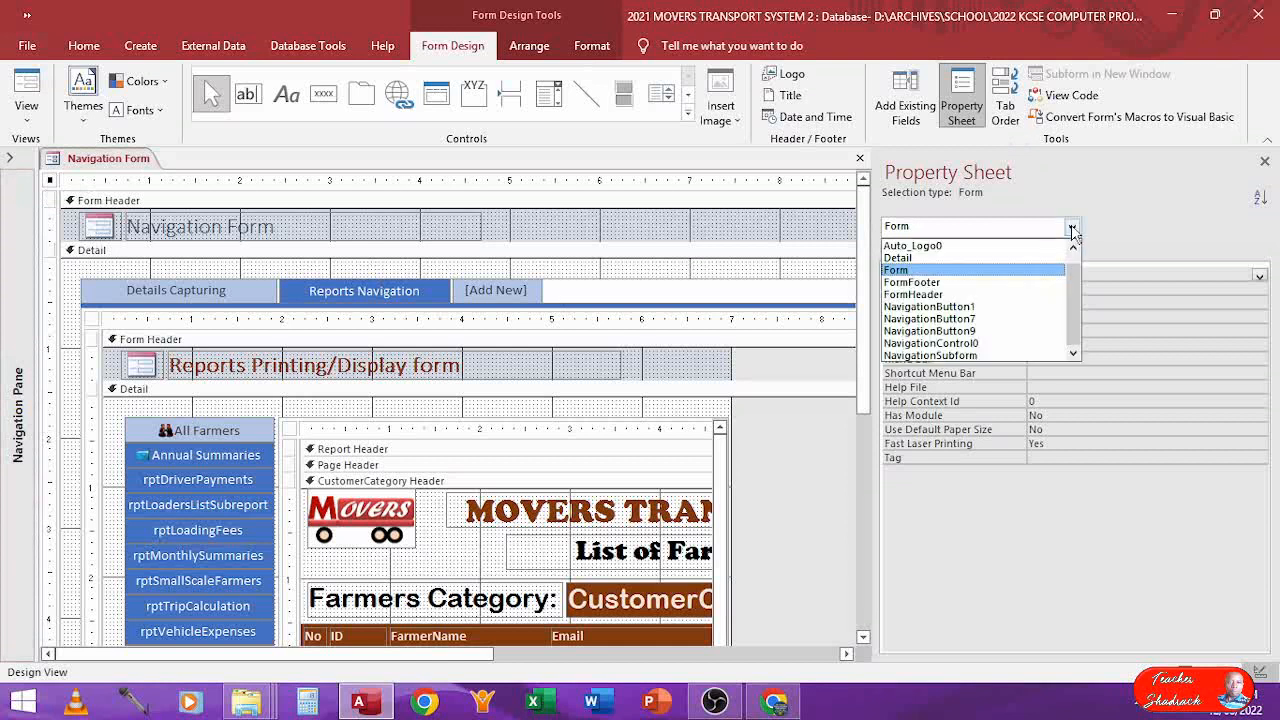
pyautogui.click(990, 277)
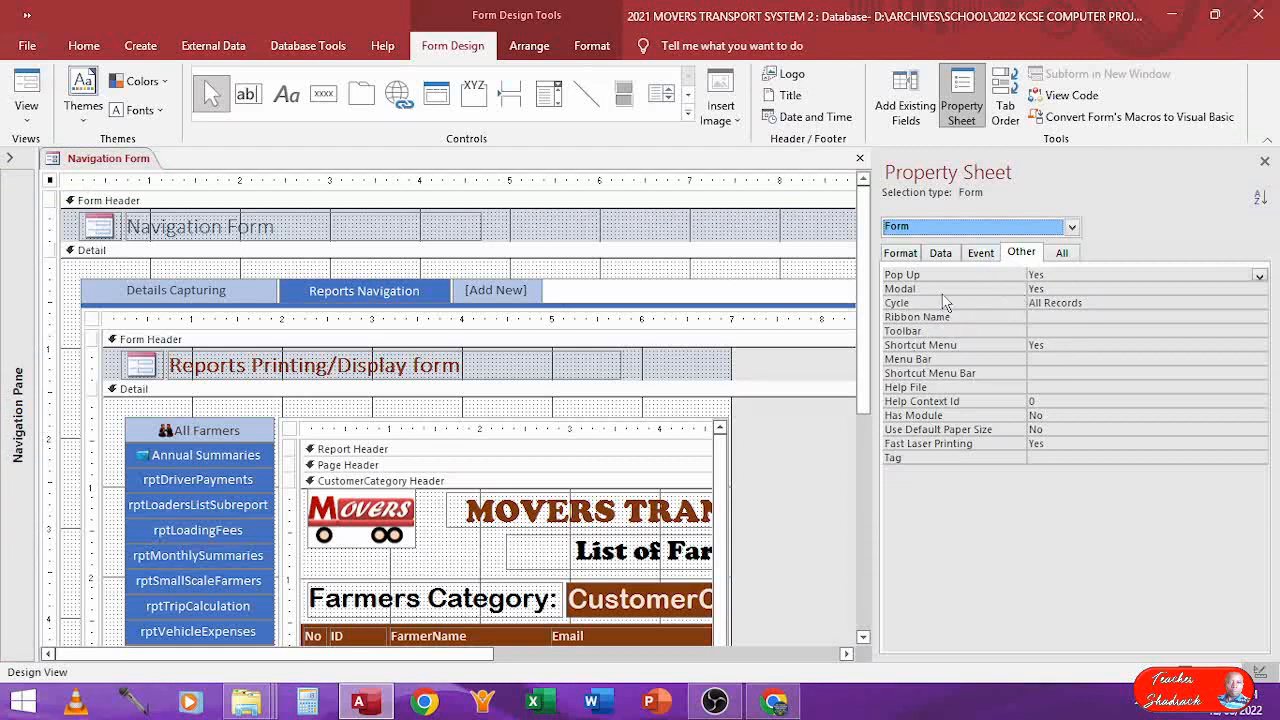
pyautogui.click(980, 256)
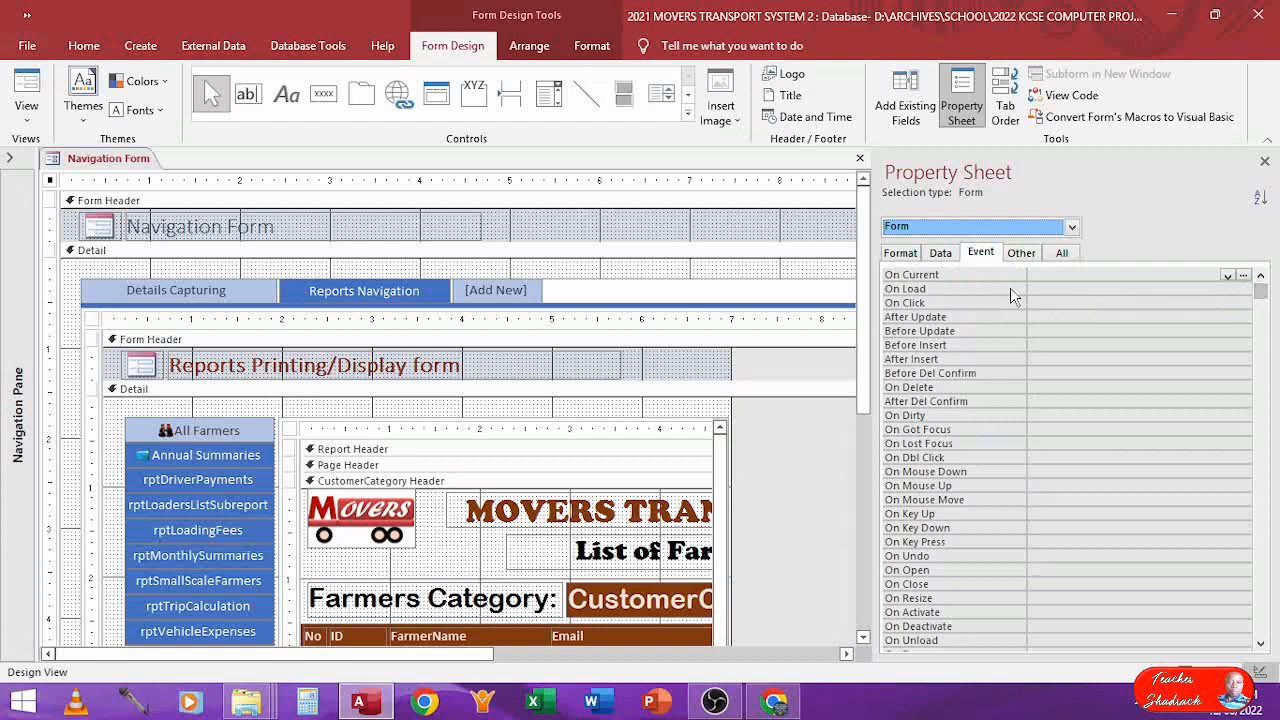
pyautogui.click(1035, 289)
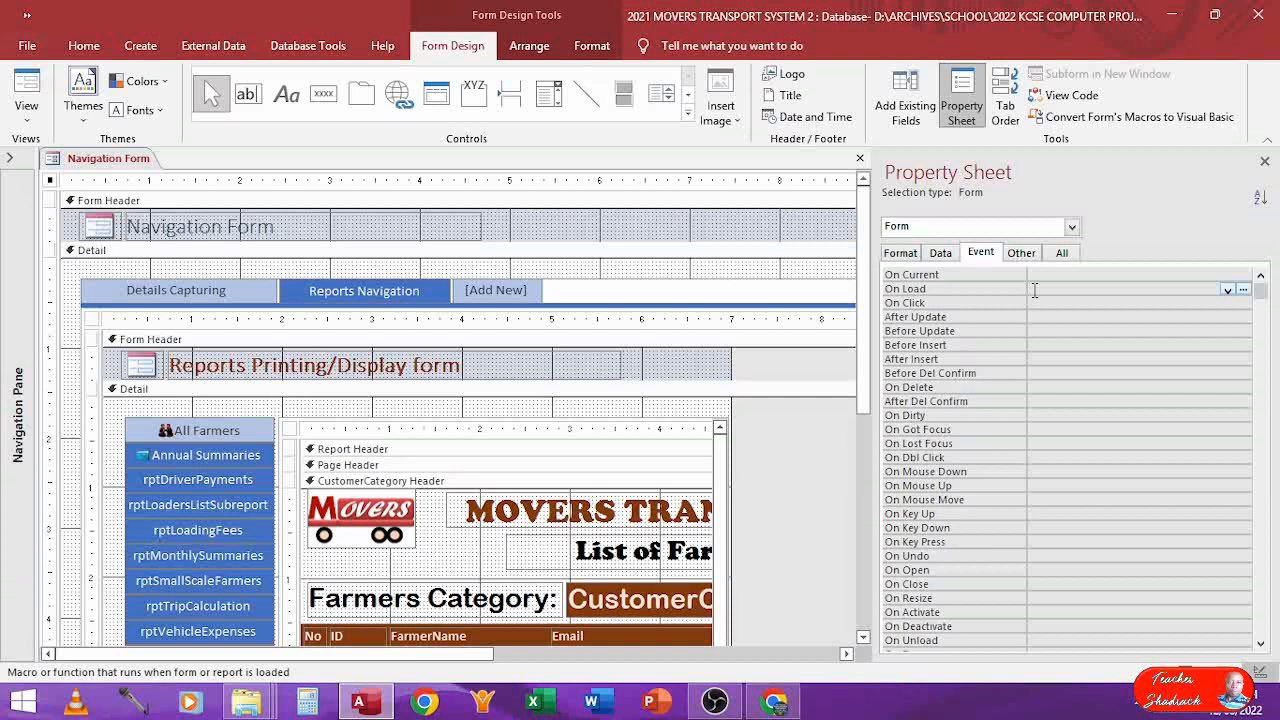
pyautogui.click(1244, 291)
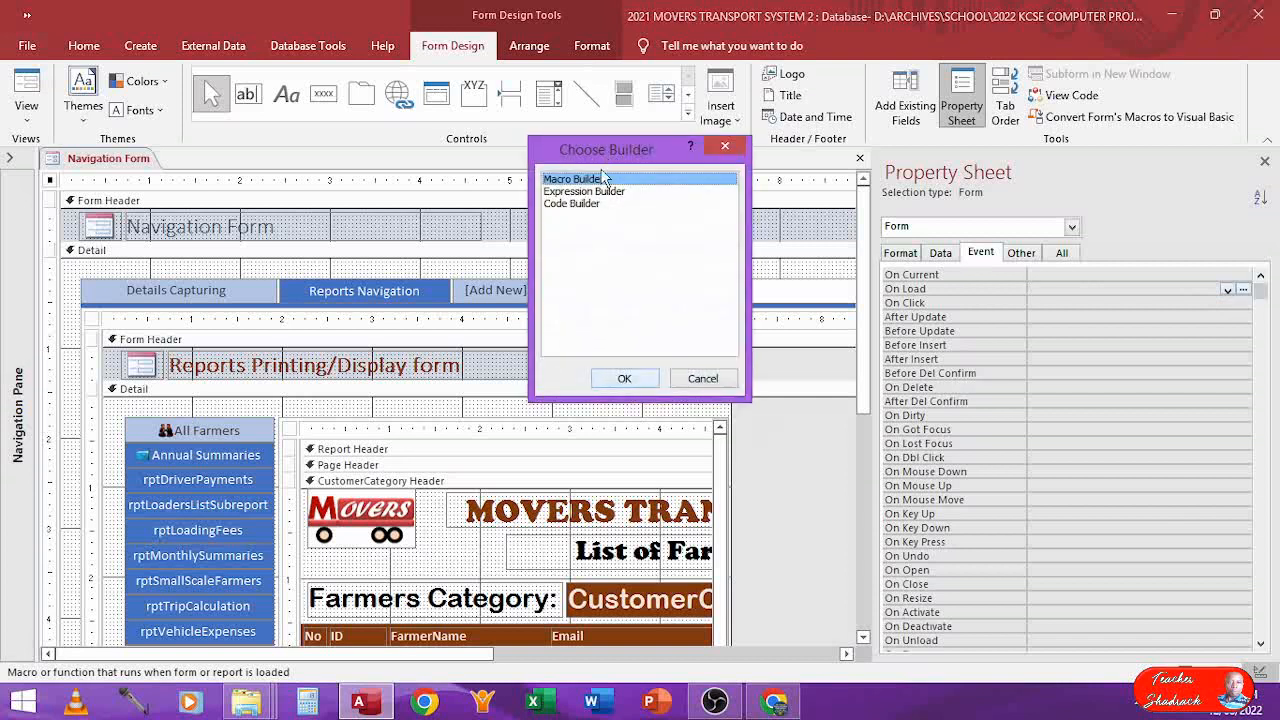
pyautogui.moveTo(603, 149); pyautogui.dragTo(606, 168)
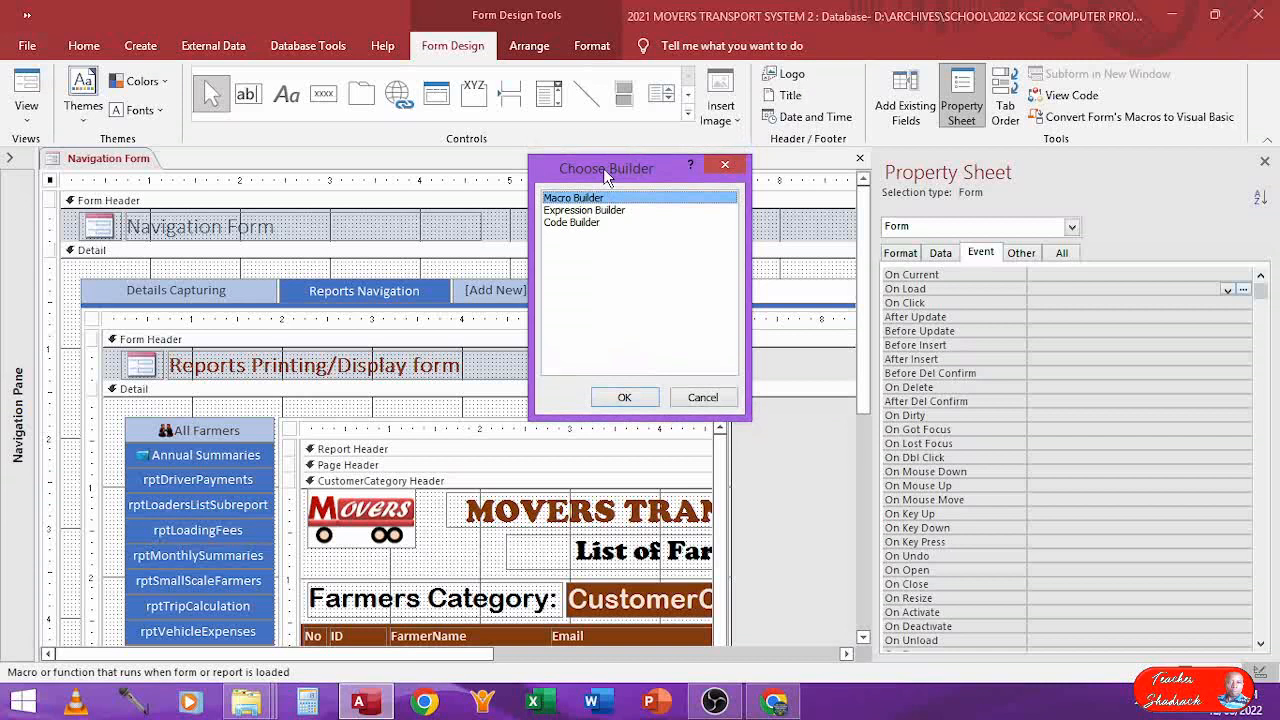
pyautogui.press('Return')
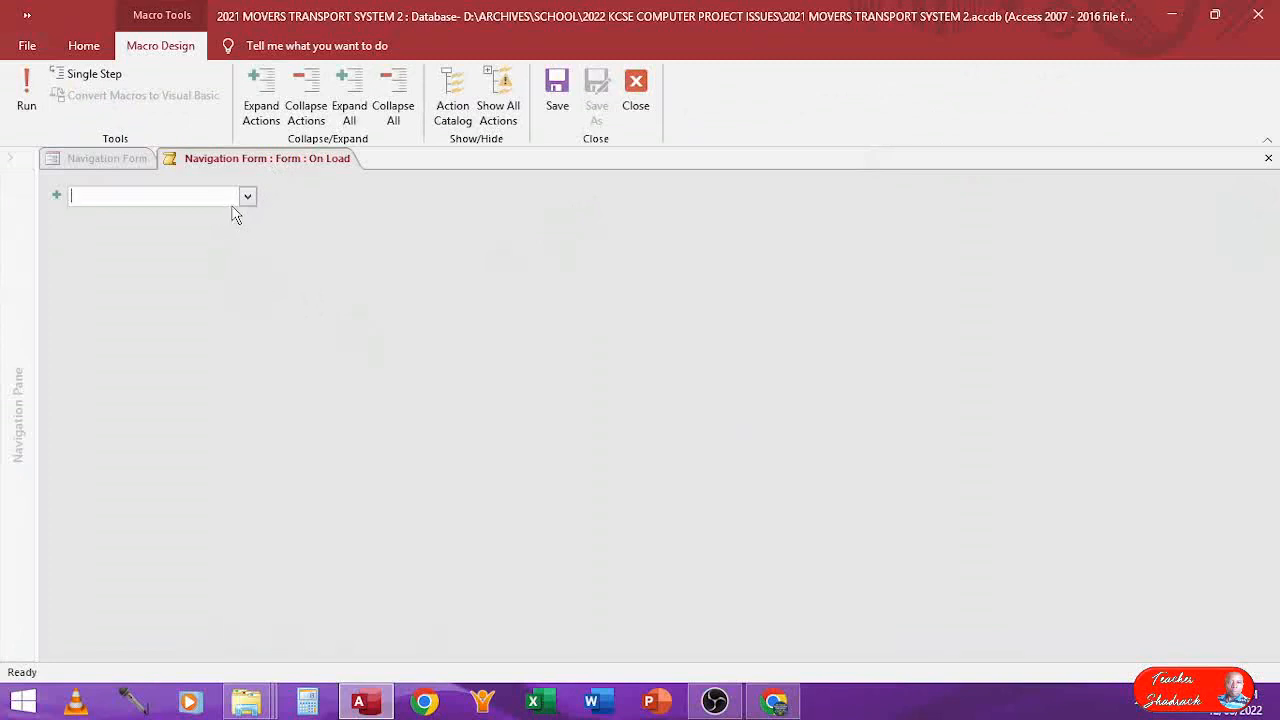
# Add a MaximizeWindow action to the On Load macro and close the macro, saving its changes
pyautogui.click(247, 199)
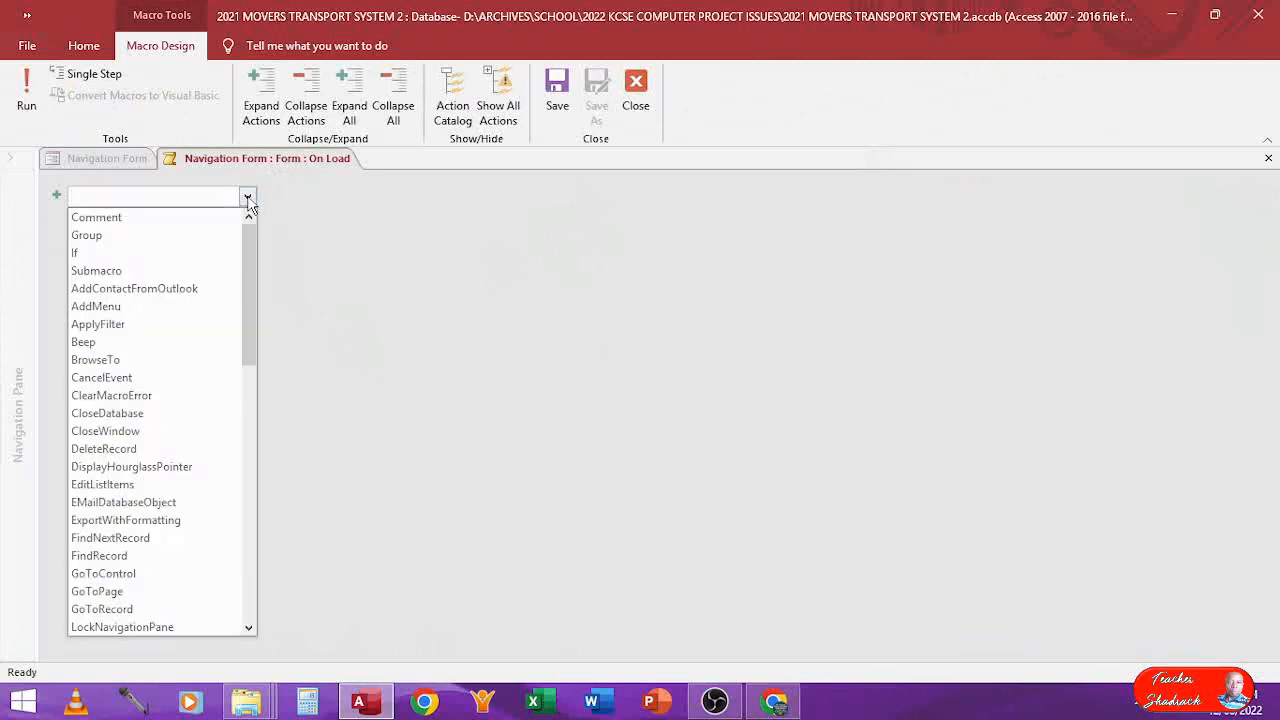
pyautogui.moveTo(247, 259); pyautogui.dragTo(252, 372)
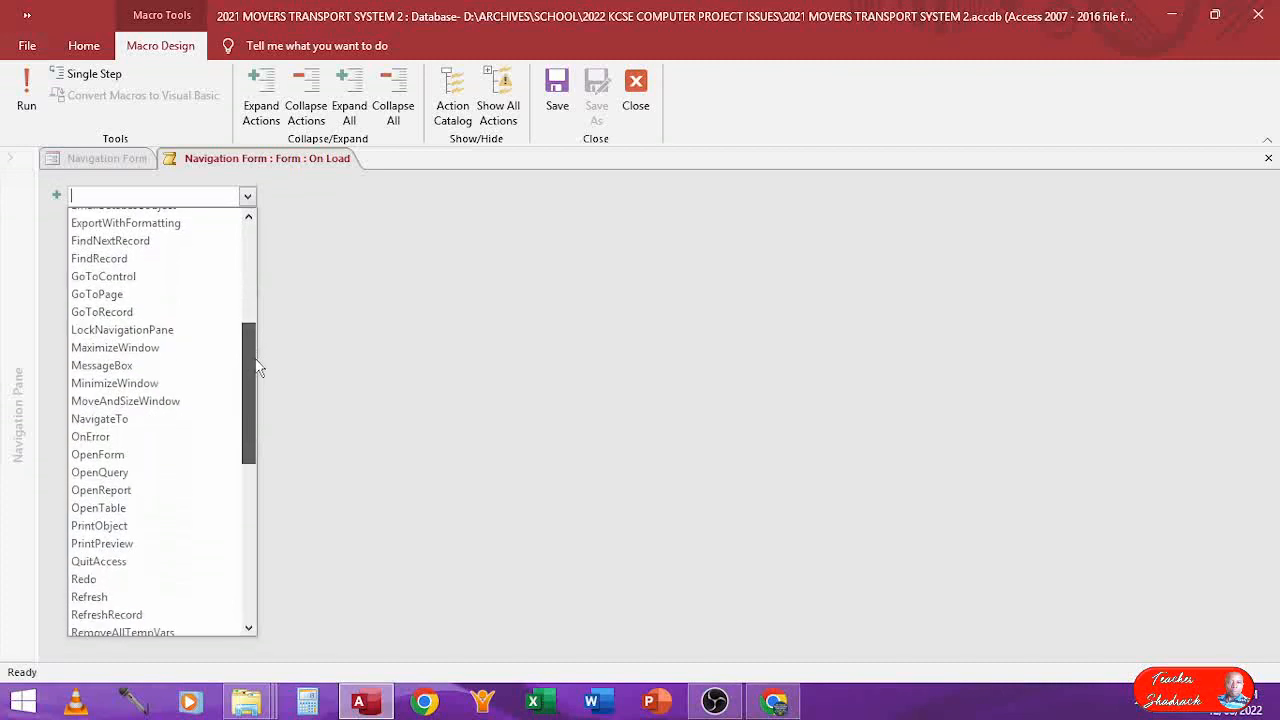
pyautogui.click(115, 348)
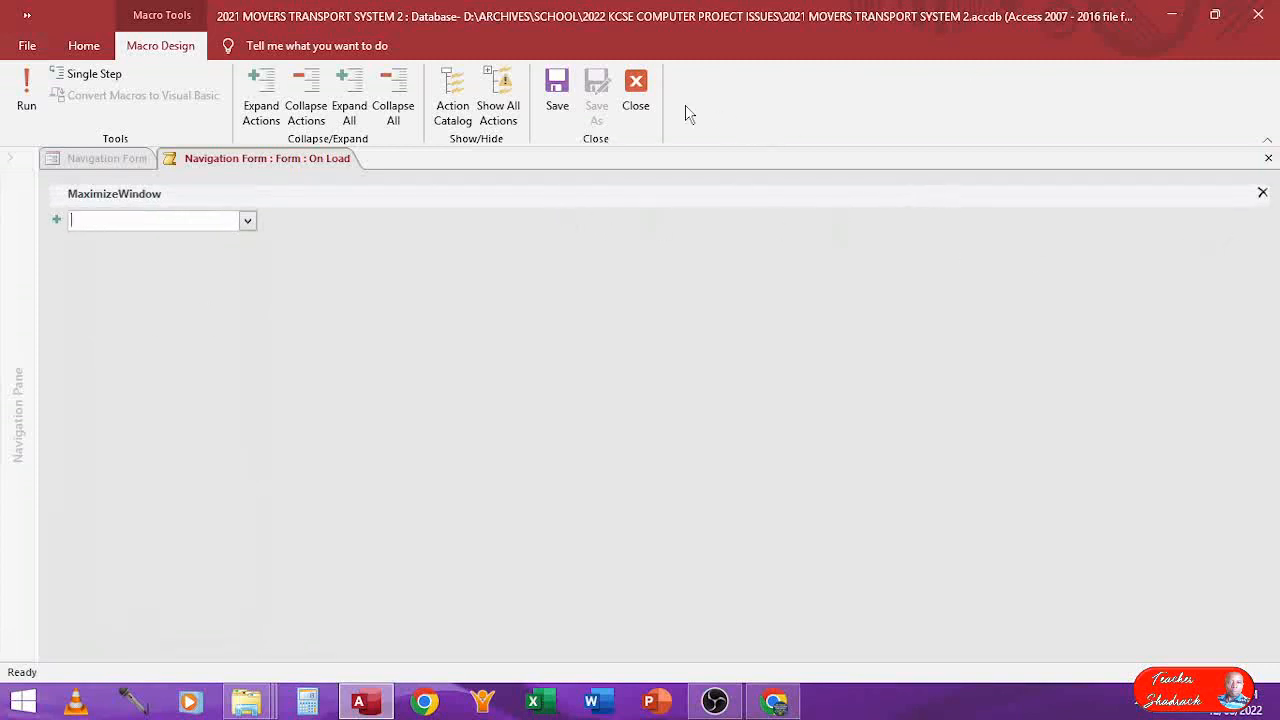
pyautogui.click(636, 88)
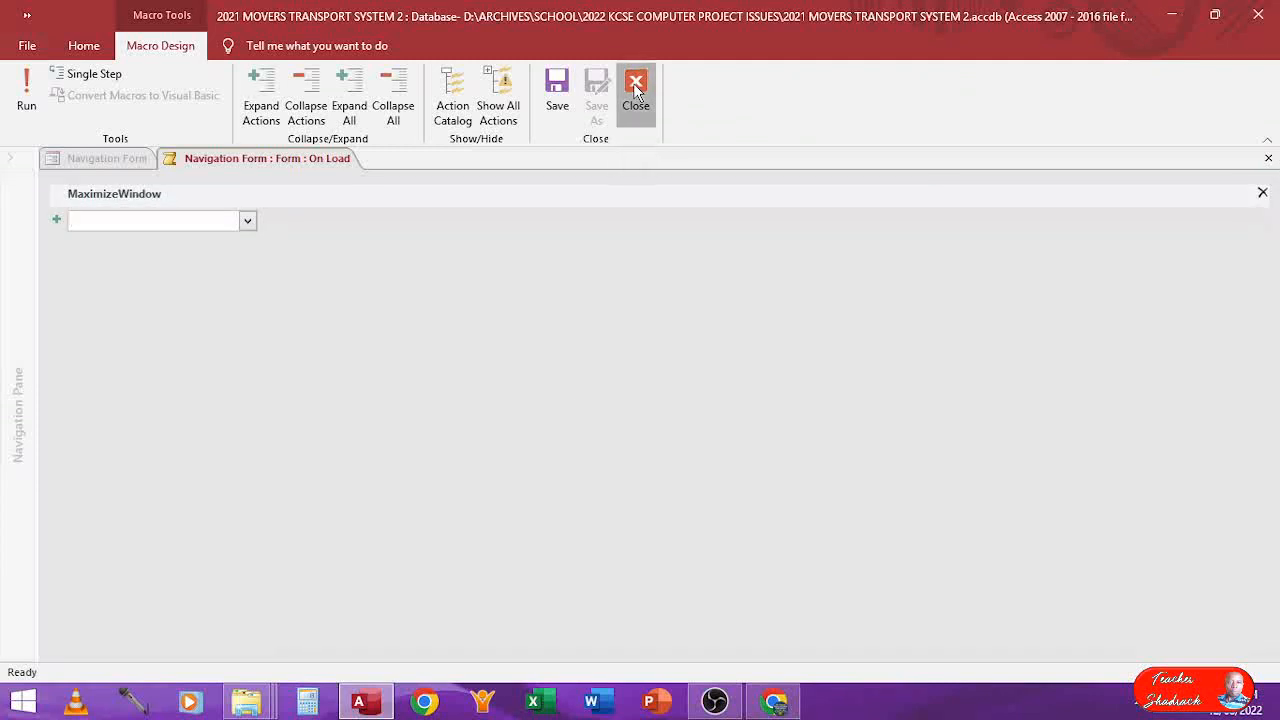
pyautogui.click(566, 403)
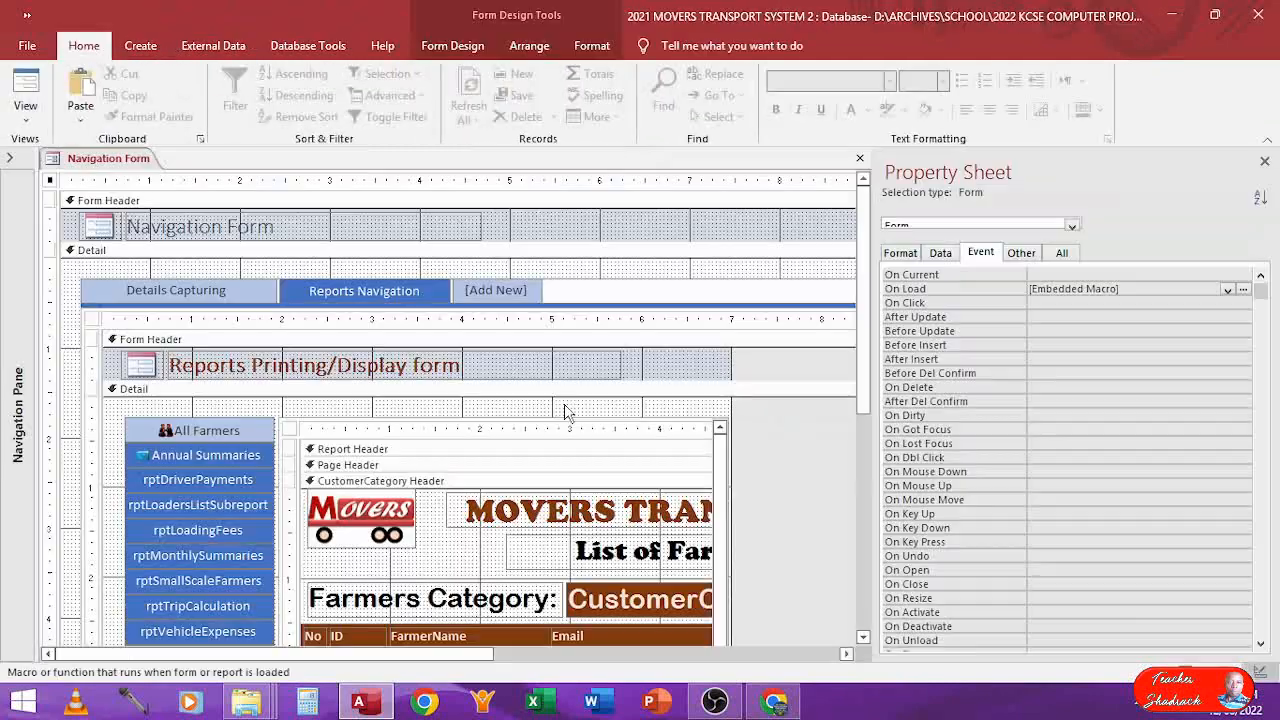
# Check how the navigation form opens in Form View, restore its window to normal size and close it
pyautogui.click(30, 93)
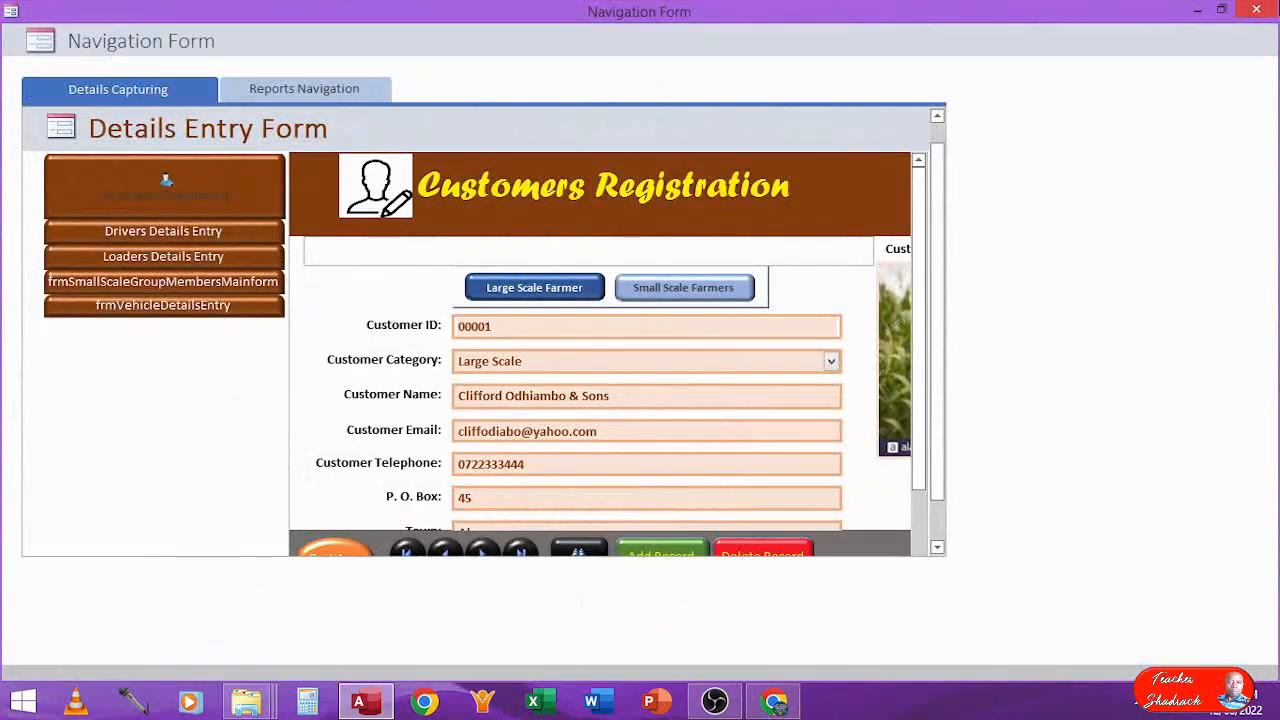
pyautogui.click(1228, 10)
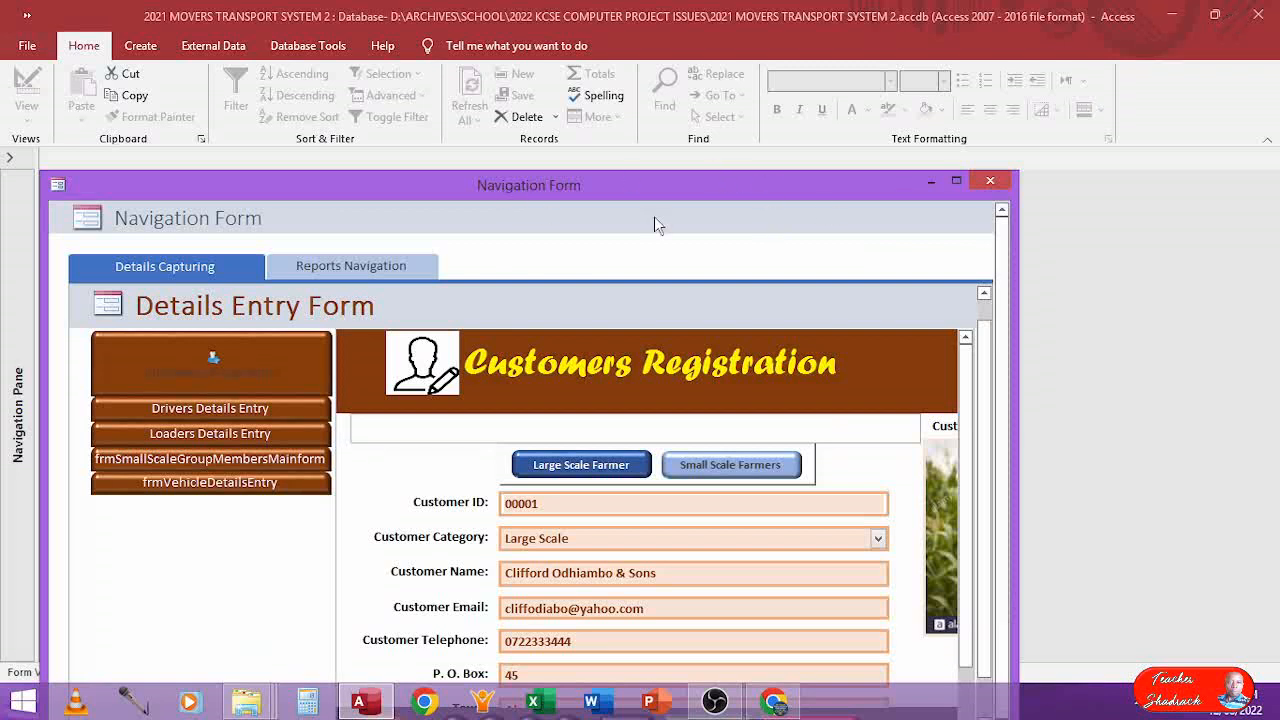
pyautogui.rightClick(676, 188)
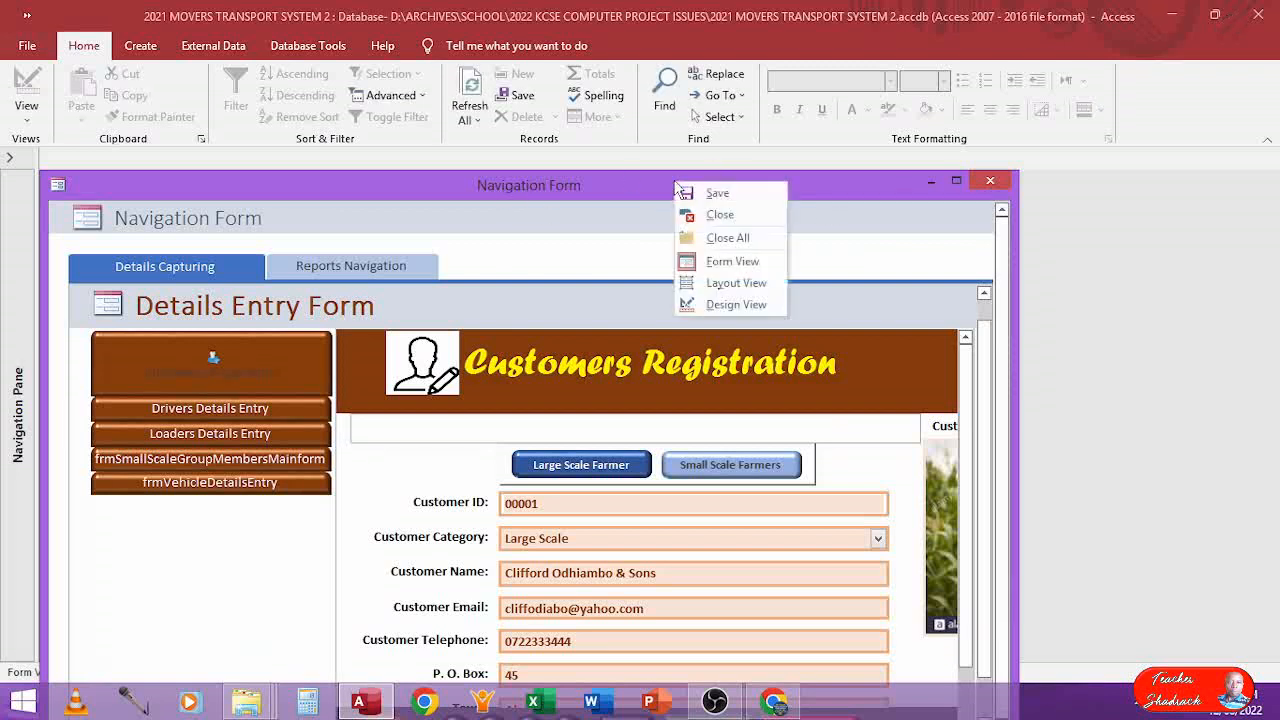
pyautogui.click(713, 216)
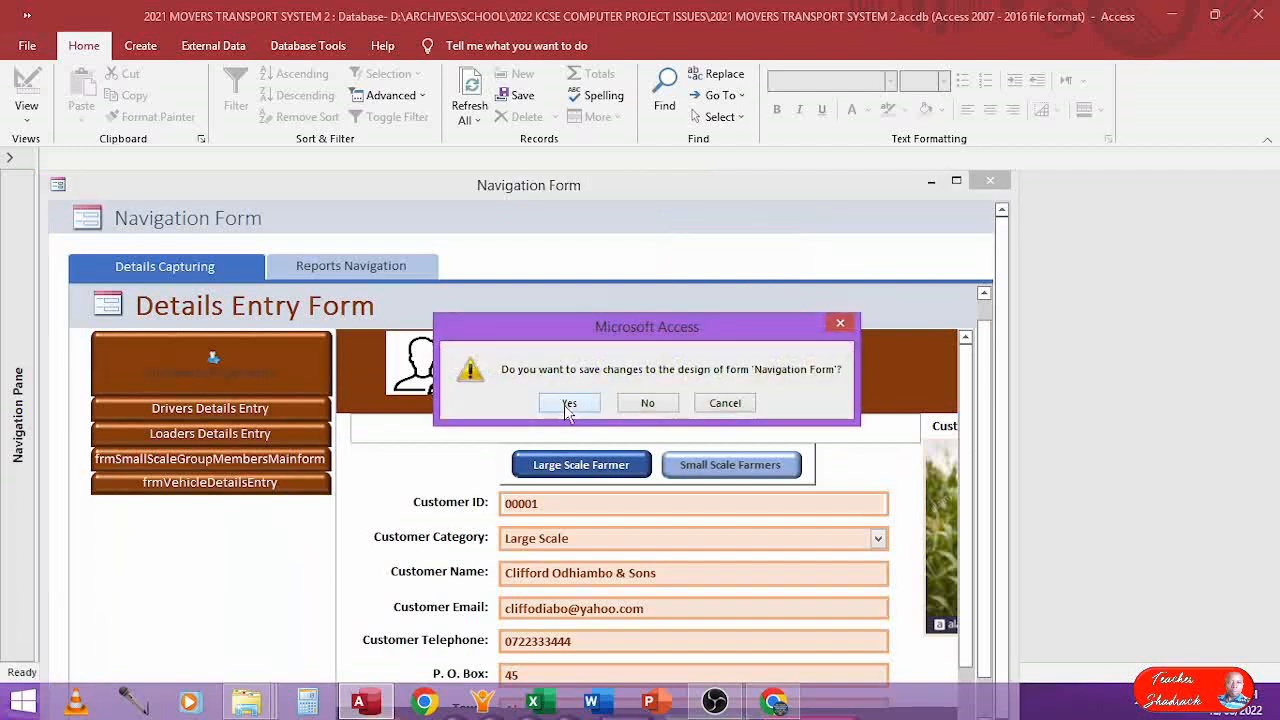
# Save the form's design changes under the name frmNavigationMainForm
pyautogui.click(567, 404)
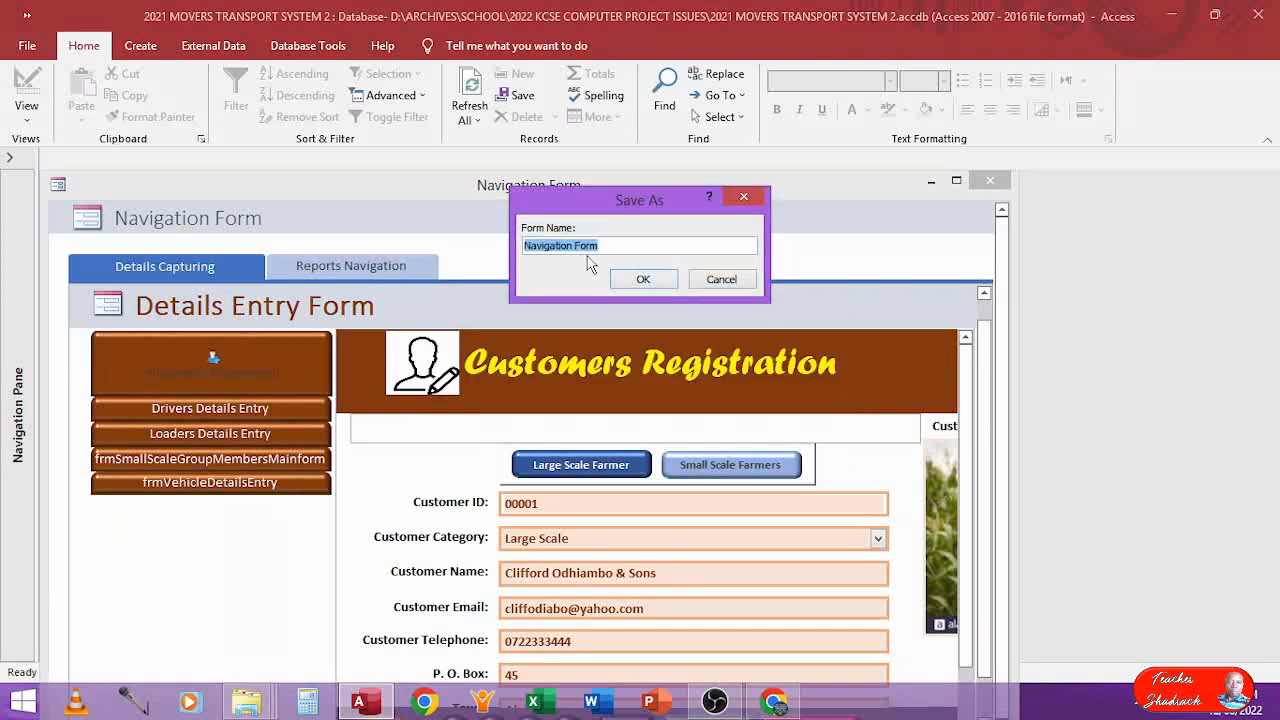
pyautogui.press('Left')
pyautogui.write('f')
pyautogui.press('BackSpace')
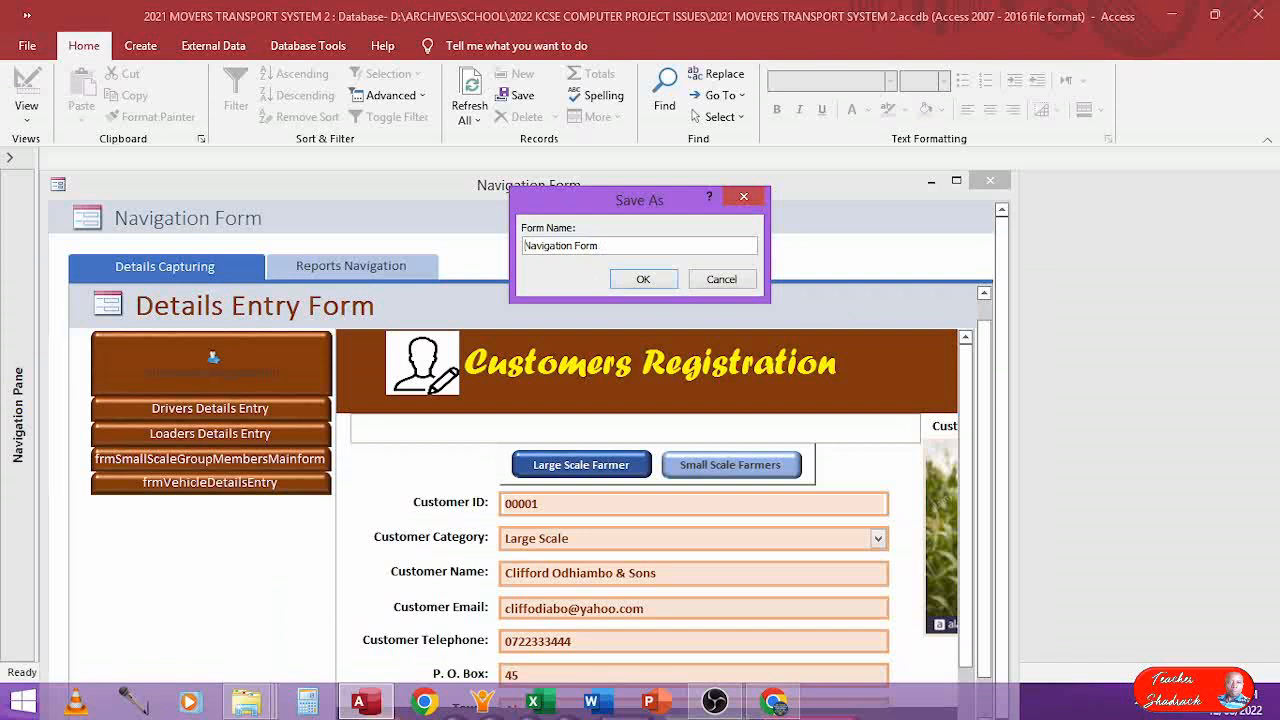
pyautogui.write('frm')
pyautogui.press('BackSpace')
pyautogui.press('BackSpace')
pyautogui.write('Main')
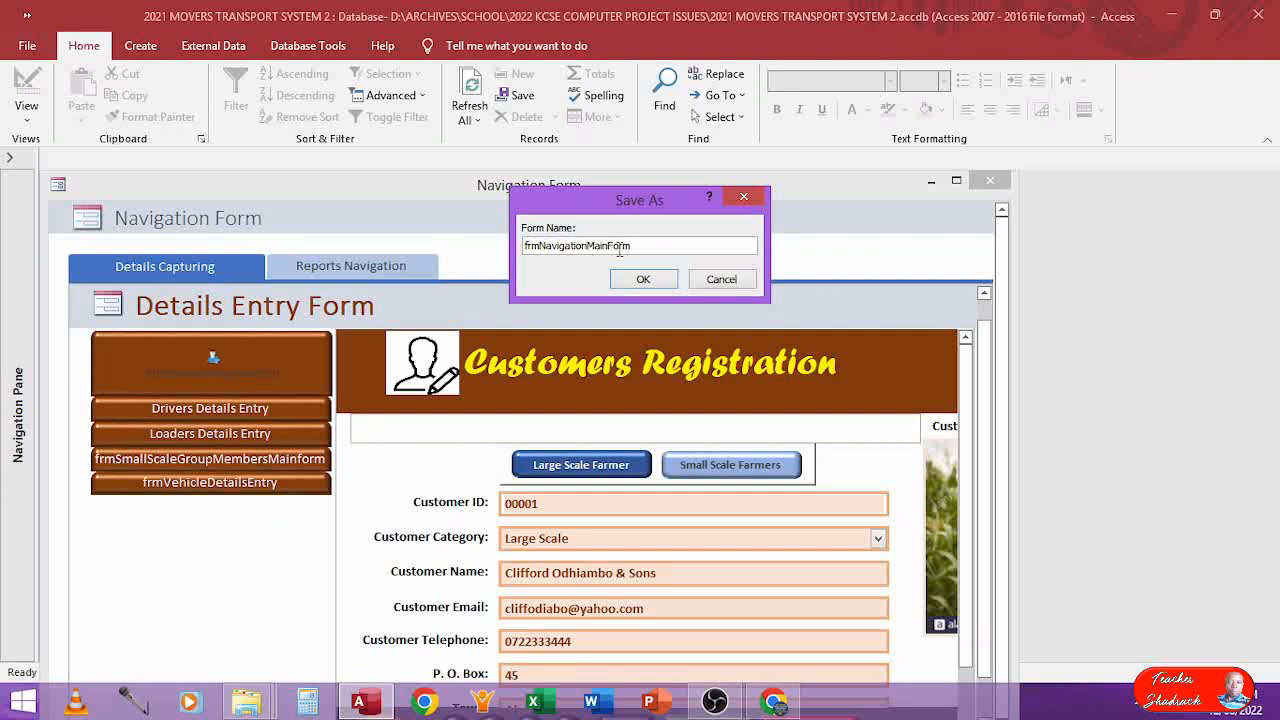
pyautogui.click(643, 279)
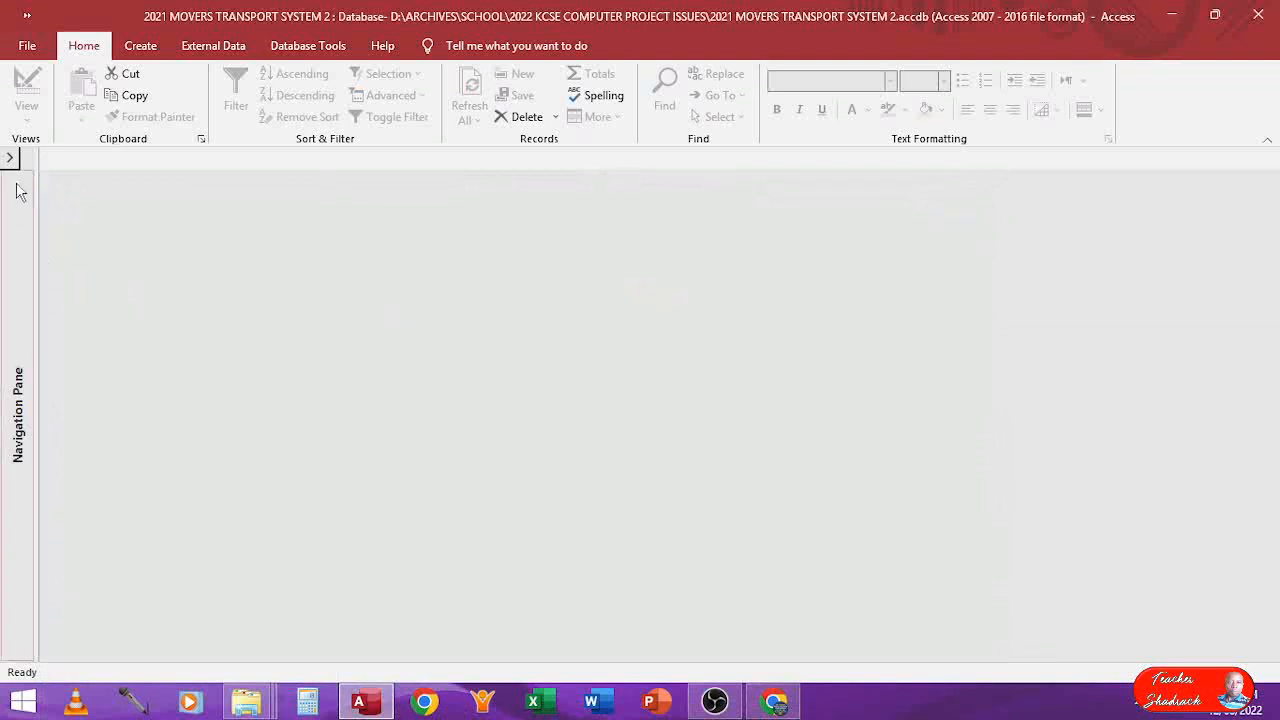
# Open frmNavigationMainForm, switch it to Design View, and hide the navigation pane and property sheet to free up working space
pyautogui.click(10, 157)
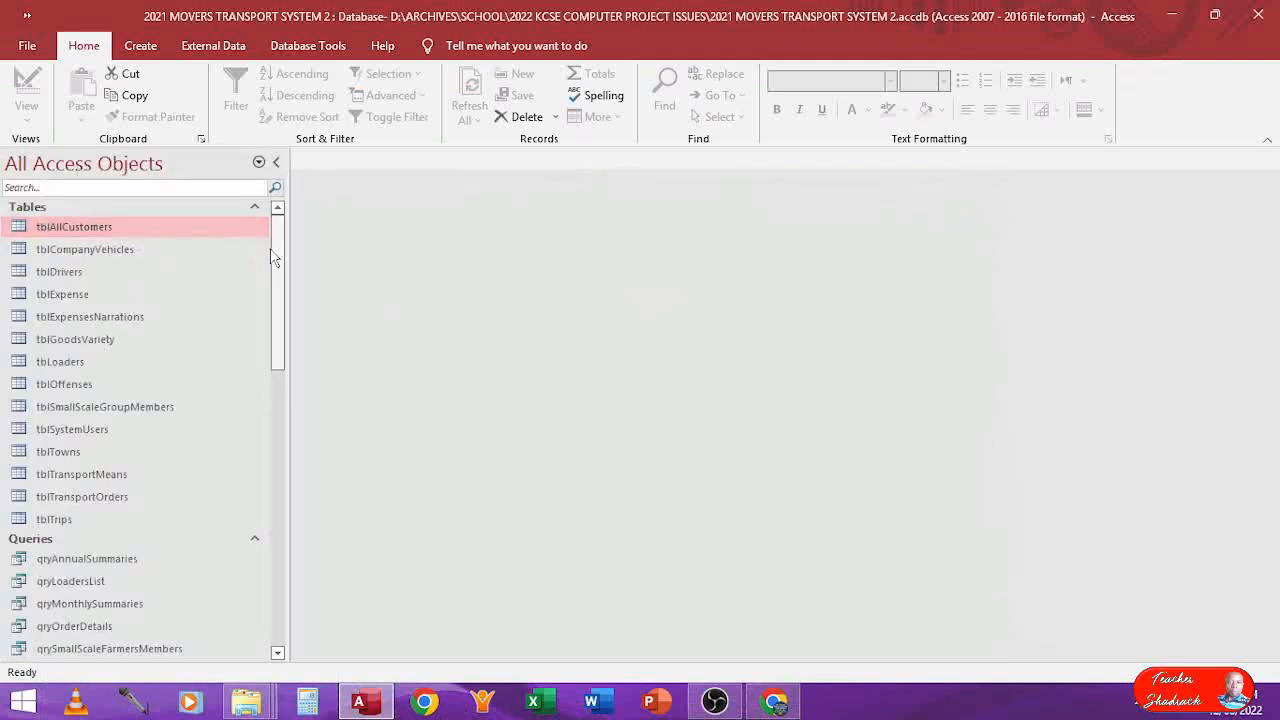
pyautogui.moveTo(277, 256); pyautogui.dragTo(286, 465)
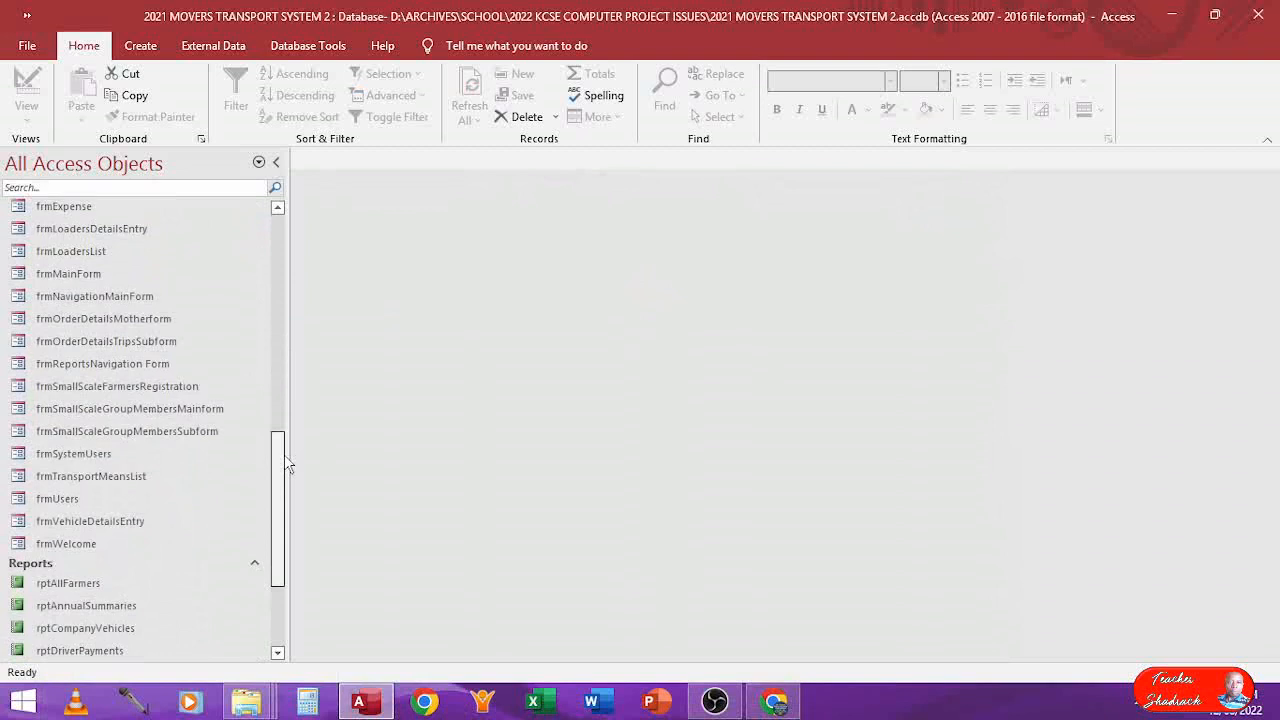
pyautogui.doubleClick(64, 300)
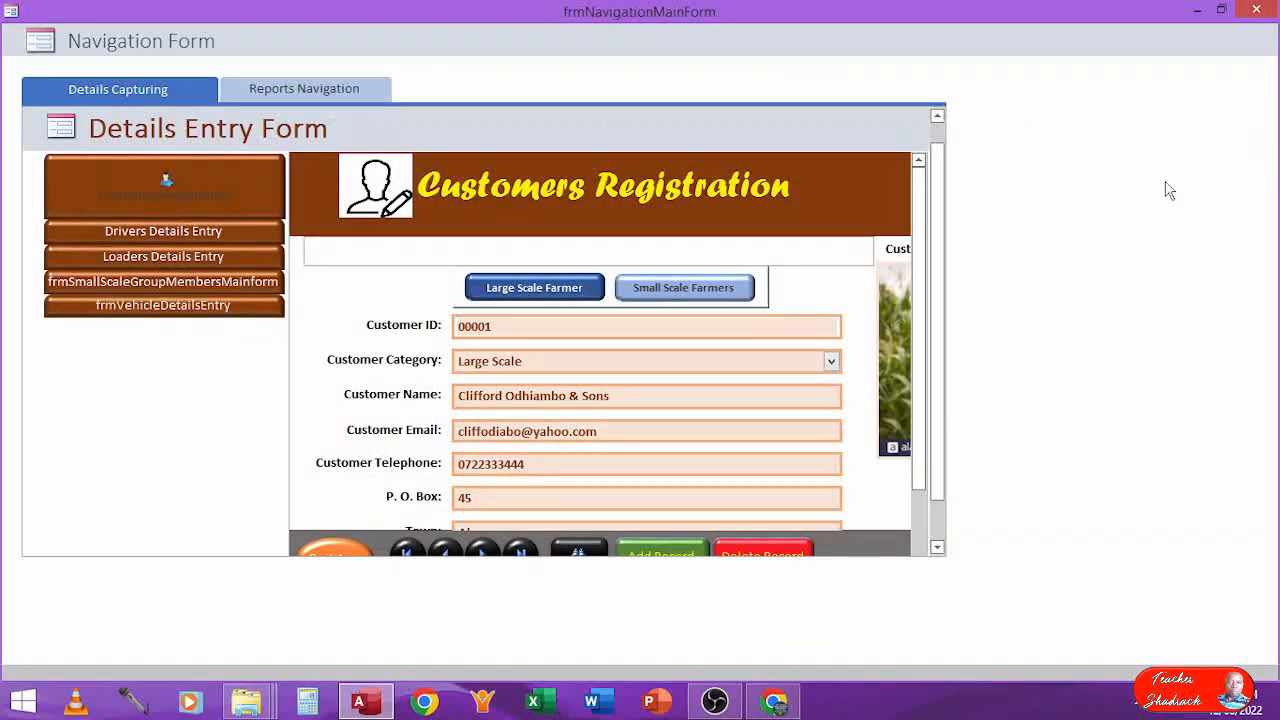
pyautogui.rightClick(1108, 200)
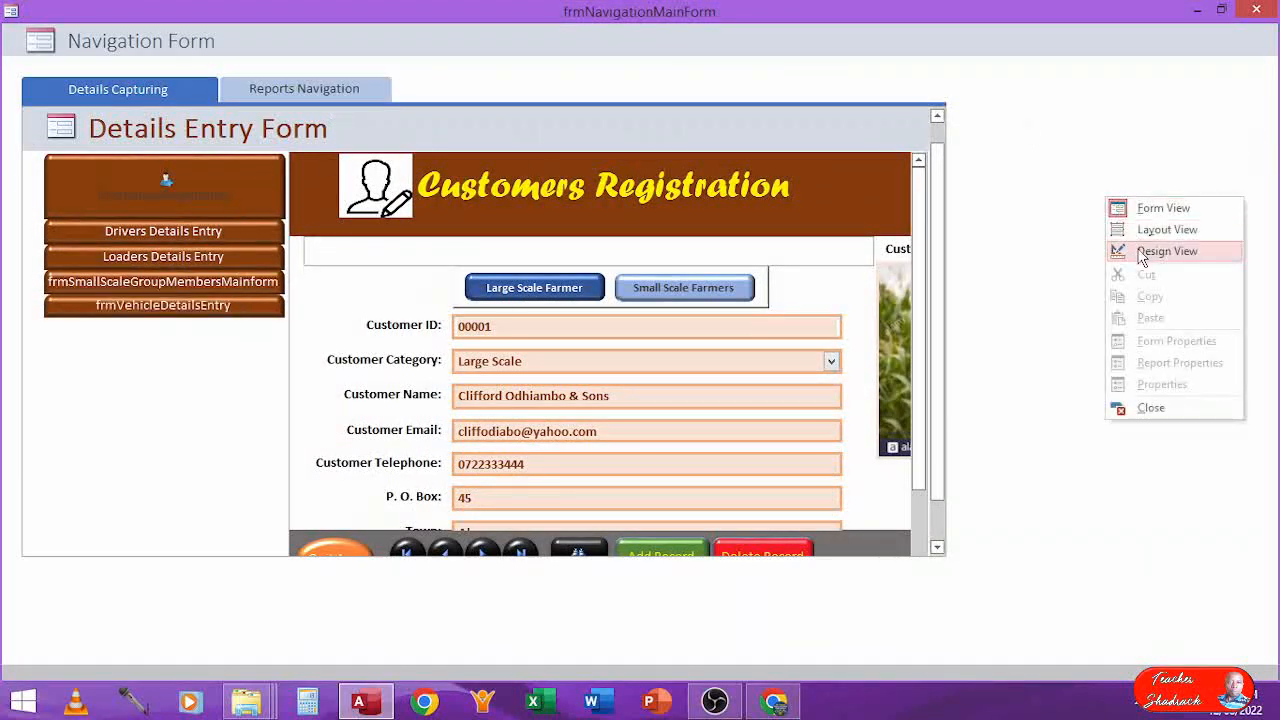
pyautogui.click(1143, 258)
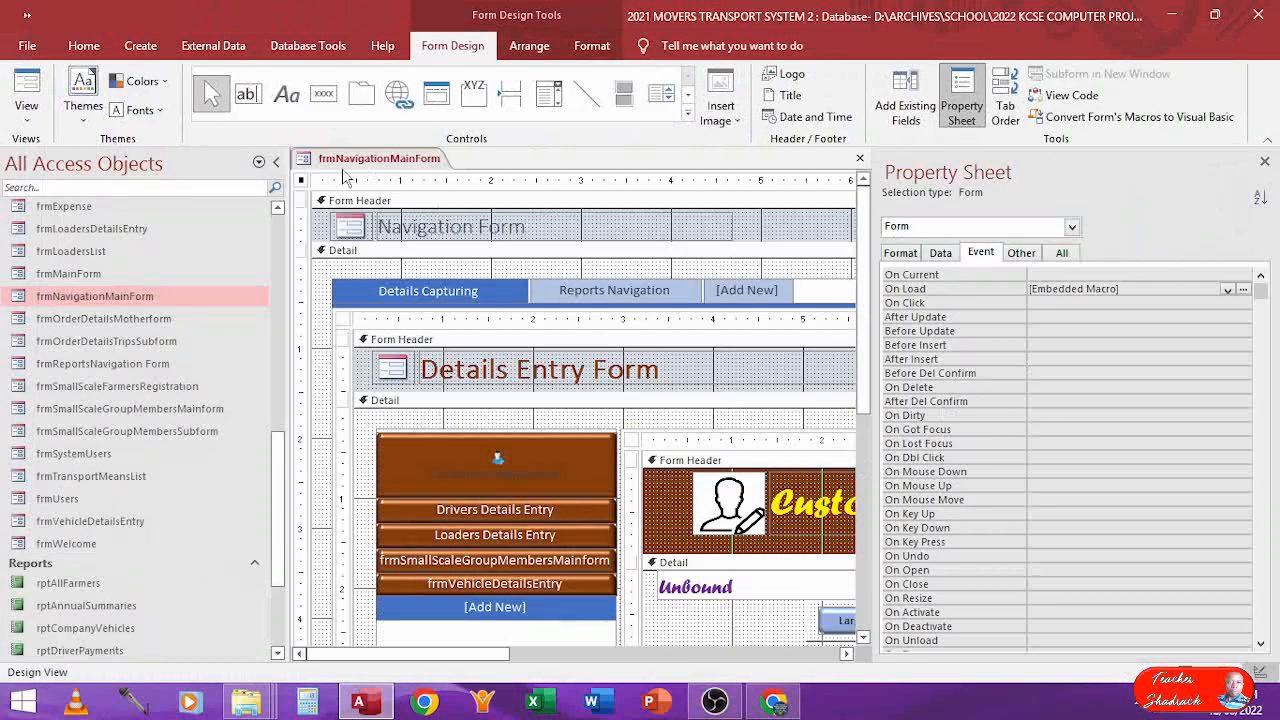
pyautogui.click(276, 161)
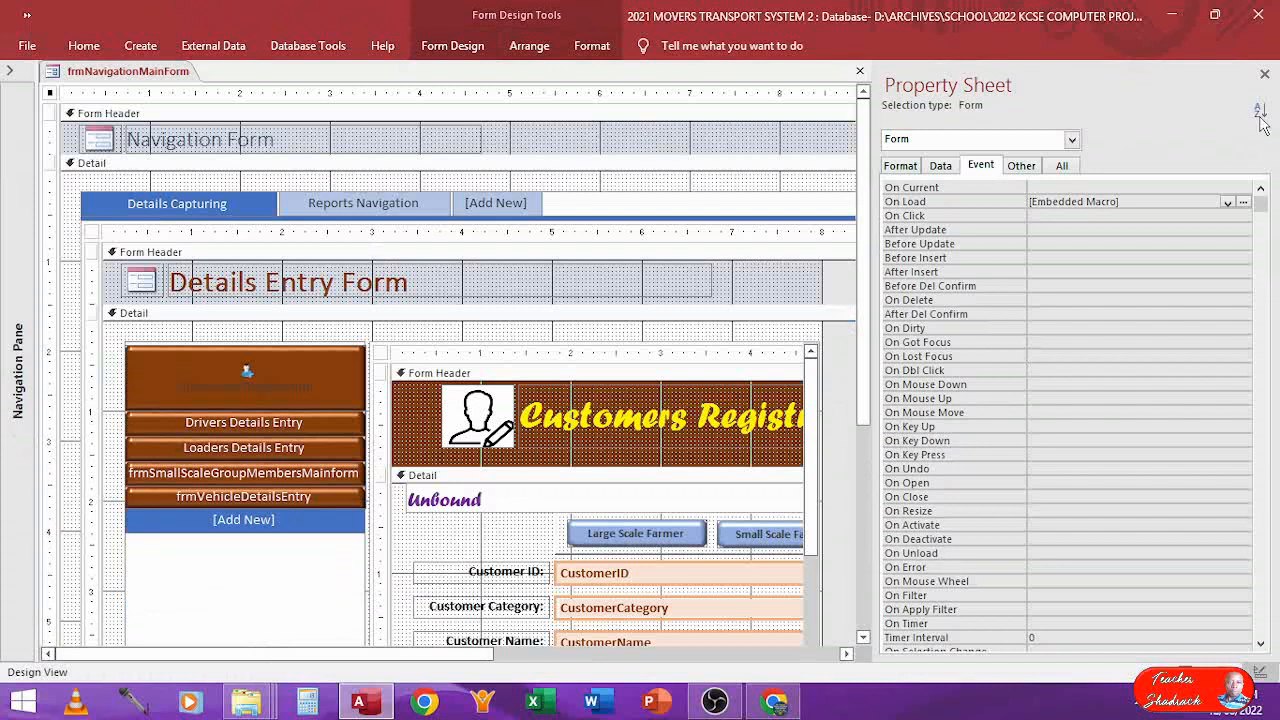
pyautogui.click(1264, 74)
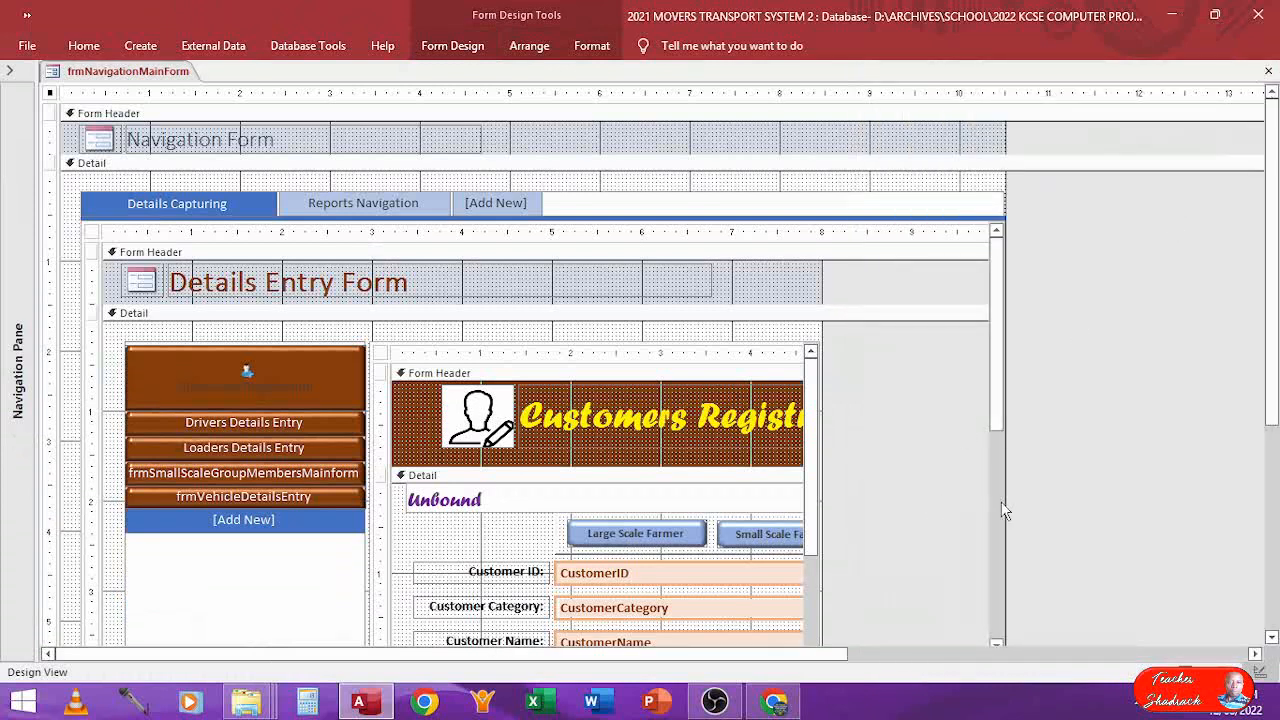
# Widen the navigation form's main subform area past the 13 mark on the ruler and extend its layout downward
pyautogui.click(740, 363)
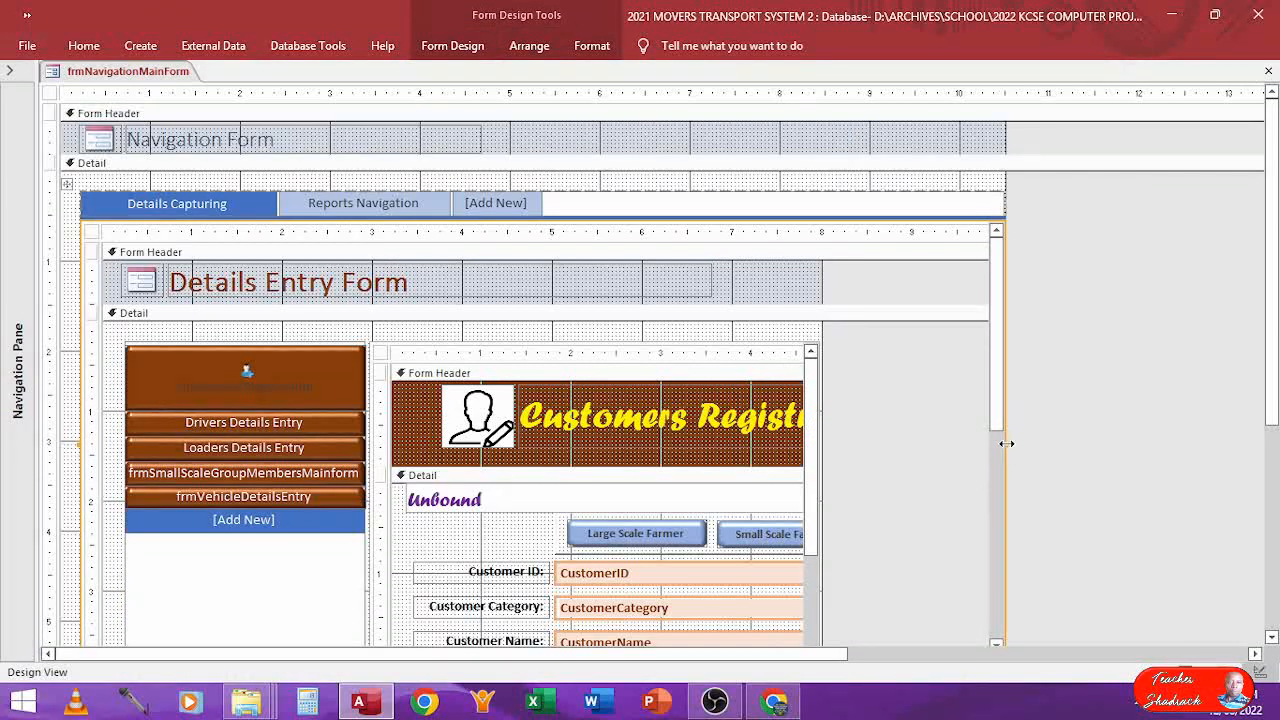
pyautogui.moveTo(1006, 443); pyautogui.dragTo(1217, 436)
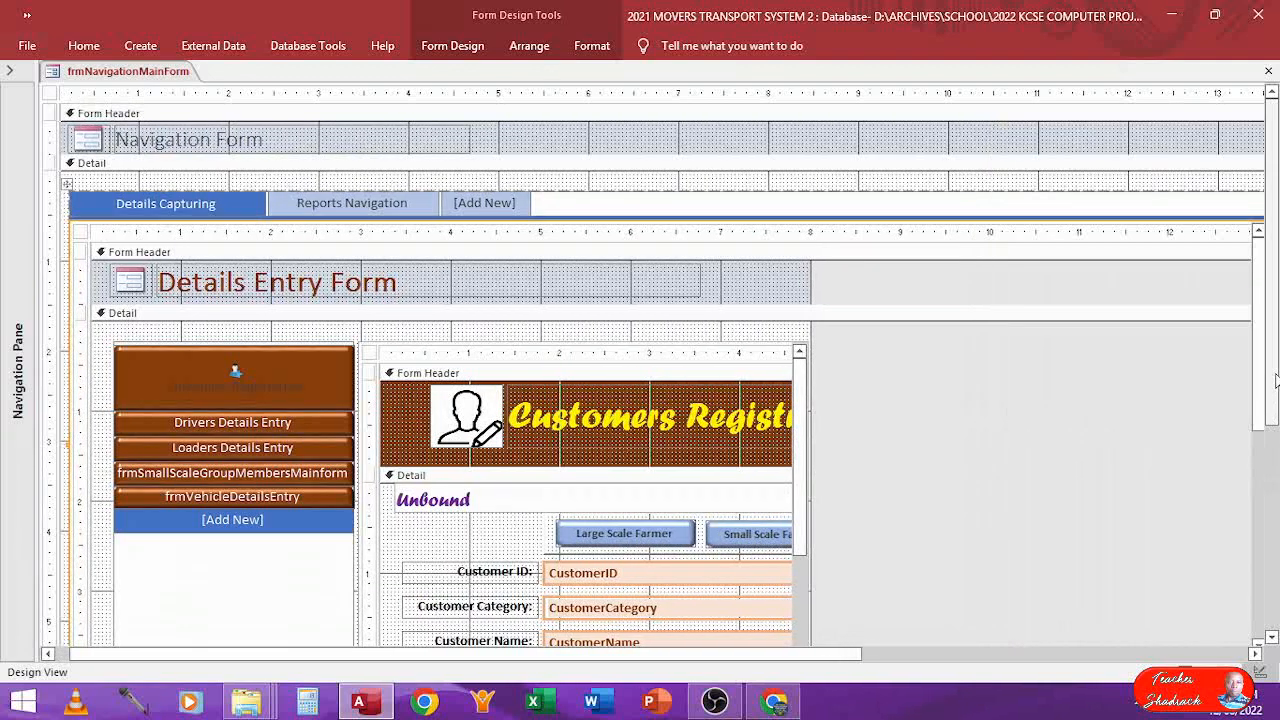
pyautogui.moveTo(1275, 380); pyautogui.dragTo(920, 570)
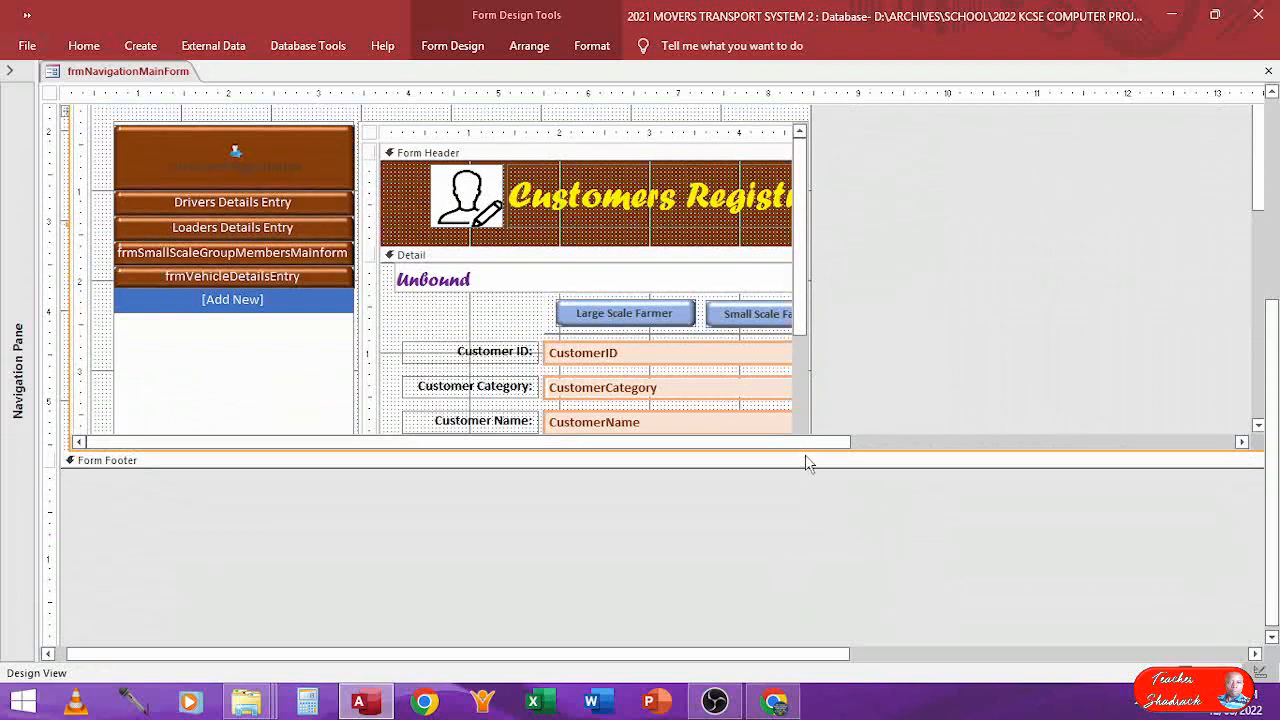
pyautogui.moveTo(805, 457); pyautogui.dragTo(808, 514)
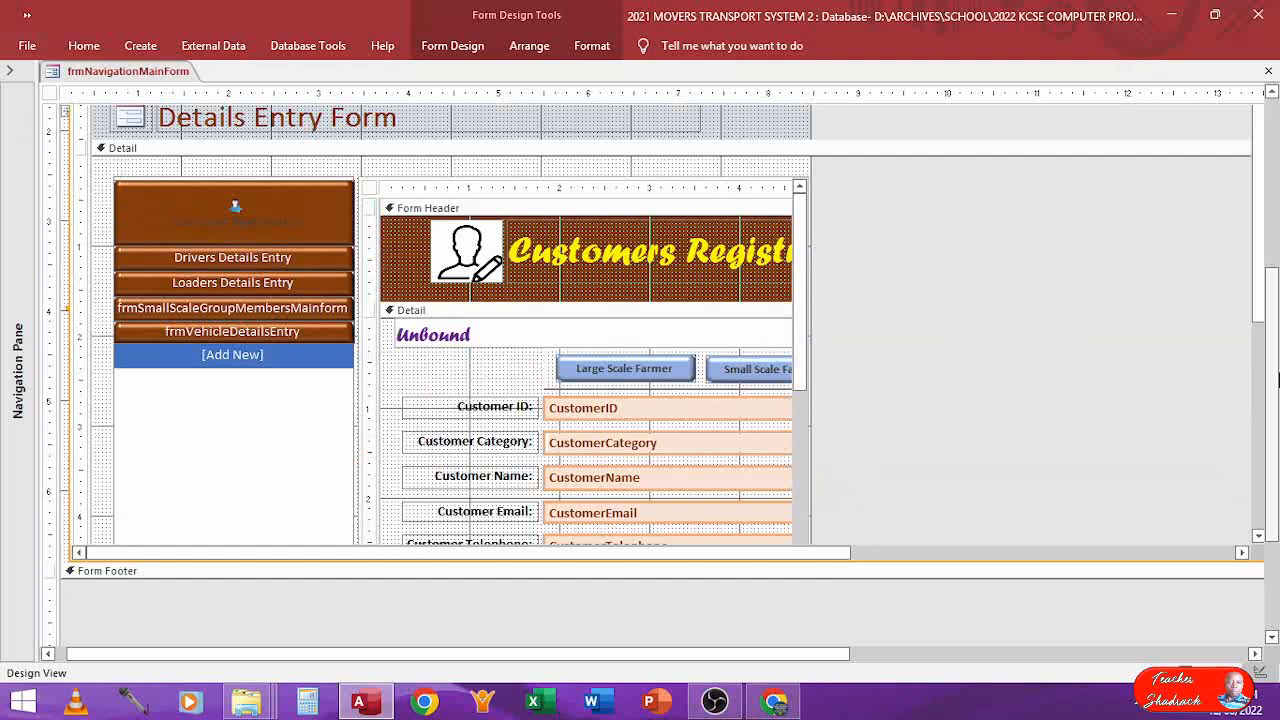
pyautogui.click(1273, 283)
pyautogui.moveTo(1273, 283); pyautogui.dragTo(1273, 166)
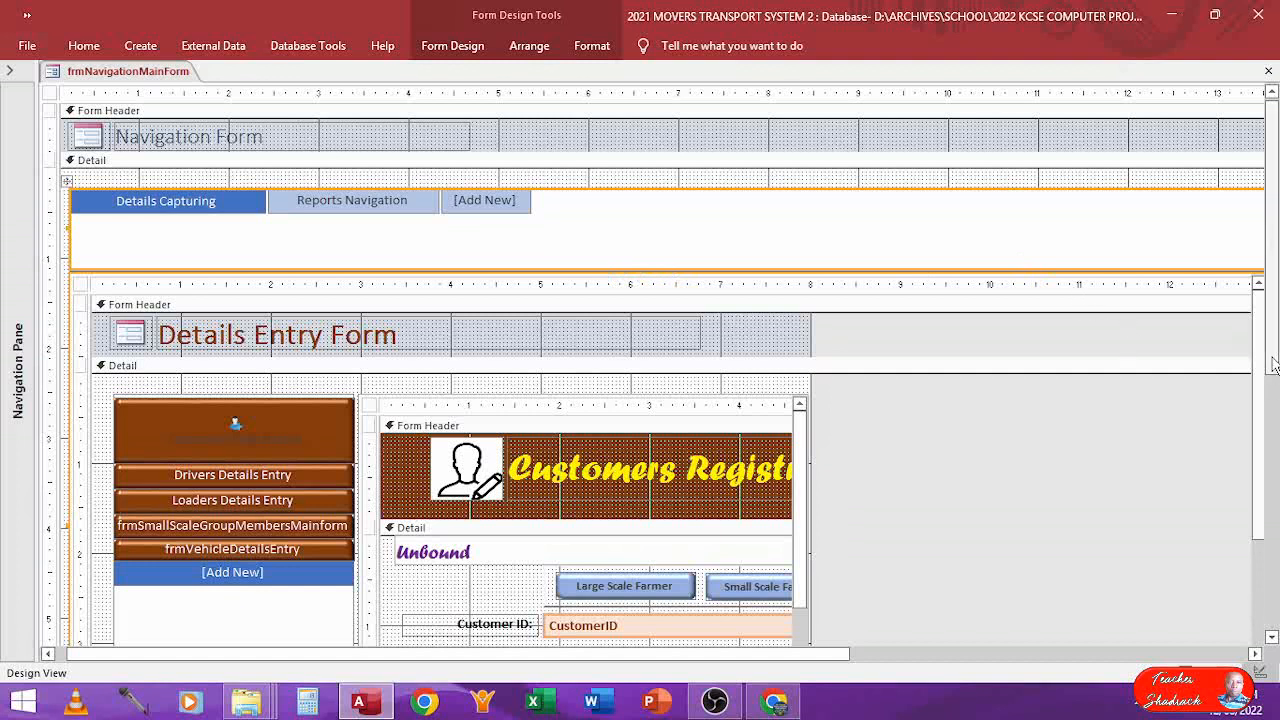
pyautogui.moveTo(1273, 364); pyautogui.dragTo(1275, 280)
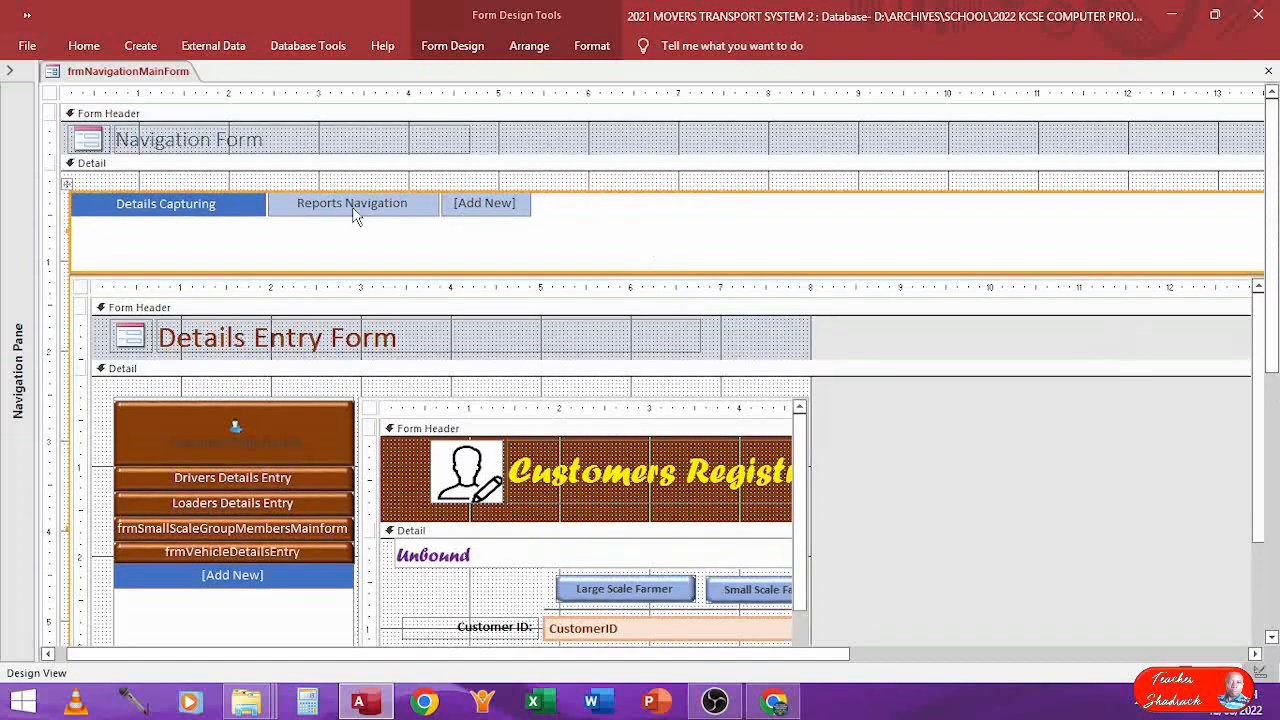
# Replace the form header title with MOVERS TRANSPORT SYSTEM
pyautogui.click(268, 140)
pyautogui.click(255, 140)
pyautogui.doubleClick(240, 140)
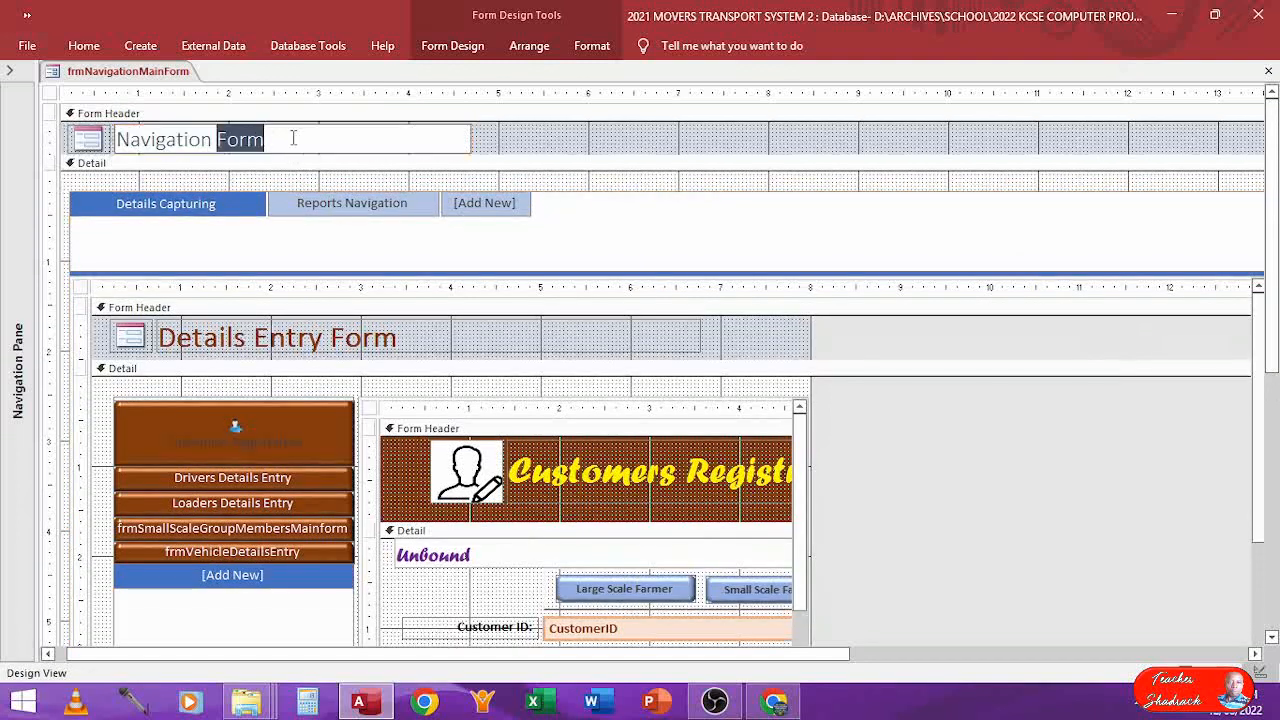
pyautogui.press('BackSpace')
pyautogui.press('BackSpace')
pyautogui.press('BackSpace')
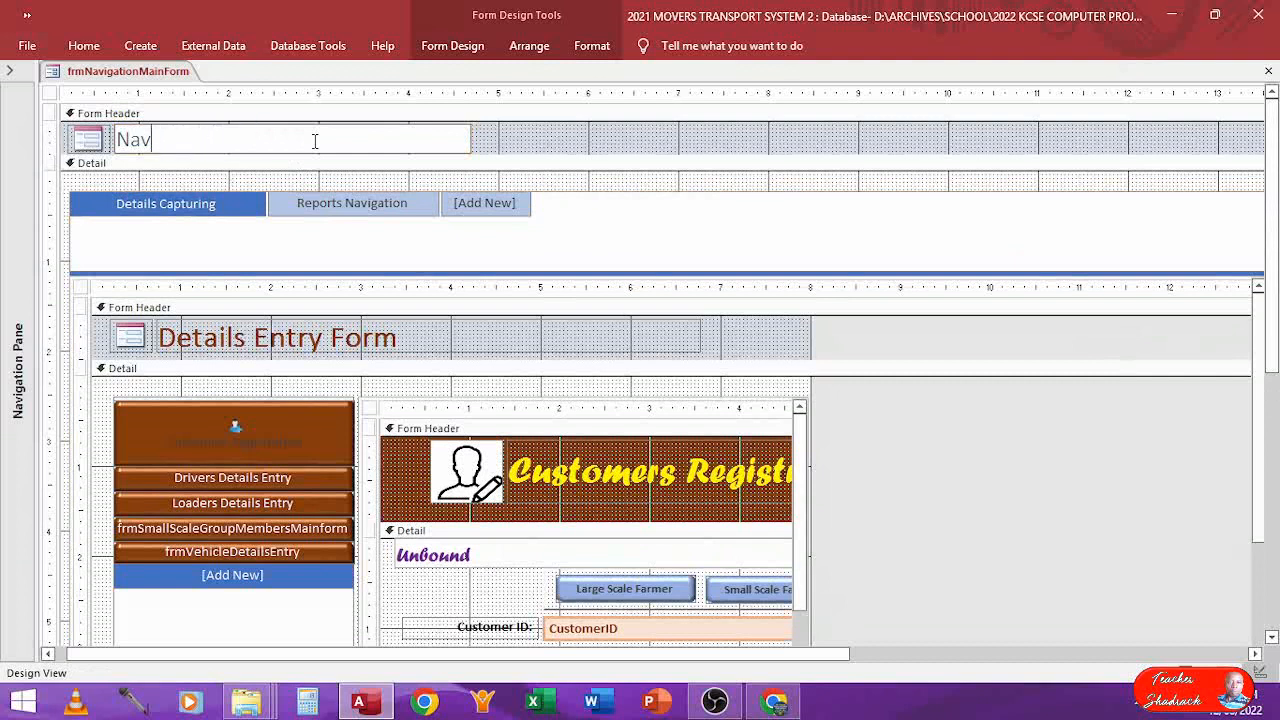
pyautogui.press('BackSpace')
pyautogui.press('BackSpace')
pyautogui.press('BackSpace')
pyautogui.press('capslock')
pyautogui.write('MOVERS TRANSPORT SY')
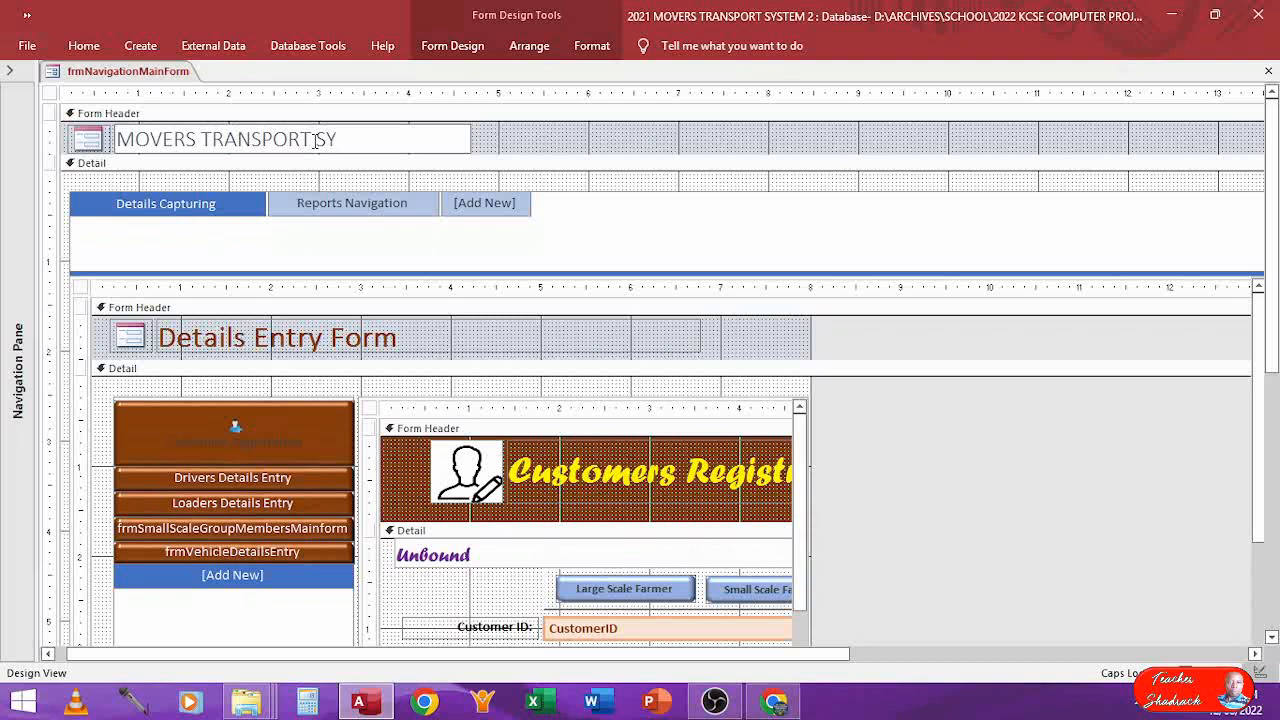
pyautogui.write('STEM')
pyautogui.click(496, 148)
# Make the header title bold and dark brown, and keep the ribbon permanently expanded
pyautogui.click(424, 140)
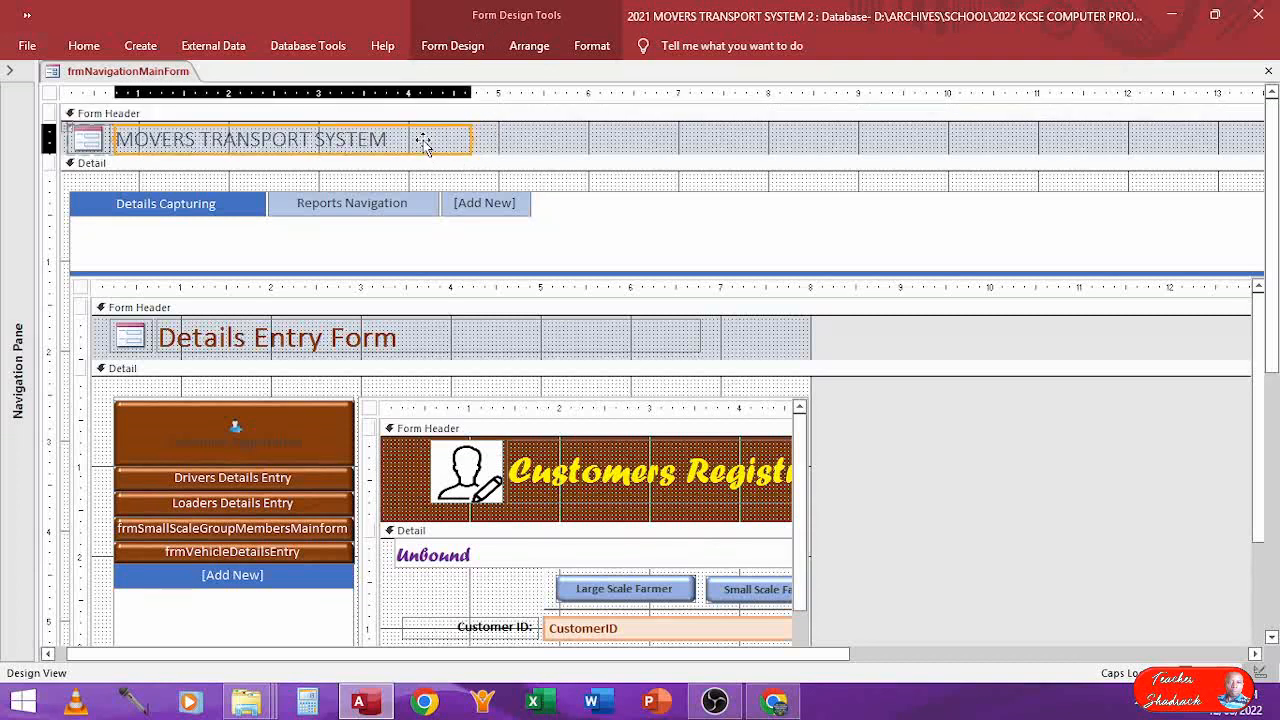
pyautogui.click(84, 46)
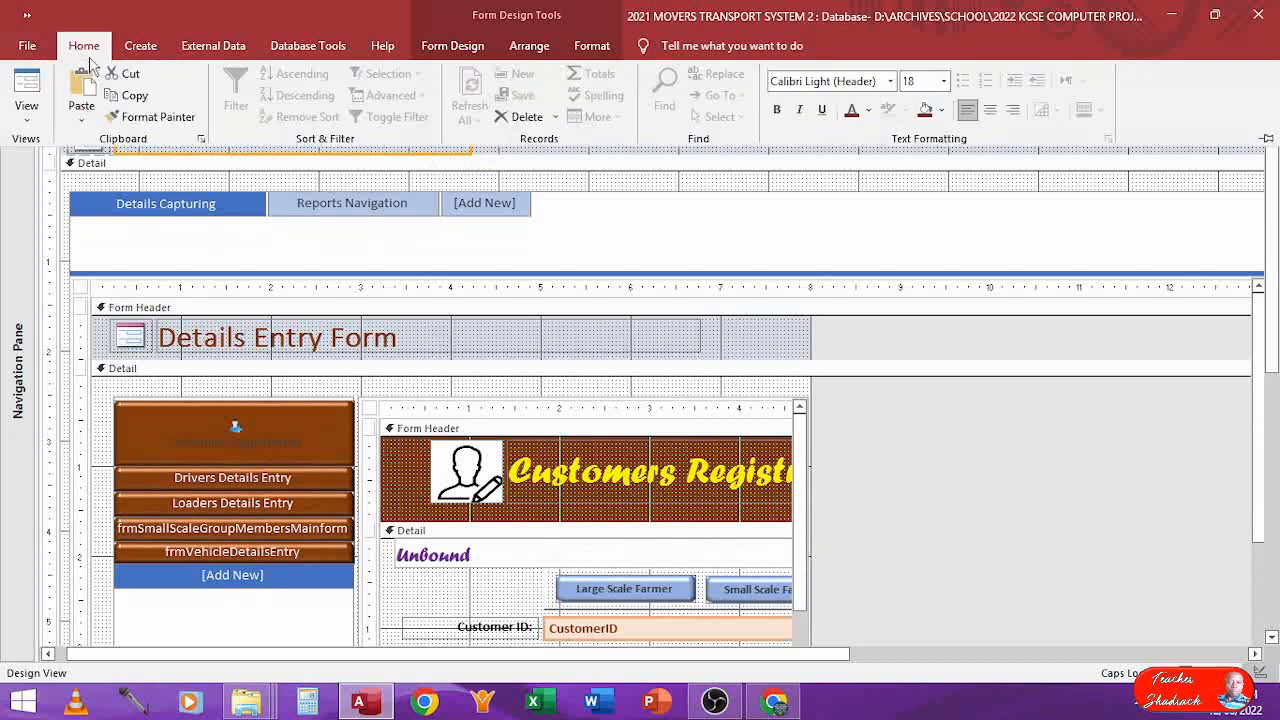
pyautogui.click(777, 110)
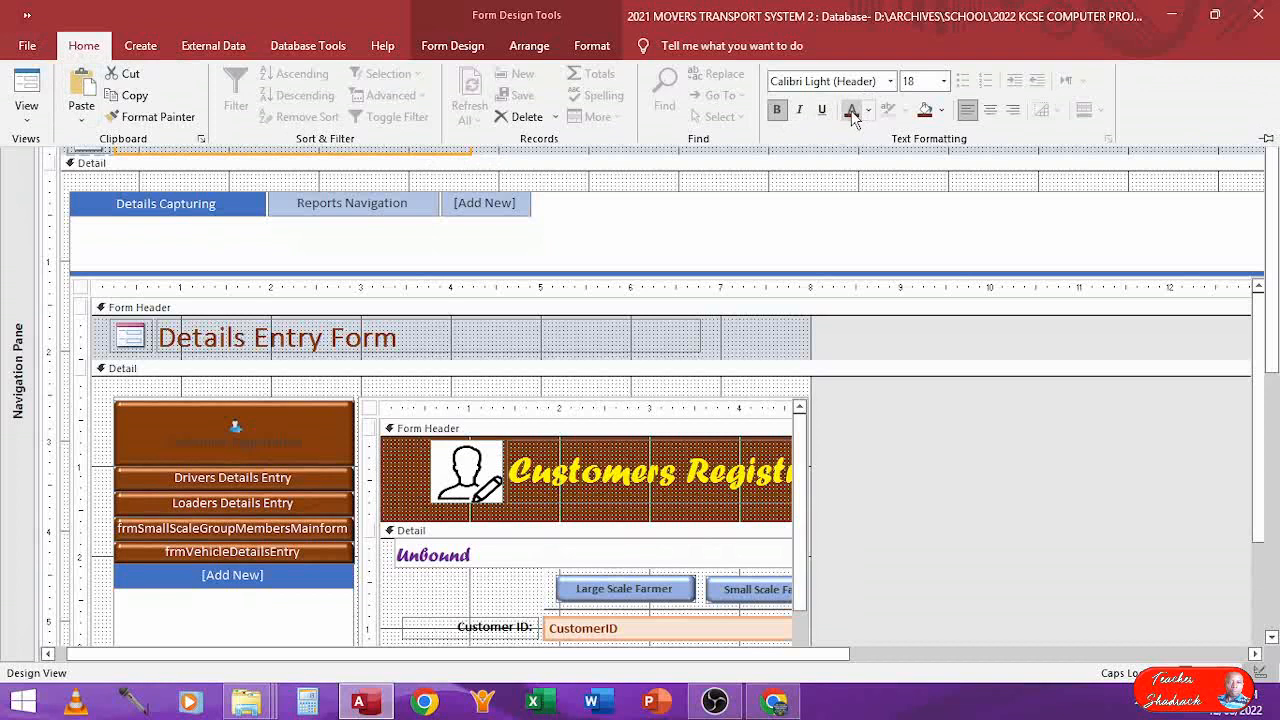
pyautogui.click(1268, 238)
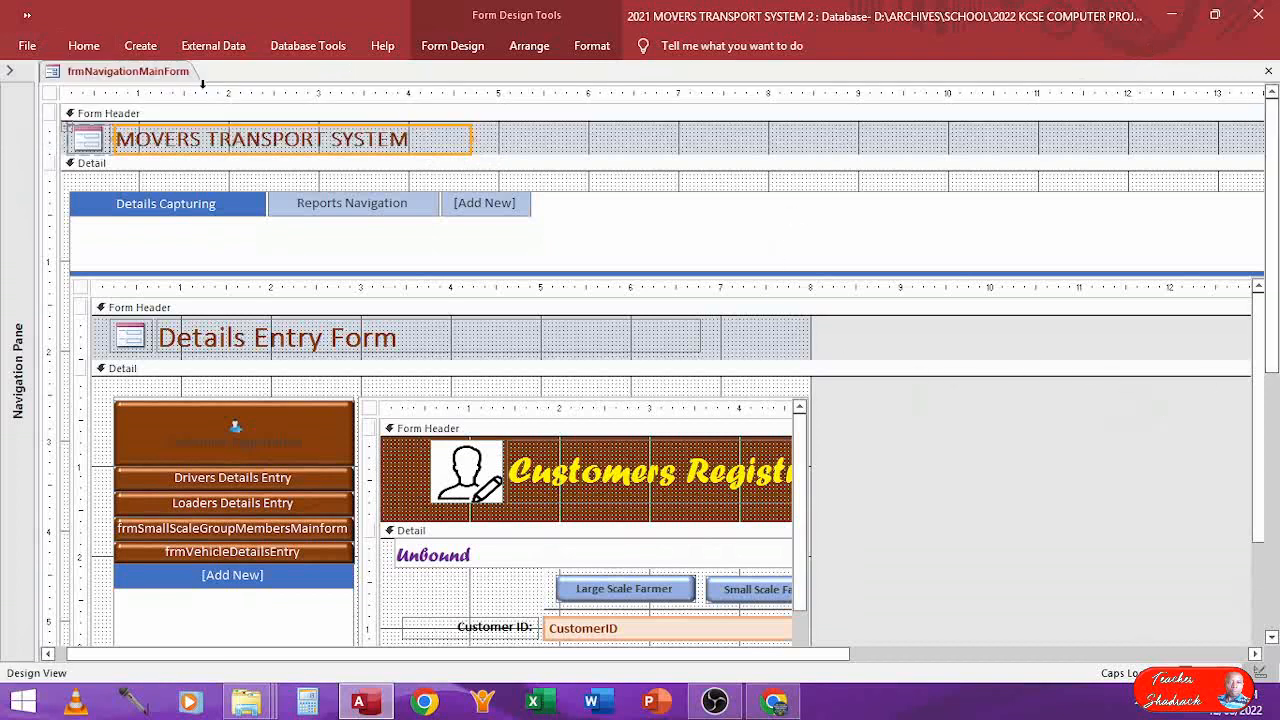
pyautogui.click(84, 45)
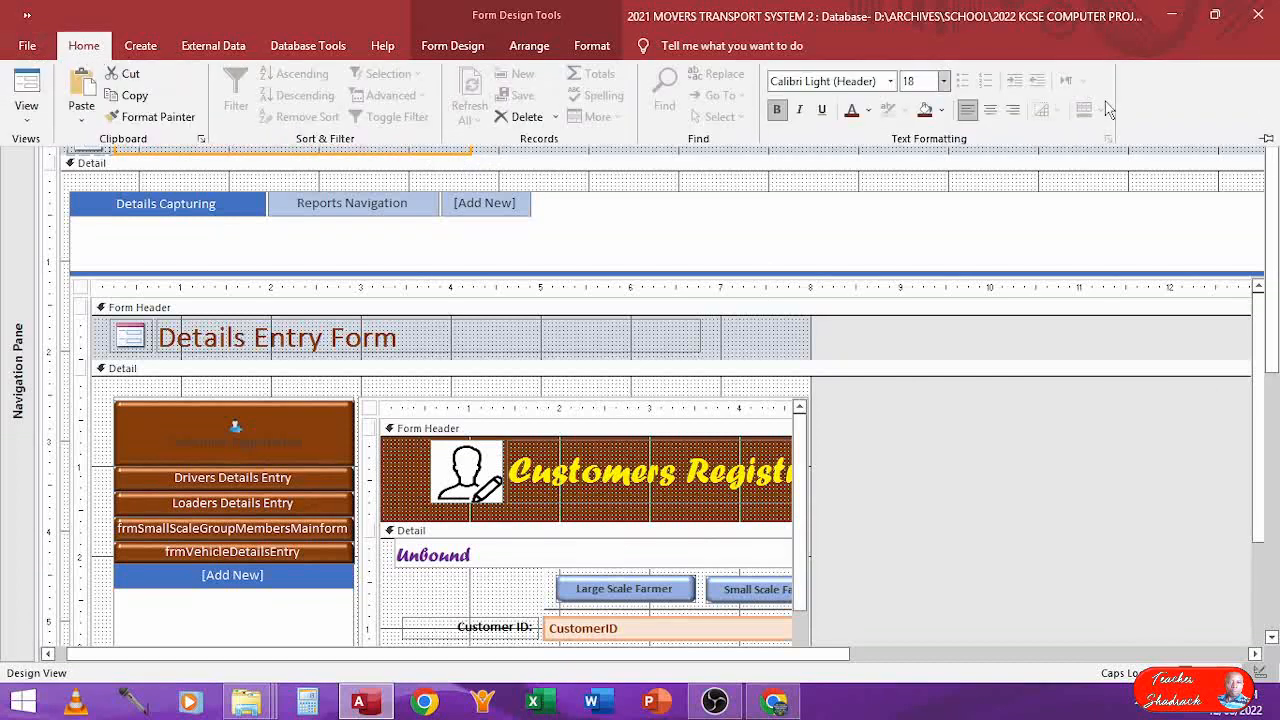
pyautogui.click(1267, 140)
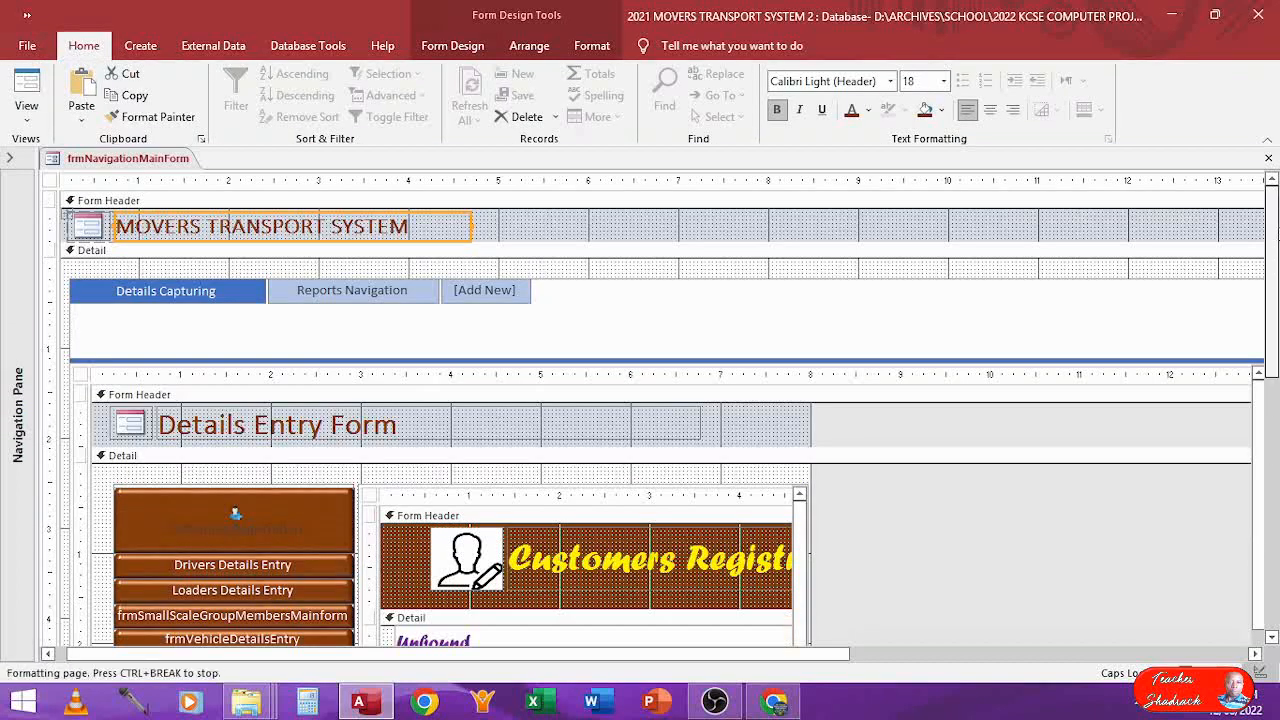
# Increase the height of the main form's header section and fill its background with dark brown
pyautogui.moveTo(757, 240); pyautogui.dragTo(757, 277)
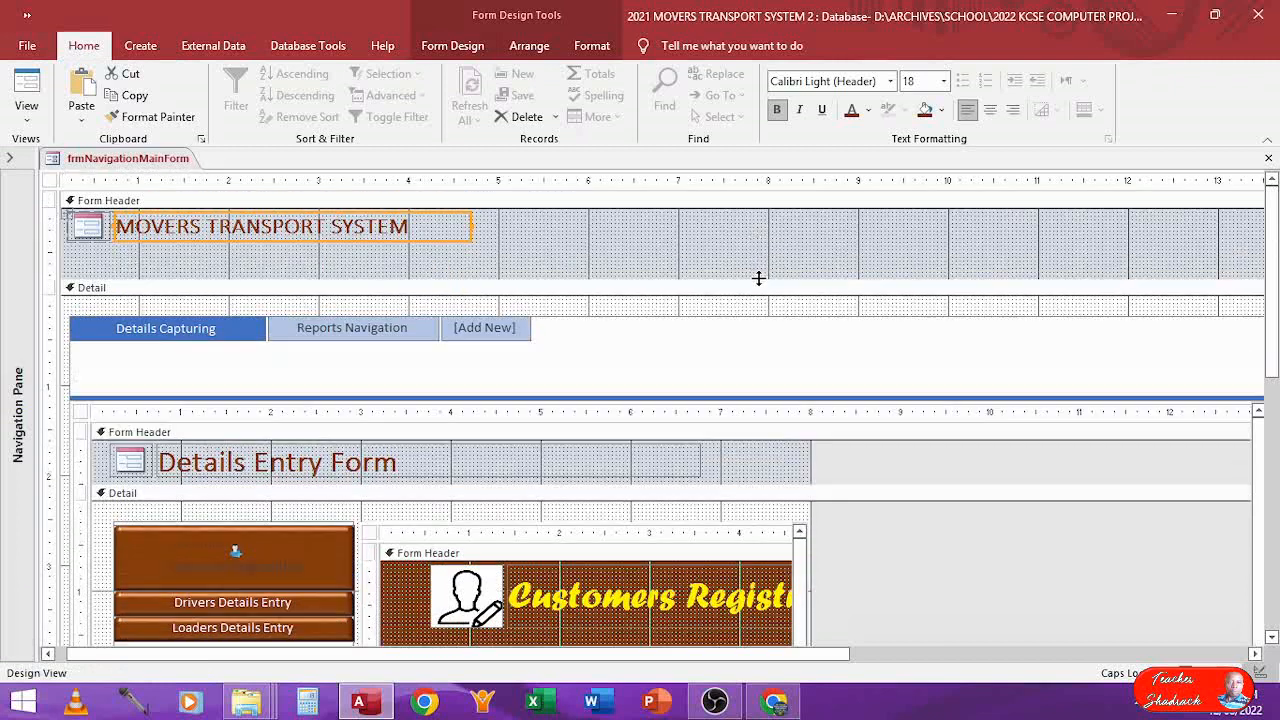
pyautogui.click(558, 206)
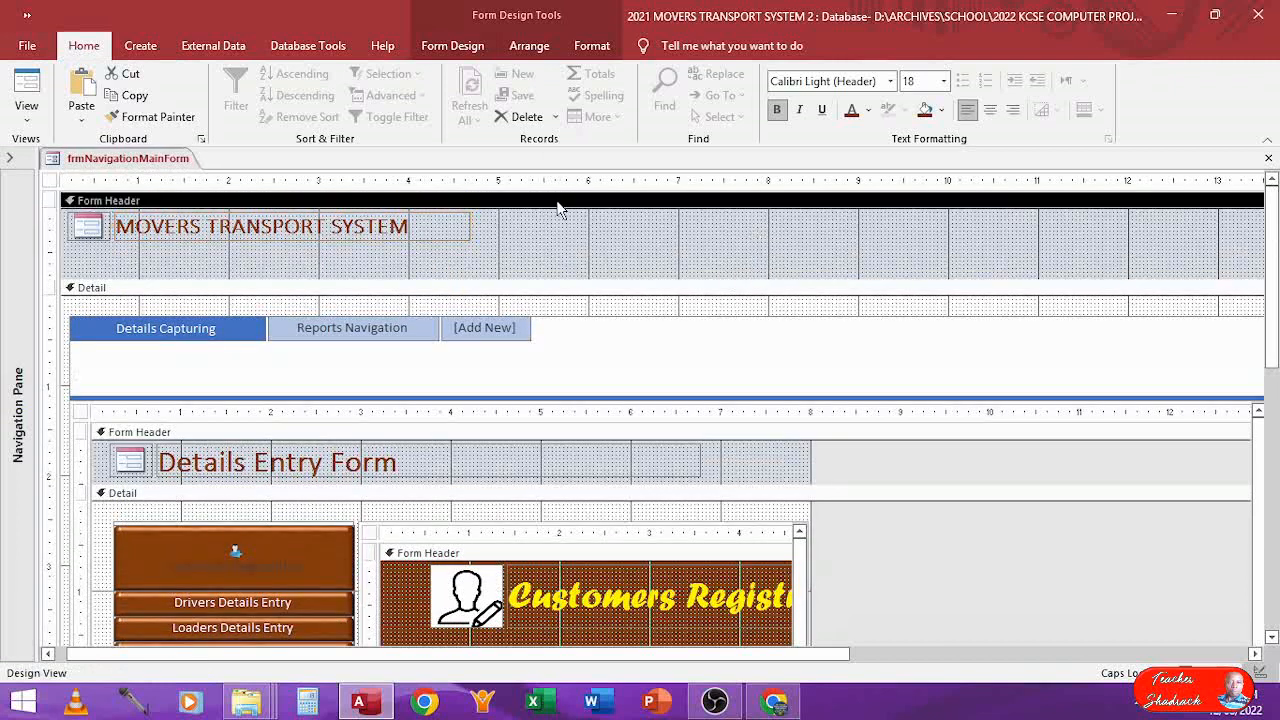
pyautogui.click(925, 112)
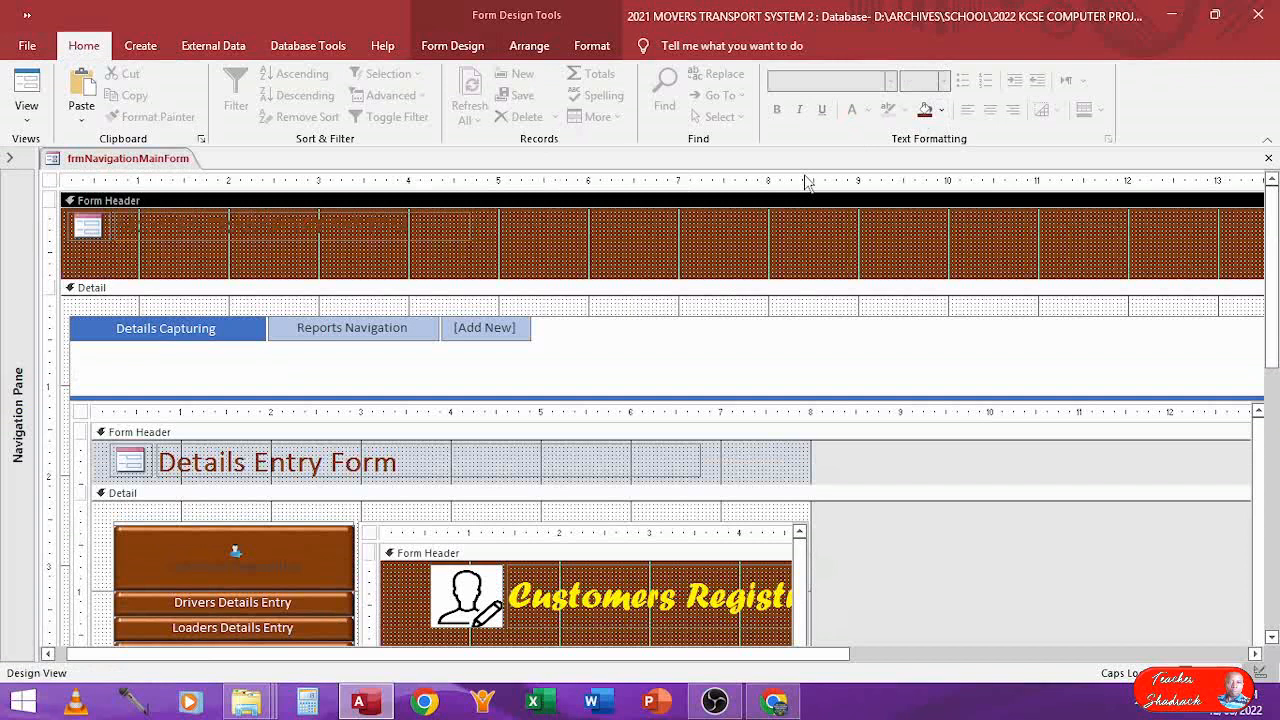
# Format the MOVERS TRANSPORT SYSTEM title with a light gold font color in Arial Black at size 26
pyautogui.click(443, 234)
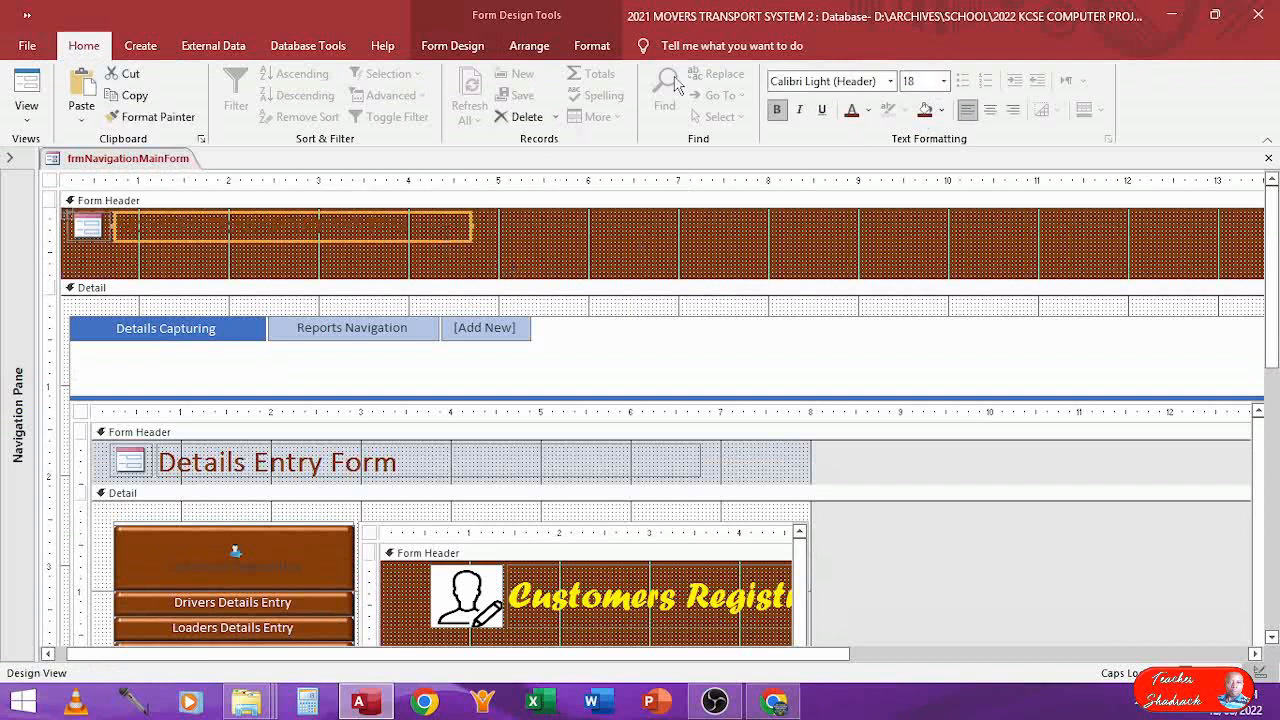
pyautogui.click(868, 110)
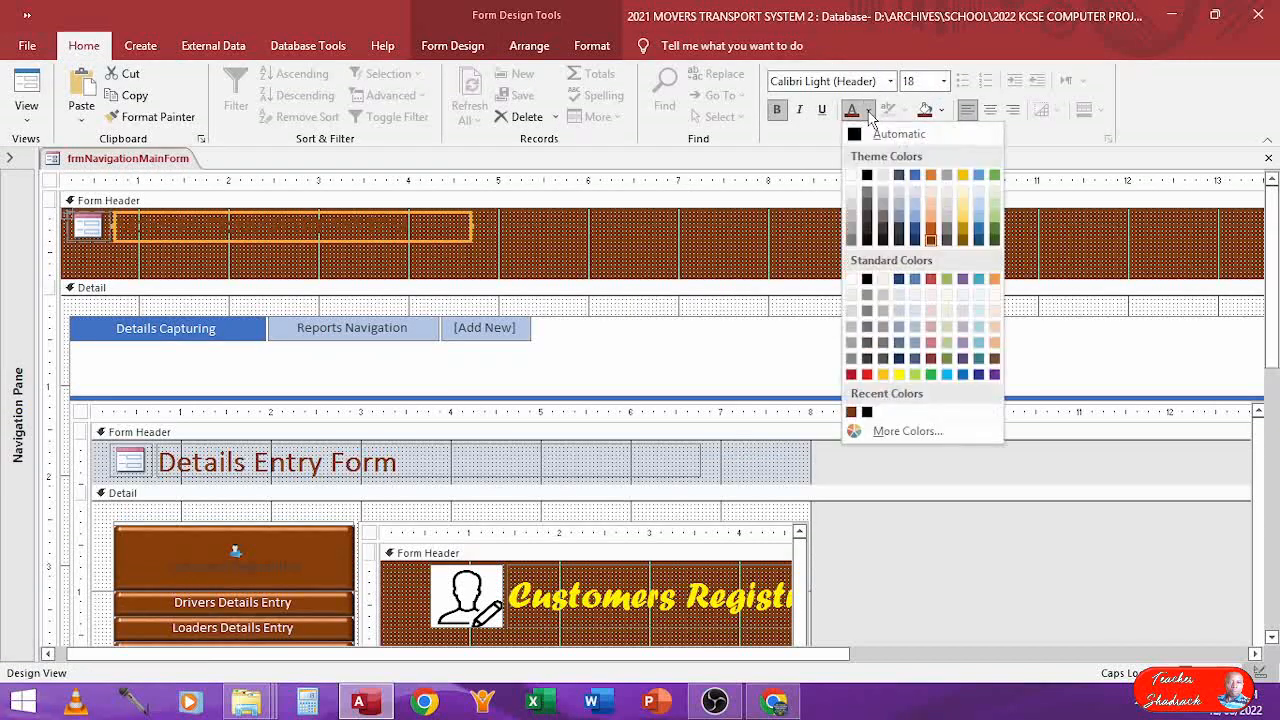
pyautogui.click(963, 193)
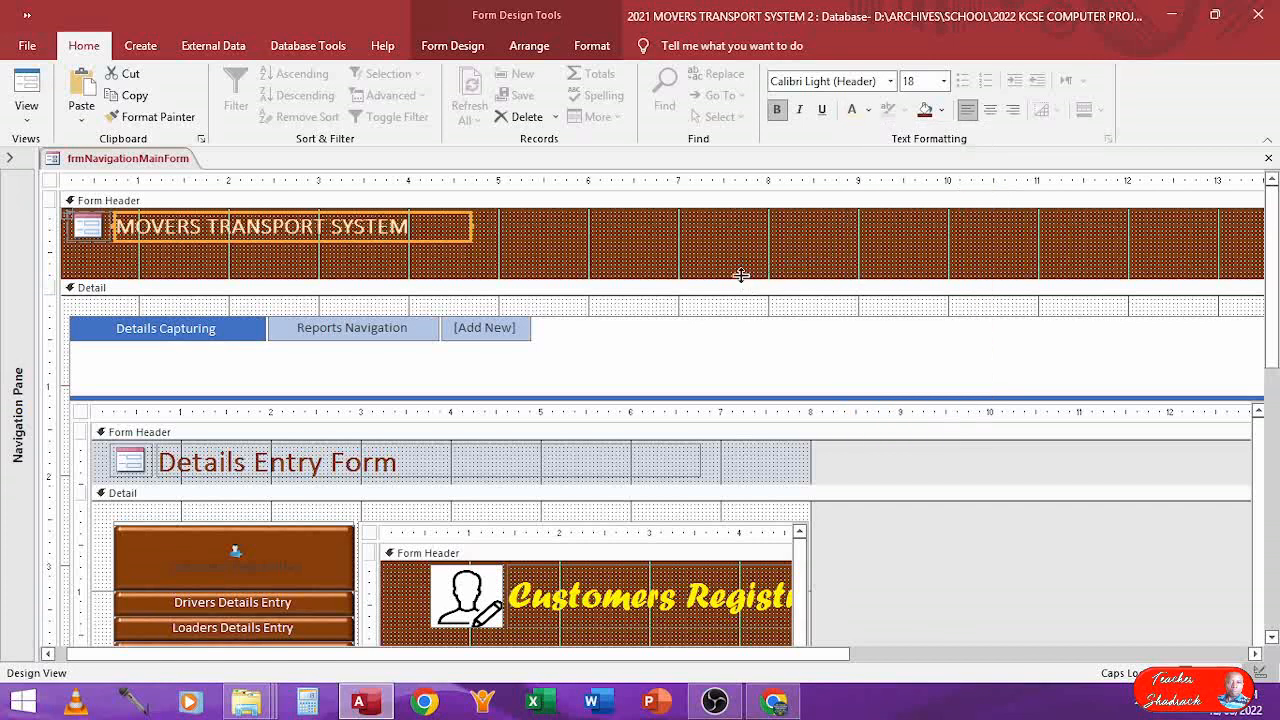
pyautogui.click(890, 82)
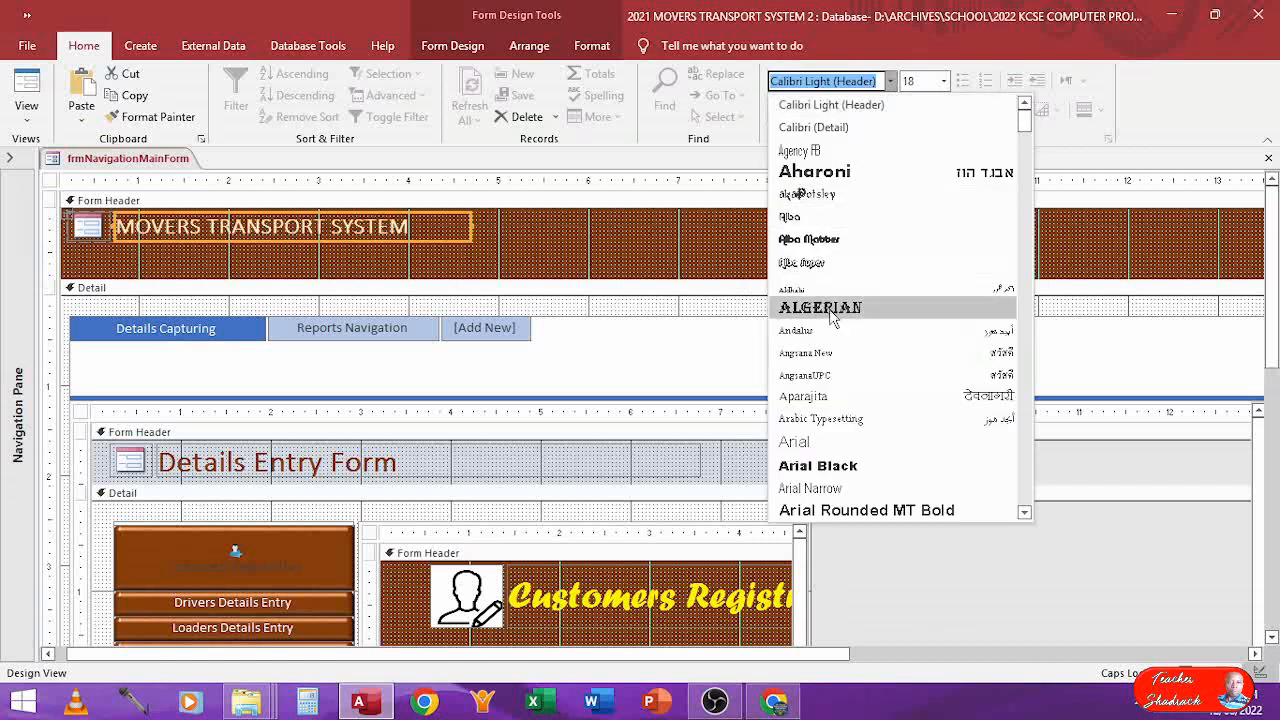
pyautogui.click(812, 466)
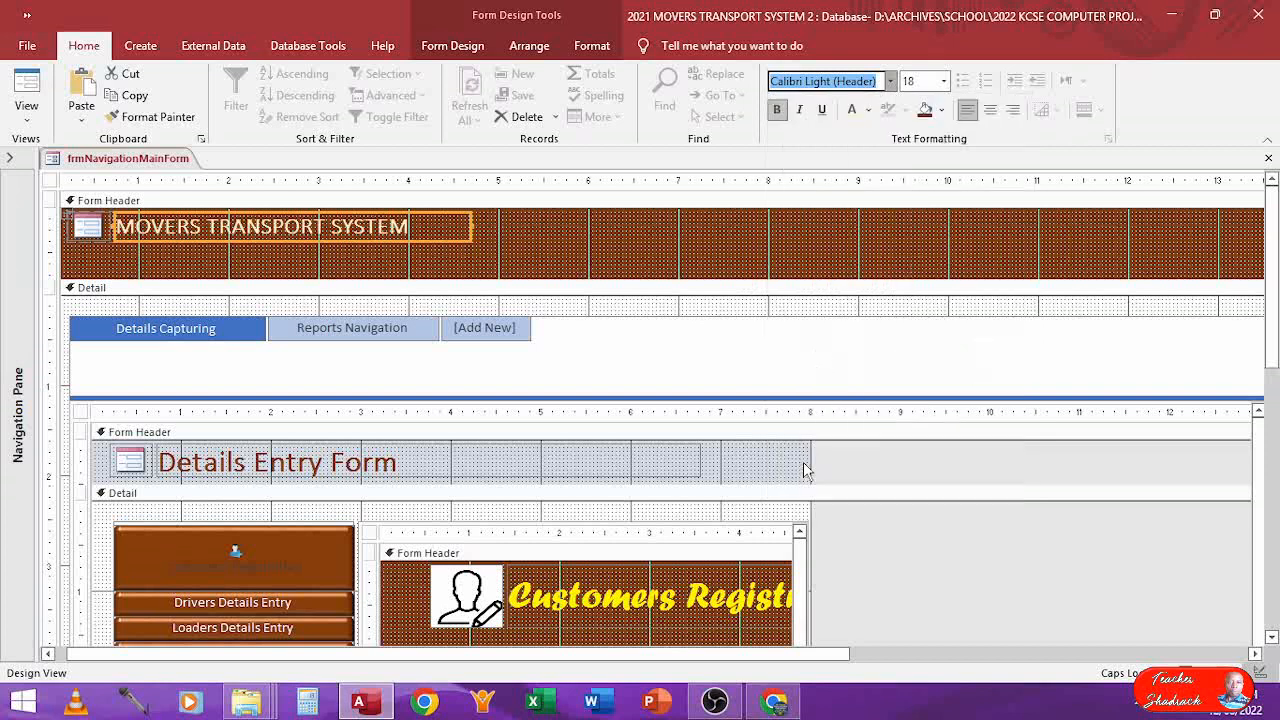
pyautogui.click(944, 86)
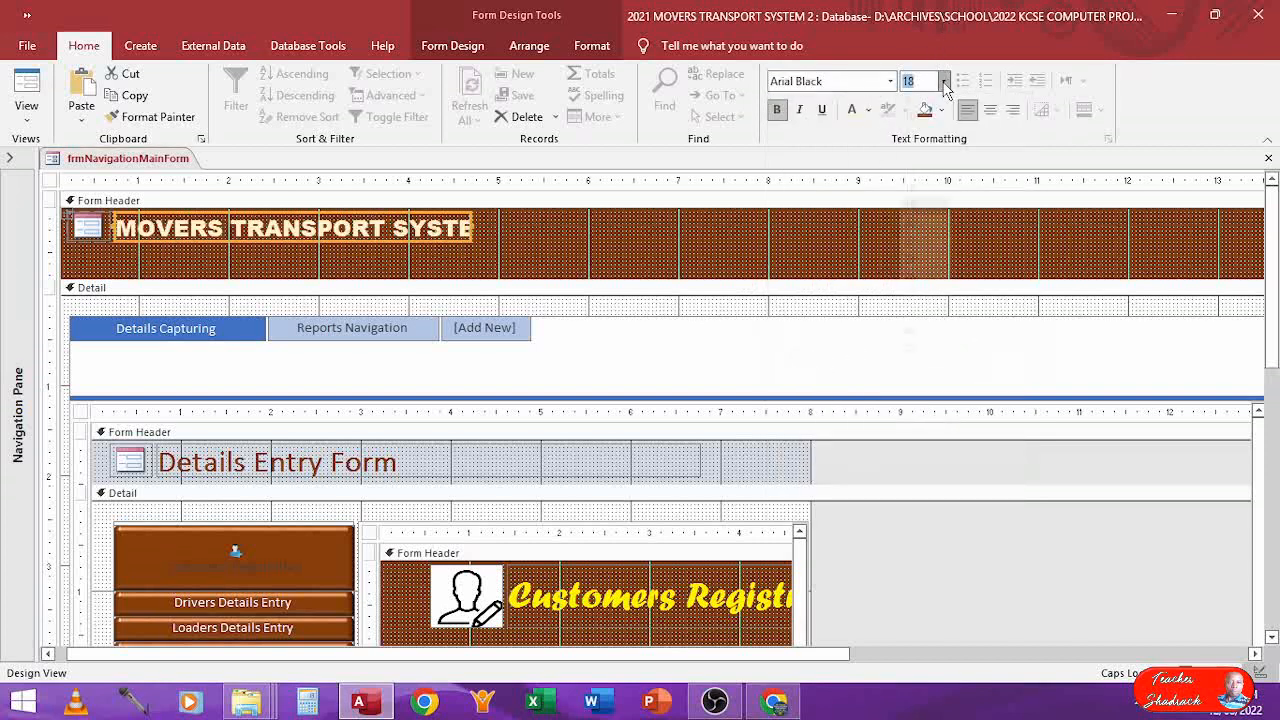
pyautogui.click(912, 298)
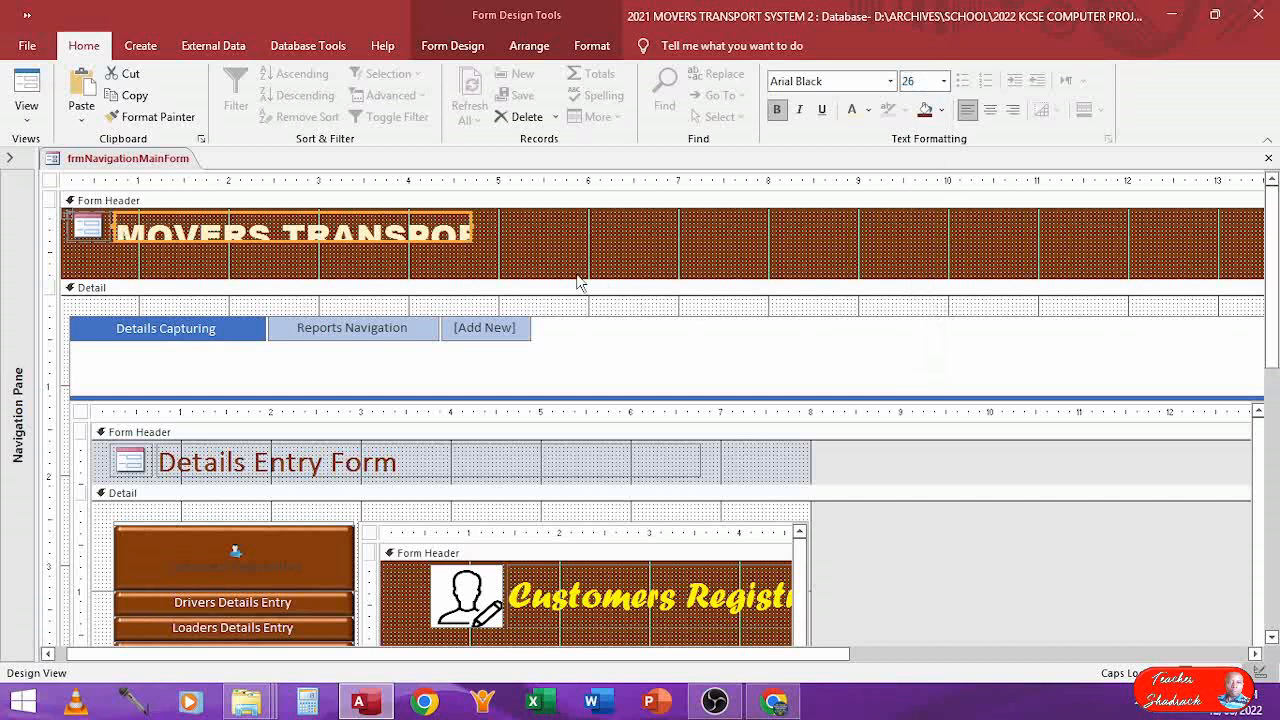
# Fit the title label to its enlarged text and reduce the form header's height to match the label
pyautogui.doubleClick(472, 243)
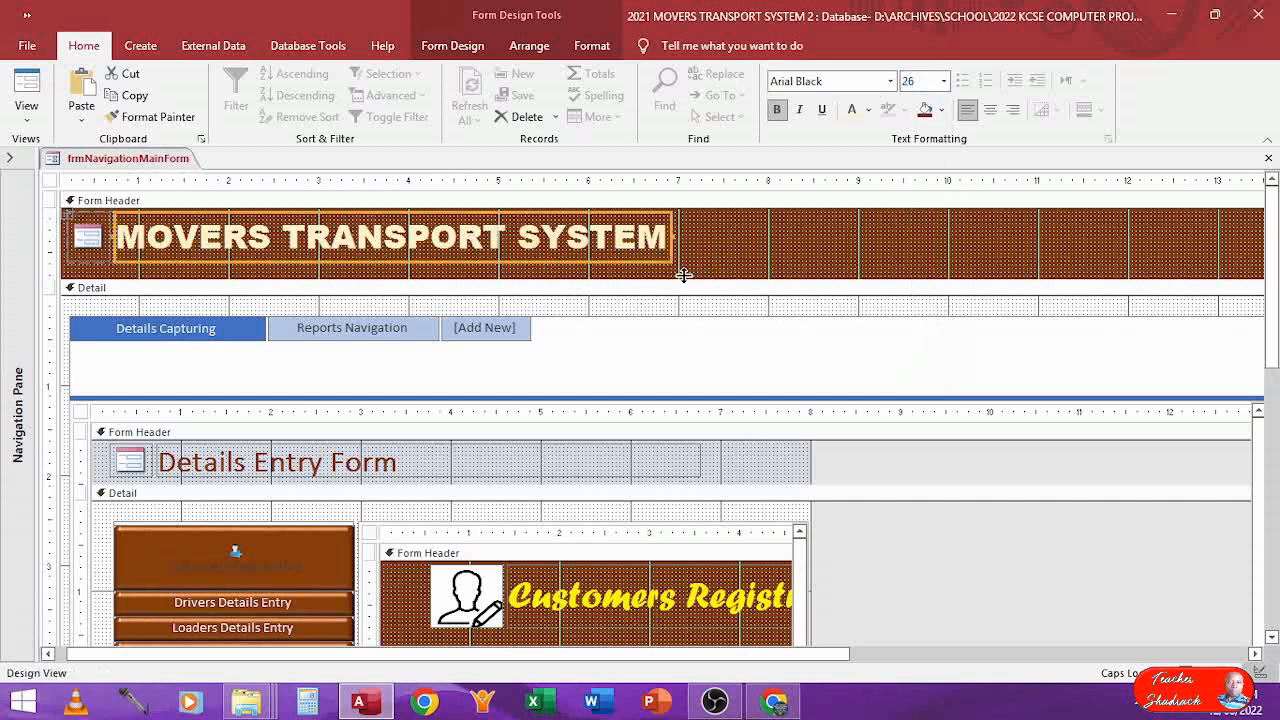
pyautogui.moveTo(680, 279); pyautogui.dragTo(680, 263)
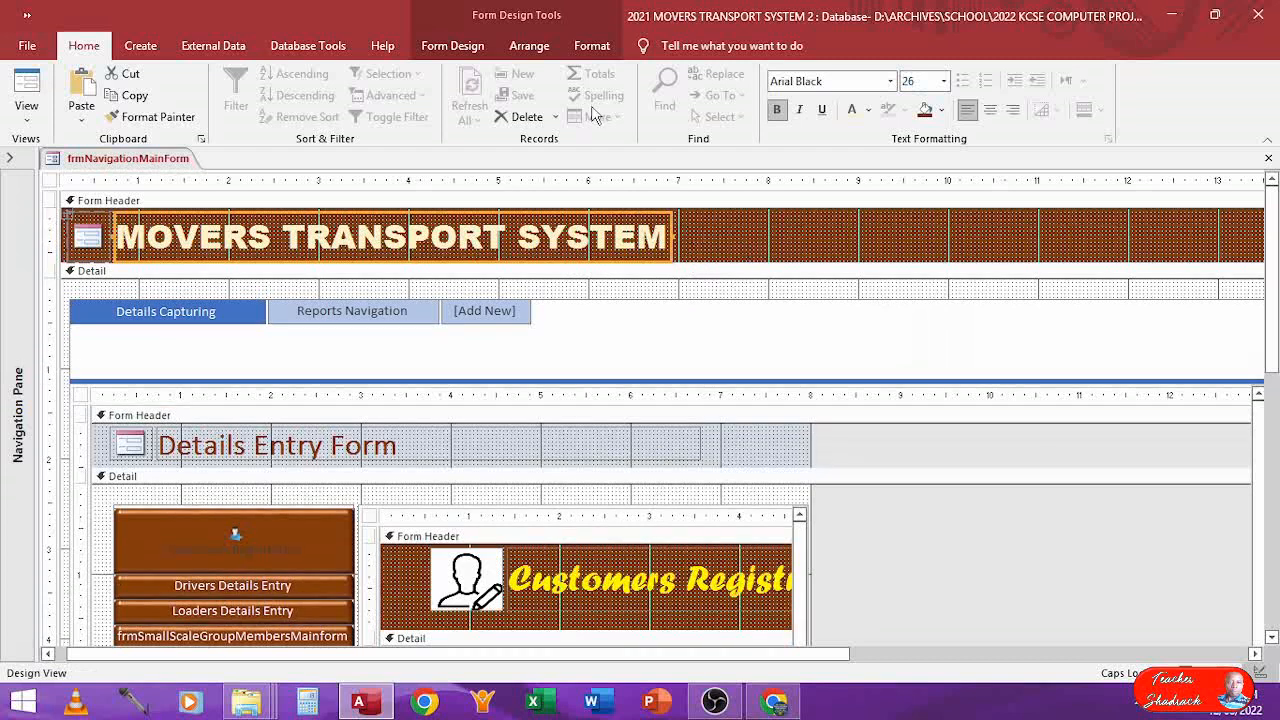
# Add a text box without its label to the form header, close to the MOVERS TRANSPORT SYSTEM title, and enlarge it slightly
pyautogui.click(507, 53)
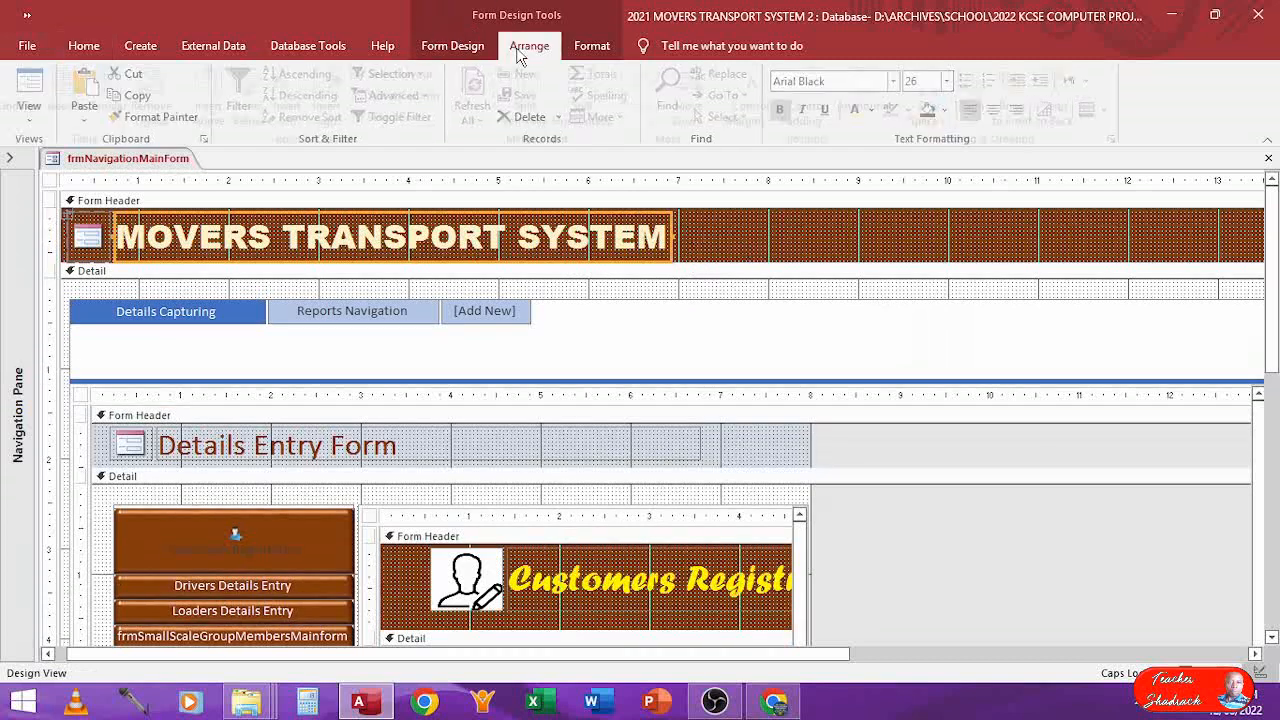
pyautogui.click(464, 52)
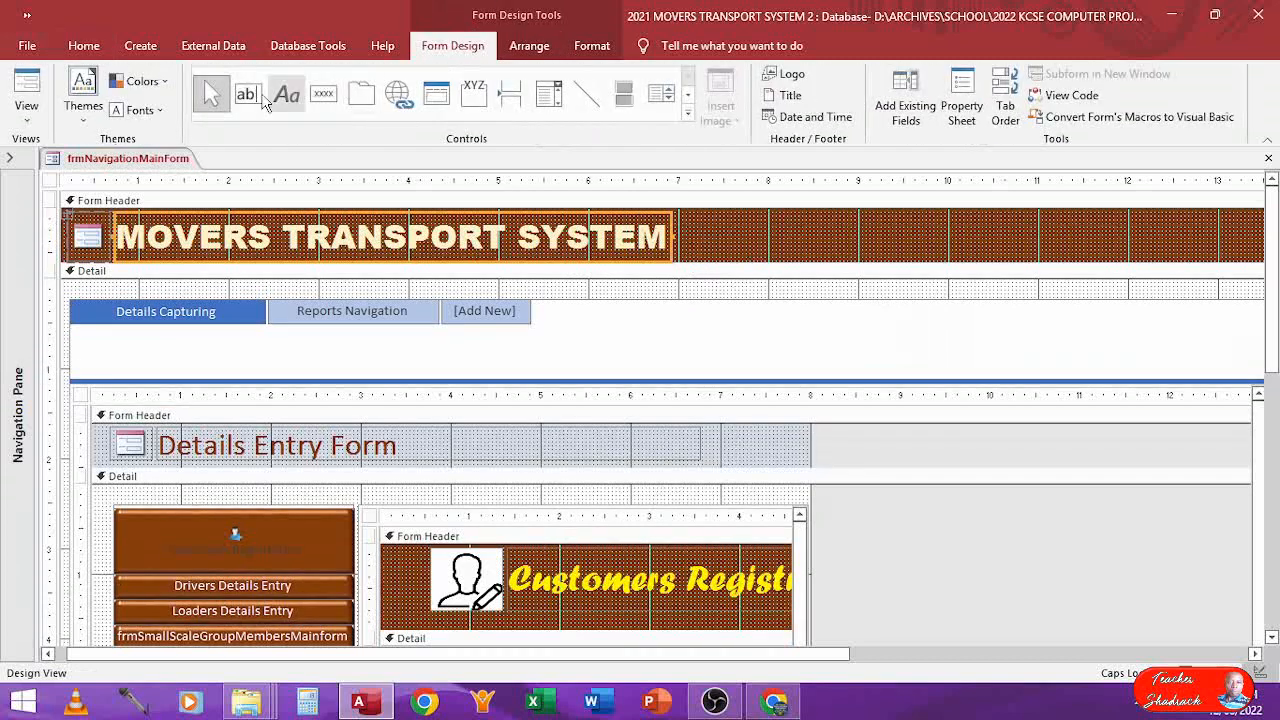
pyautogui.click(247, 98)
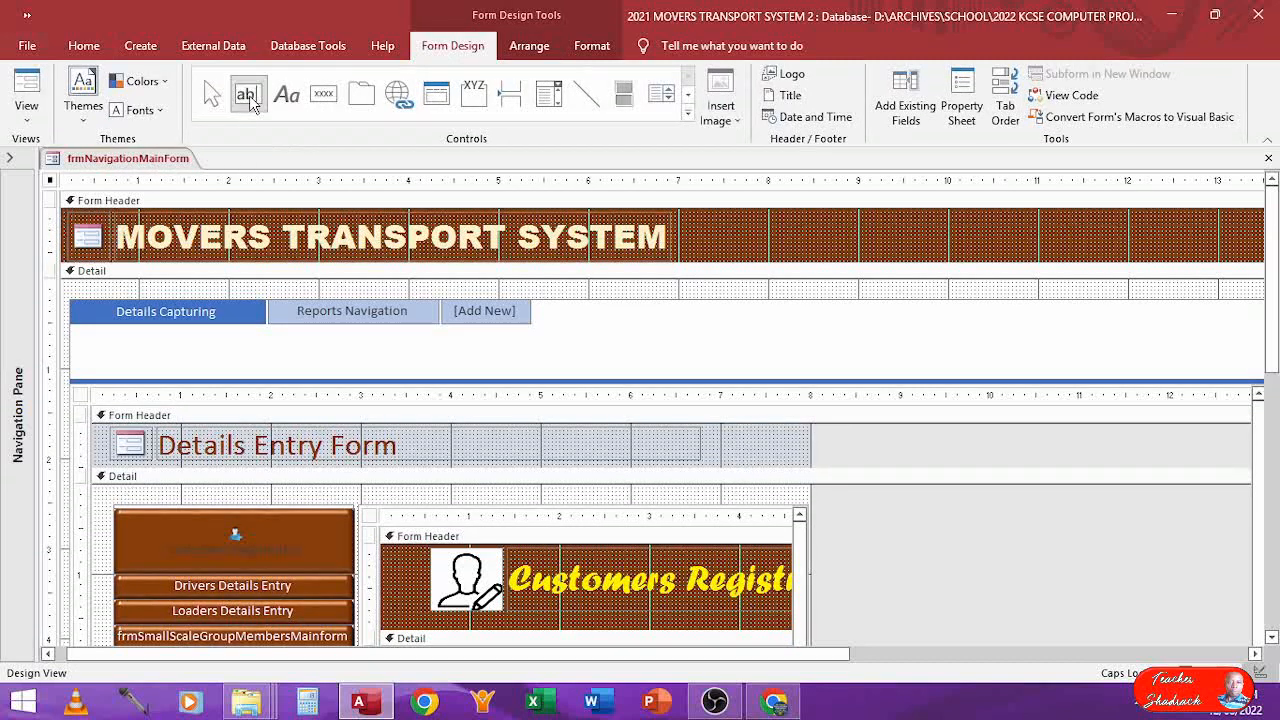
pyautogui.click(958, 222)
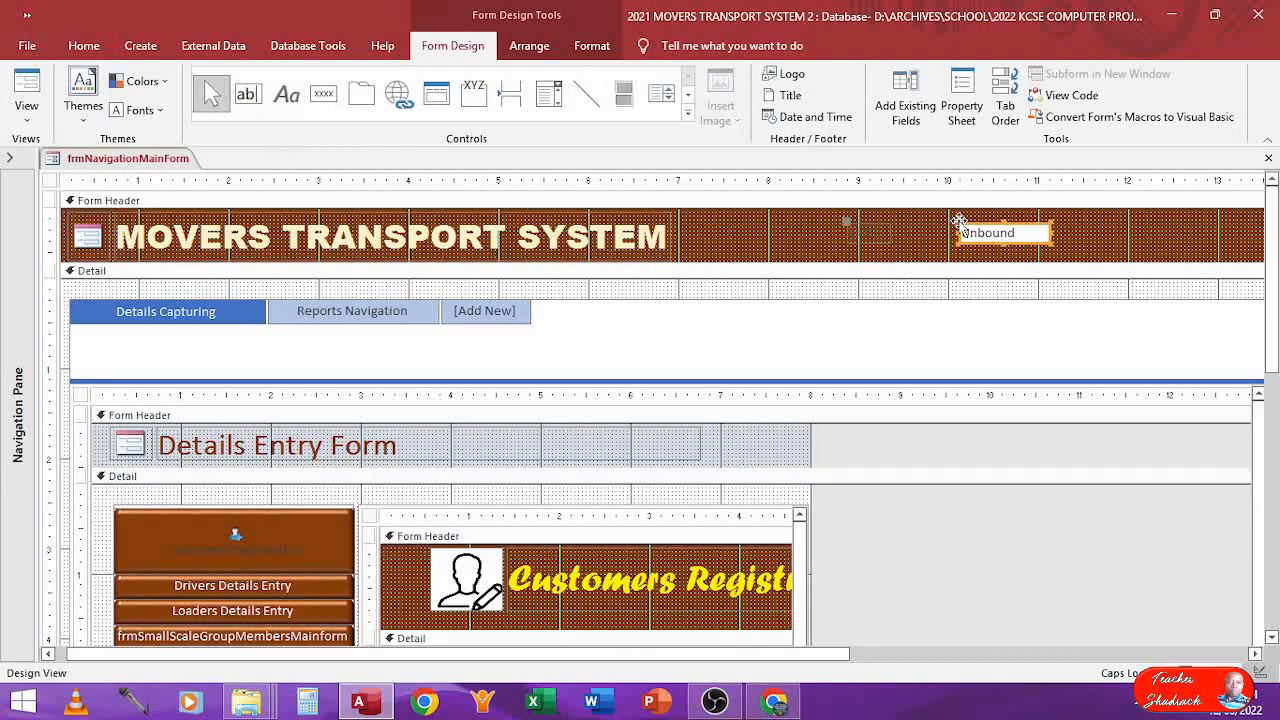
pyautogui.click(869, 234)
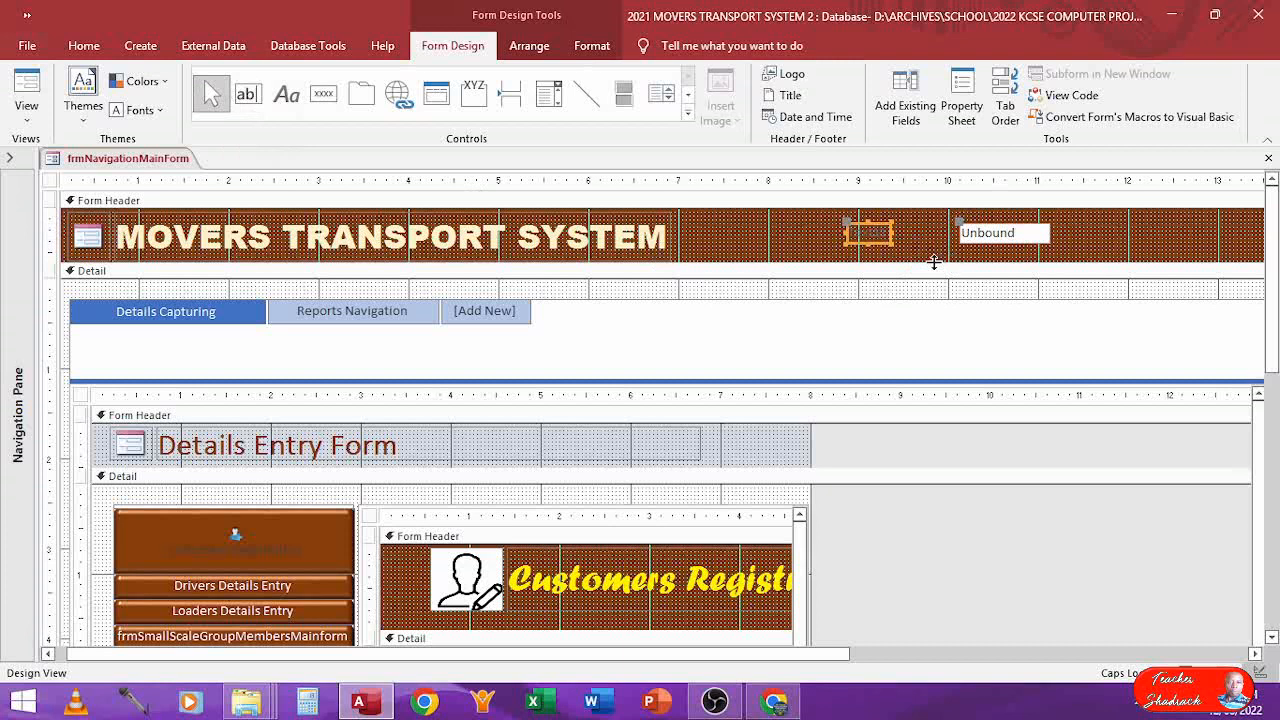
pyautogui.press('Delete')
pyautogui.moveTo(967, 243); pyautogui.dragTo(828, 232)
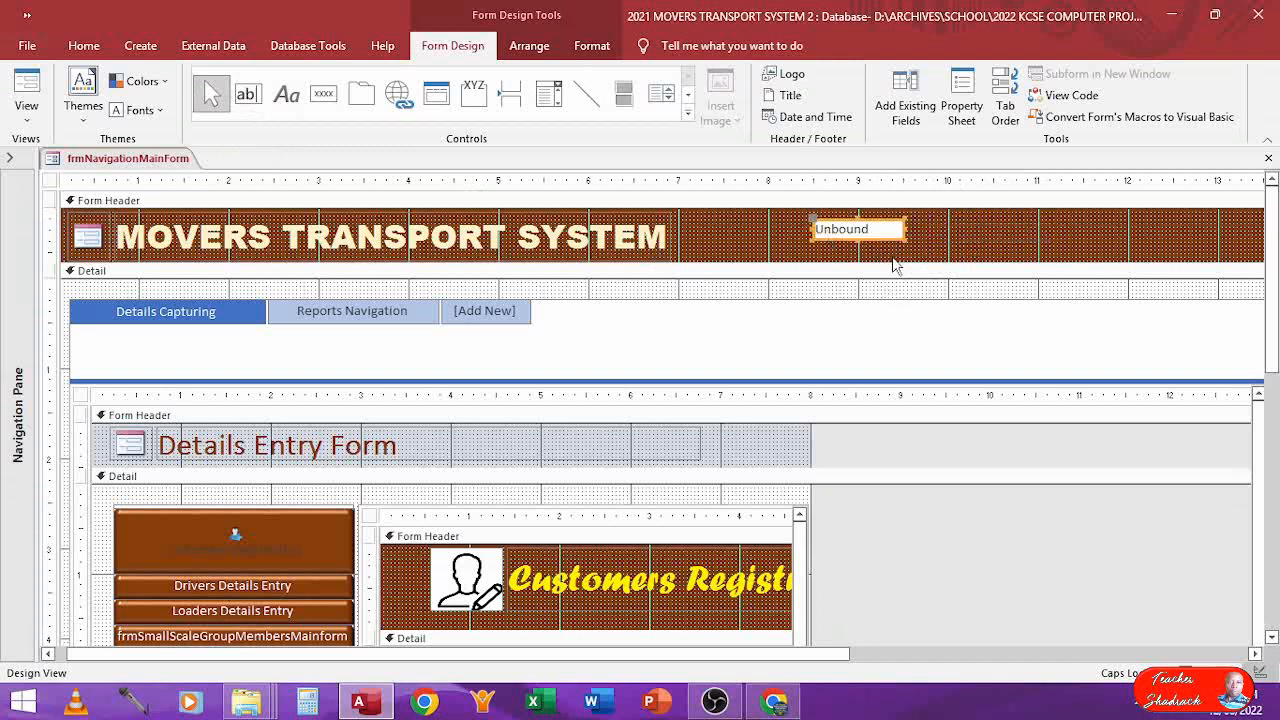
pyautogui.moveTo(905, 242); pyautogui.dragTo(946, 258)
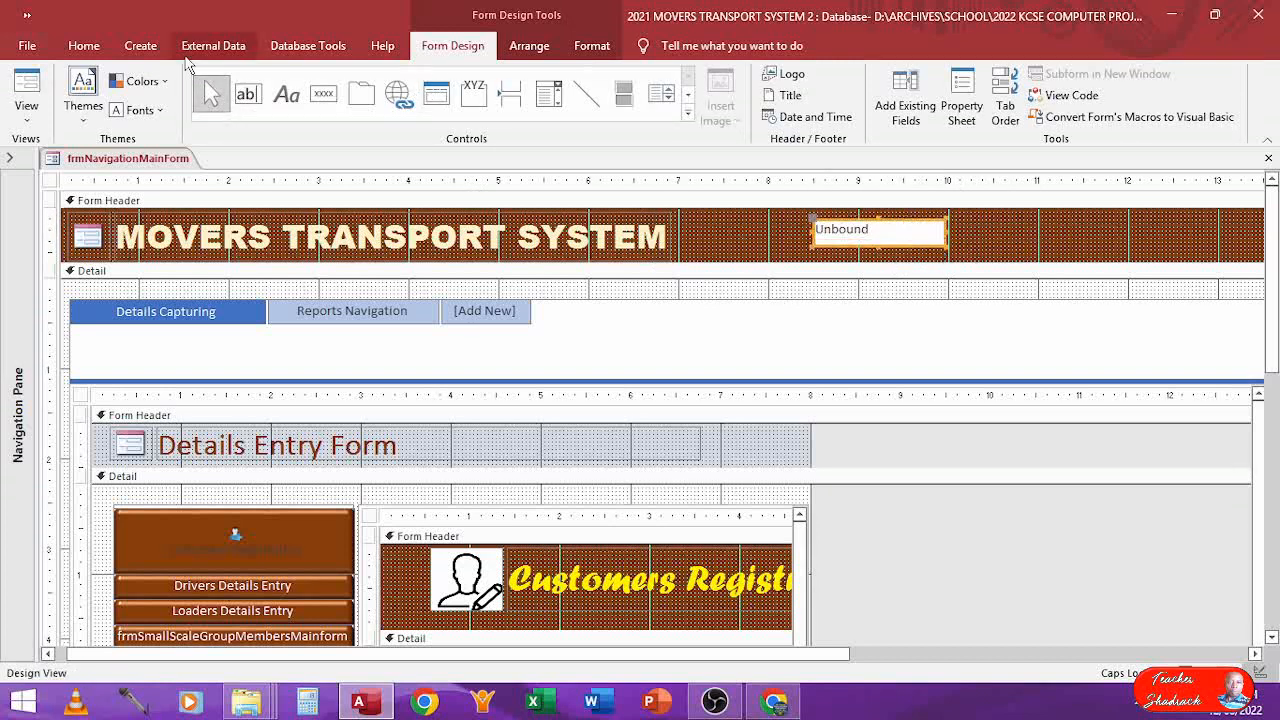
# Set the header text box's font size to 16 and fill its background with light gold
pyautogui.click(84, 45)
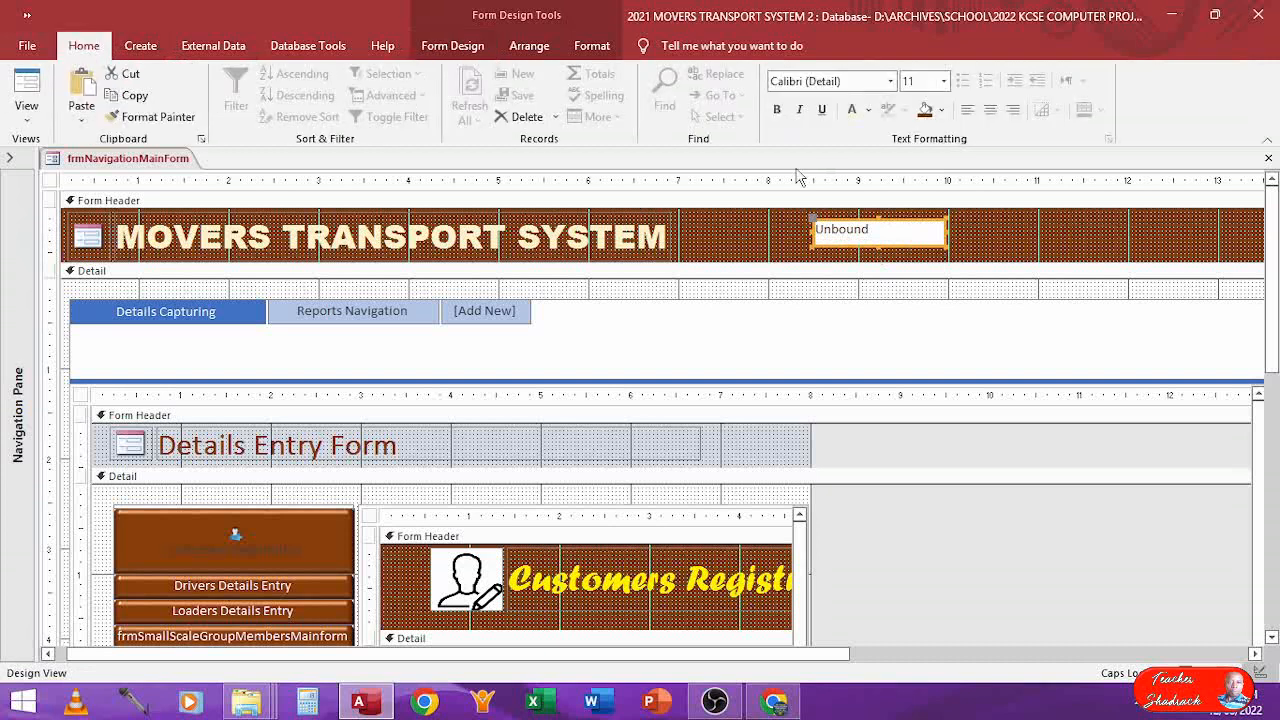
pyautogui.click(943, 81)
pyautogui.click(924, 210)
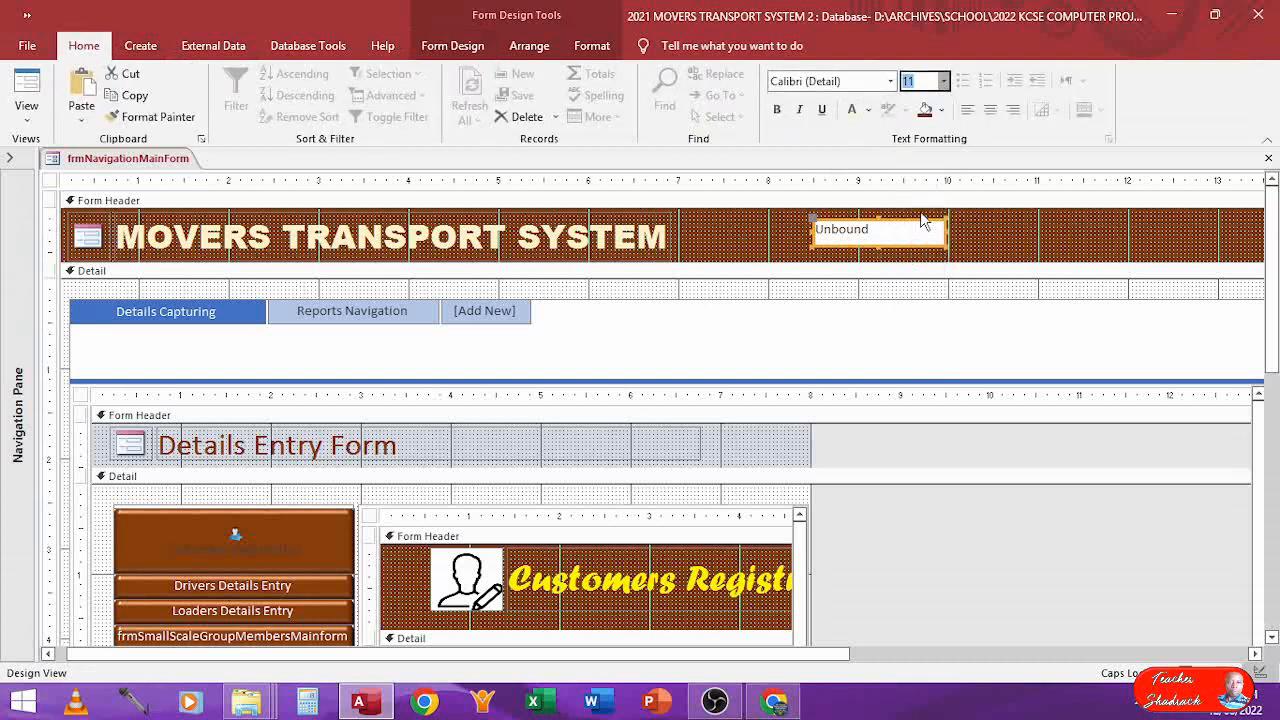
pyautogui.click(941, 110)
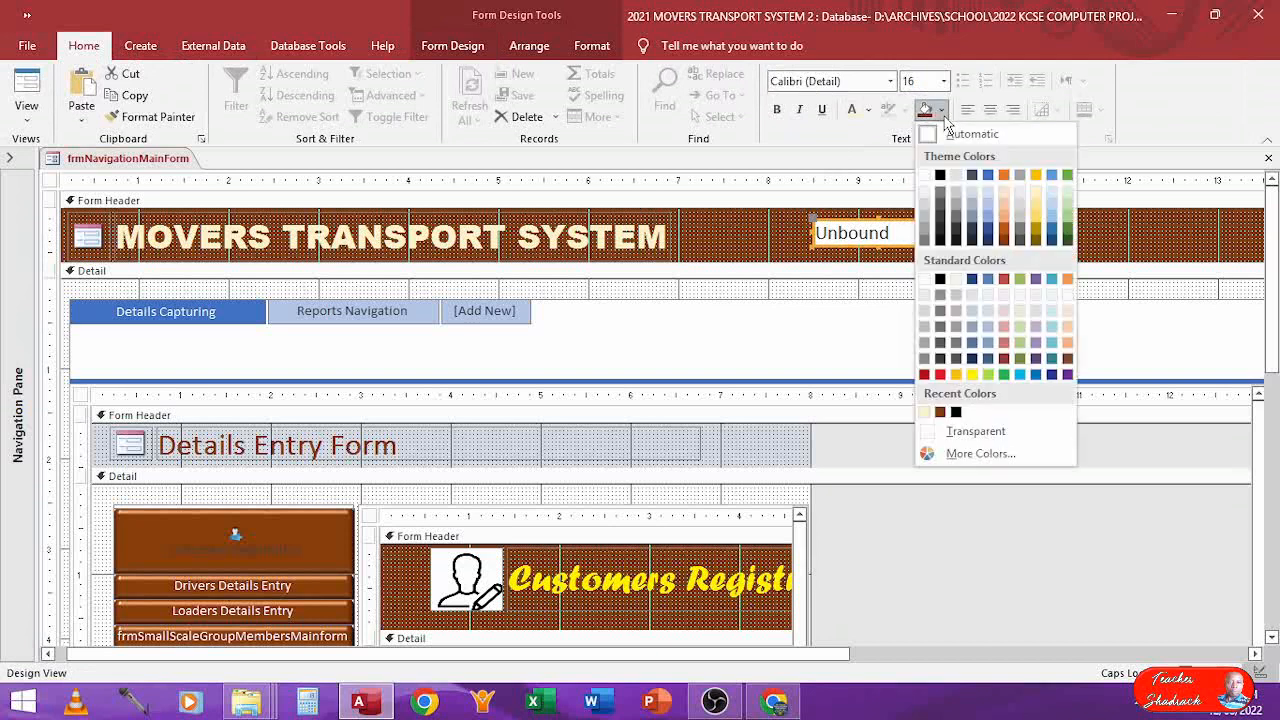
pyautogui.click(1036, 192)
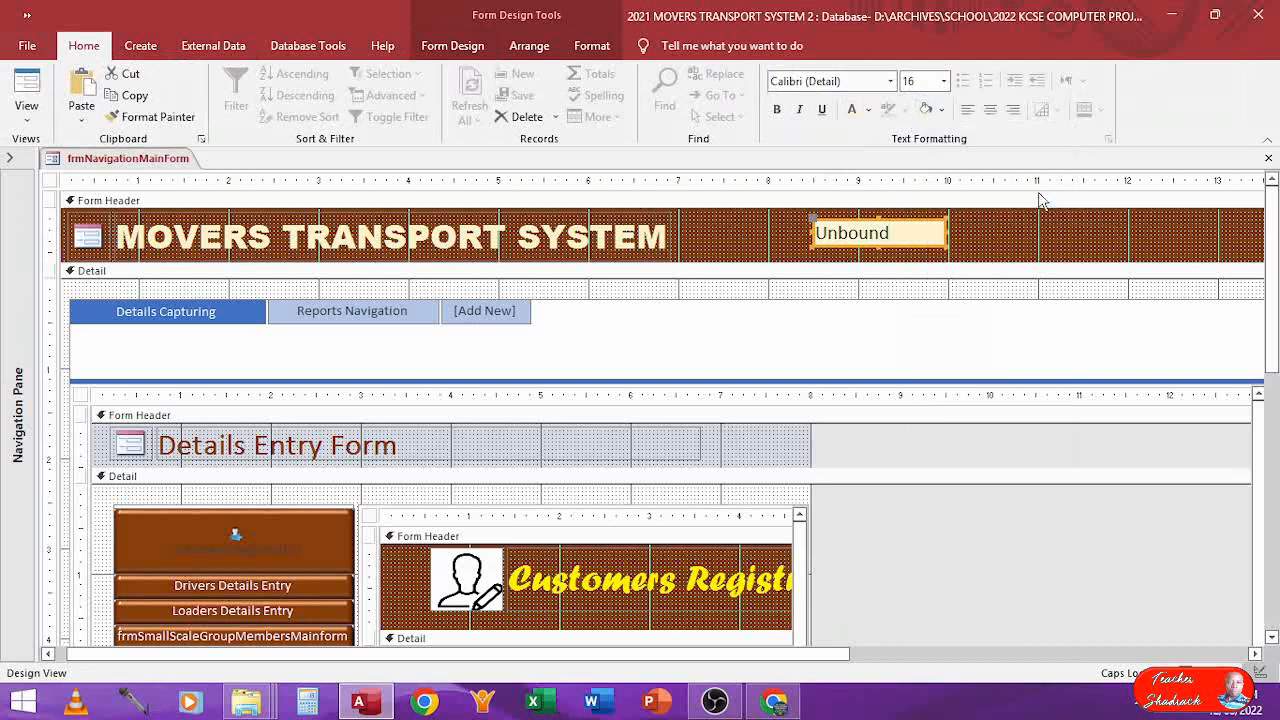
# Format the header text box's contents as centered red text in Arial Black
pyautogui.click(890, 81)
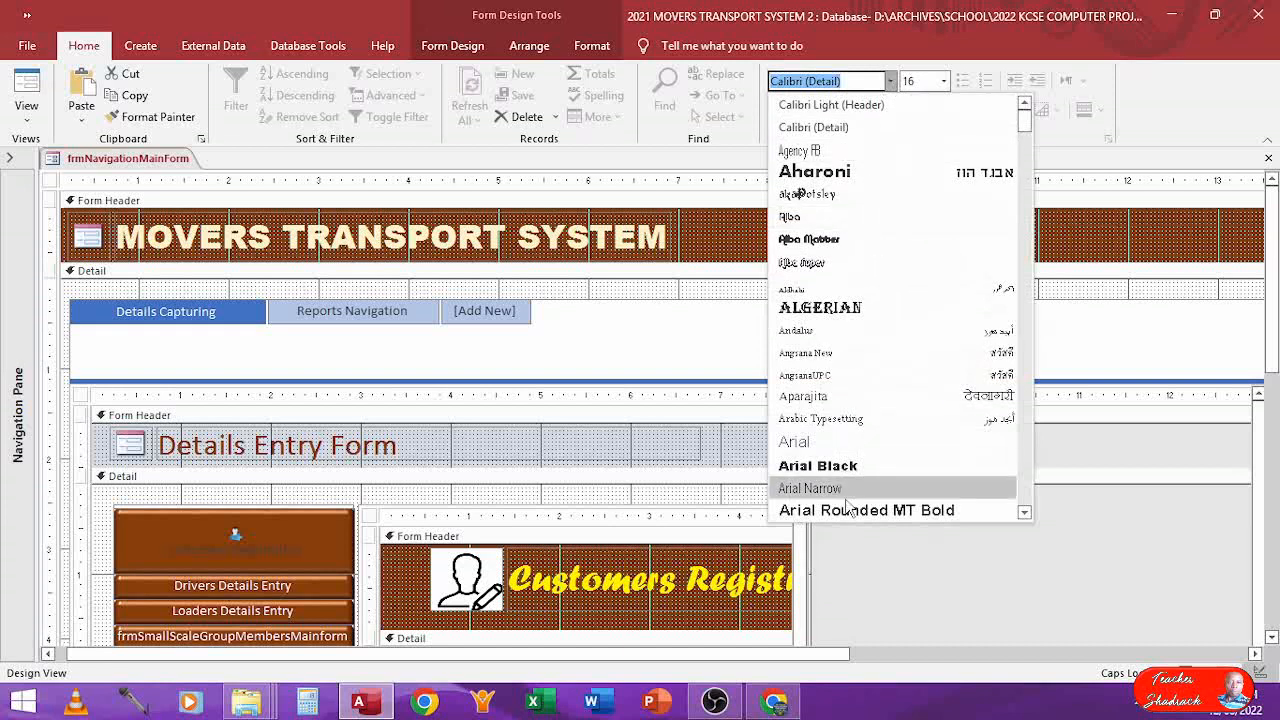
pyautogui.click(848, 466)
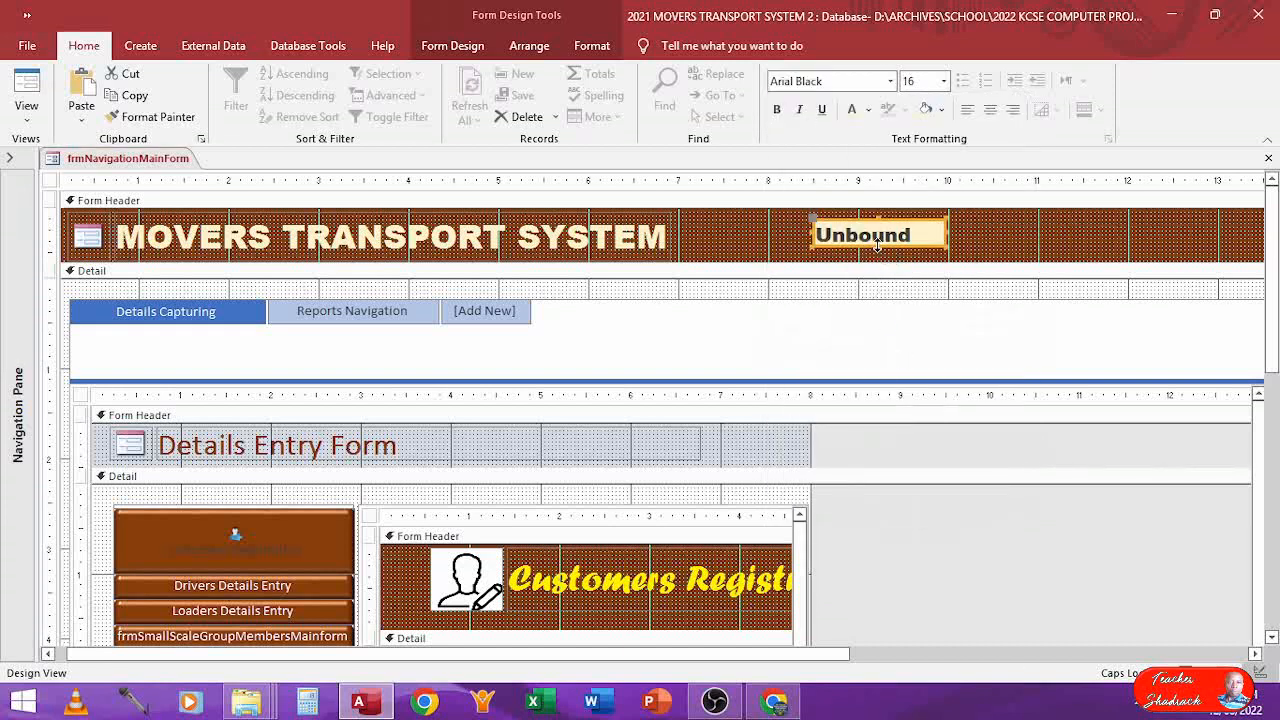
pyautogui.click(990, 109)
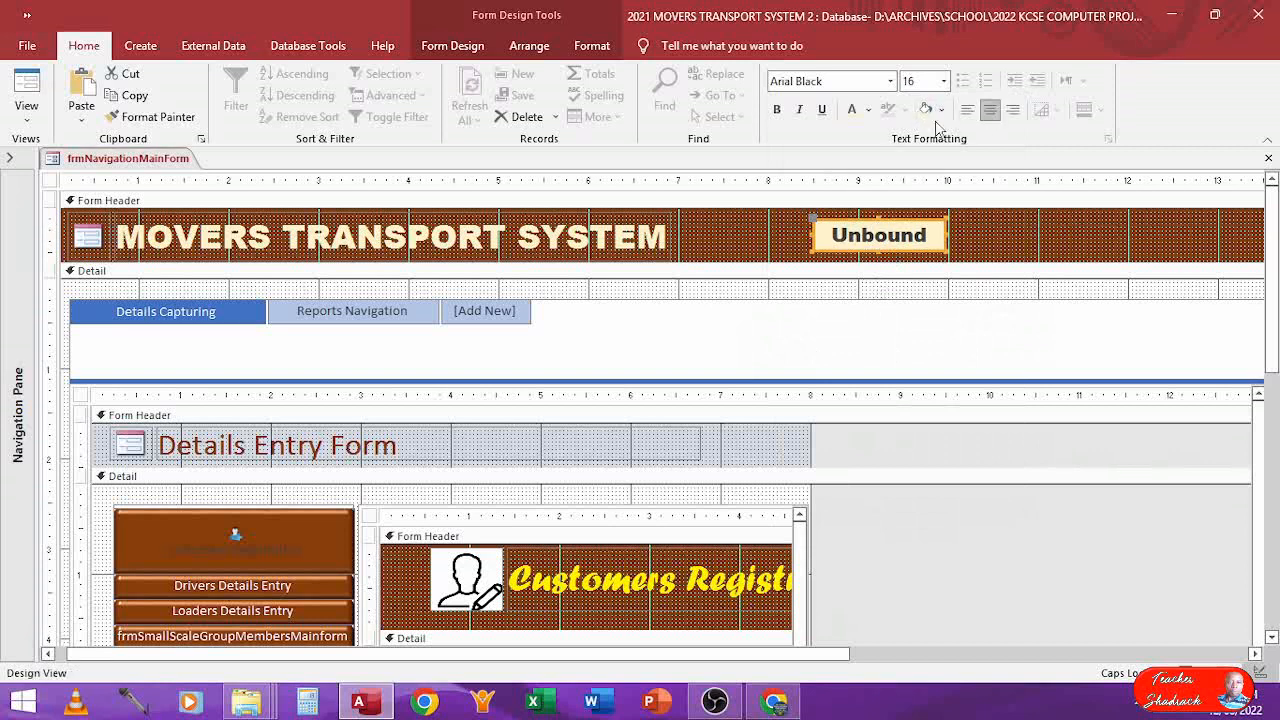
pyautogui.click(869, 110)
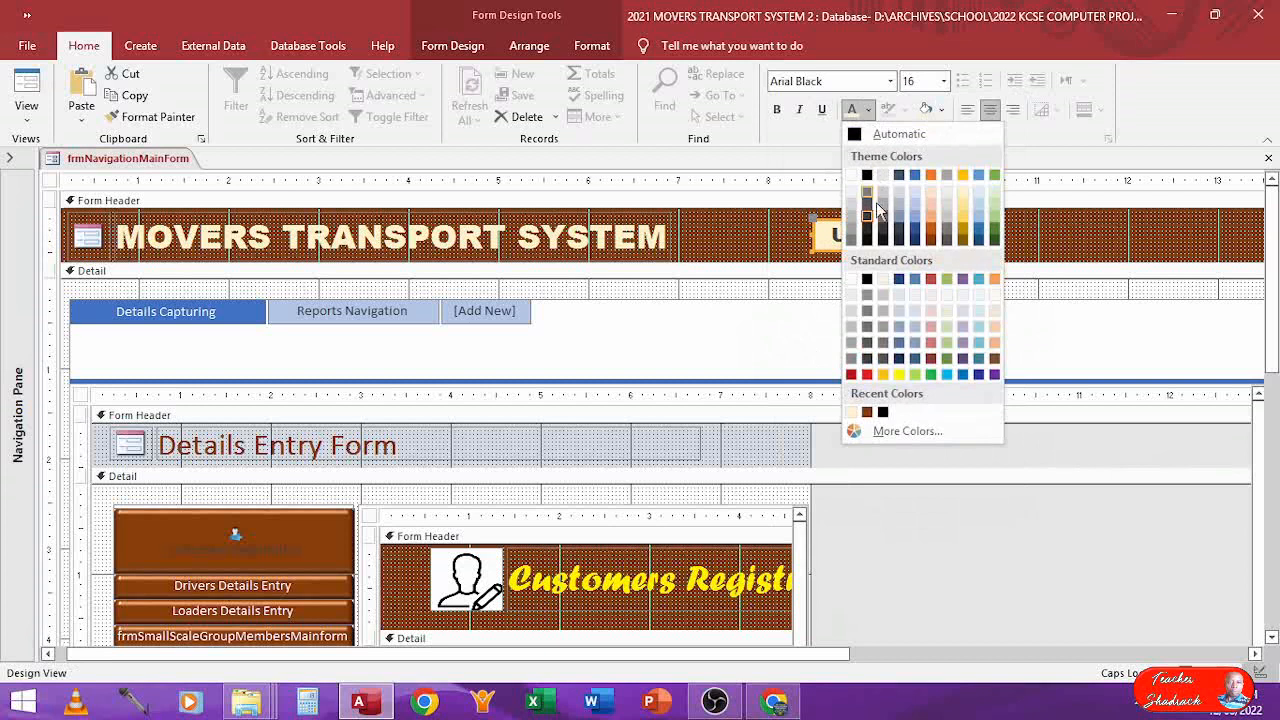
pyautogui.click(867, 374)
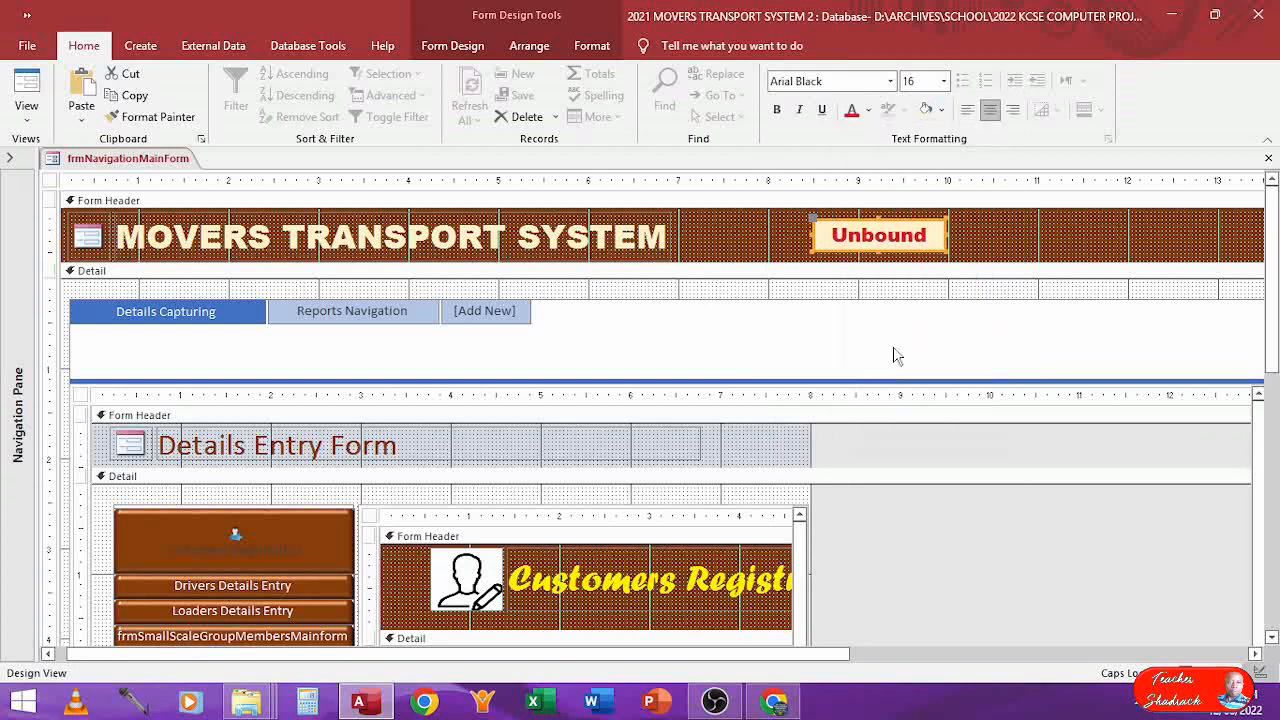
# Name the header text box txtTimeDisplay in its properties
pyautogui.doubleClick(910, 250)
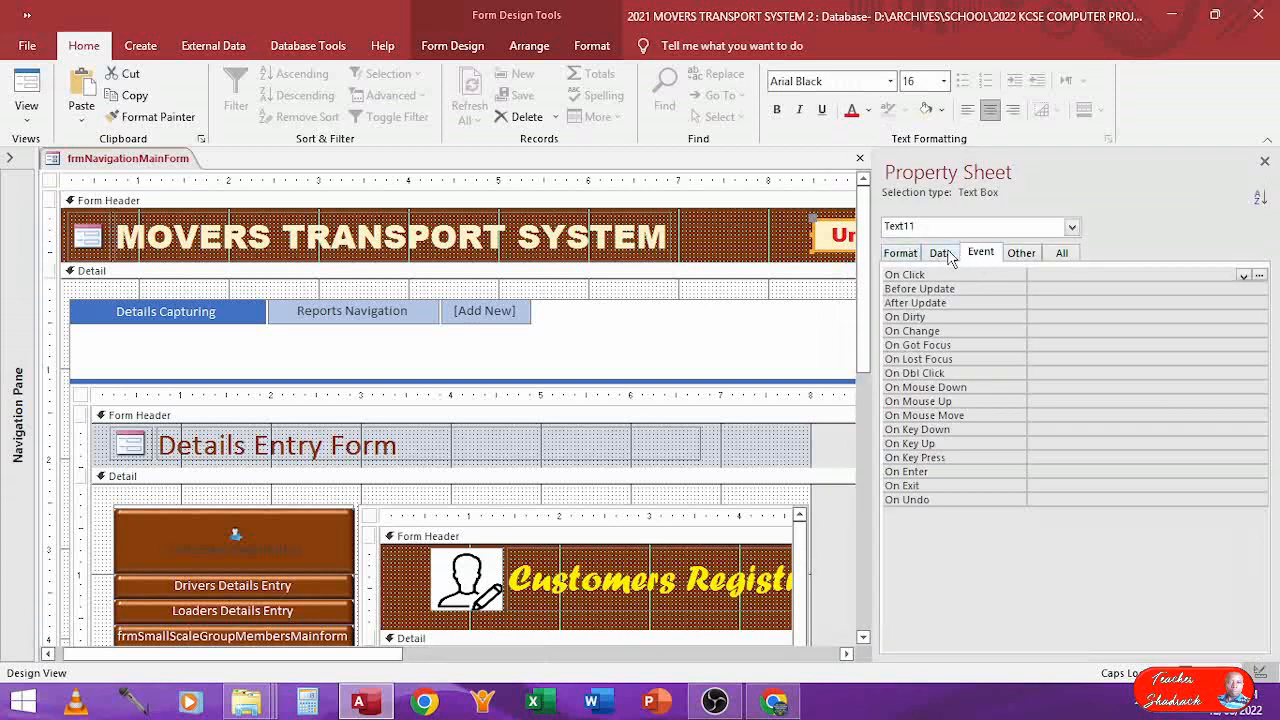
pyautogui.click(946, 255)
pyautogui.click(984, 258)
pyautogui.click(1019, 256)
pyautogui.click(1043, 274)
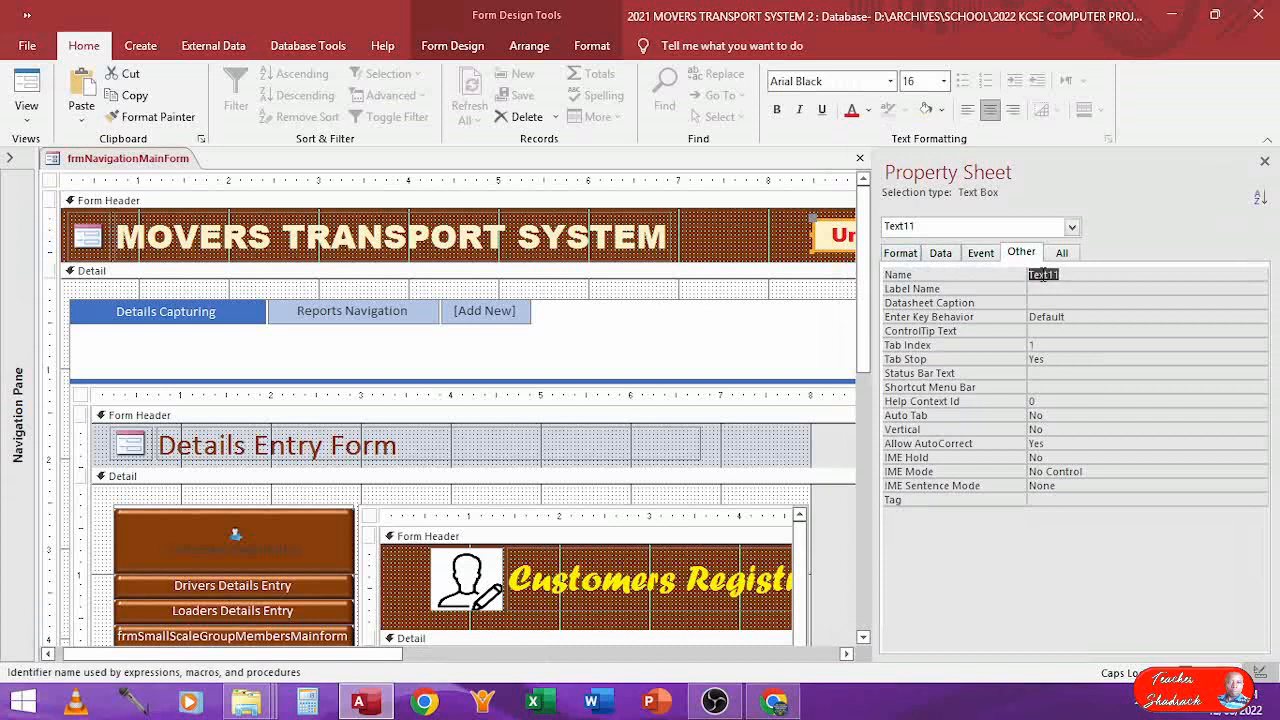
pyautogui.write('TimeDisplay')
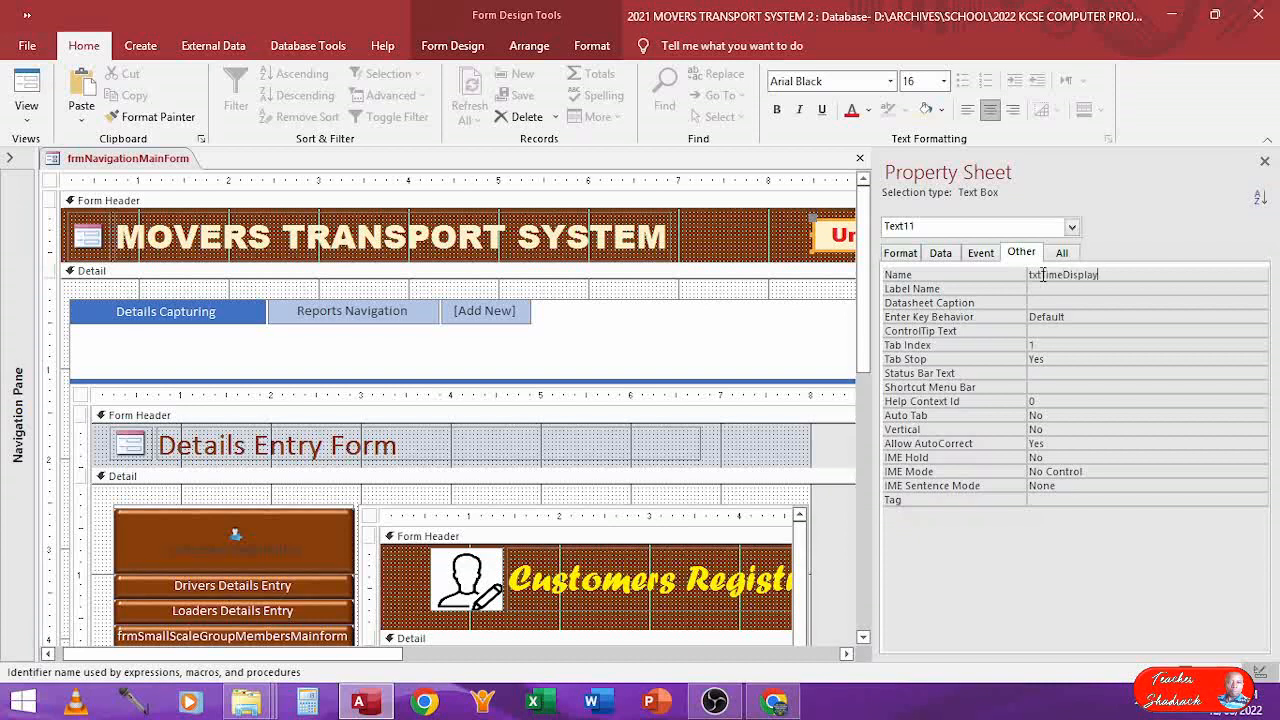
pyautogui.click(1053, 291)
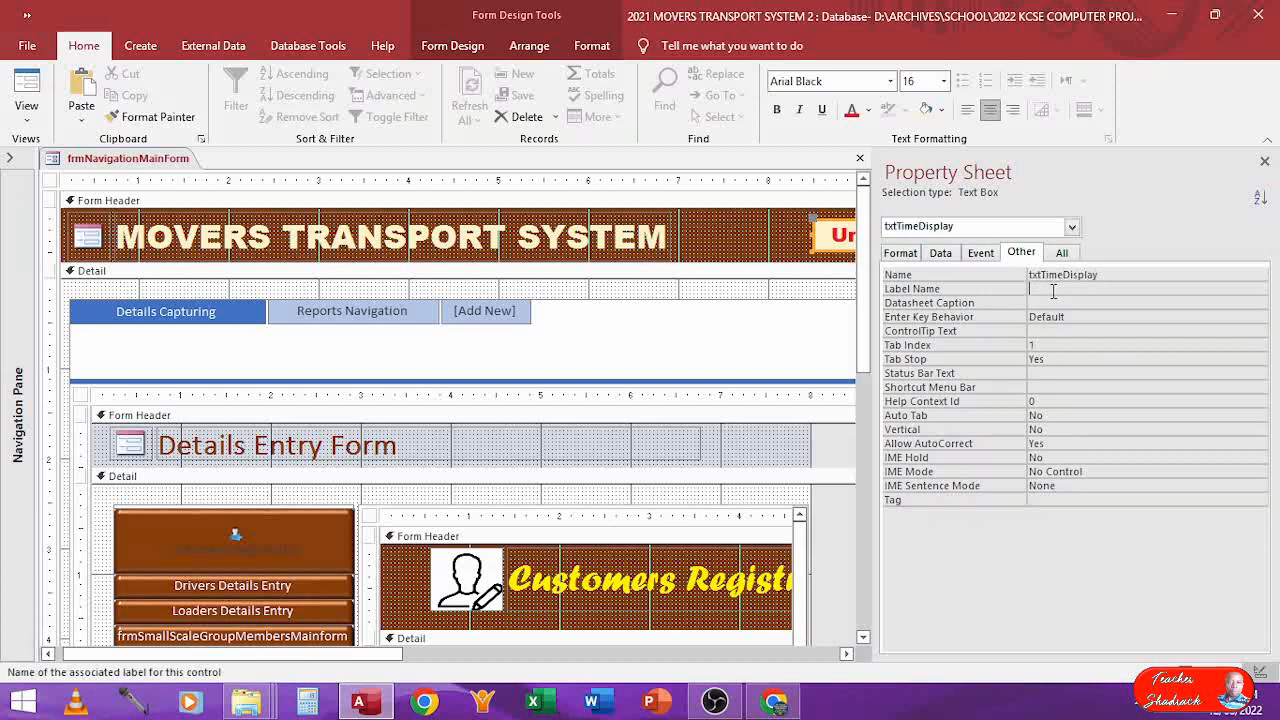
pyautogui.click(818, 238)
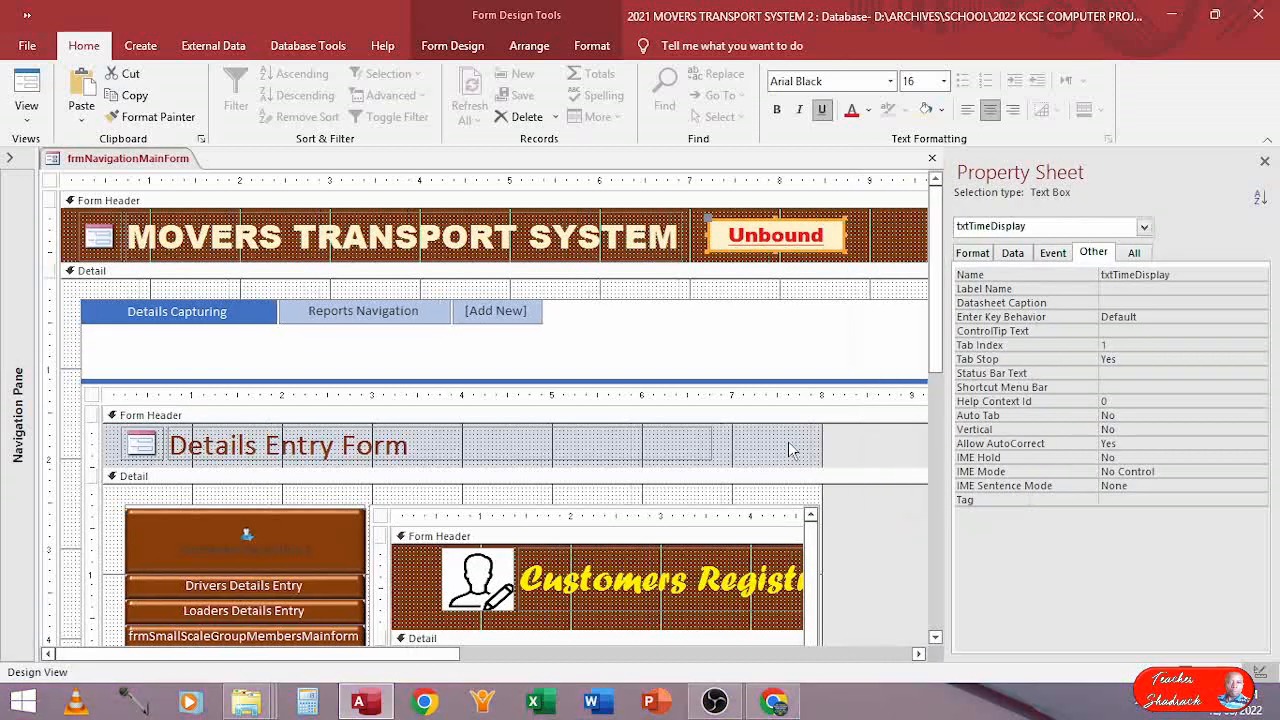
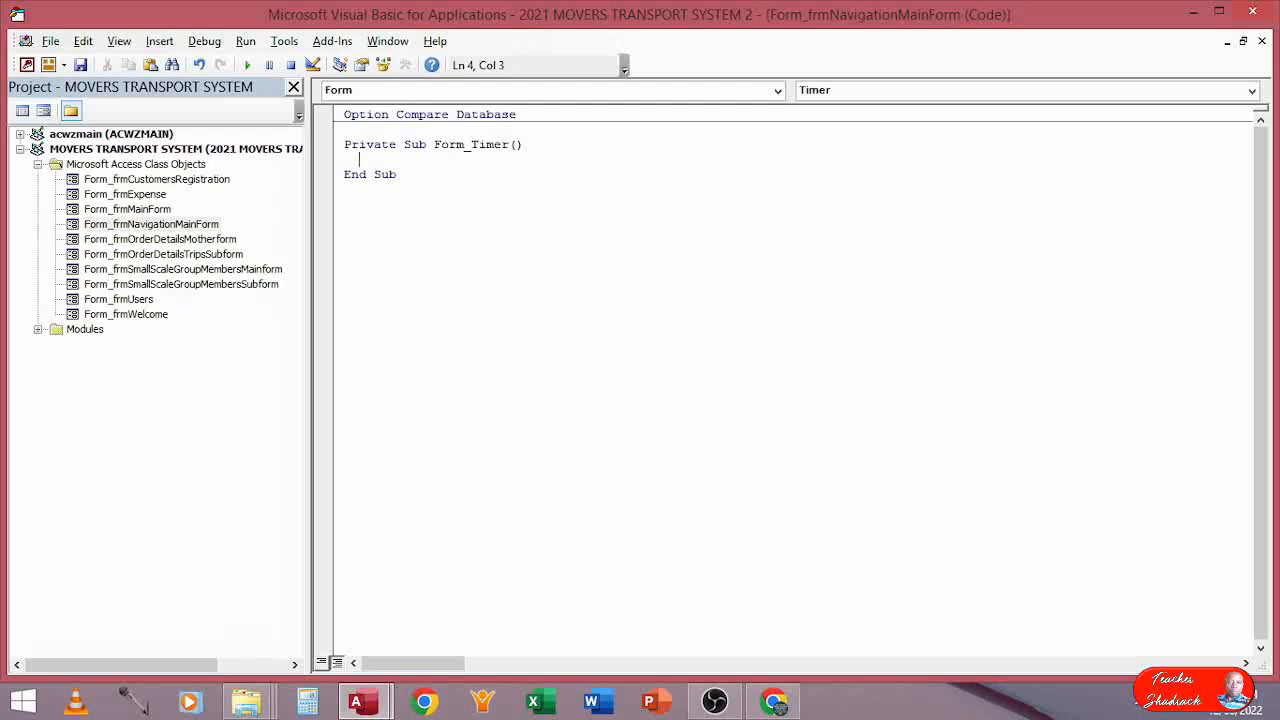
# Write me.txtTimeDisplay.Value = now() in the Form_Timer procedure and return to the form design
pyautogui.write('me.')
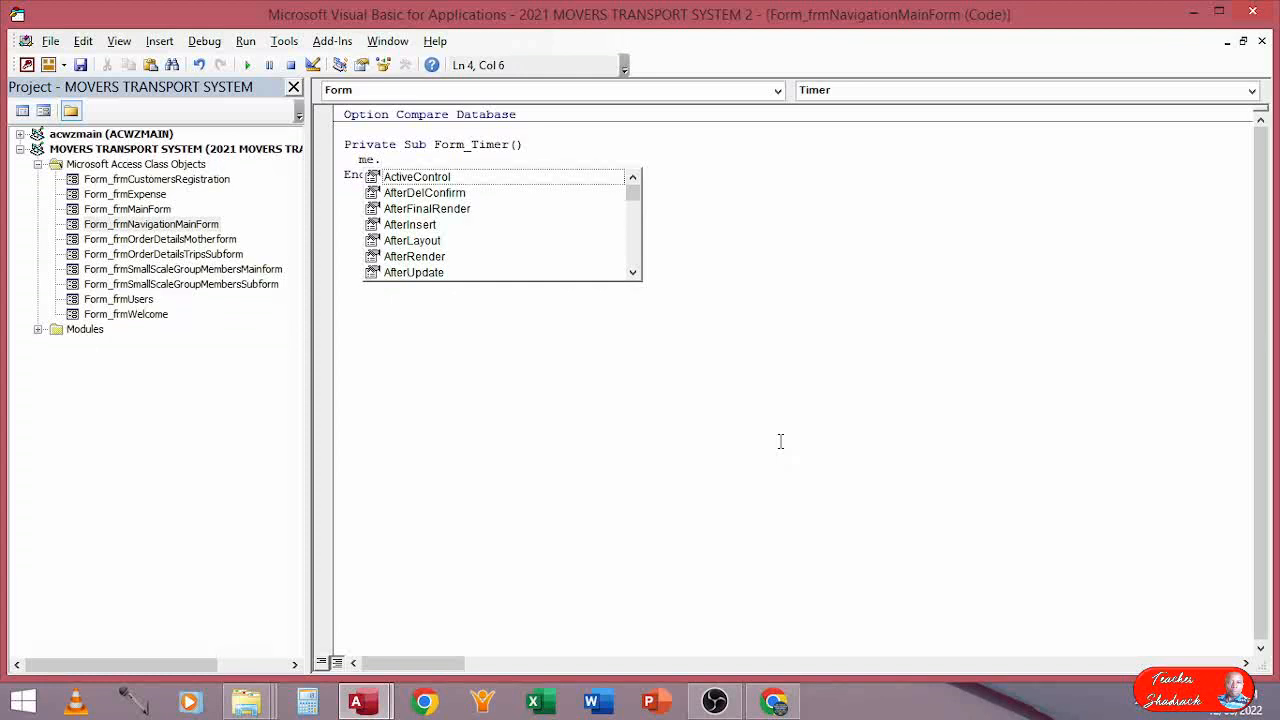
pyautogui.write('txt')
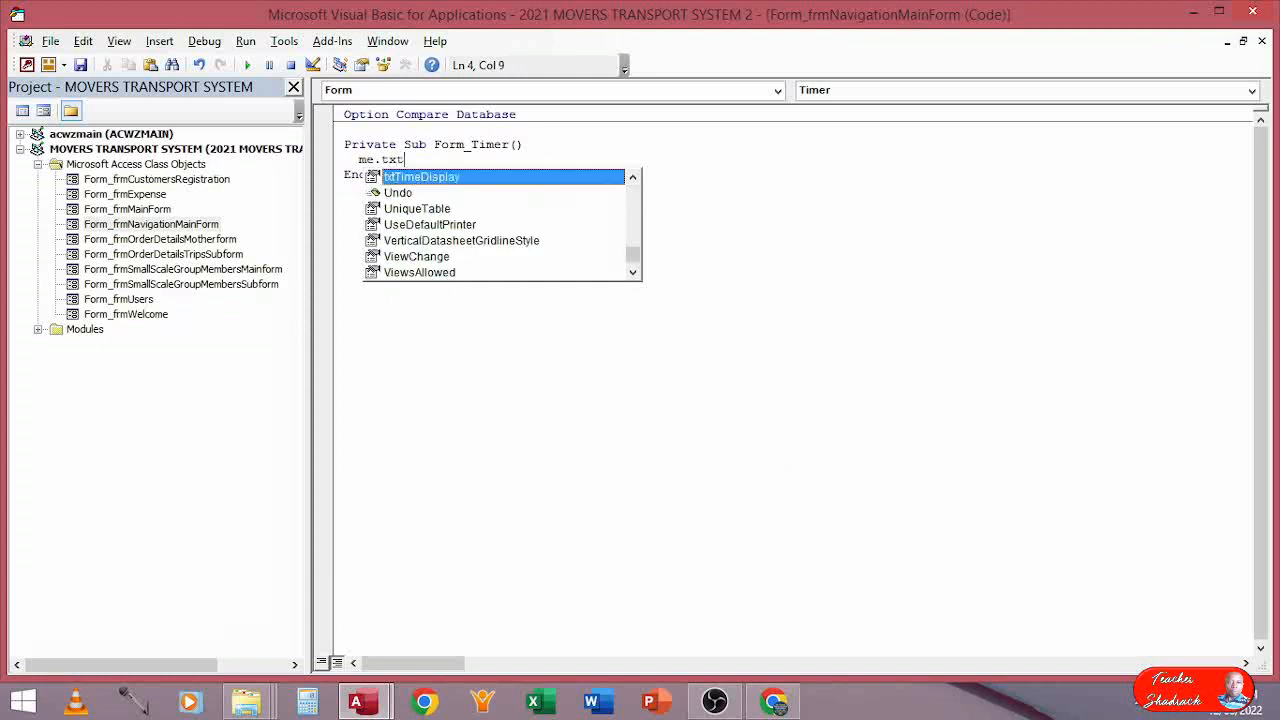
pyautogui.write('time')
pyautogui.write('di')
pyautogui.write('splay')
pyautogui.write('.')
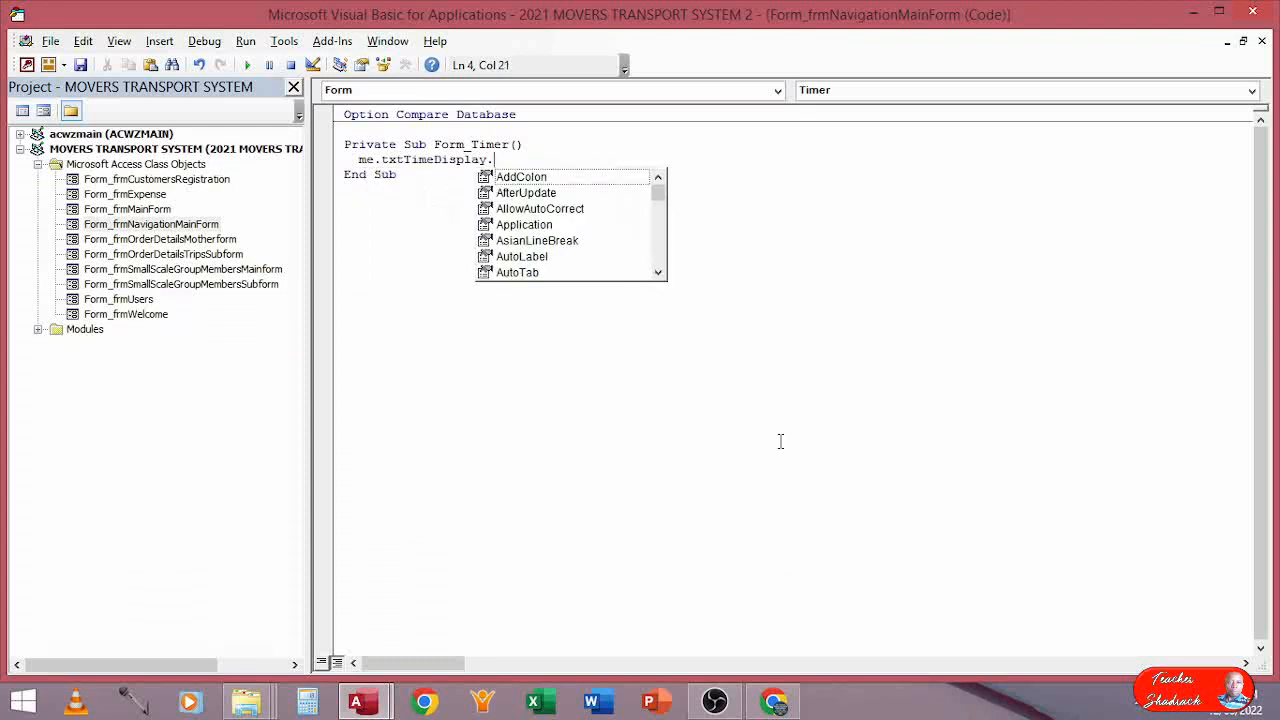
pyautogui.write('value ')
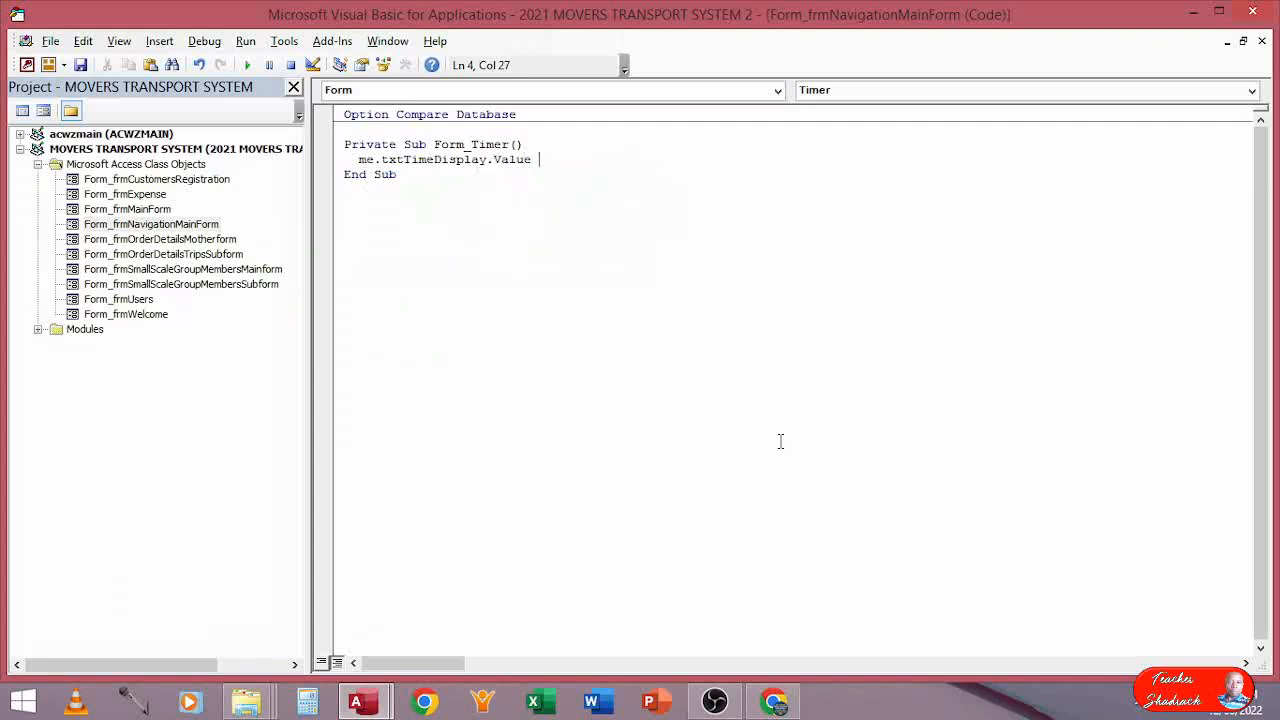
pyautogui.write('=now()')
pyautogui.moveTo(358, 160); pyautogui.dragTo(586, 160)
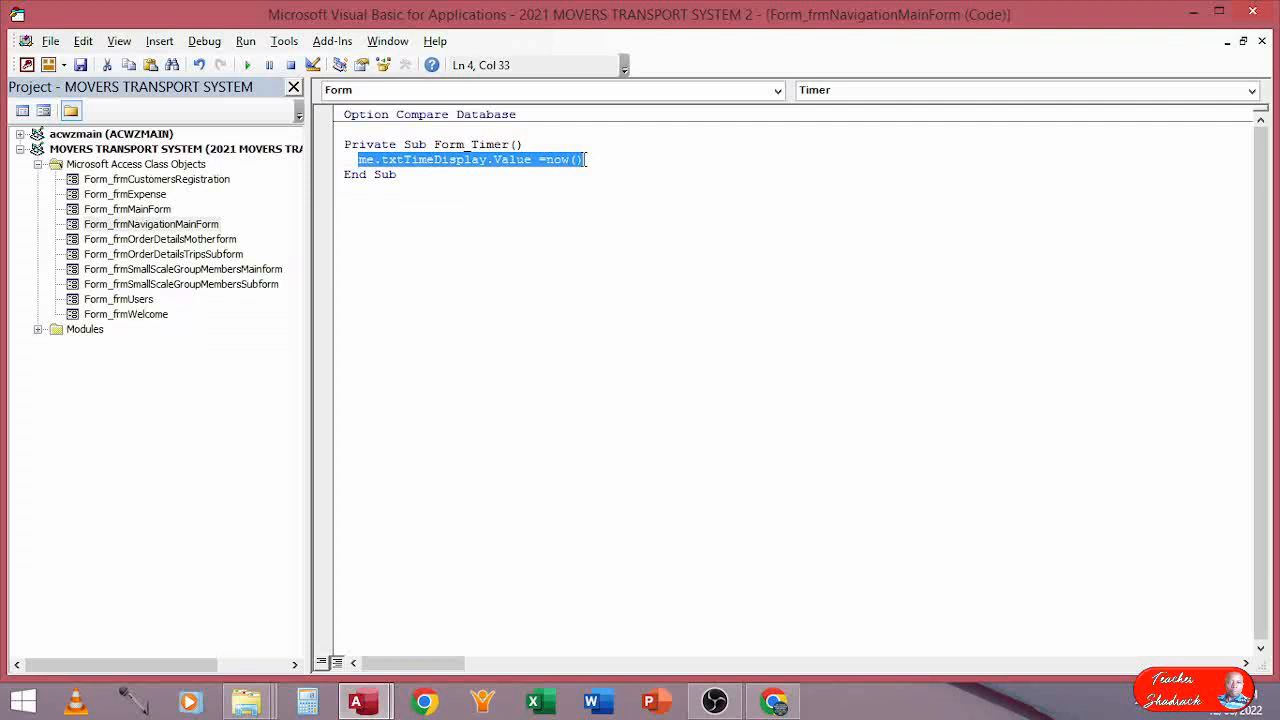
pyautogui.click(1259, 15)
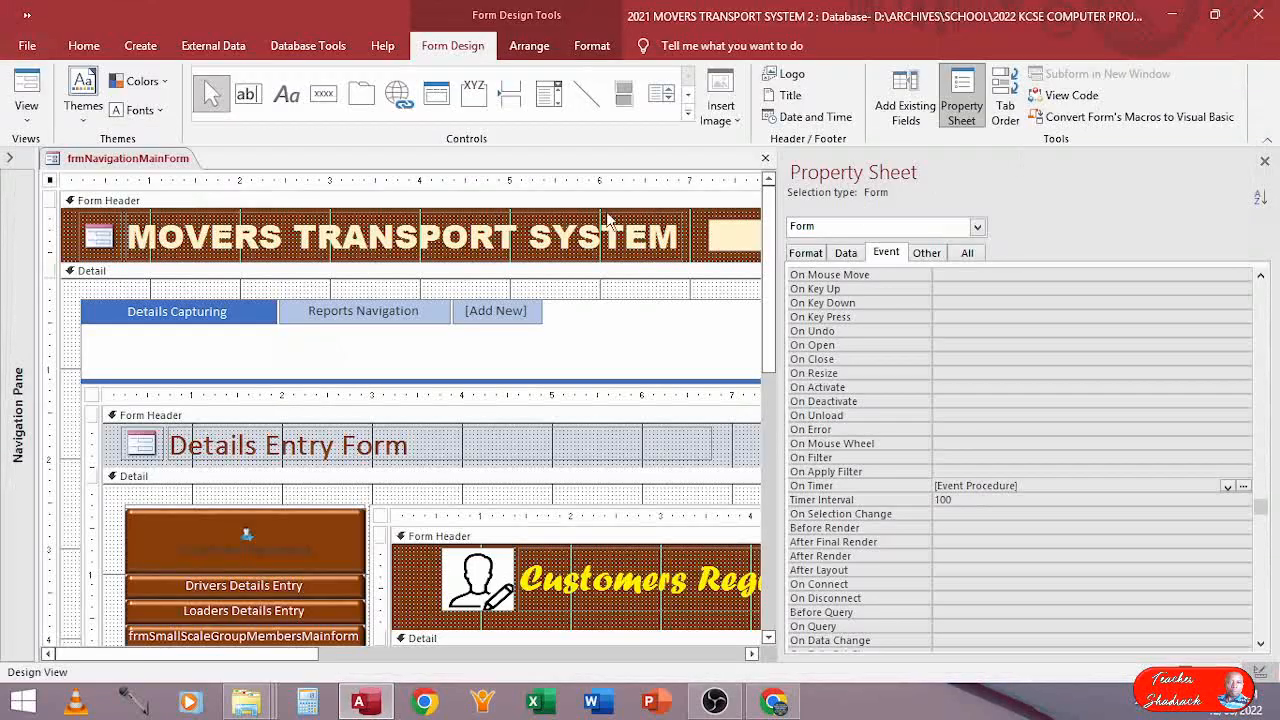
# Run the main form to test the time display, inspect the timer code in the debugger, and stop debugging
pyautogui.click(29, 90)
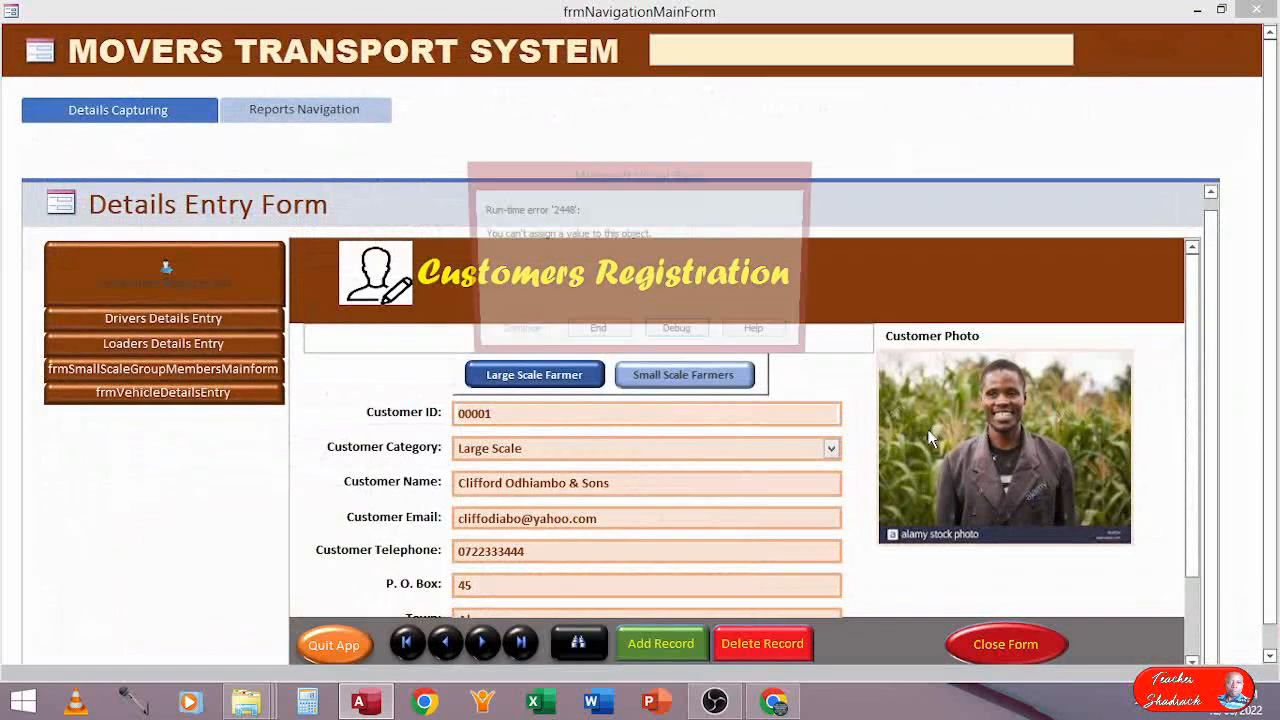
pyautogui.click(676, 335)
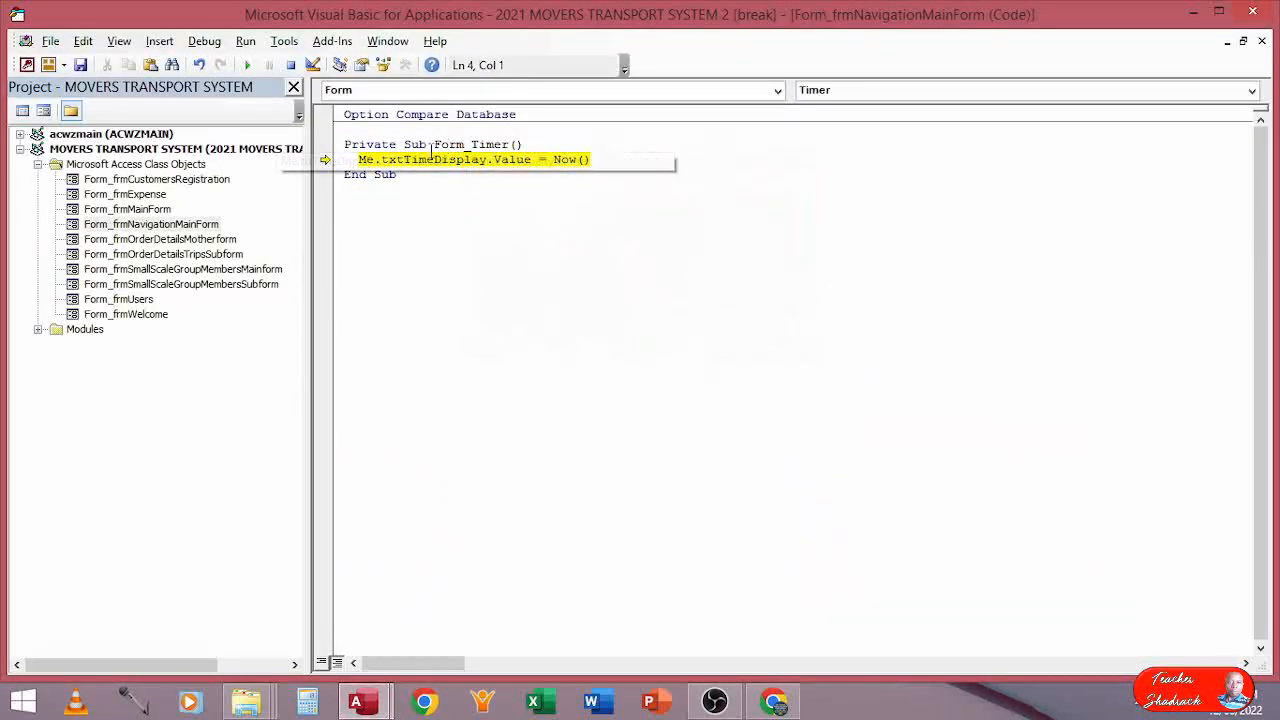
pyautogui.moveTo(435, 161)
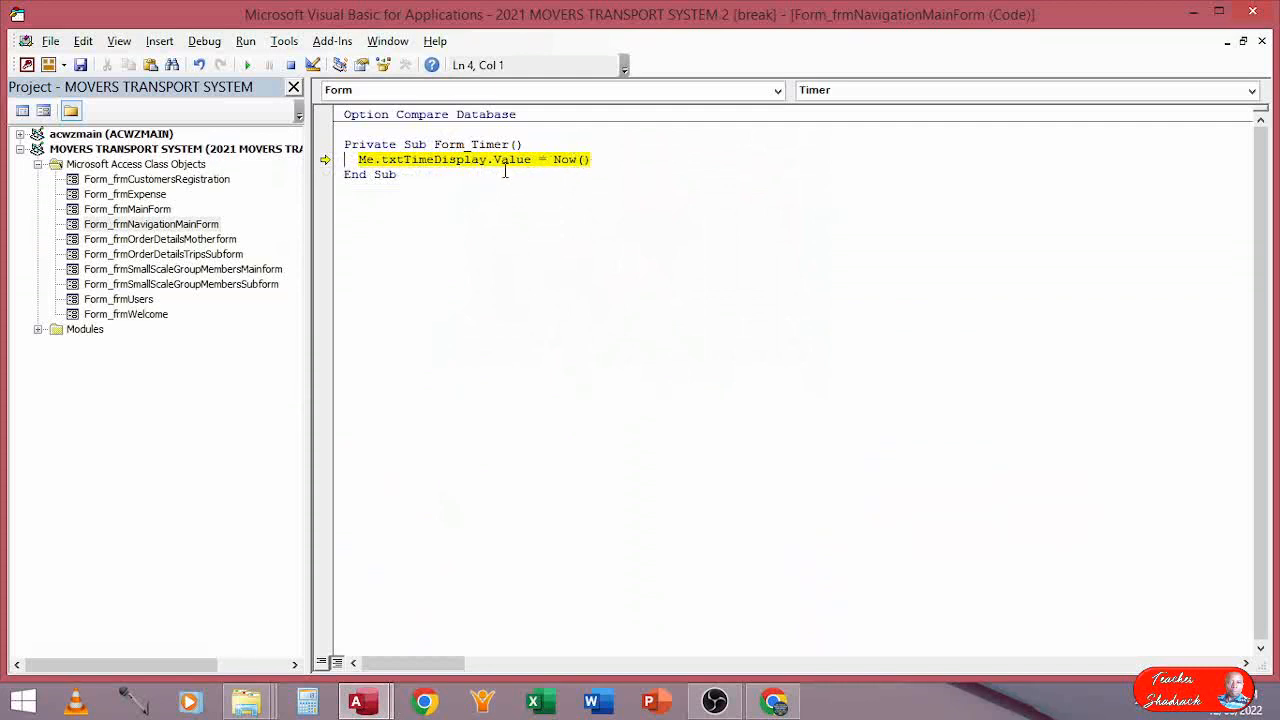
pyautogui.moveTo(500, 161)
pyautogui.click(1252, 14)
pyautogui.click(571, 421)
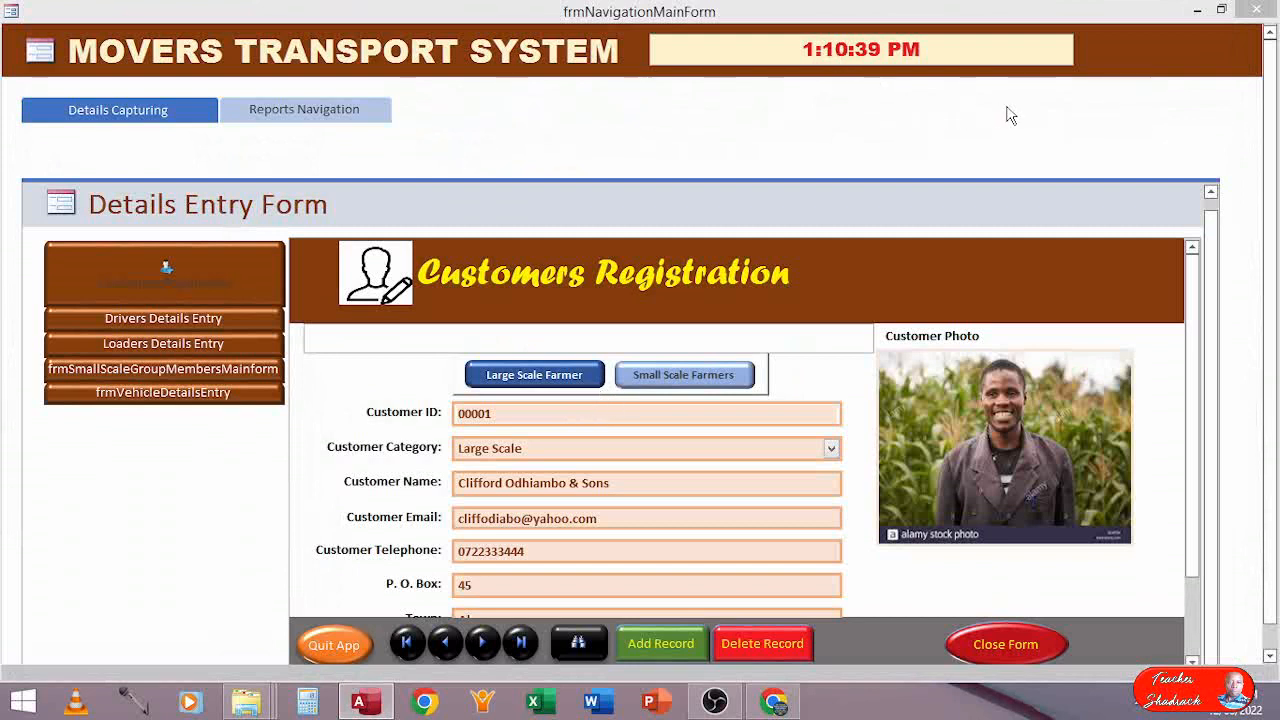
# Return the main form to design view and clear the control source of the txtTimeDisplay text box in the header
pyautogui.rightClick(1133, 55)
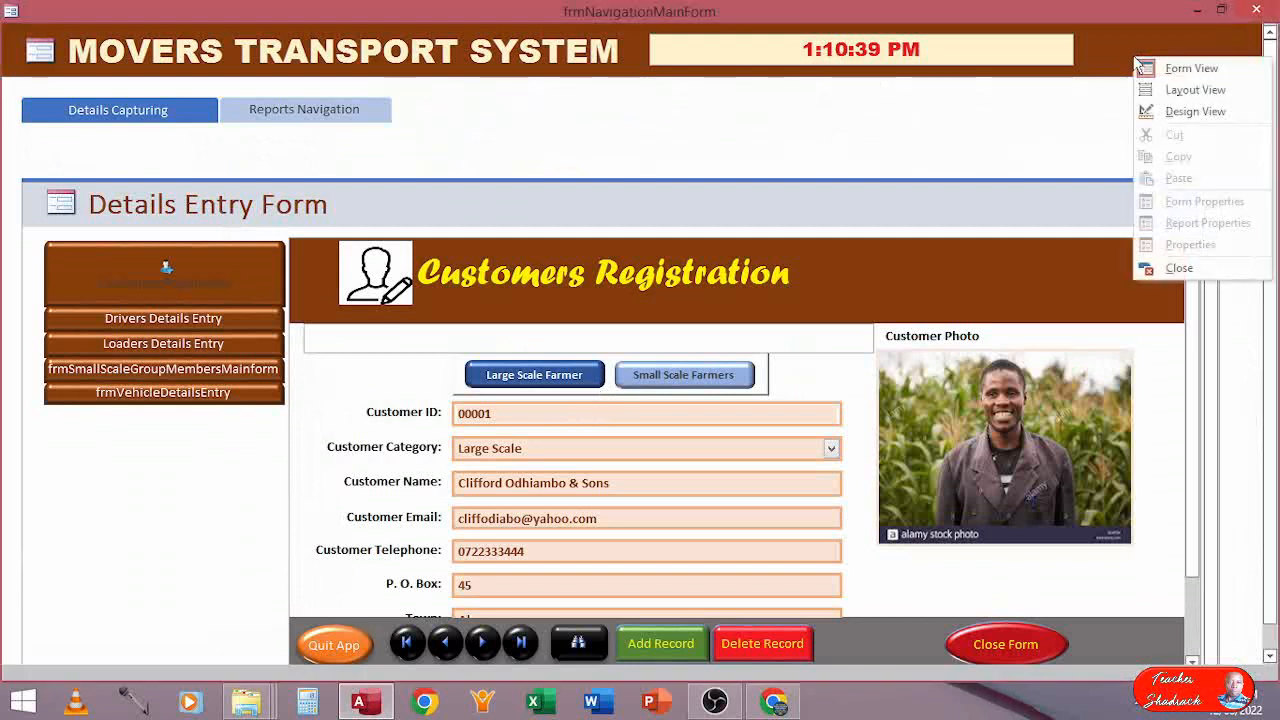
pyautogui.click(1161, 113)
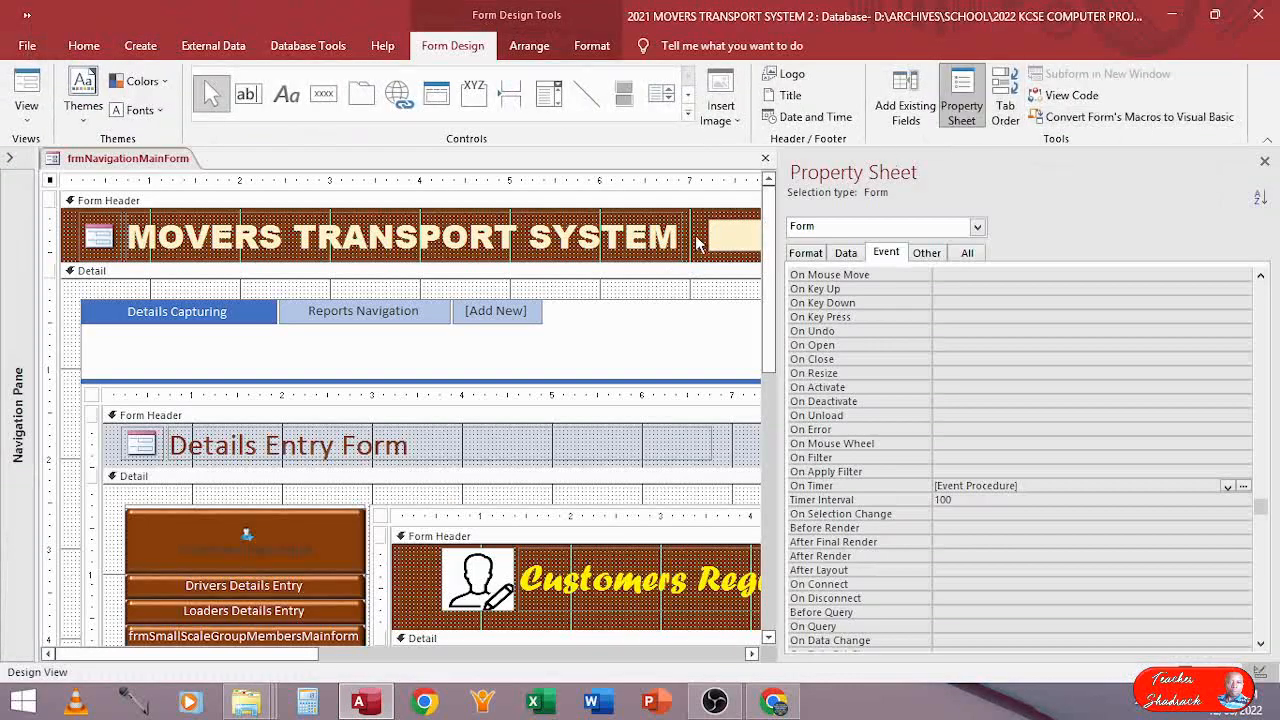
pyautogui.click(720, 240)
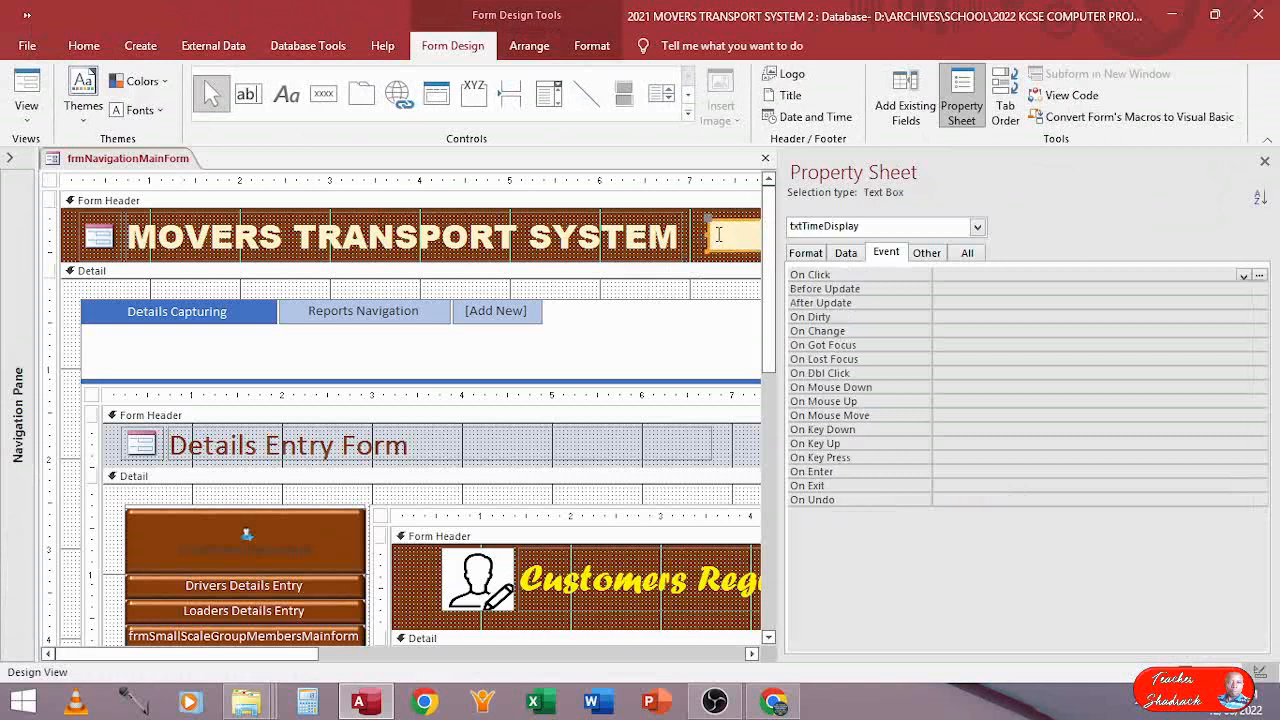
pyautogui.click(751, 654)
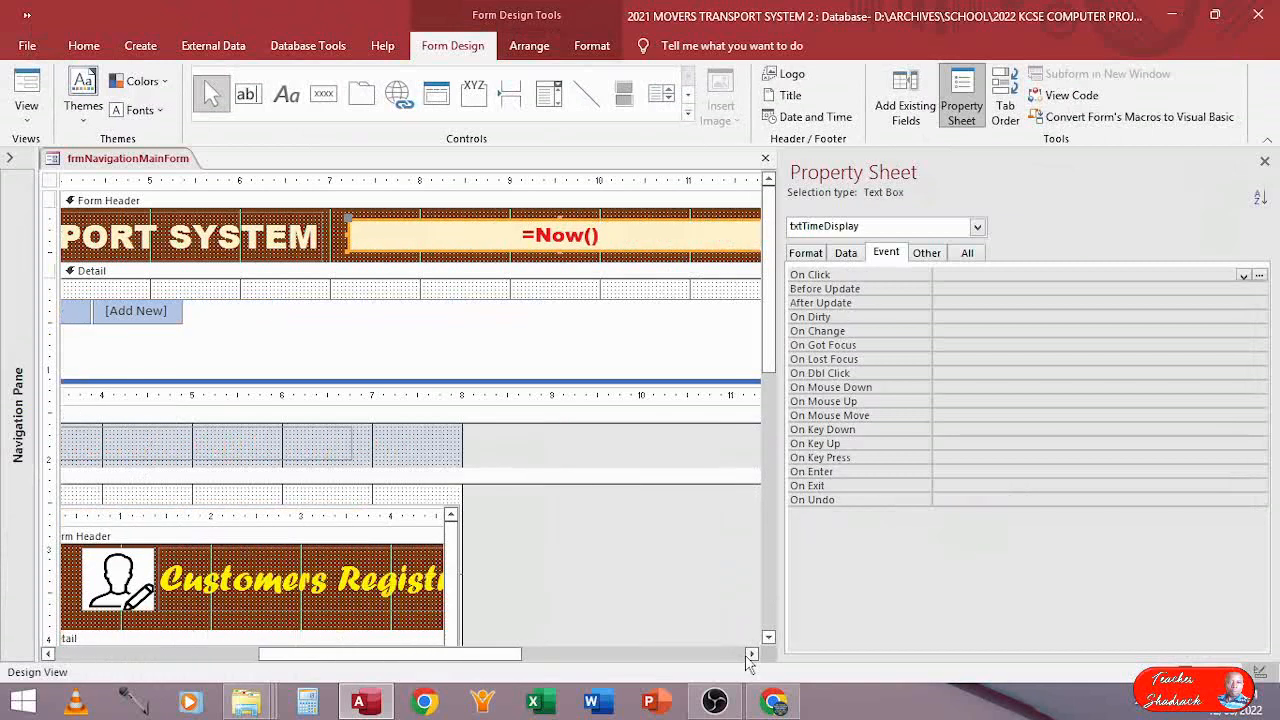
pyautogui.click(751, 654)
pyautogui.click(751, 654)
pyautogui.click(845, 253)
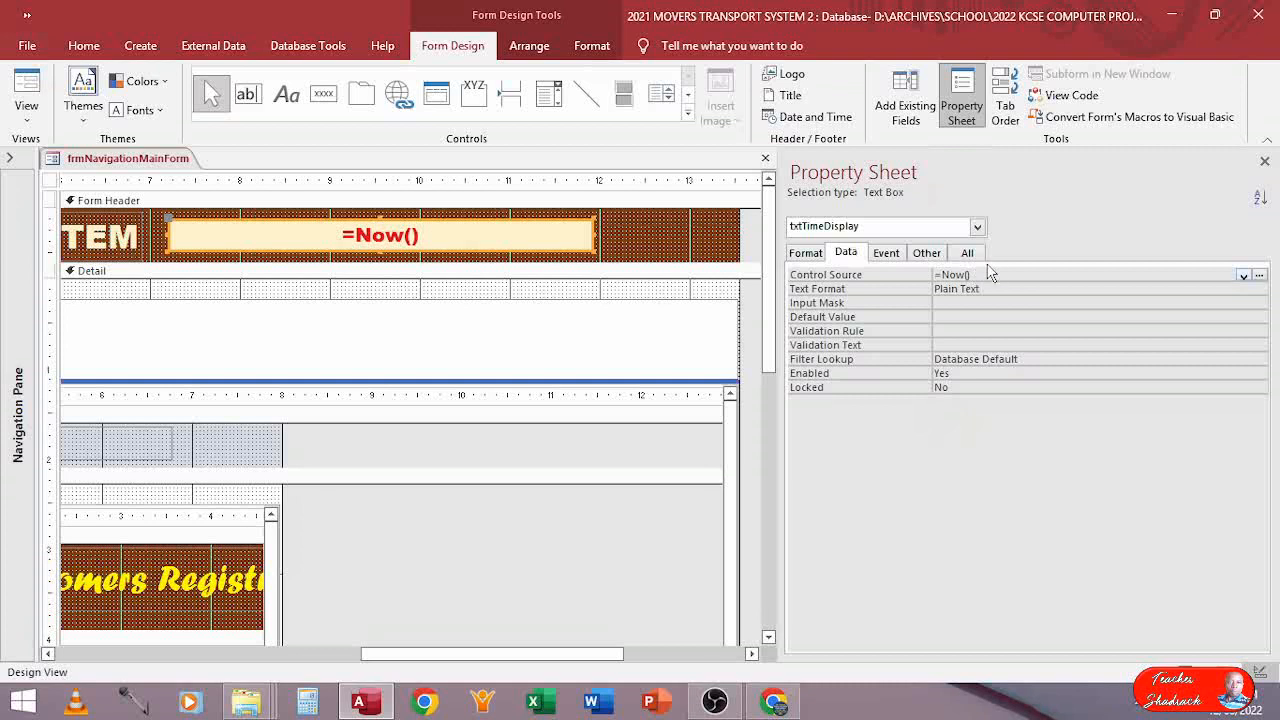
pyautogui.click(983, 278)
pyautogui.press('BackSpace')
pyautogui.press('BackSpace')
pyautogui.press('BackSpace')
pyautogui.press('BackSpace')
pyautogui.press('BackSpace')
pyautogui.press('BackSpace')
pyautogui.click(983, 289)
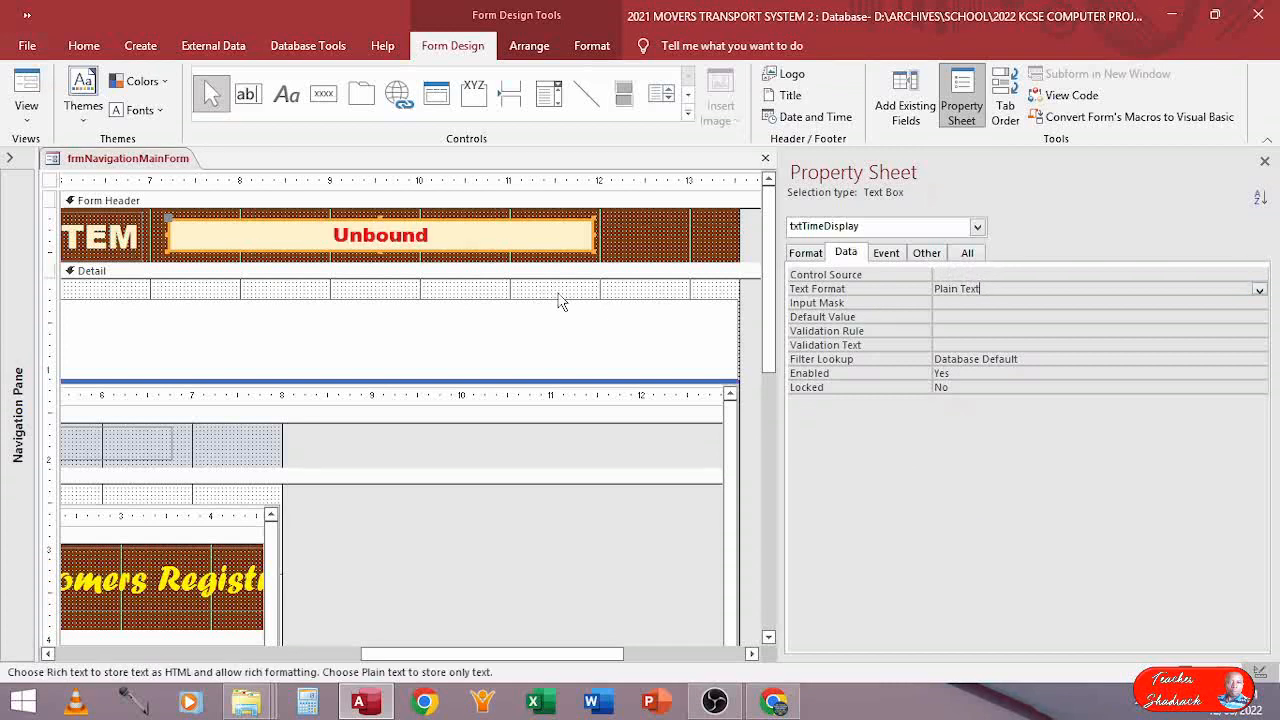
# Narrow the txtTimeDisplay text box to about 2 ruler units wide and run the form to test the time display
pyautogui.moveTo(594, 232); pyautogui.dragTo(346, 235)
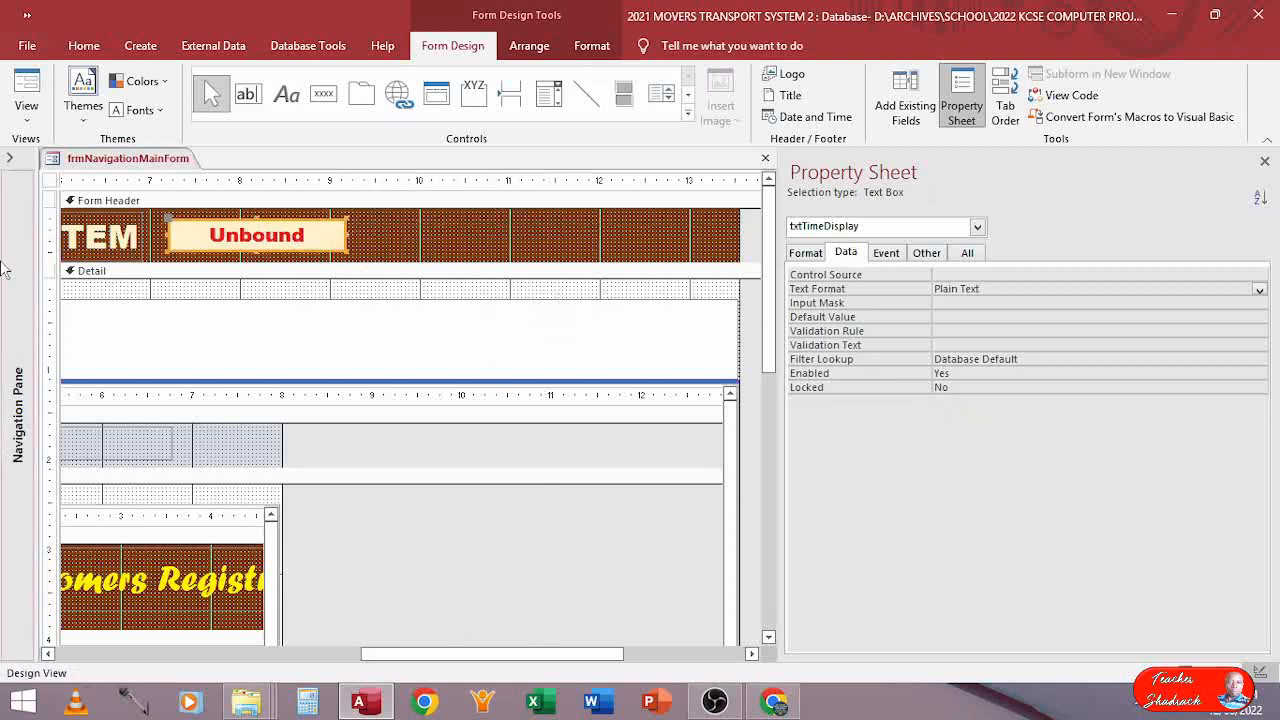
pyautogui.click(27, 89)
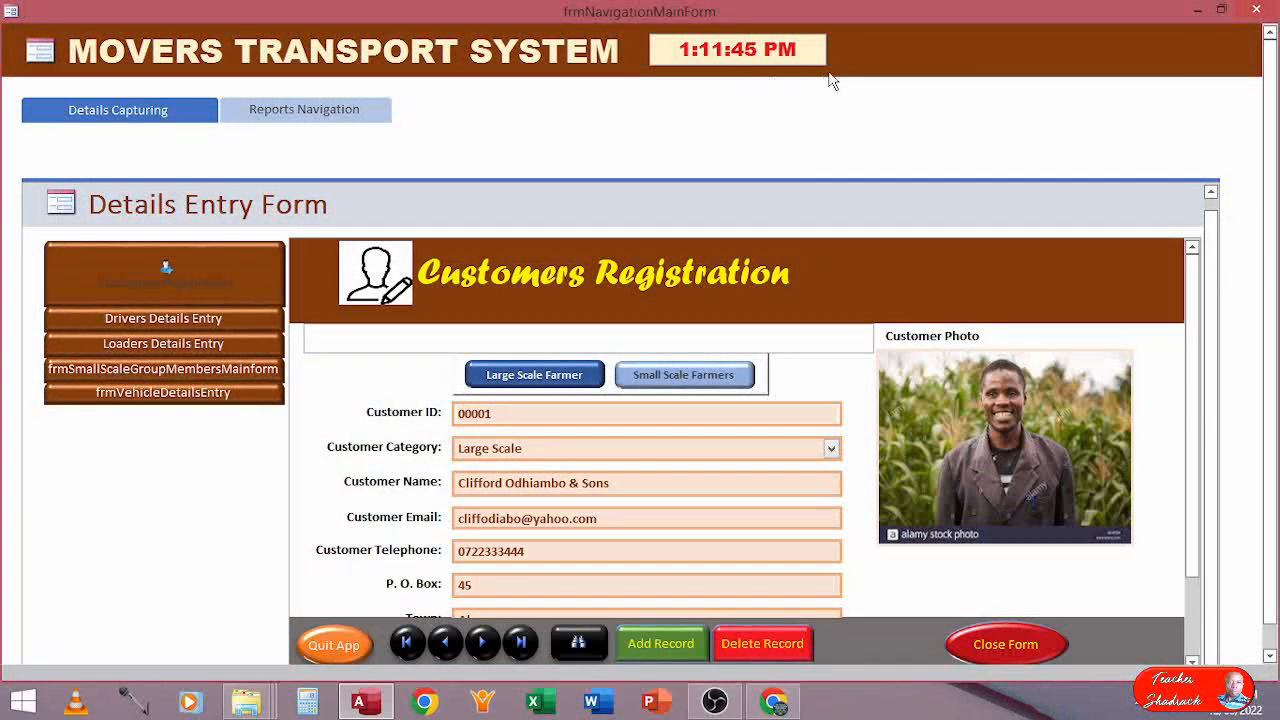
pyautogui.click(764, 58)
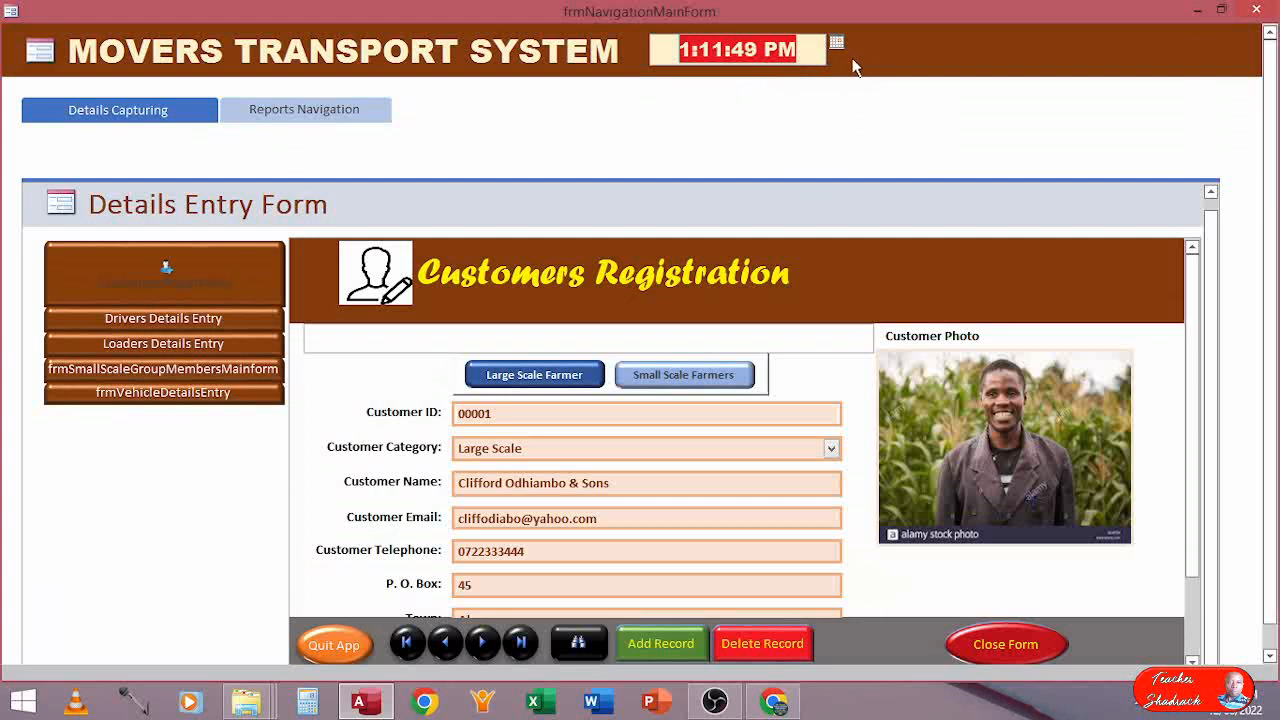
# Return to the form design and set the txtTimeDisplay text box's Enabled property to No and Locked property to Yes
pyautogui.rightClick(949, 60)
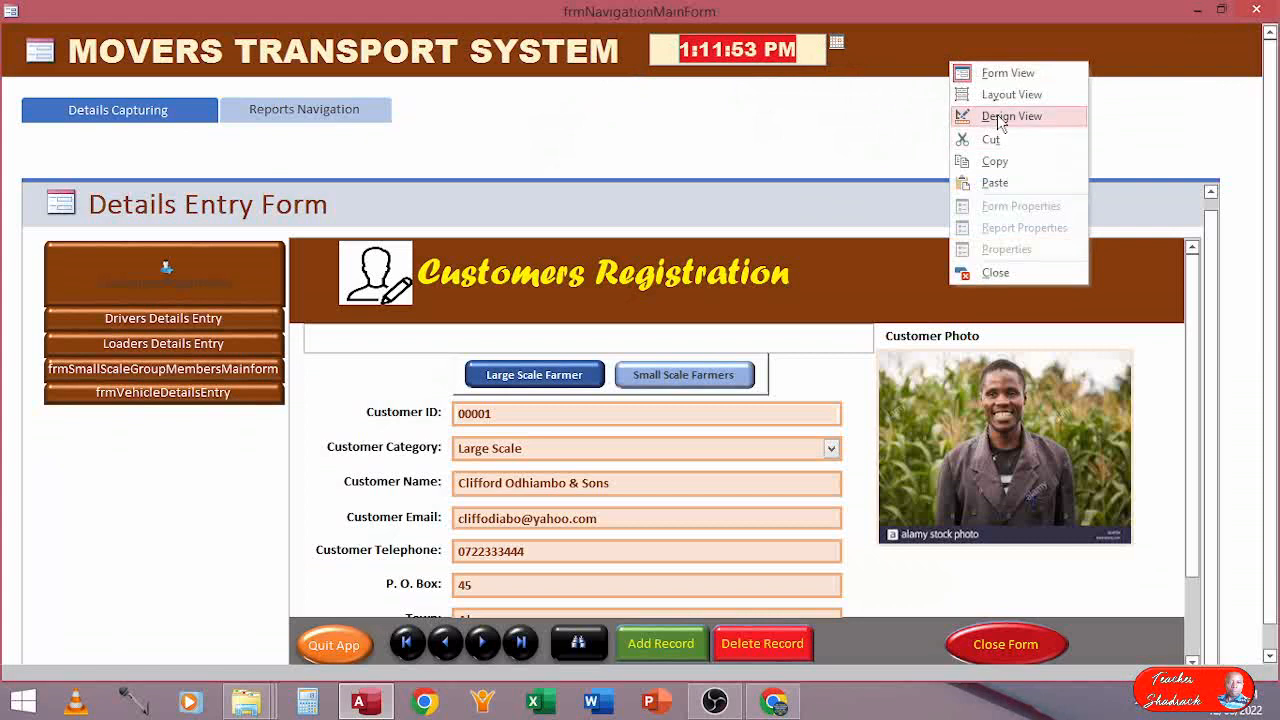
pyautogui.click(1003, 116)
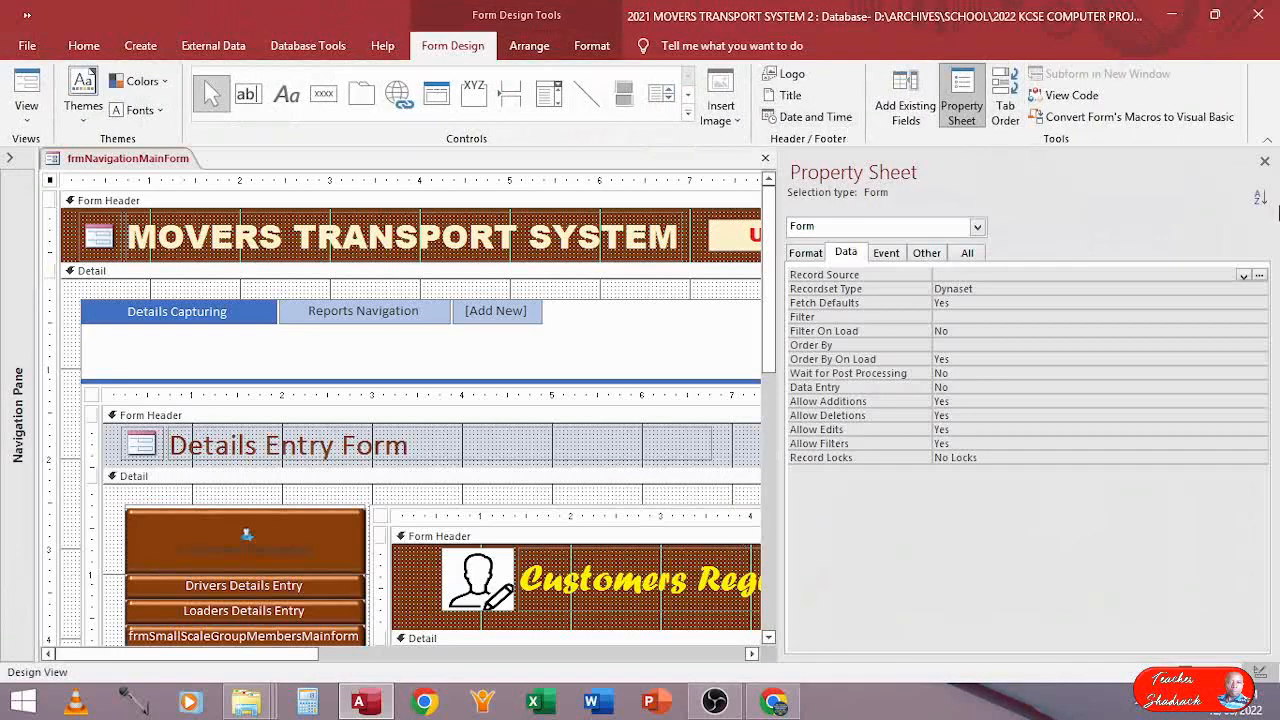
pyautogui.click(1264, 161)
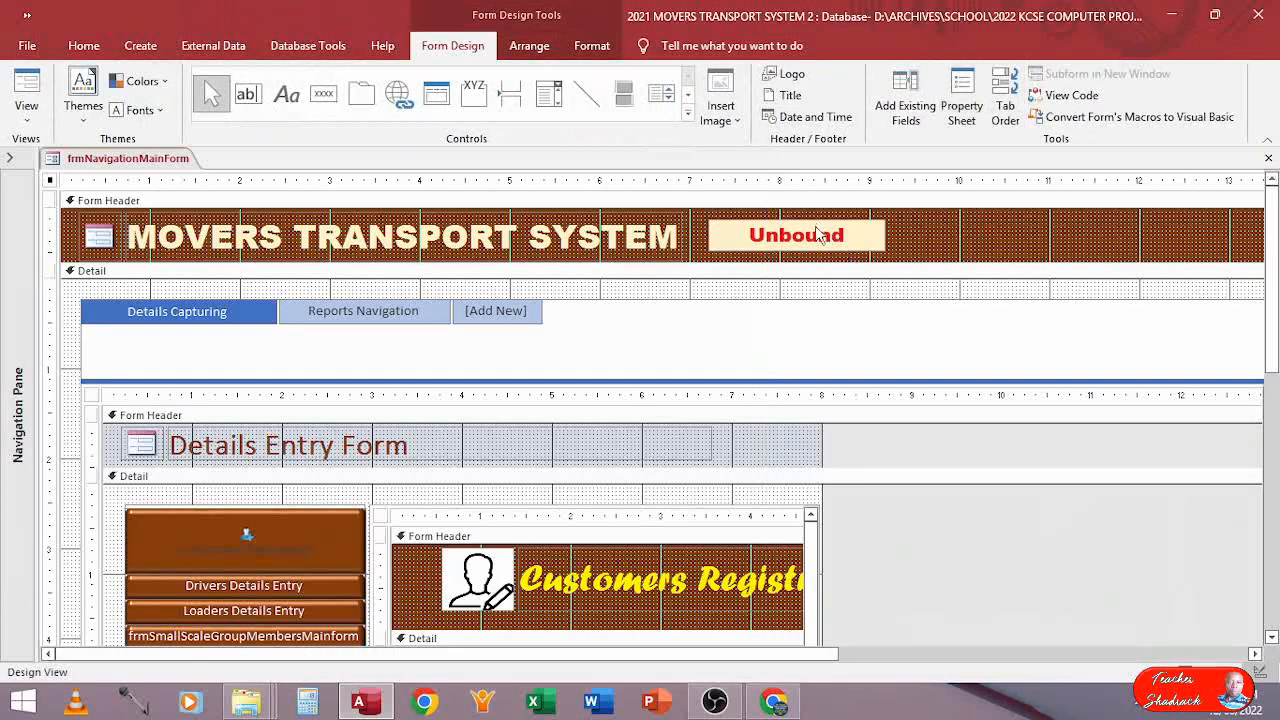
pyautogui.doubleClick(848, 253)
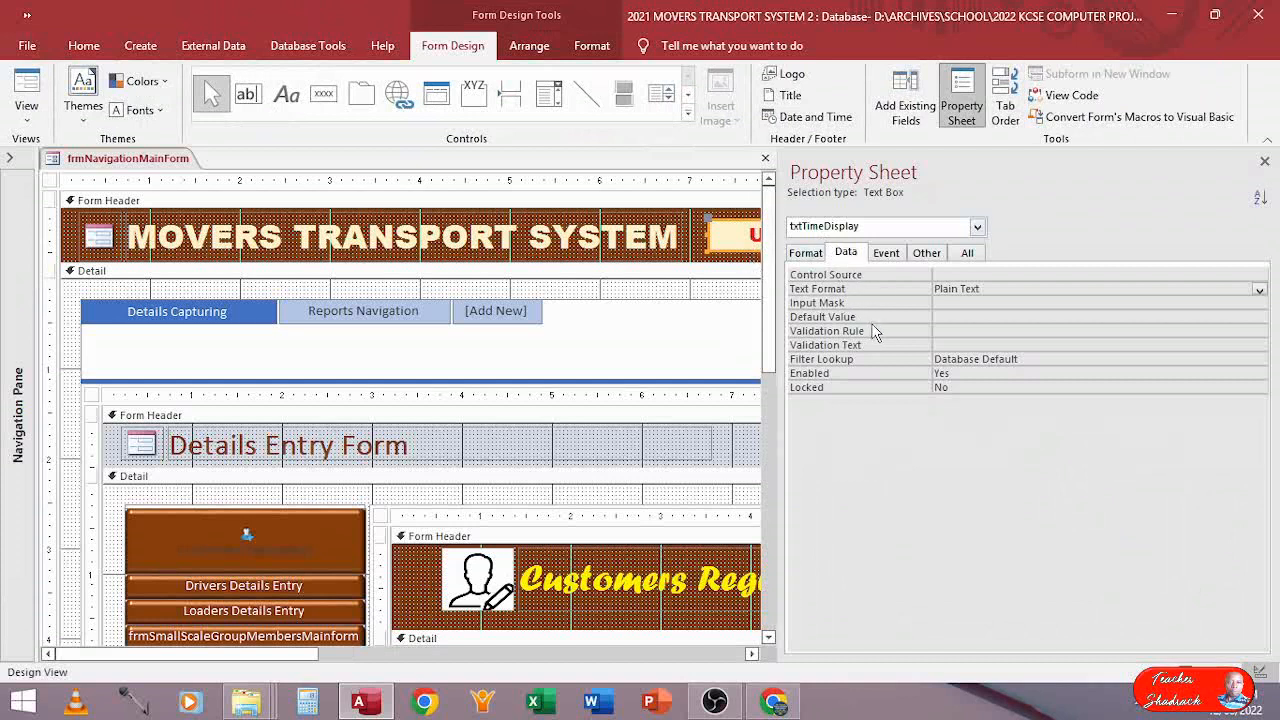
pyautogui.click(971, 359)
pyautogui.press('Tab')
pyautogui.write('No')
pyautogui.press('Tab')
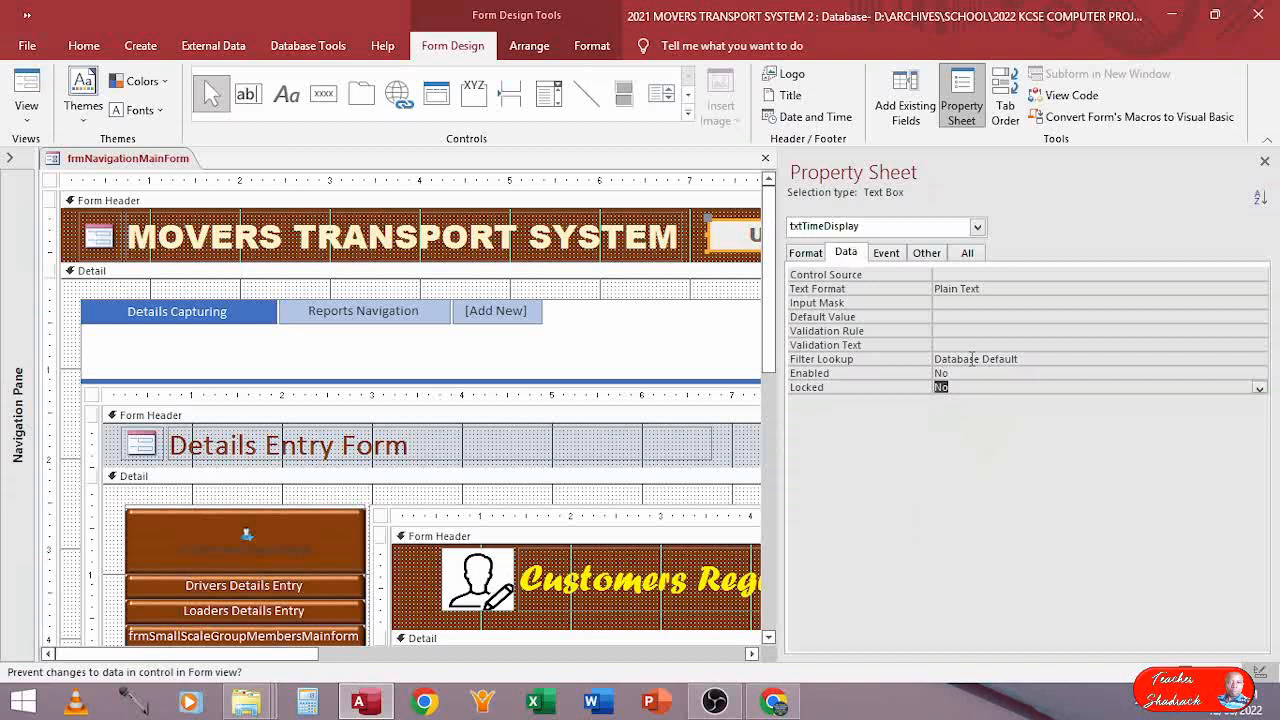
pyautogui.write('Yes')
pyautogui.hotkey('shift', 'Tab')
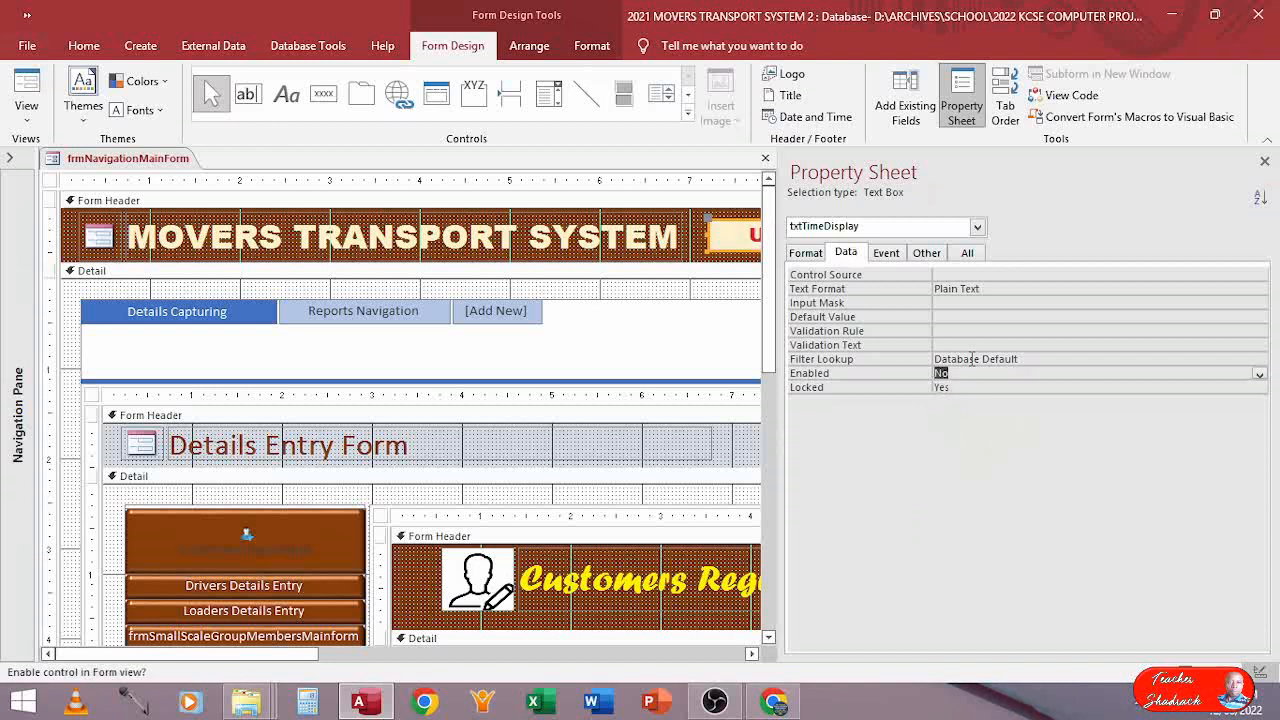
pyautogui.press('Tab')
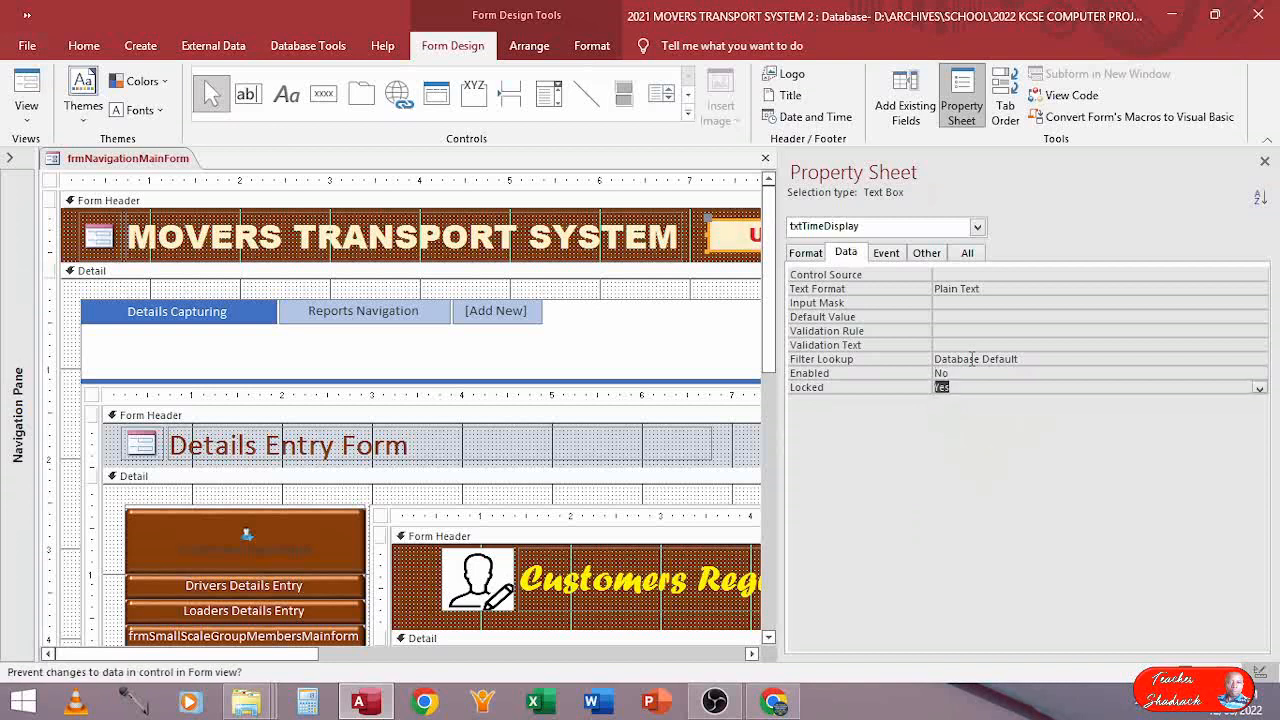
# Run the main form to check the time display, close it, and save the changes to frmCustomersRegistration and frmNavigationMainForm
pyautogui.click(27, 96)
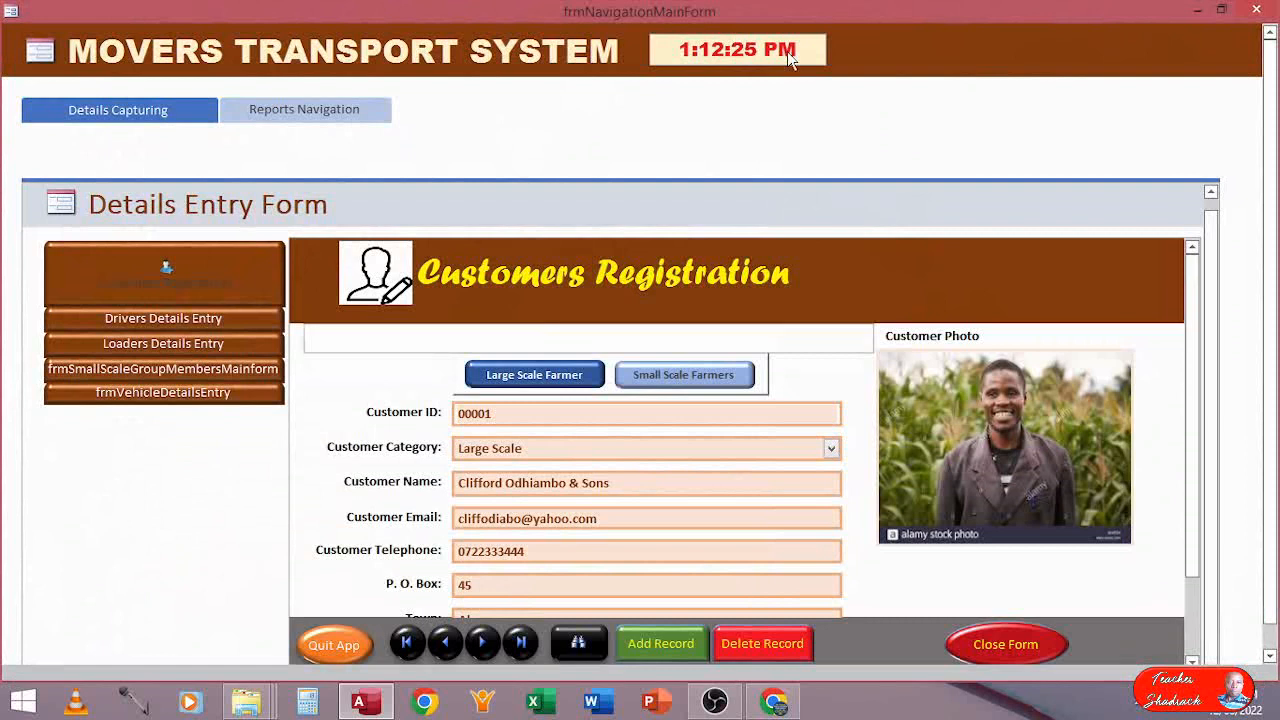
pyautogui.click(1256, 9)
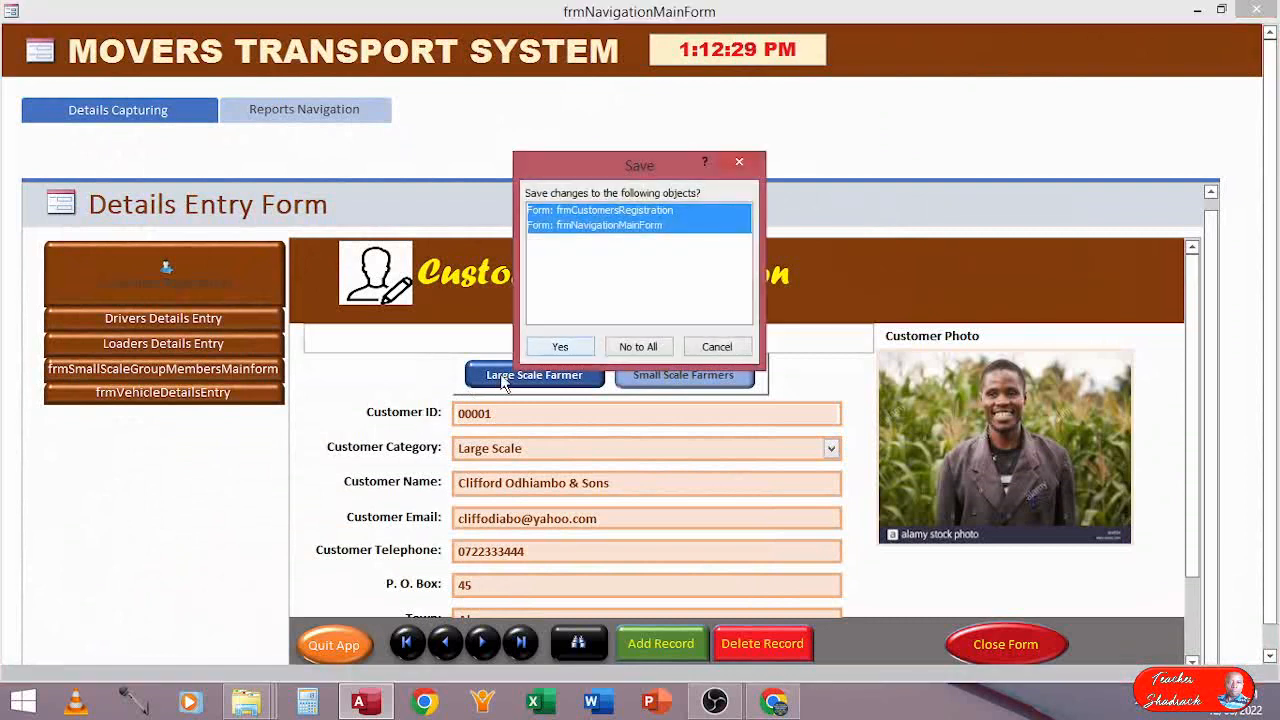
pyautogui.click(558, 347)
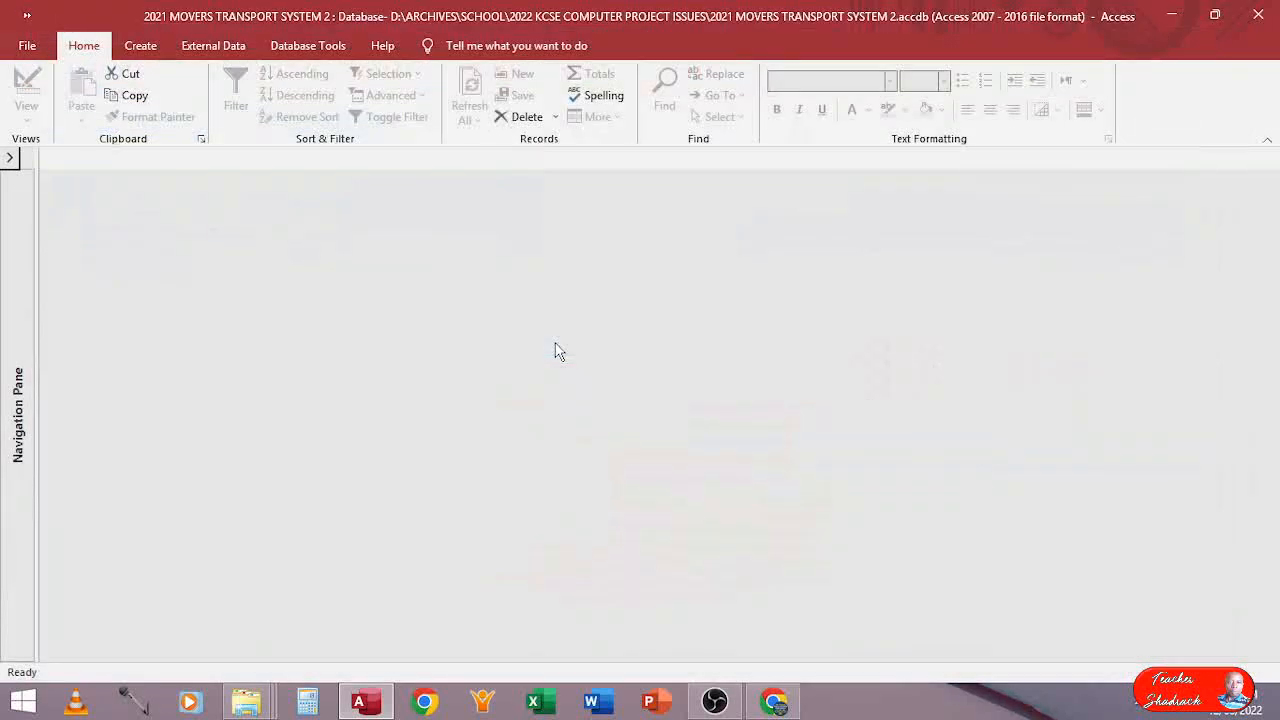
pyautogui.click(10, 157)
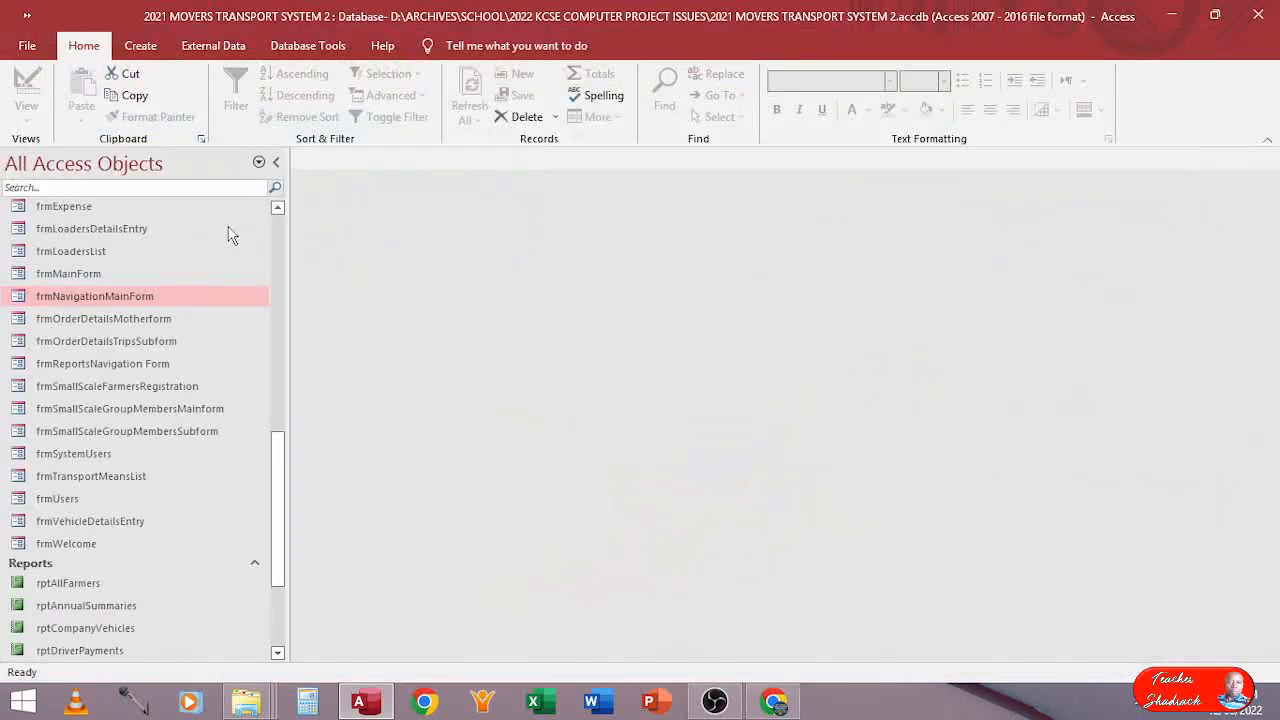
pyautogui.moveTo(280, 477); pyautogui.dragTo(282, 250)
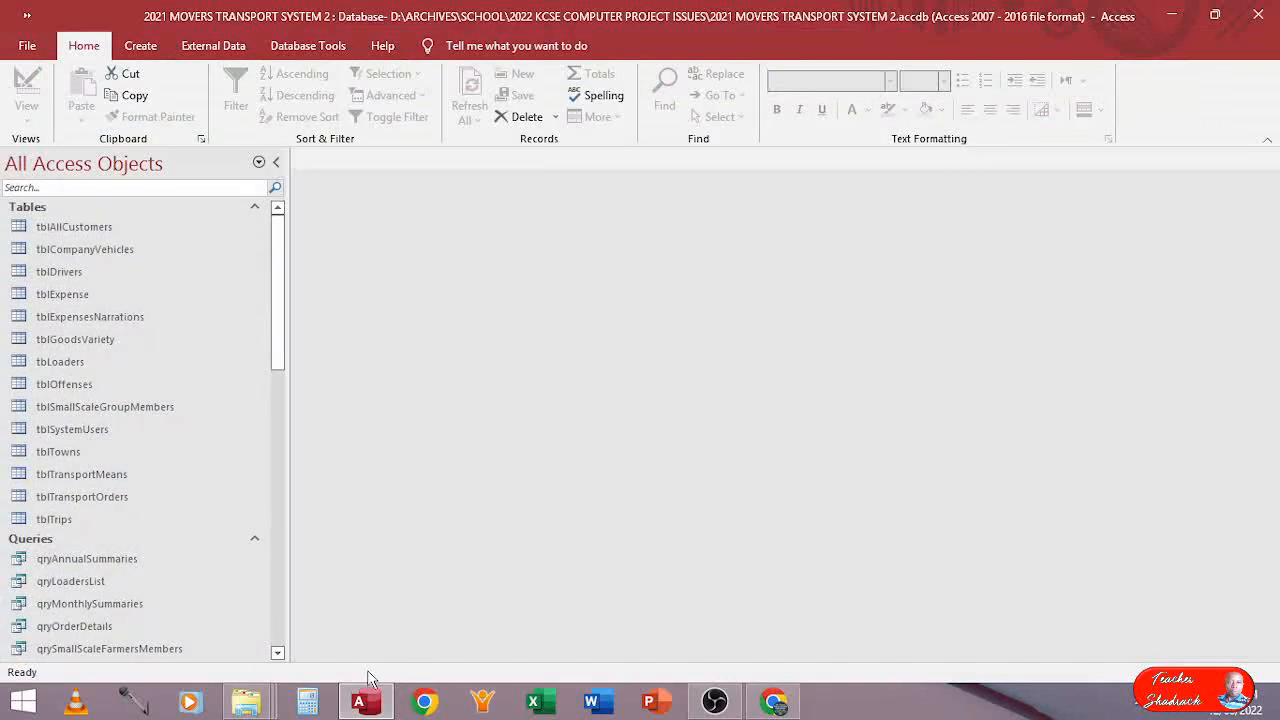
pyautogui.moveTo(360, 692)
pyautogui.moveTo(280, 272); pyautogui.dragTo(288, 434)
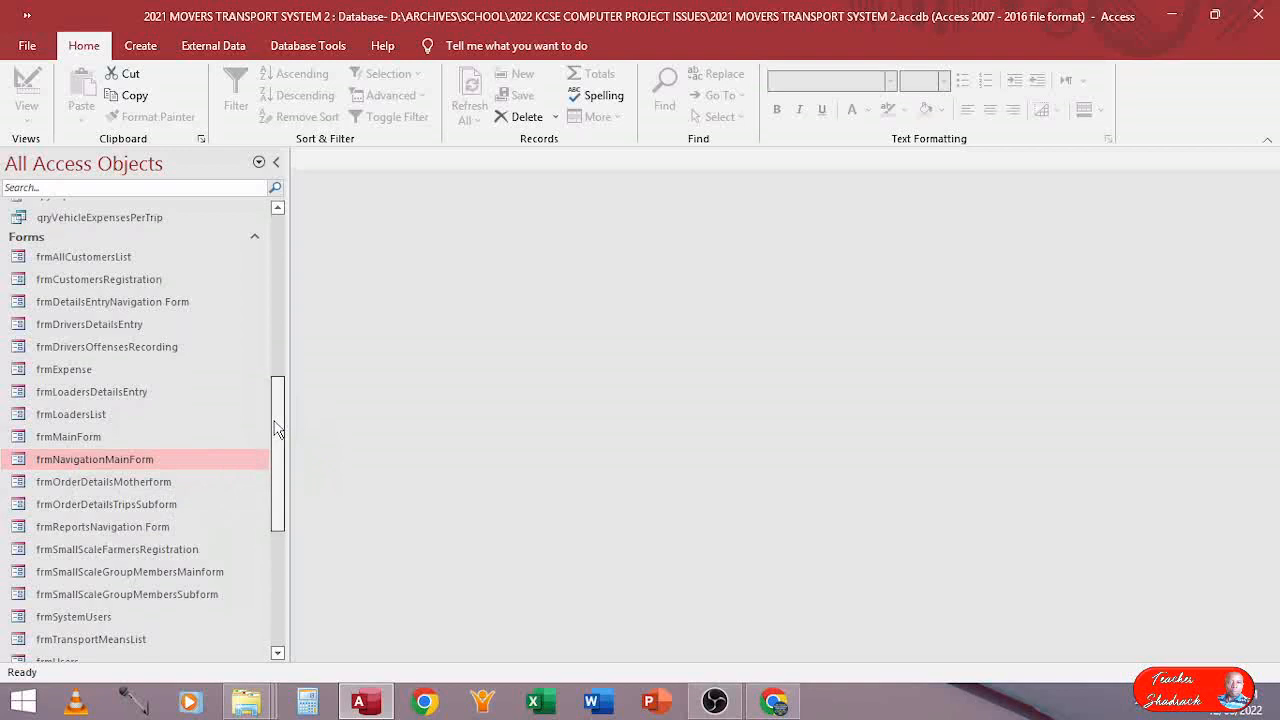
pyautogui.moveTo(278, 428)
pyautogui.mouseDown()
pyautogui.moveTo(277, 412)
pyautogui.moveTo(288, 445)
pyautogui.mouseUp()
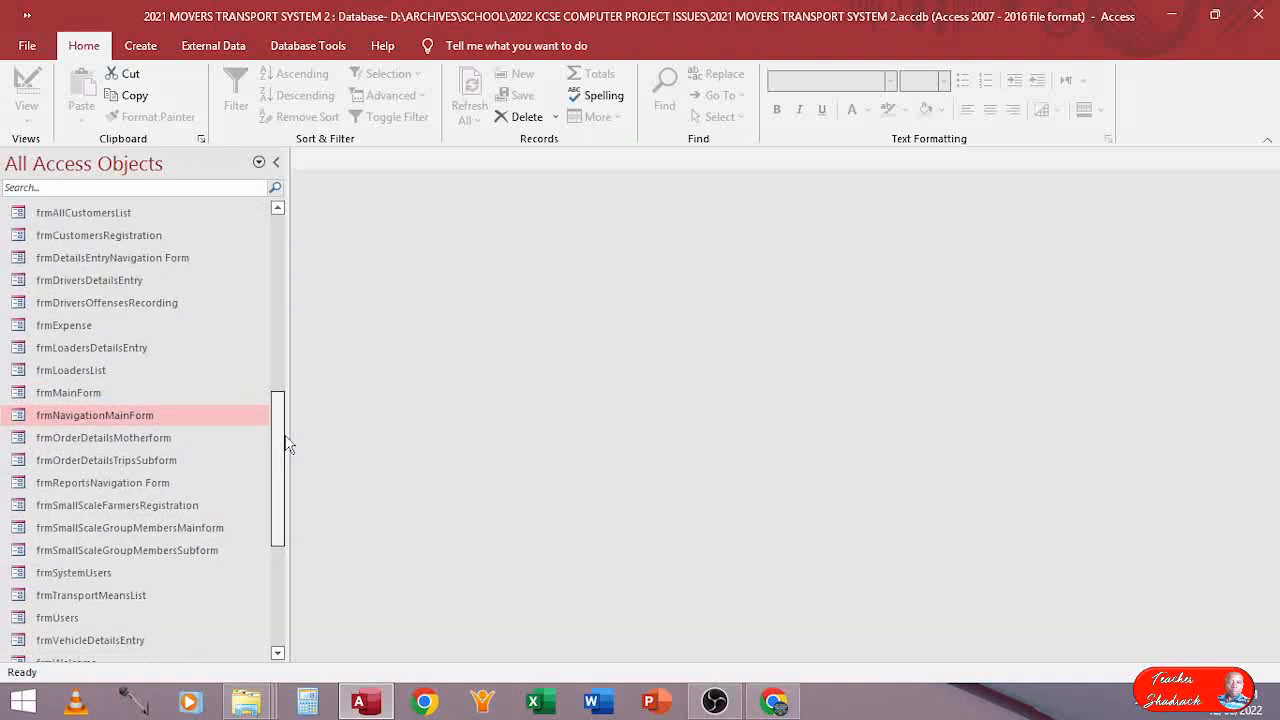
# Set frmNavigationMainForm as the current database's display form in the Access options and acknowledge the notice
pyautogui.click(27, 47)
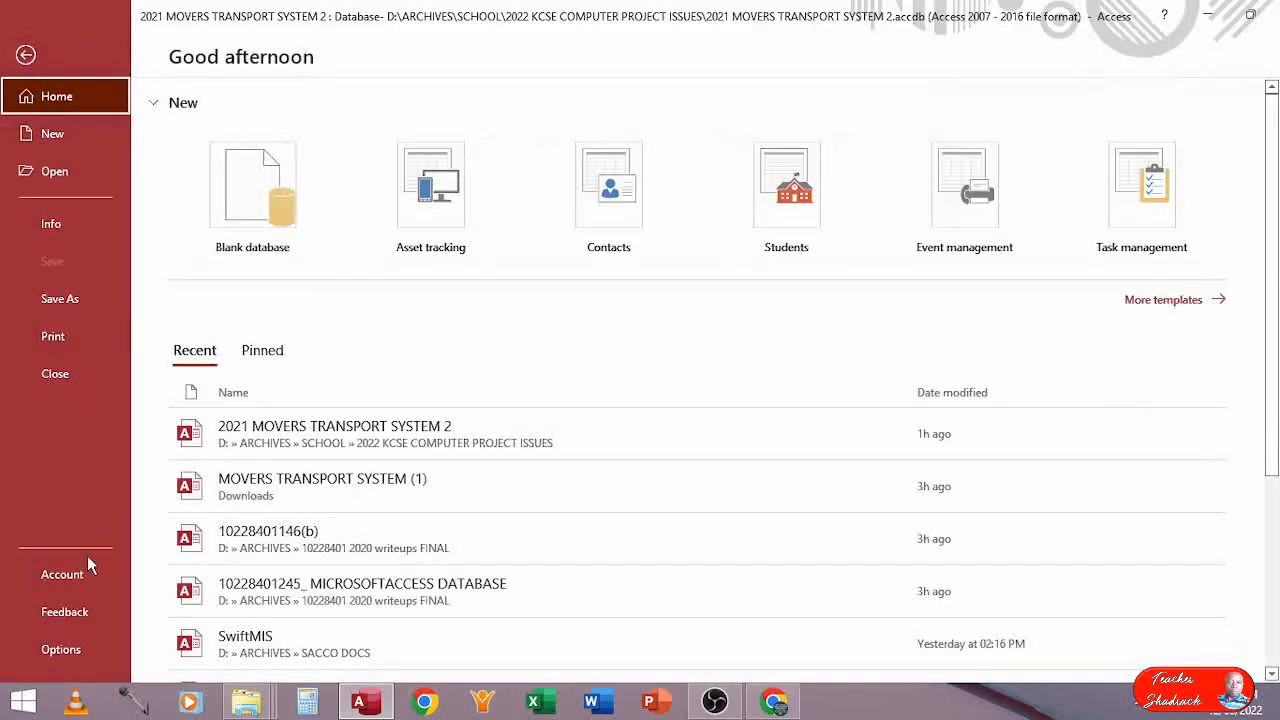
pyautogui.click(80, 654)
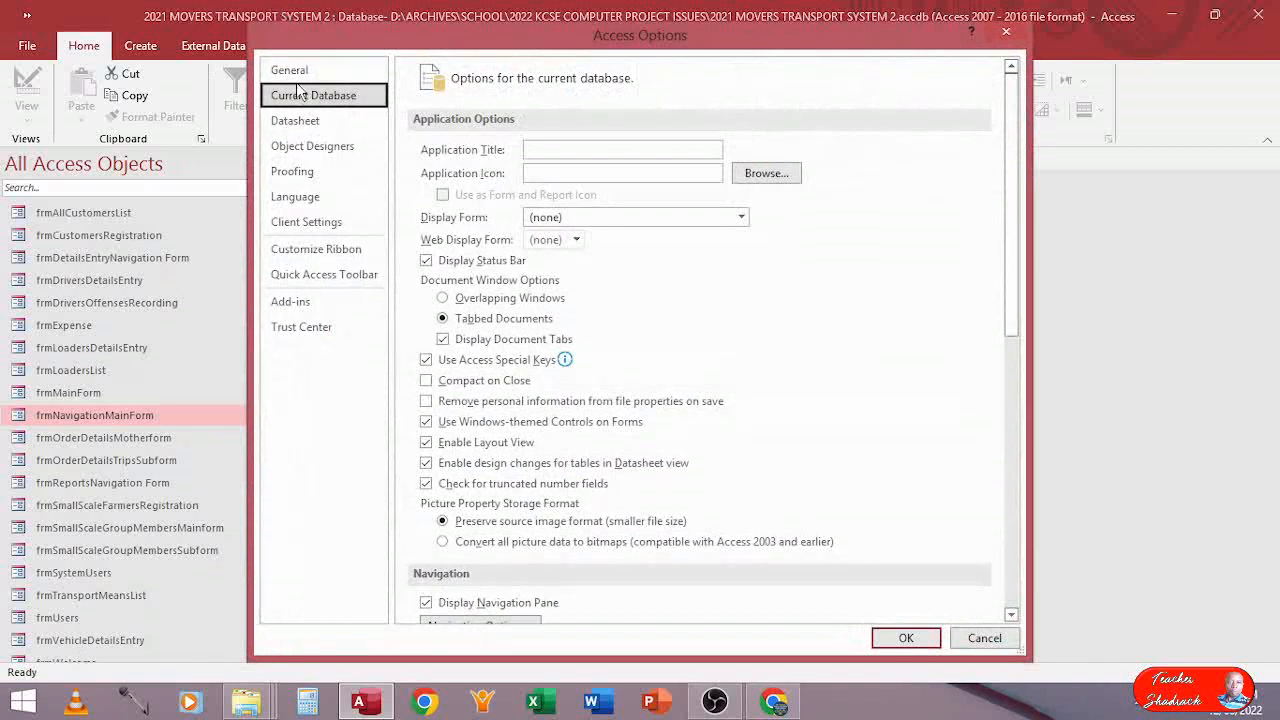
pyautogui.click(292, 72)
pyautogui.click(290, 96)
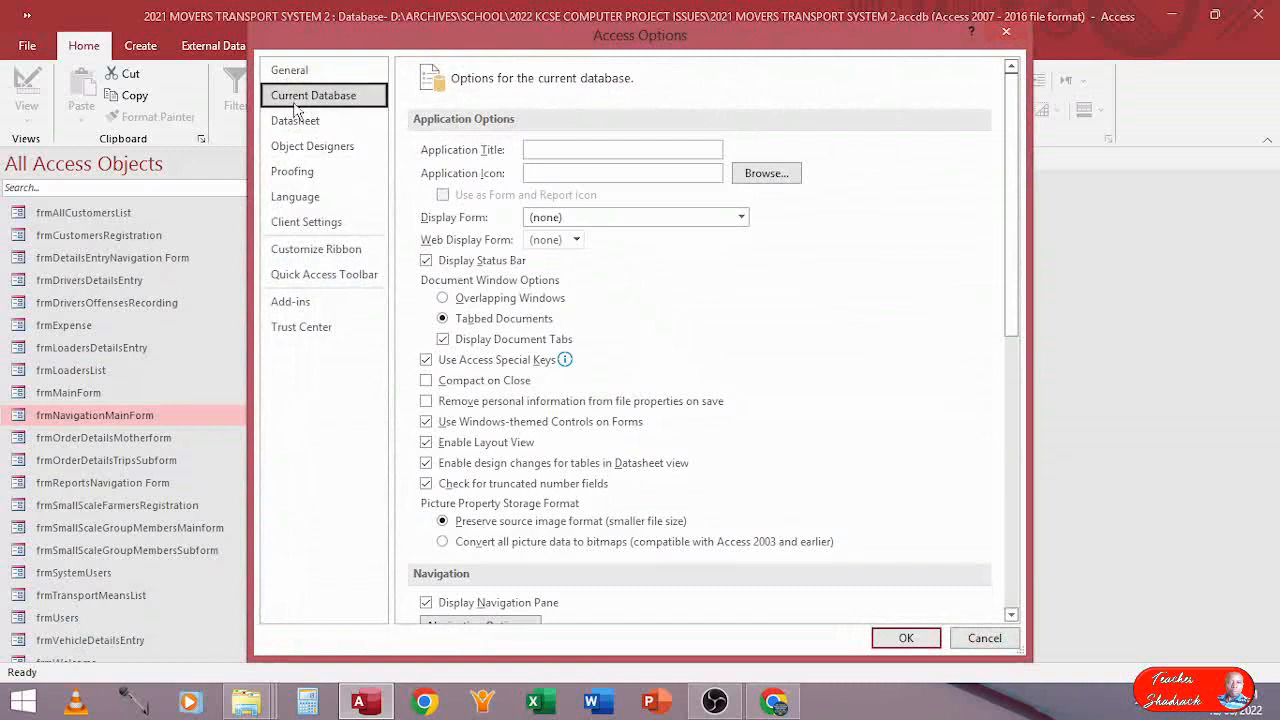
pyautogui.click(741, 219)
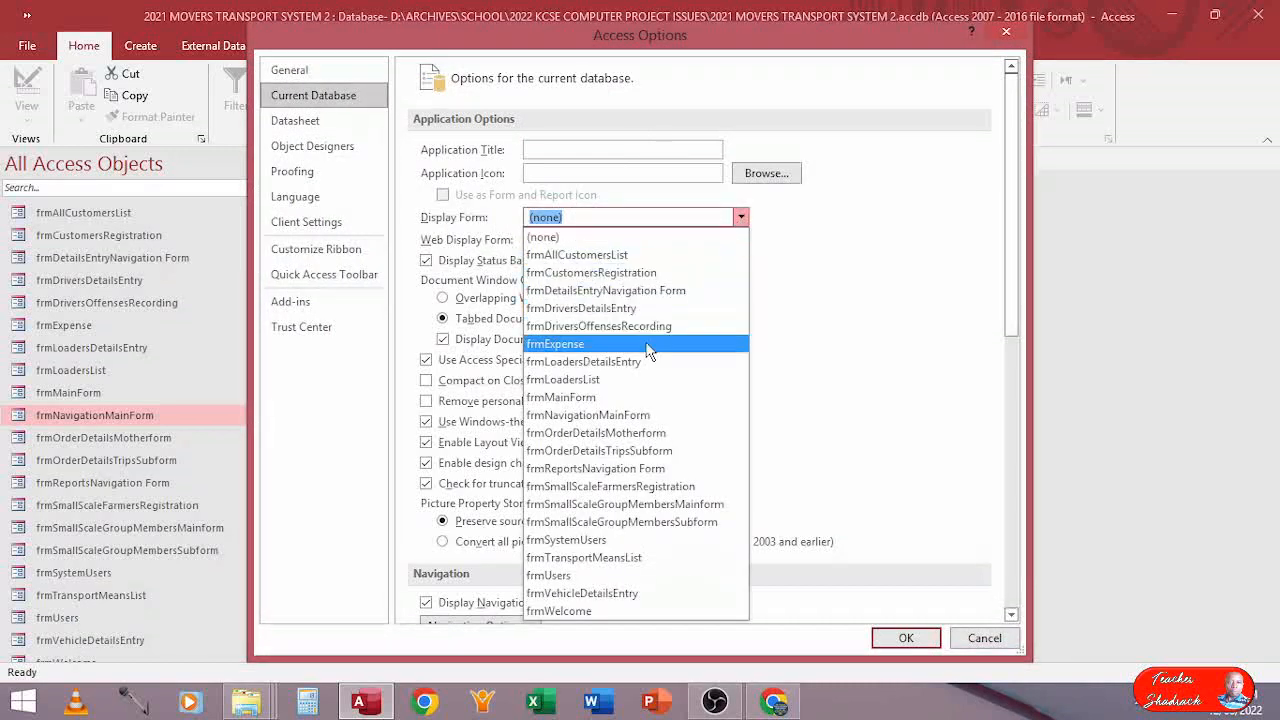
pyautogui.click(620, 416)
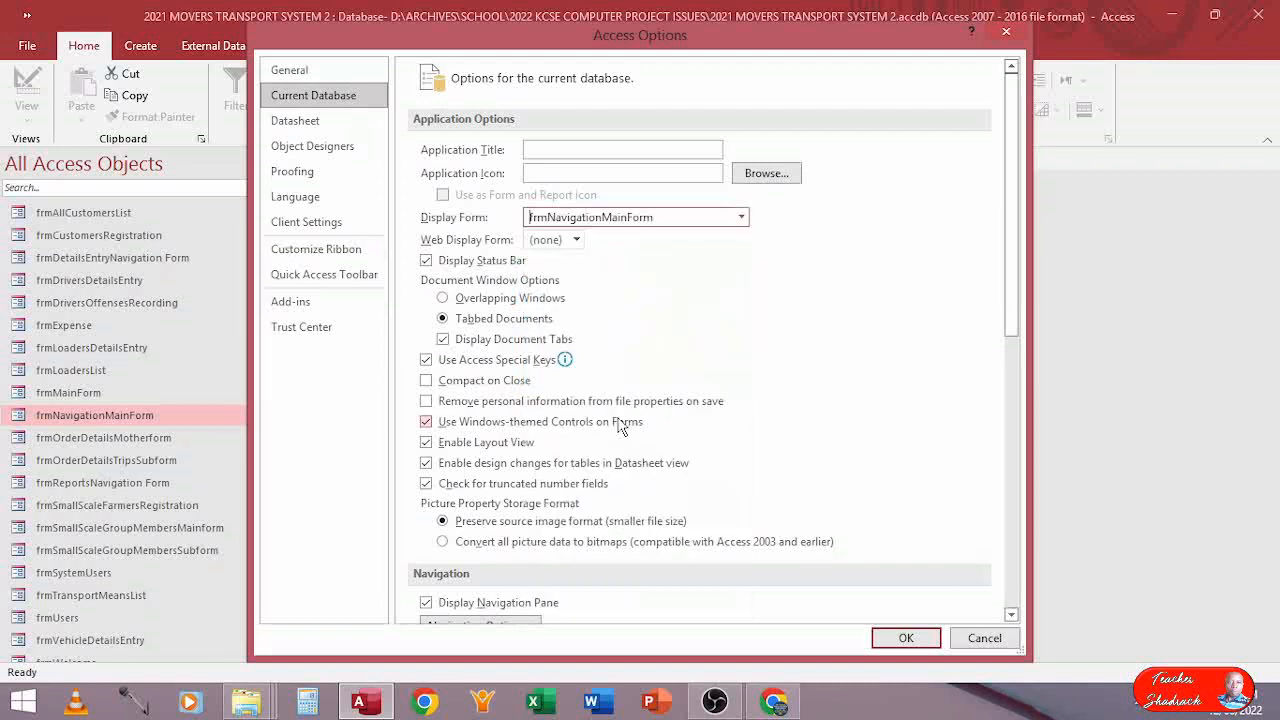
pyautogui.click(910, 640)
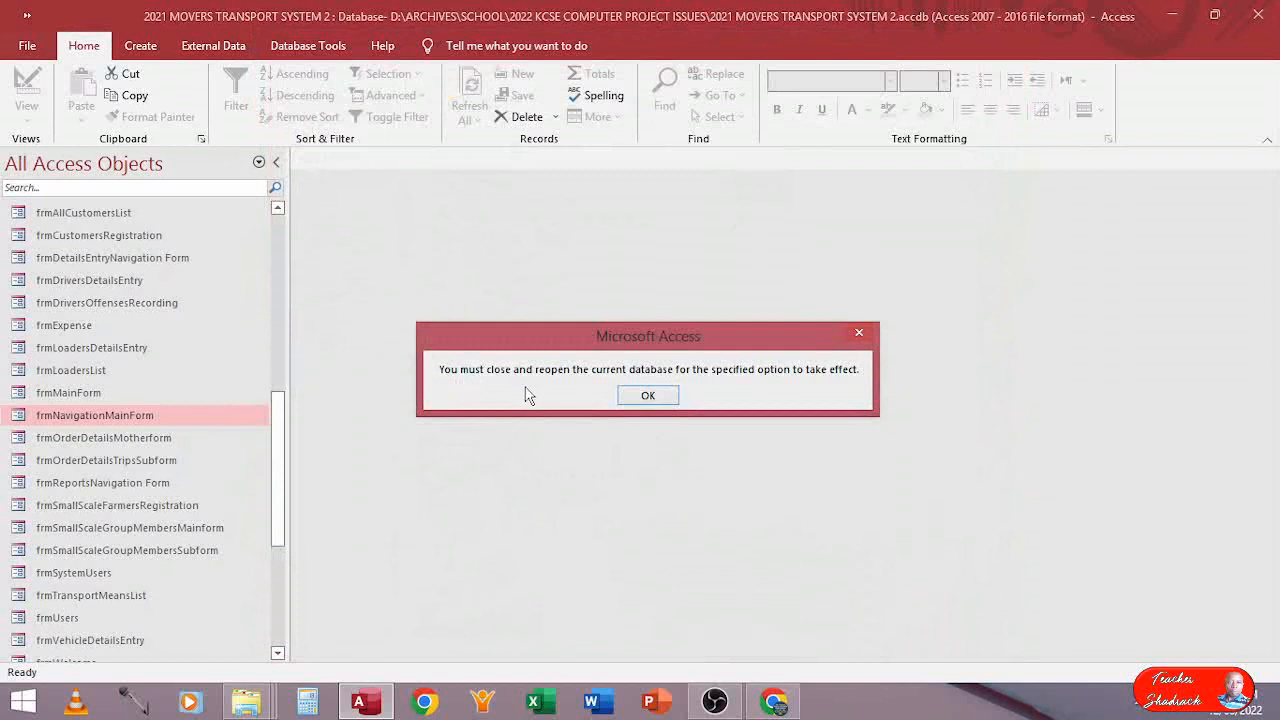
pyautogui.click(651, 395)
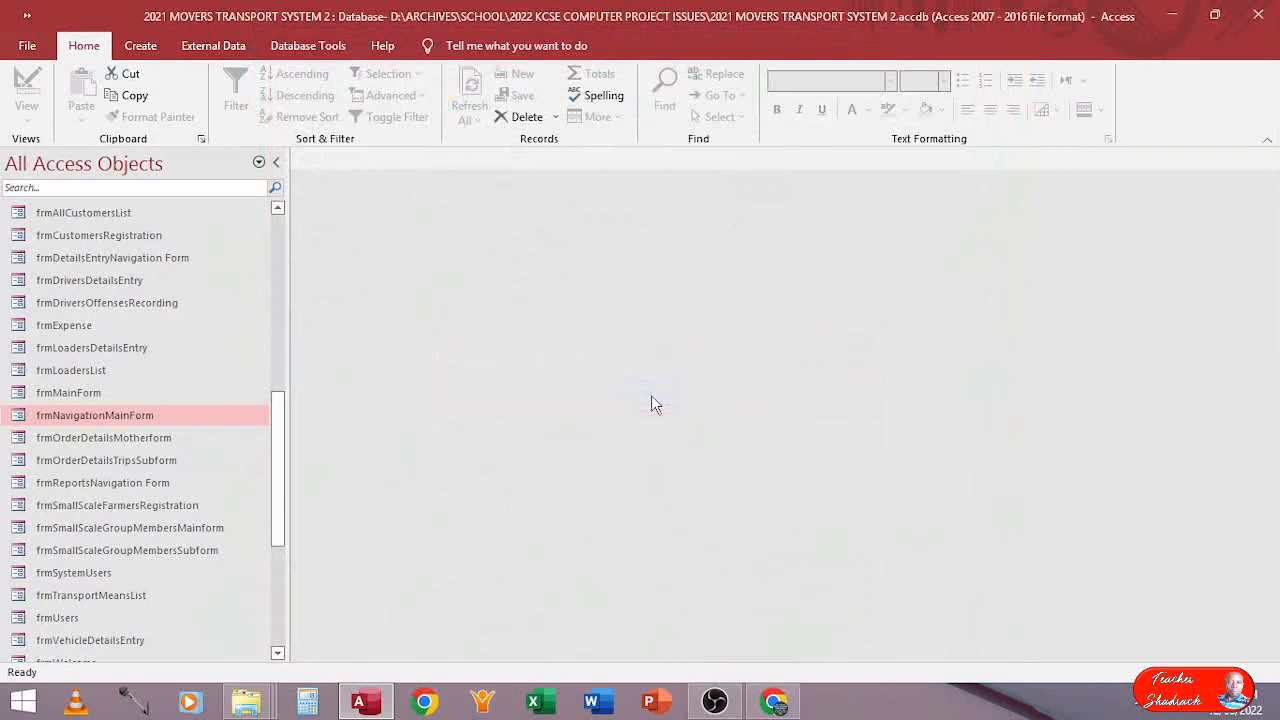
# Close the database, switch to File Explorer, and open the 2022 KCSE COMPUTER PROJECT ISSUES folder inside SCHOOL
pyautogui.click(1258, 19)
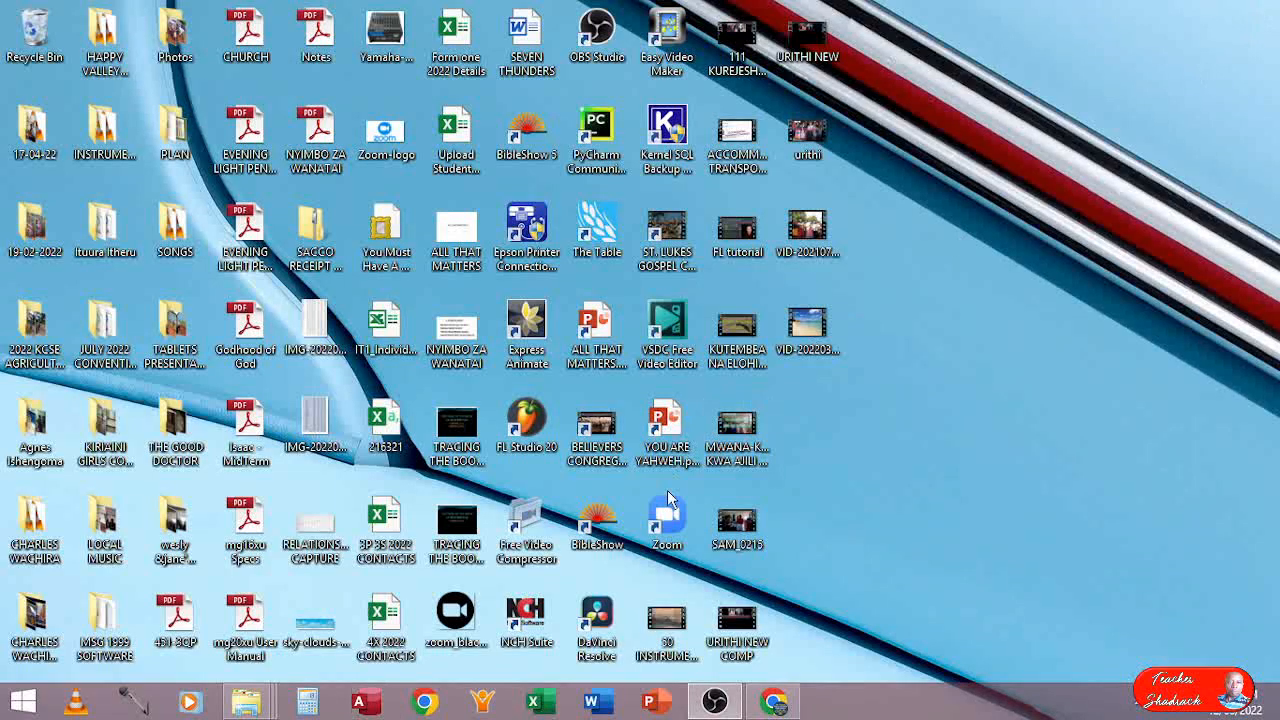
pyautogui.moveTo(248, 703)
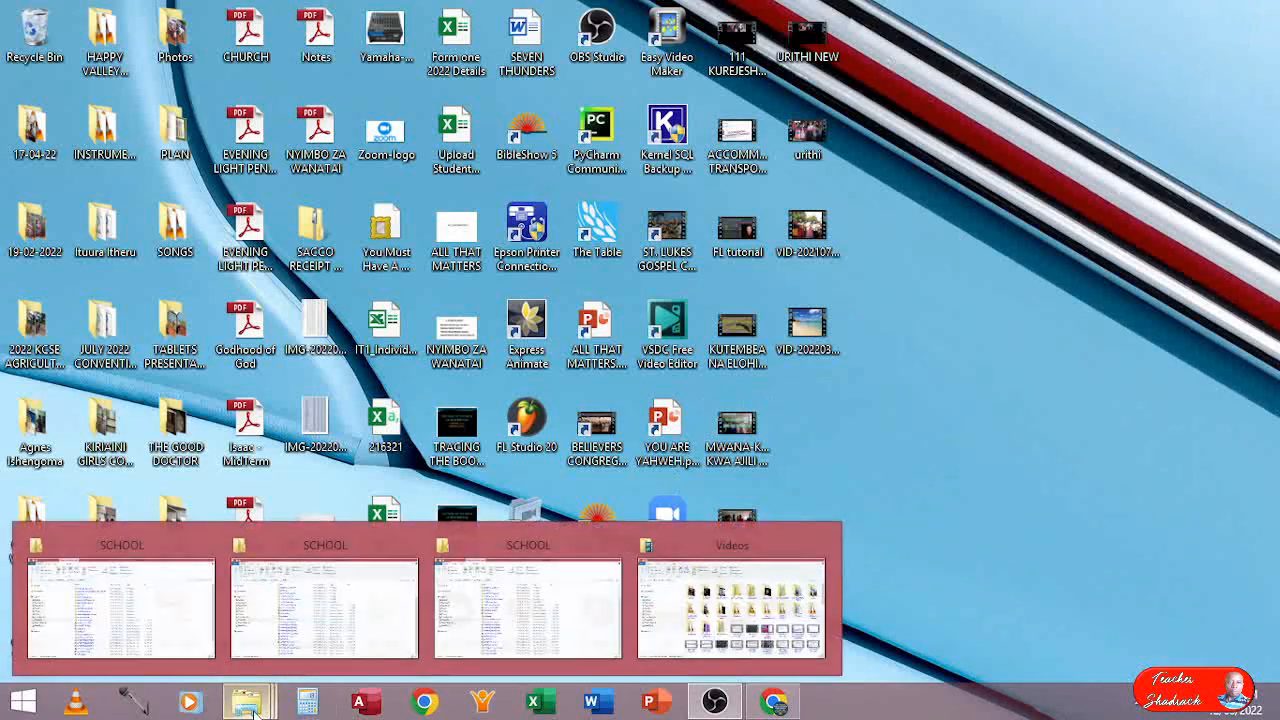
pyautogui.click(307, 630)
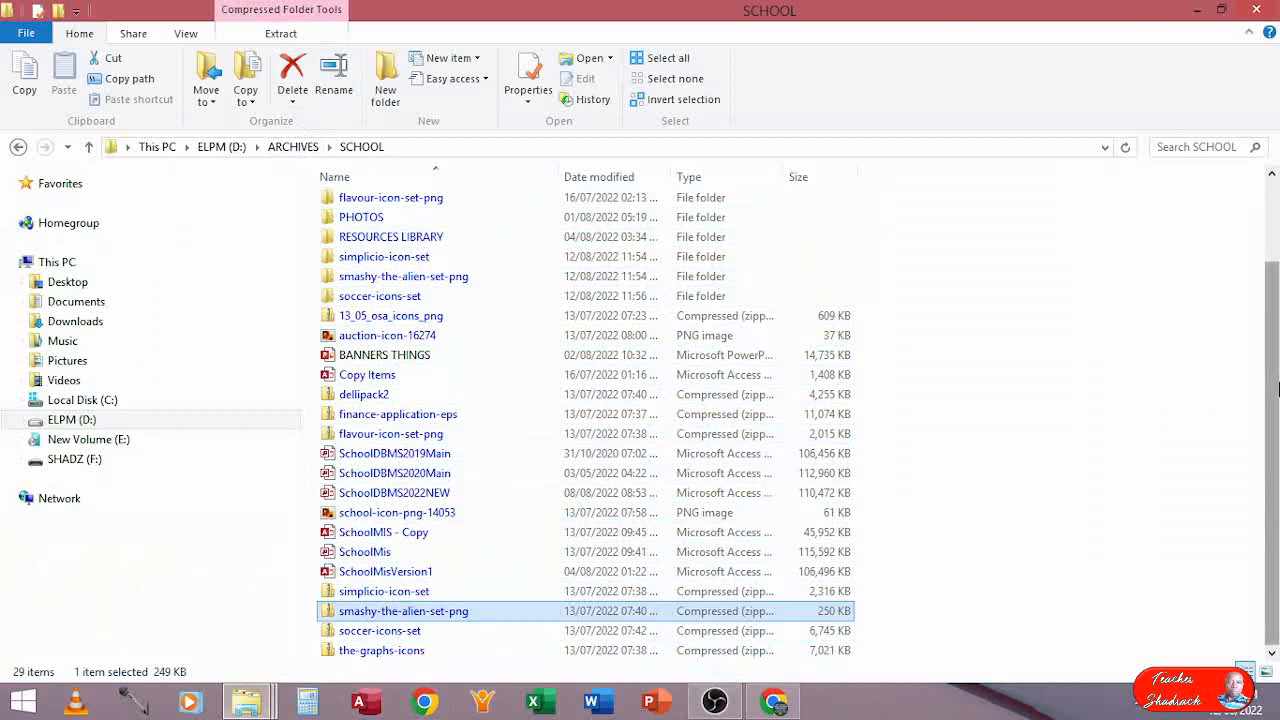
pyautogui.scroll(2, 1274, 350)
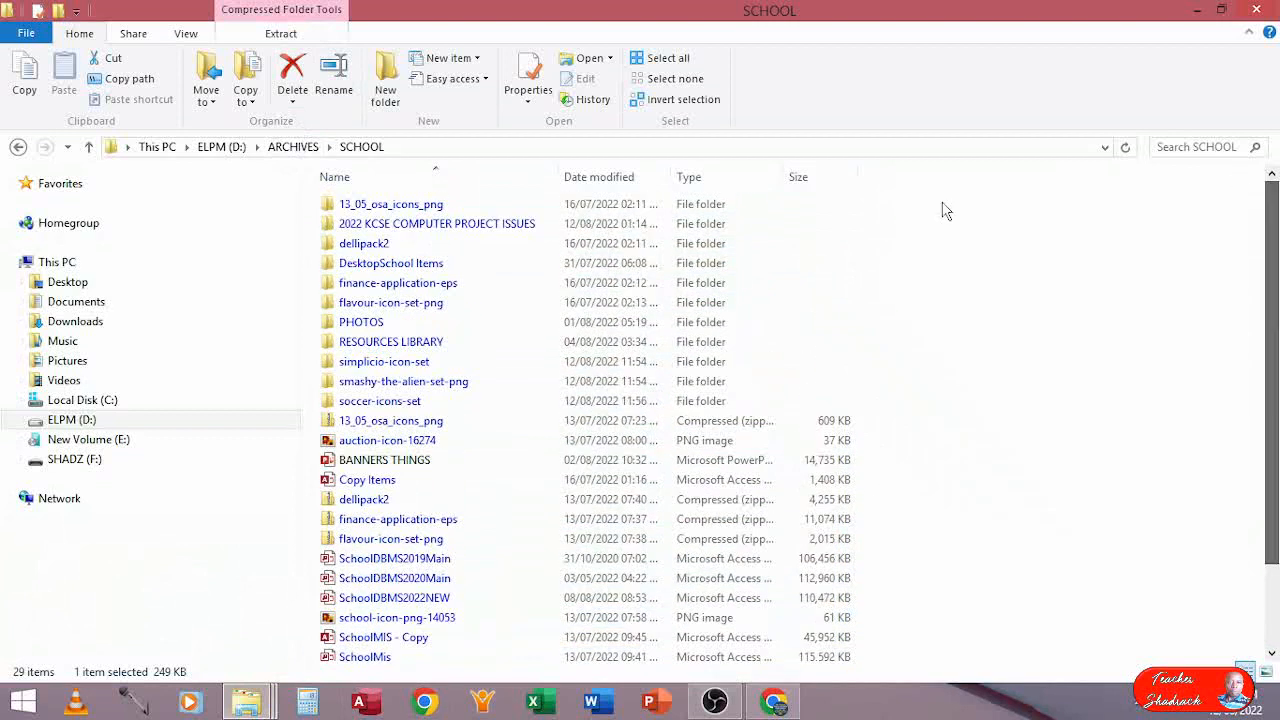
pyautogui.doubleClick(495, 224)
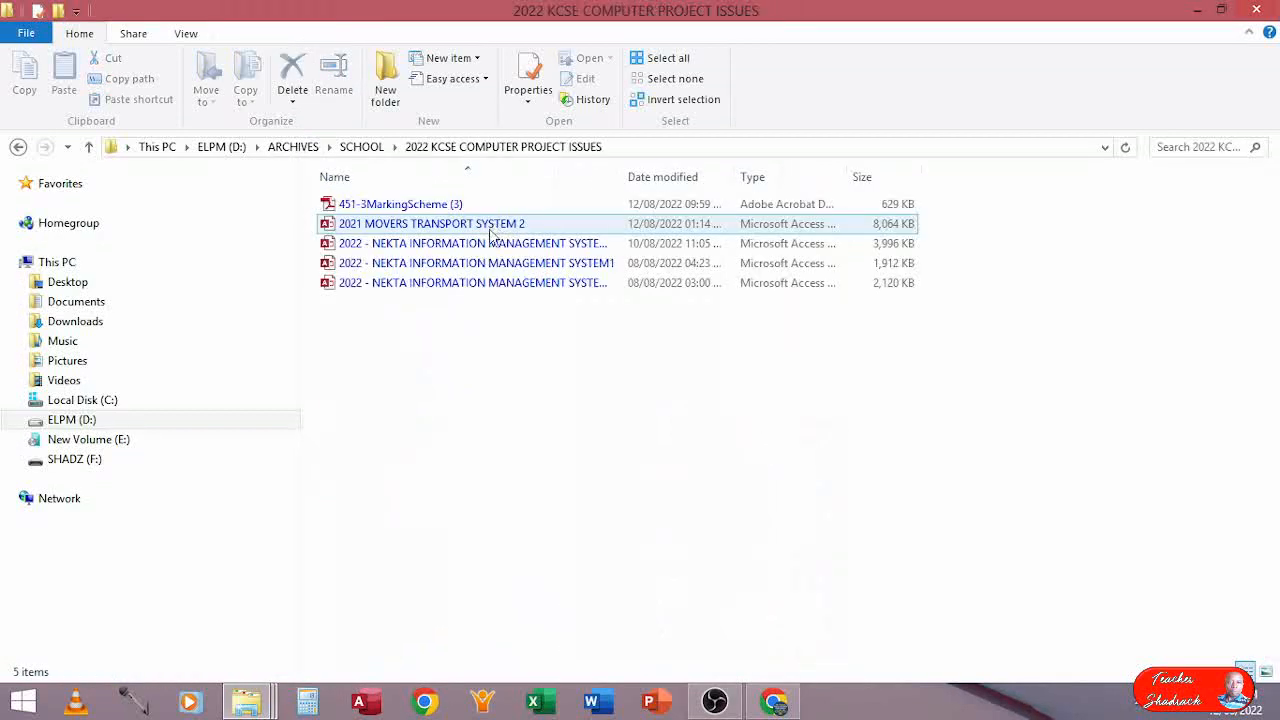
# Fit the Name column, sort the files by date modified, and reopen the 2021 MOVERS TRANSPORT SYSTEM 2 database
pyautogui.doubleClick(627, 172)
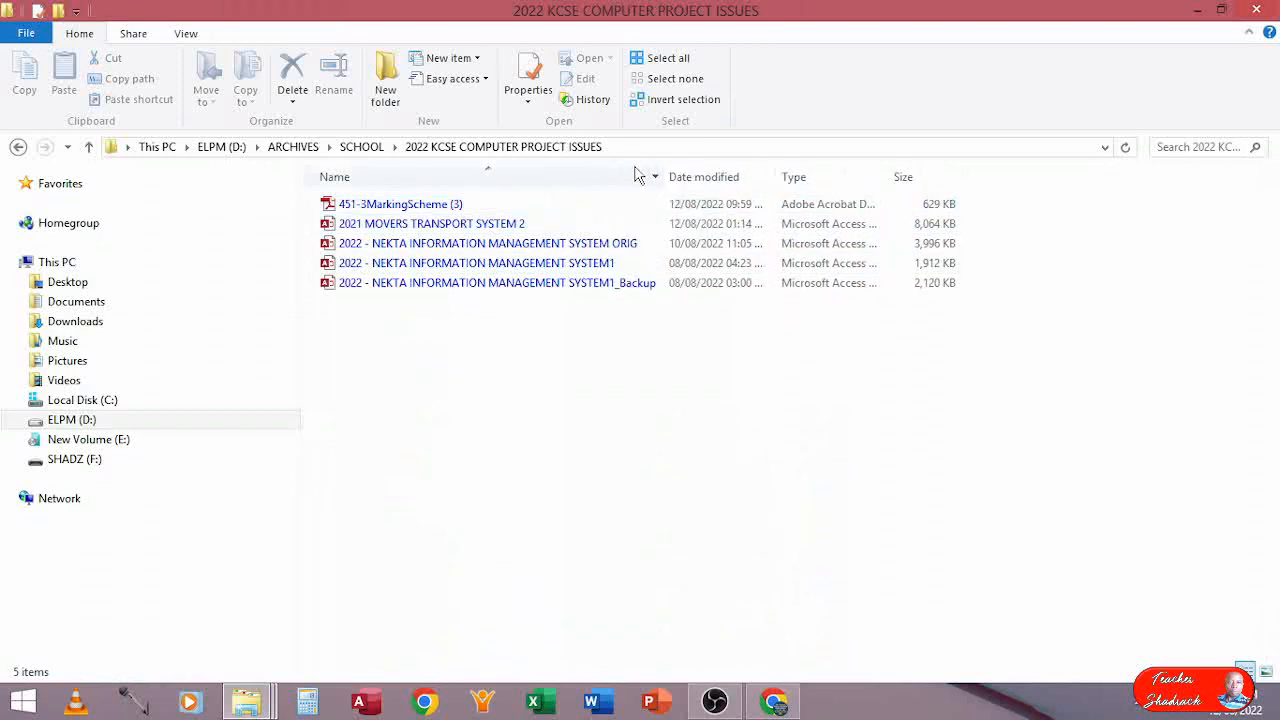
pyautogui.click(701, 180)
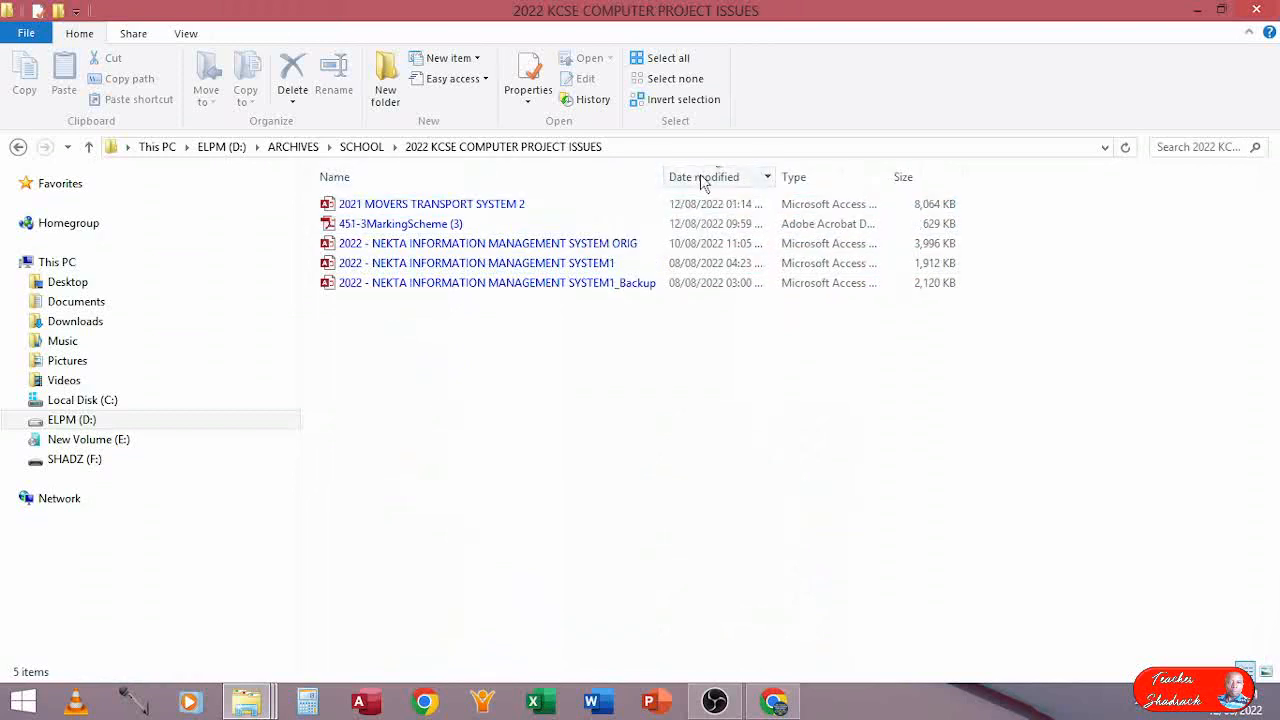
pyautogui.doubleClick(457, 210)
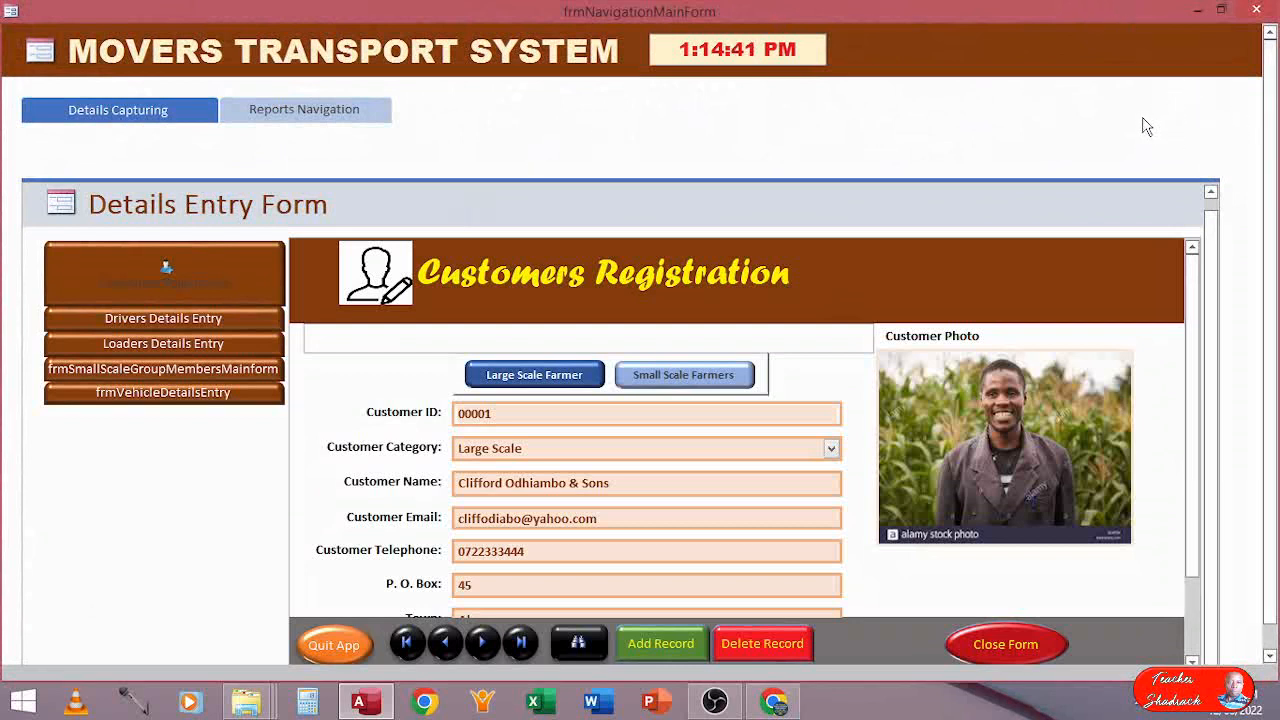
# Test the Details Capturing page by viewing the drivers, loaders and small scale group members forms, and reload the page
pyautogui.click(228, 110)
pyautogui.click(170, 112)
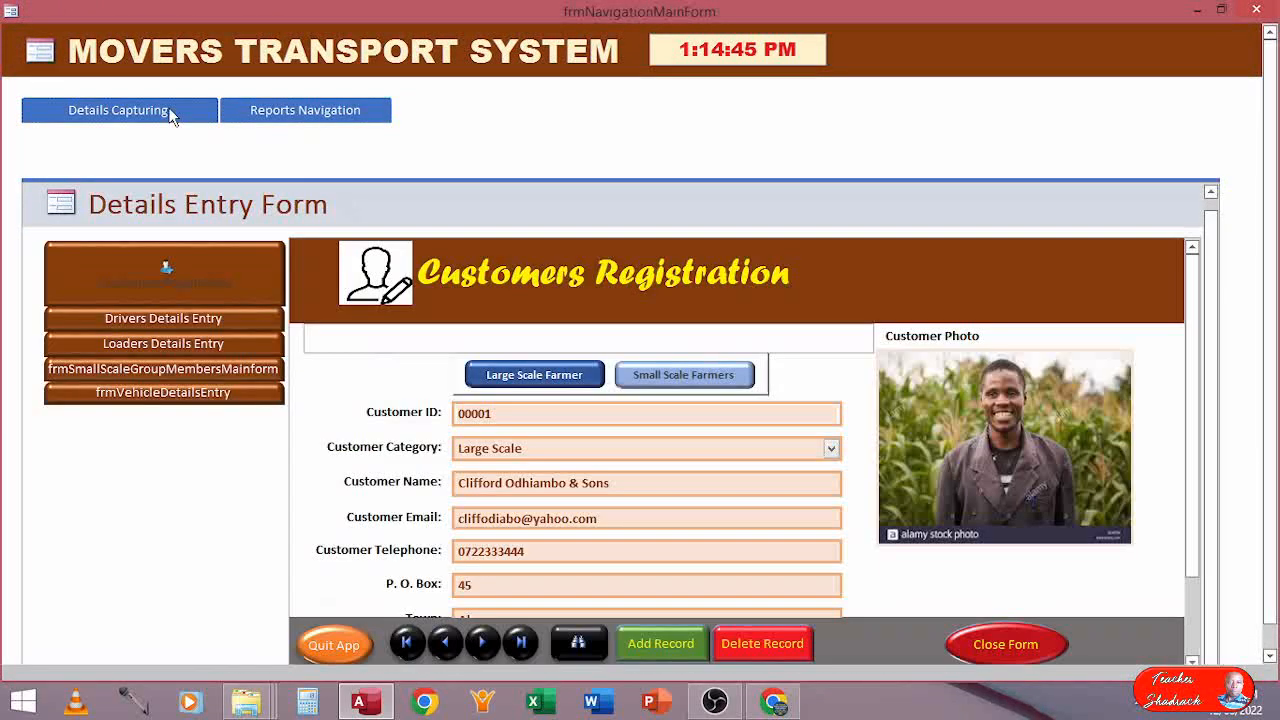
pyautogui.click(155, 320)
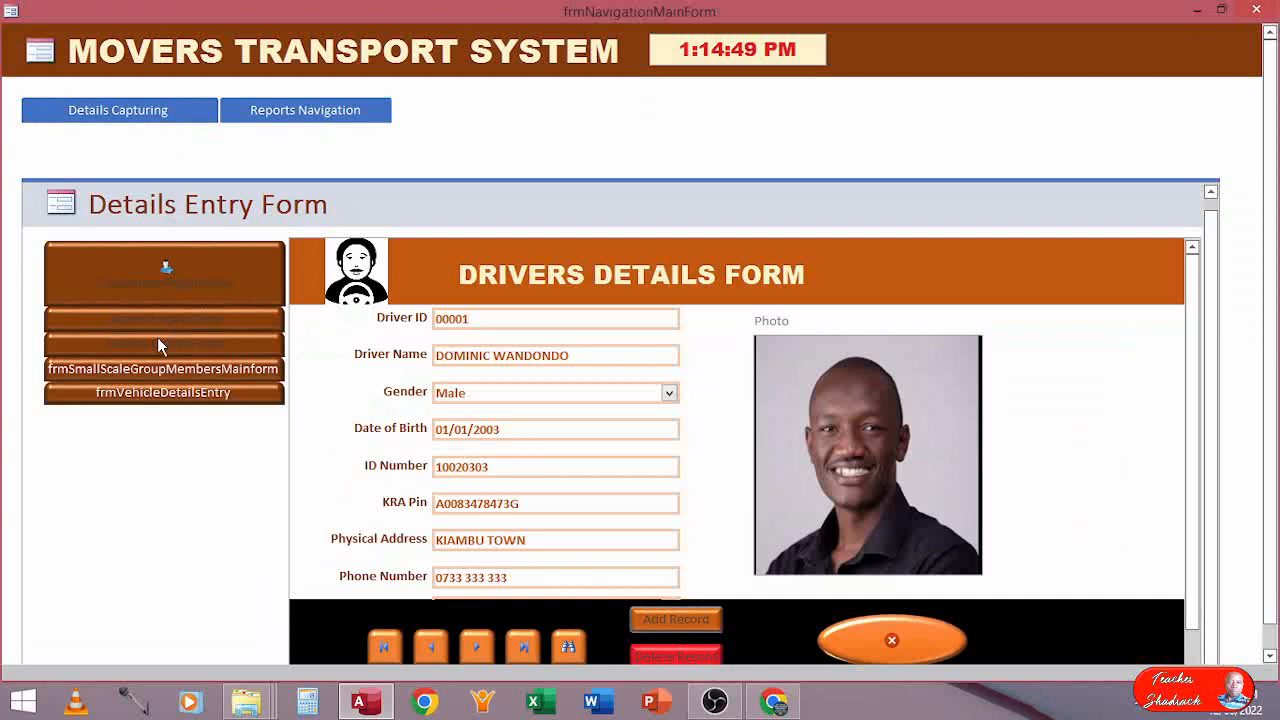
pyautogui.click(157, 345)
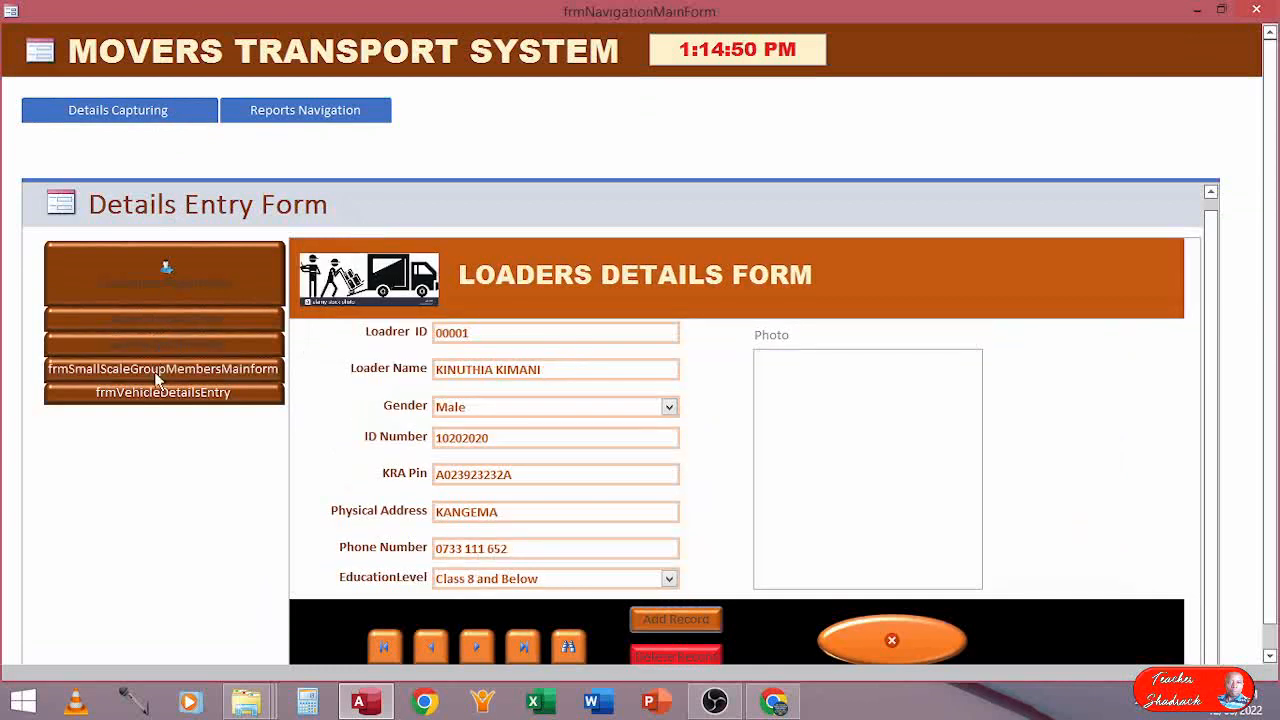
pyautogui.click(155, 370)
pyautogui.click(86, 110)
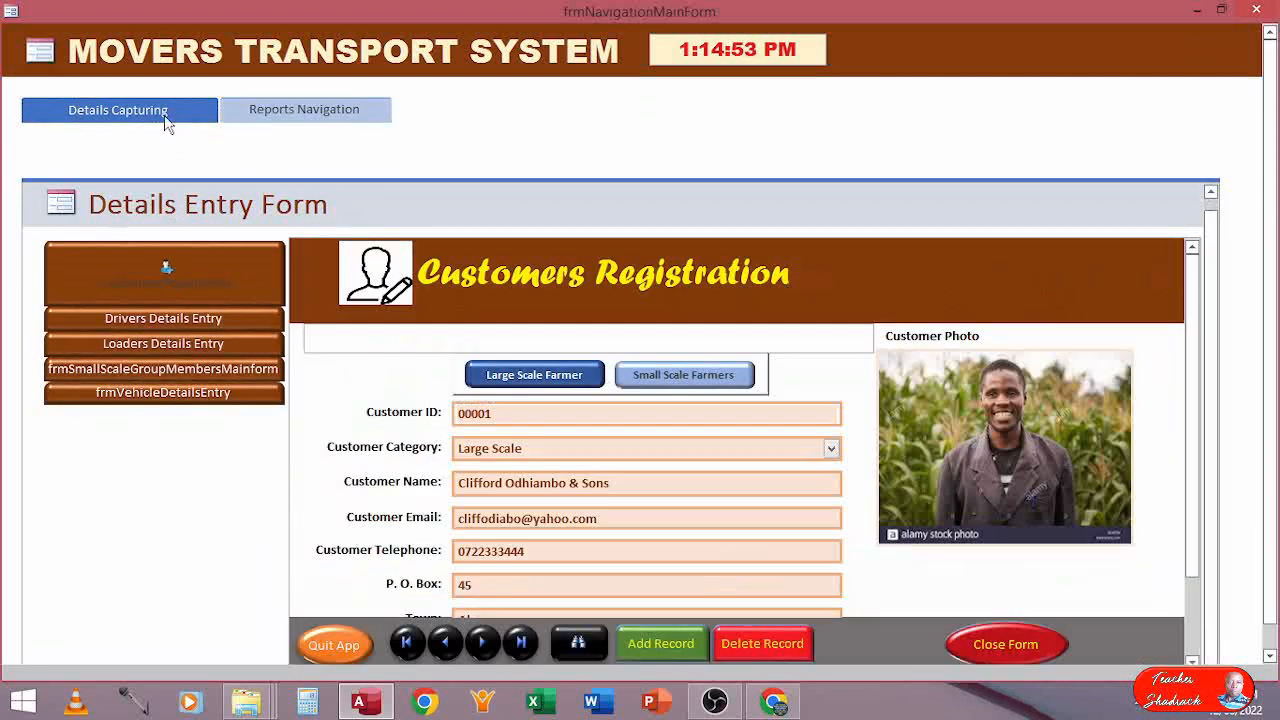
# Check switching to Reports Navigation and back to Details Capturing, and view each entry form through to frmVehicleDetailsEntry
pyautogui.click(250, 112)
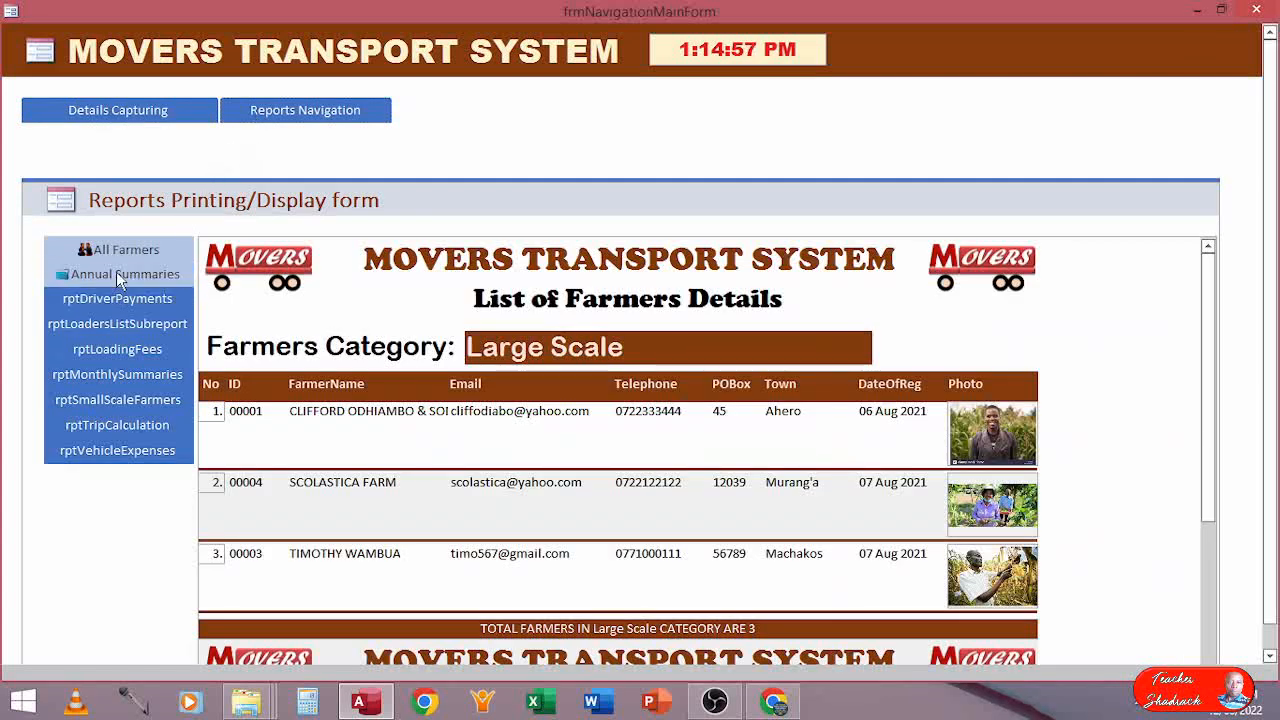
pyautogui.click(116, 110)
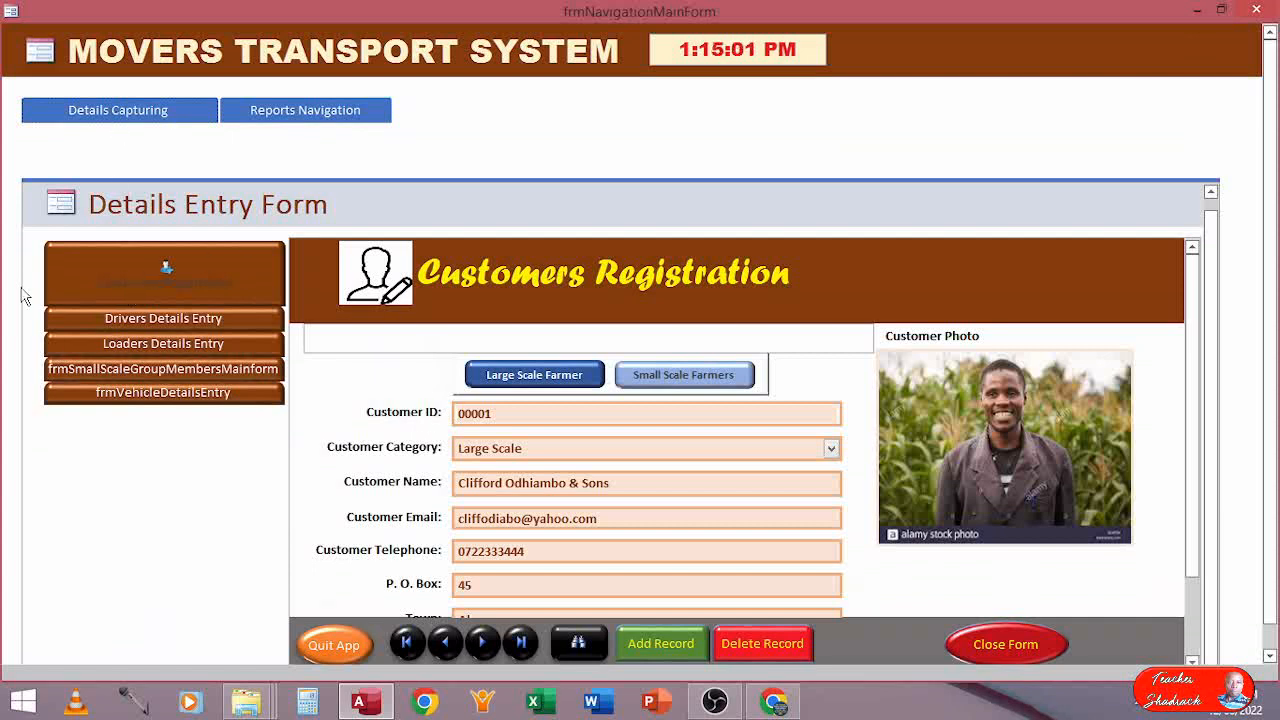
pyautogui.click(122, 322)
pyautogui.click(125, 345)
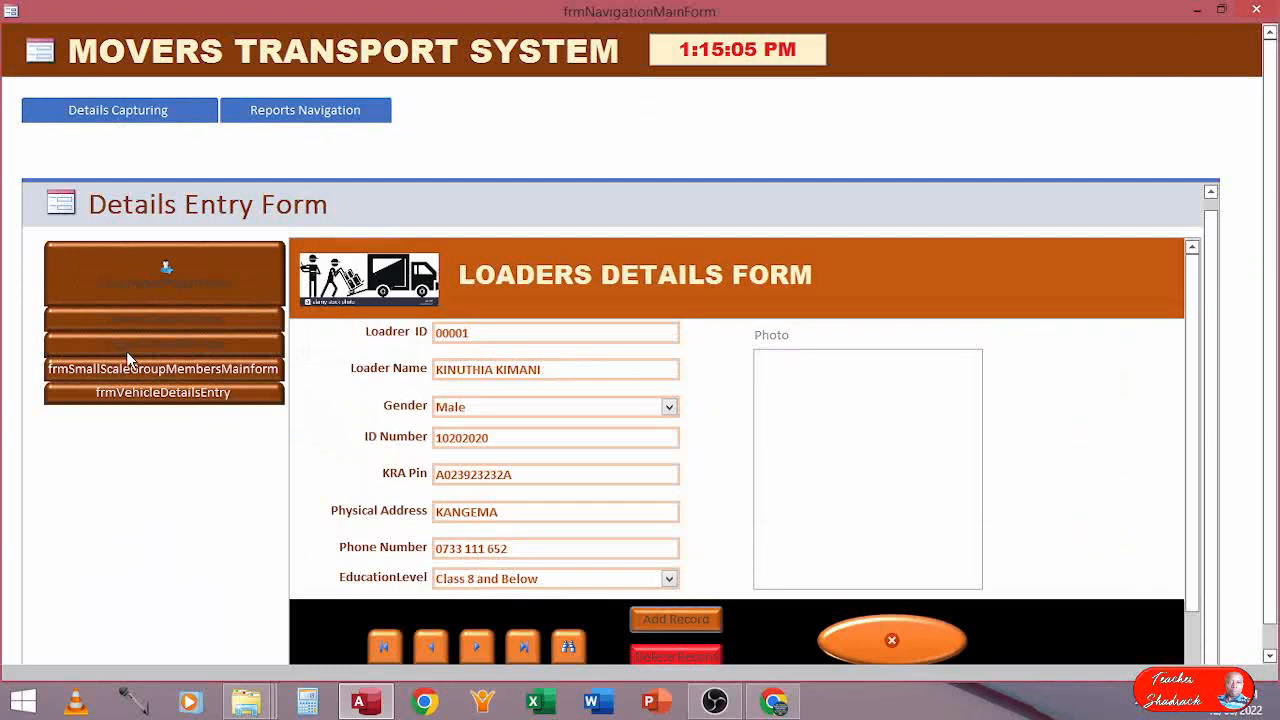
pyautogui.click(129, 369)
pyautogui.click(138, 391)
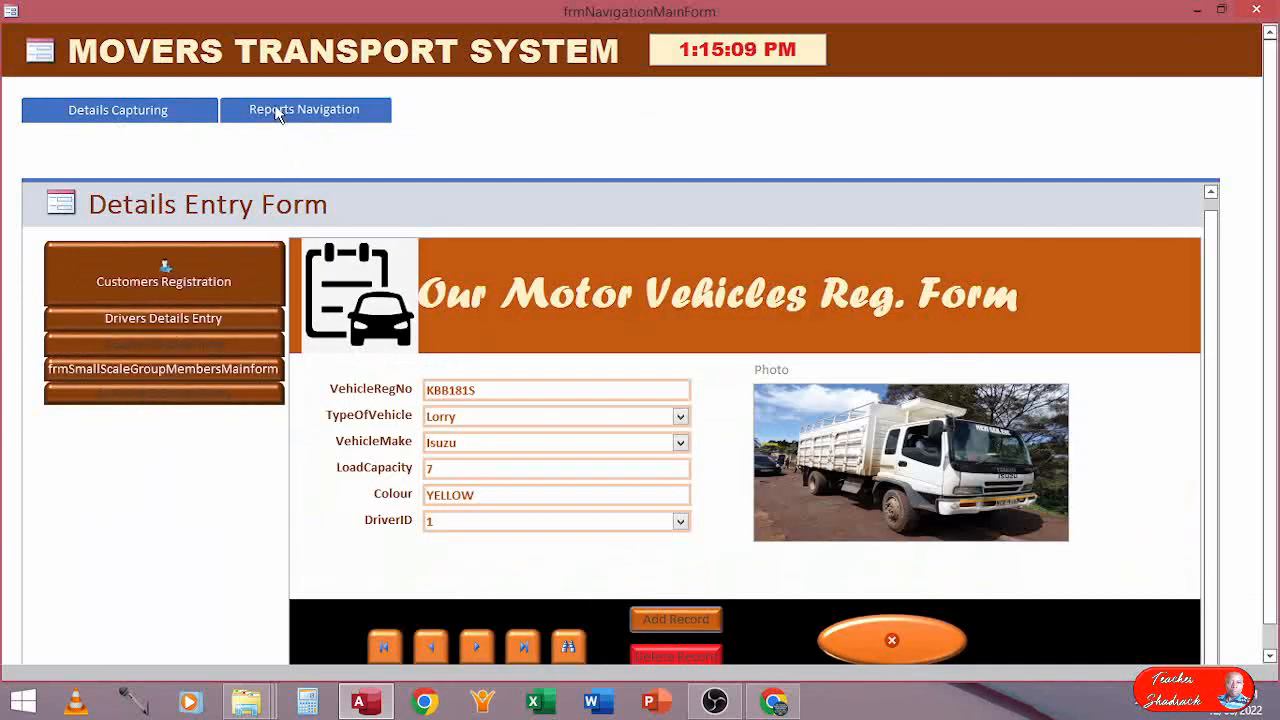
# View the Annual Summaries, rptDriverPayments, rptLoadingFees and rptMonthlySummaries reports in Reports Navigation
pyautogui.click(279, 112)
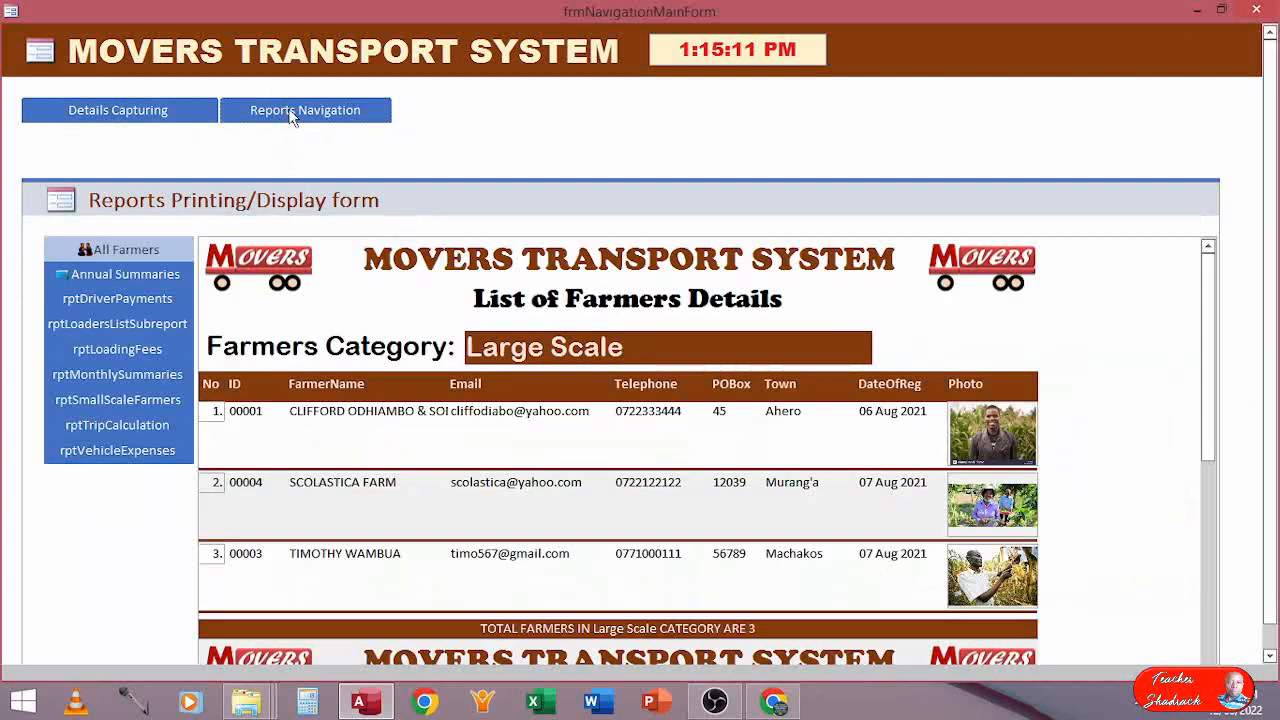
pyautogui.click(141, 277)
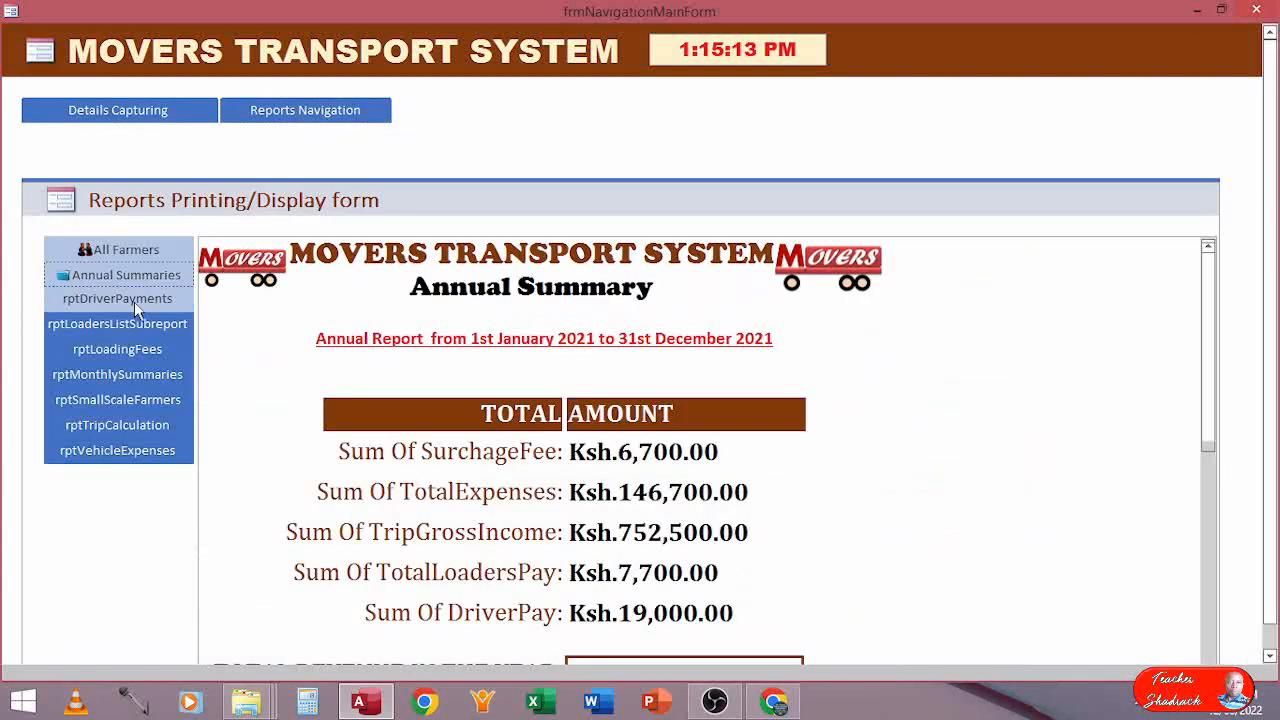
pyautogui.click(128, 303)
pyautogui.click(125, 346)
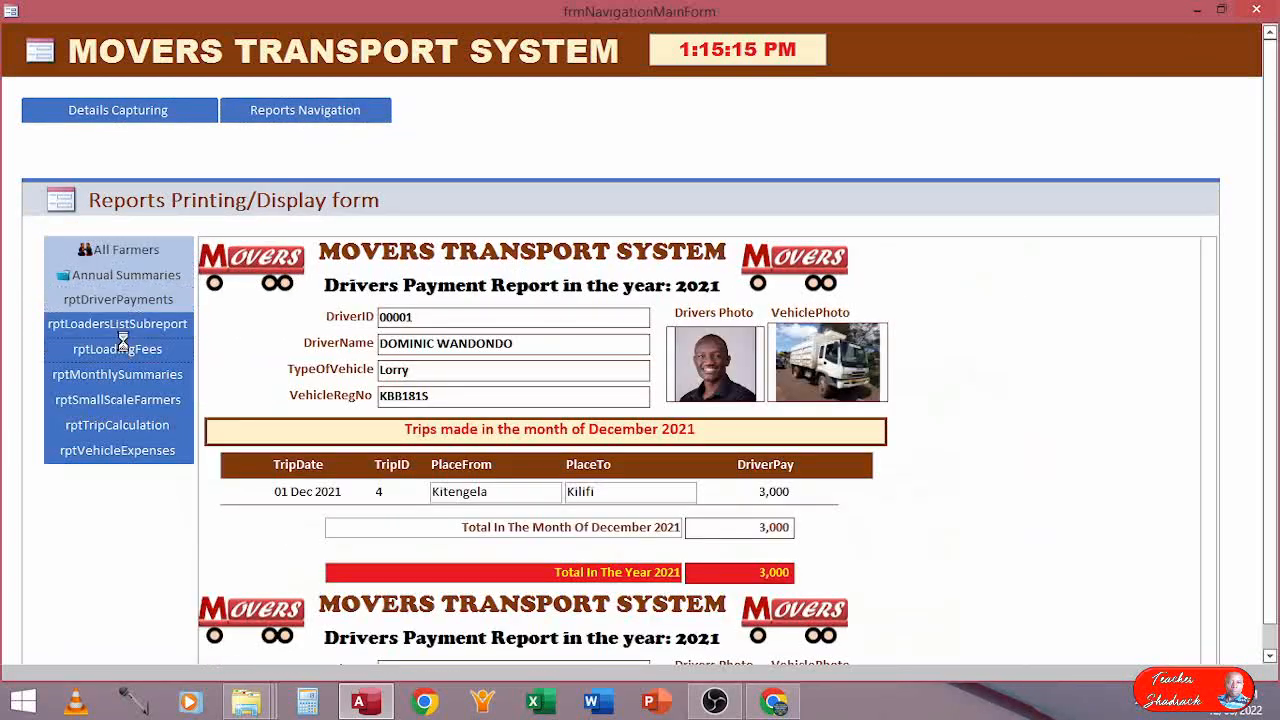
pyautogui.click(117, 373)
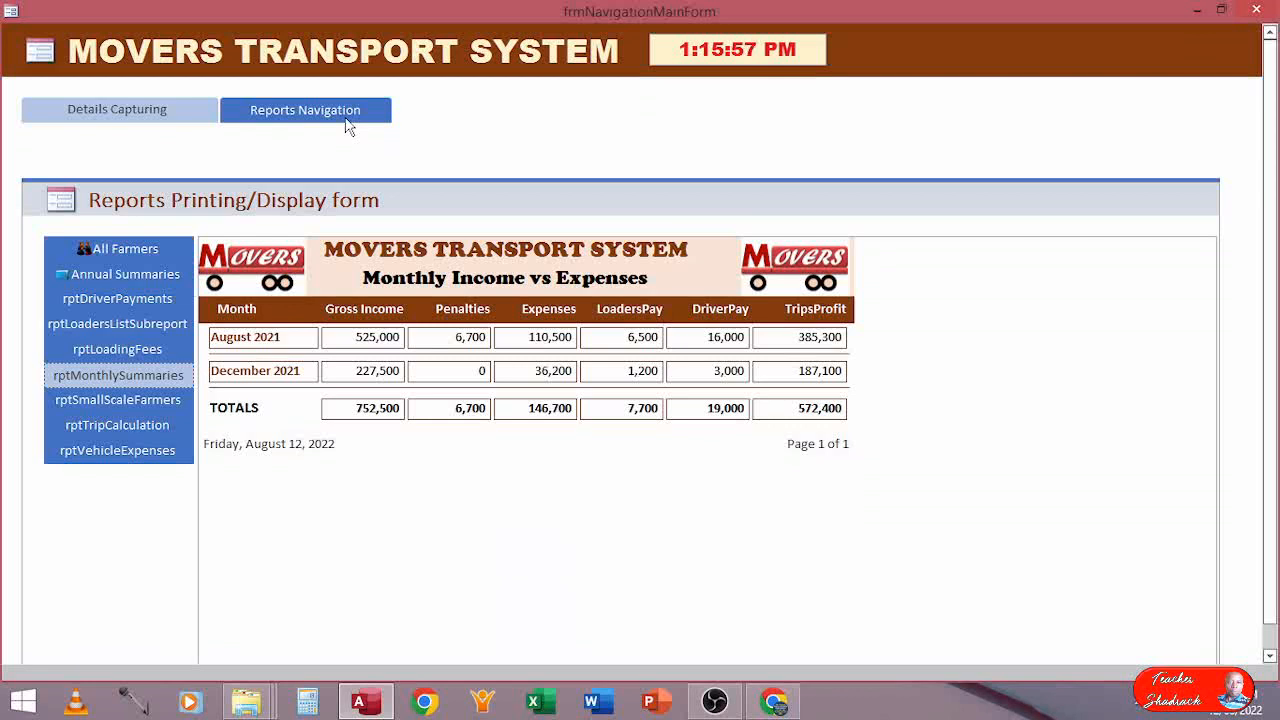
pyautogui.scroll(-1, 348, 126)
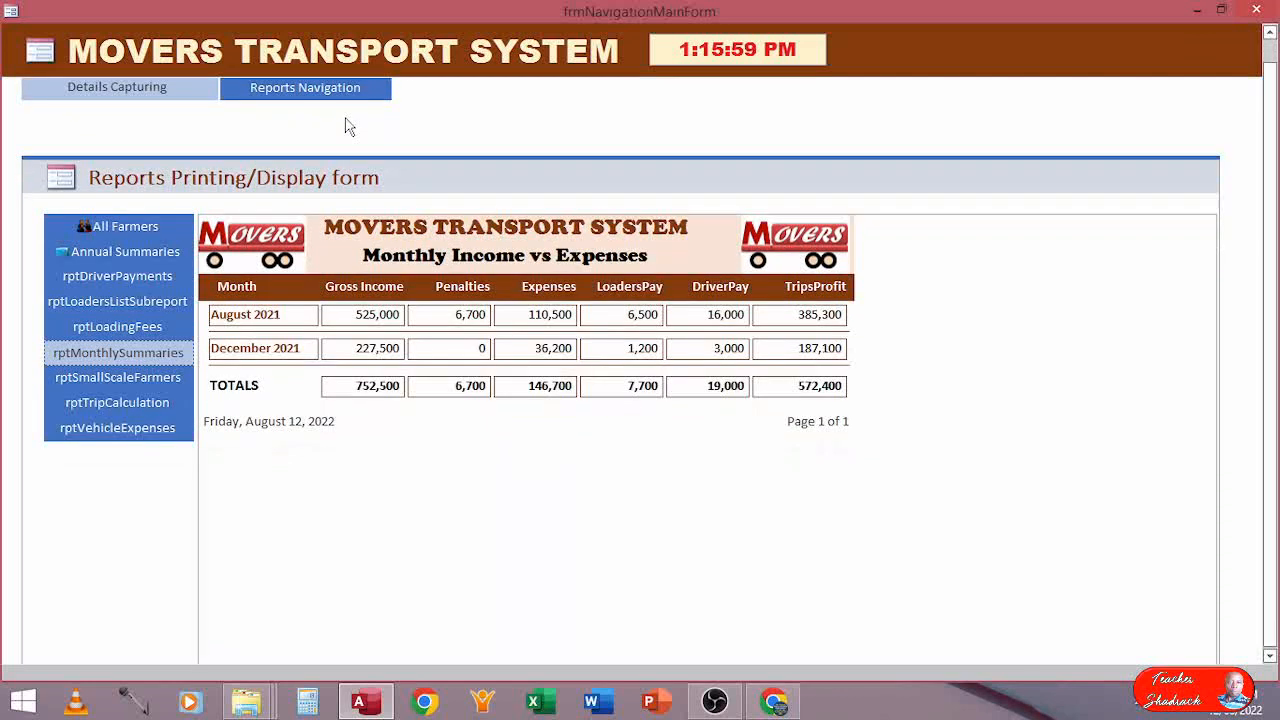